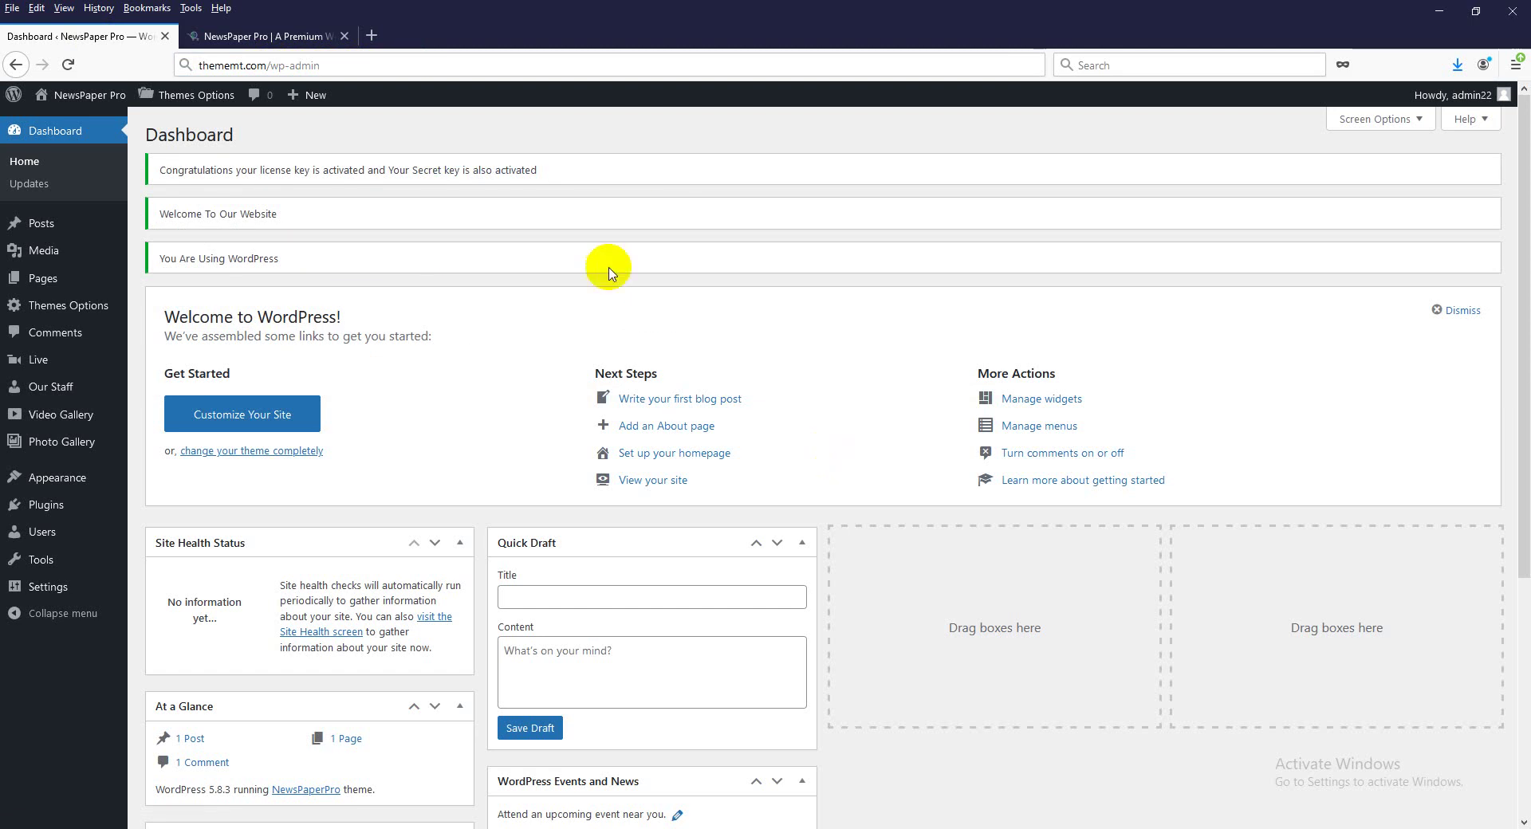
Reload the WordPress admin dashboard and head to Posts to add a new post.
double_click(257, 65)
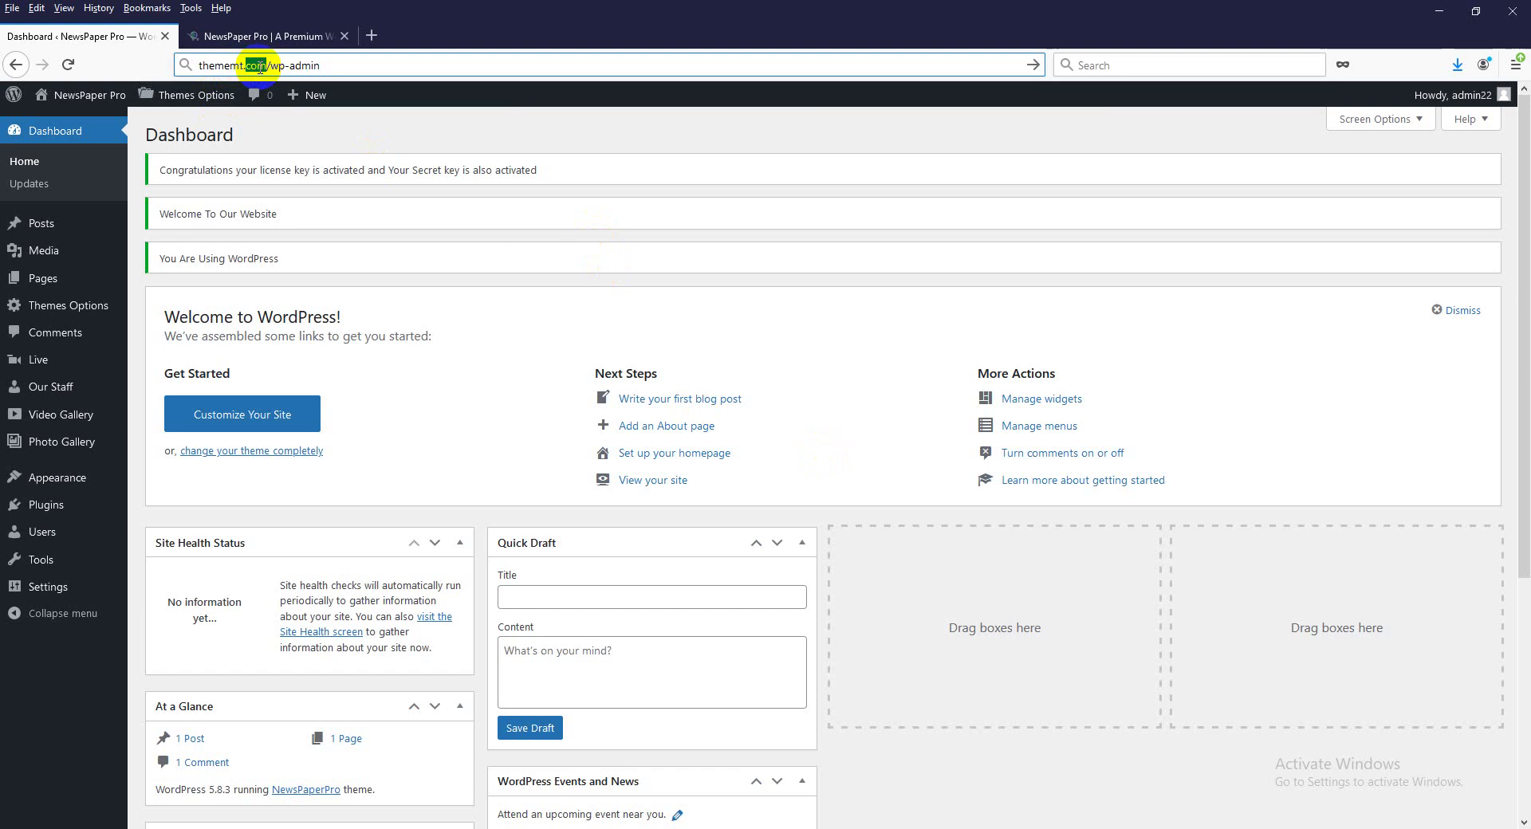
click(332, 67)
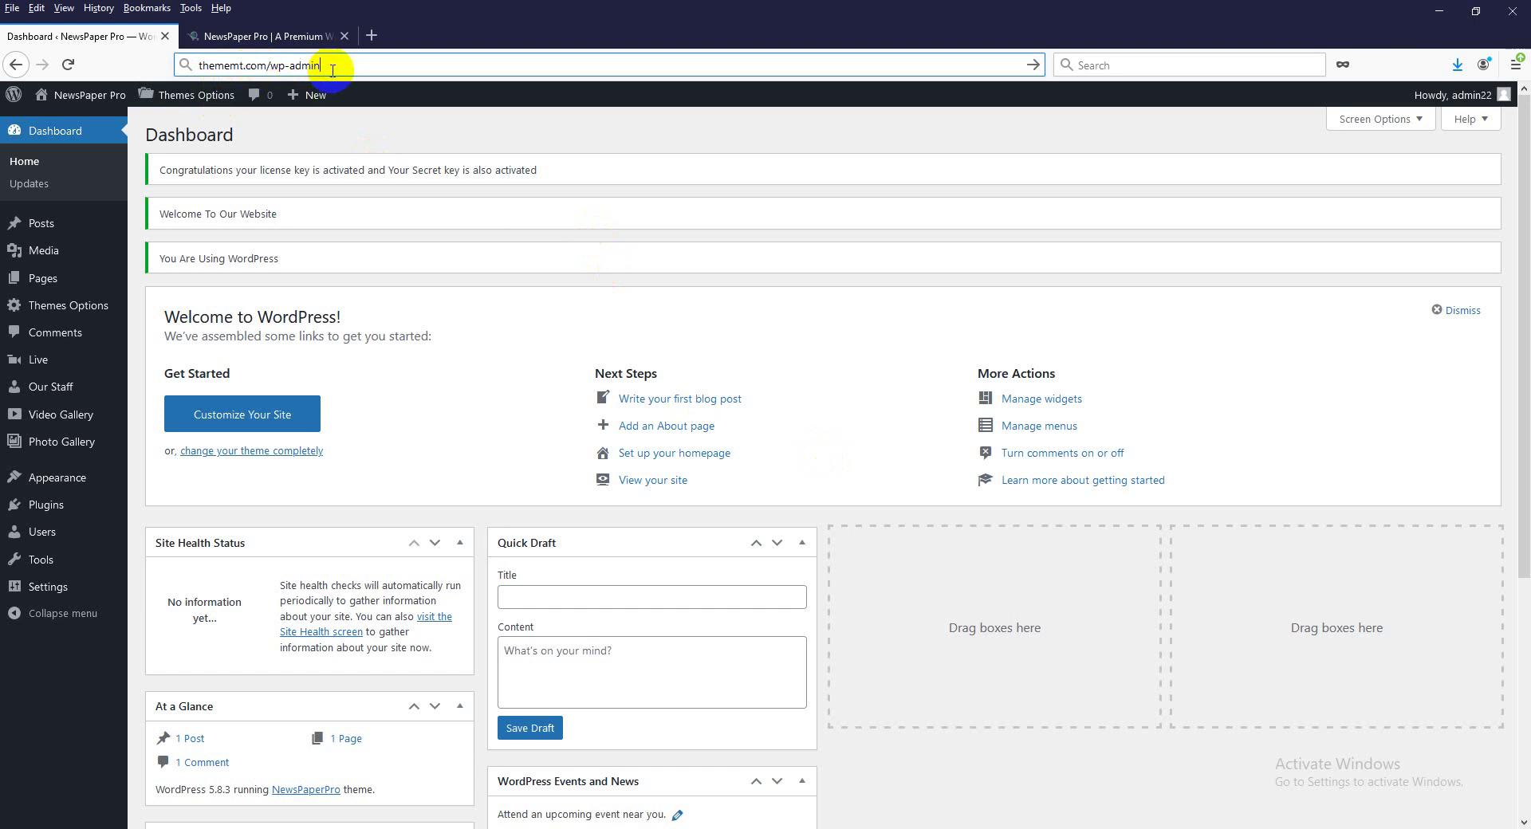
key(Return)
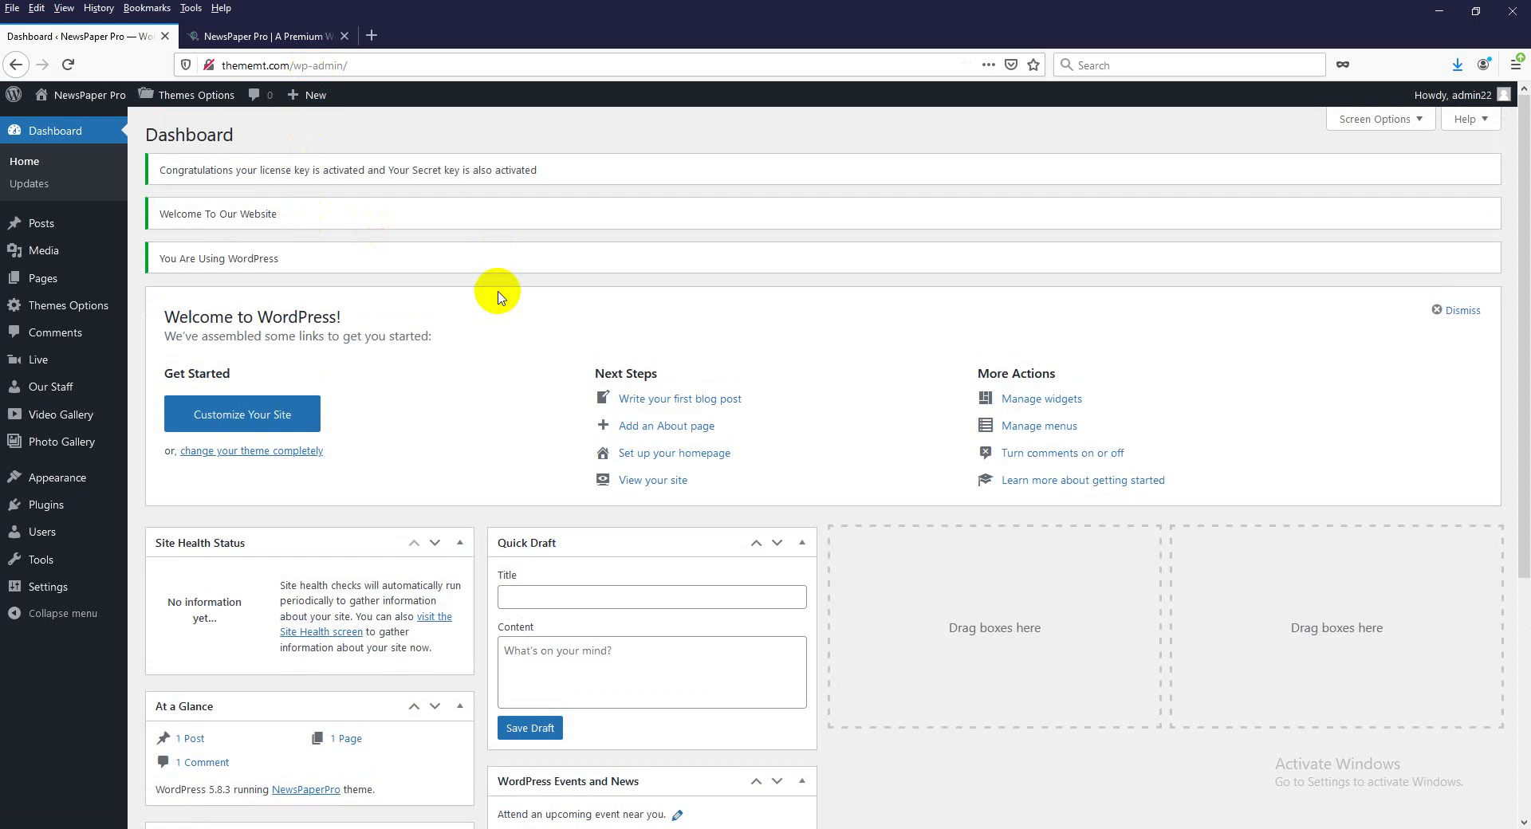
click(86, 299)
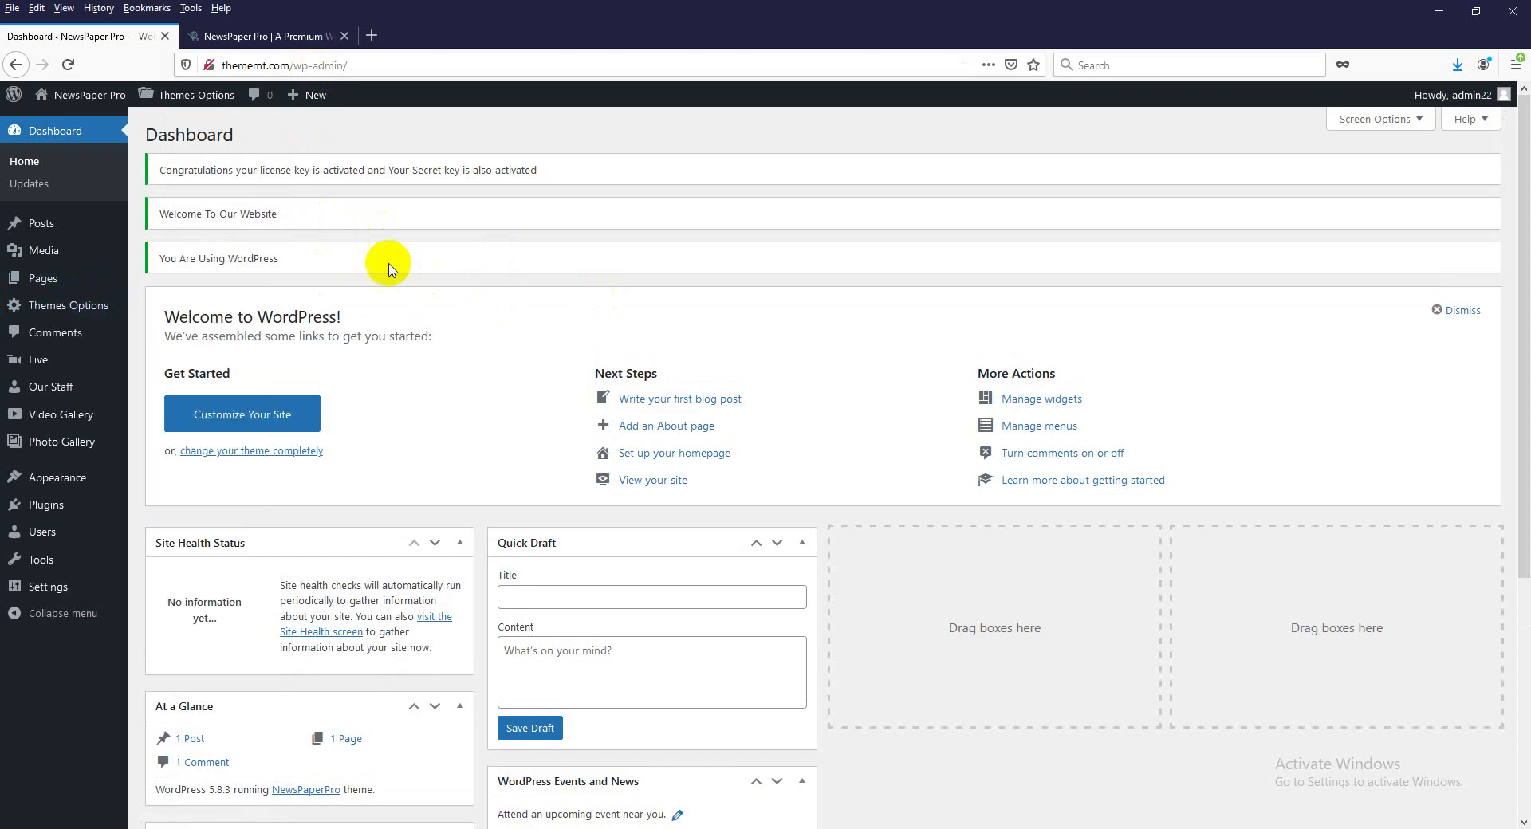
mouse_move(68, 226)
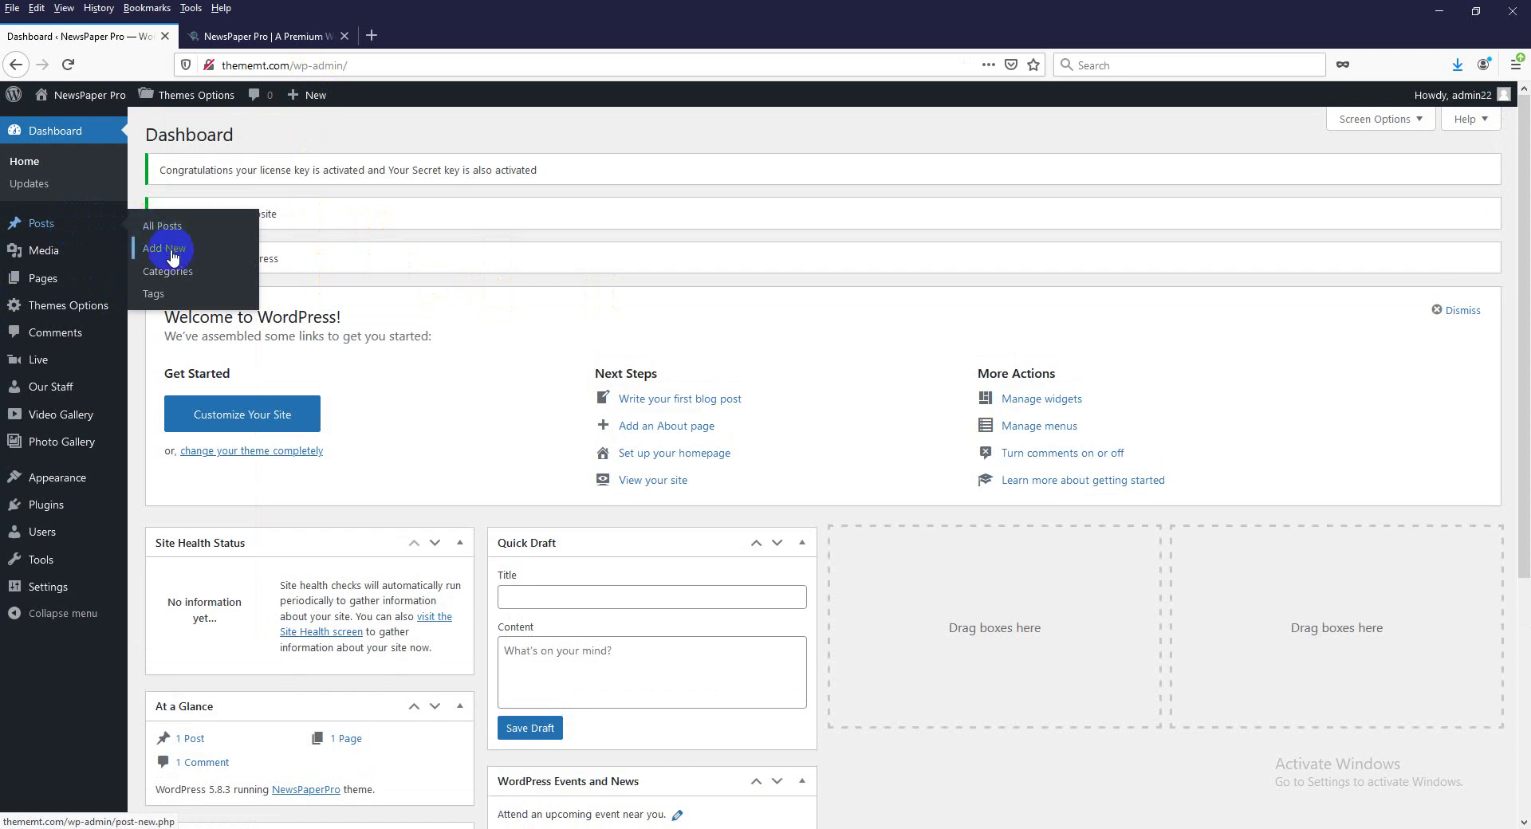
Open the blank Add New Post editor and try its title and body fields.
click(173, 255)
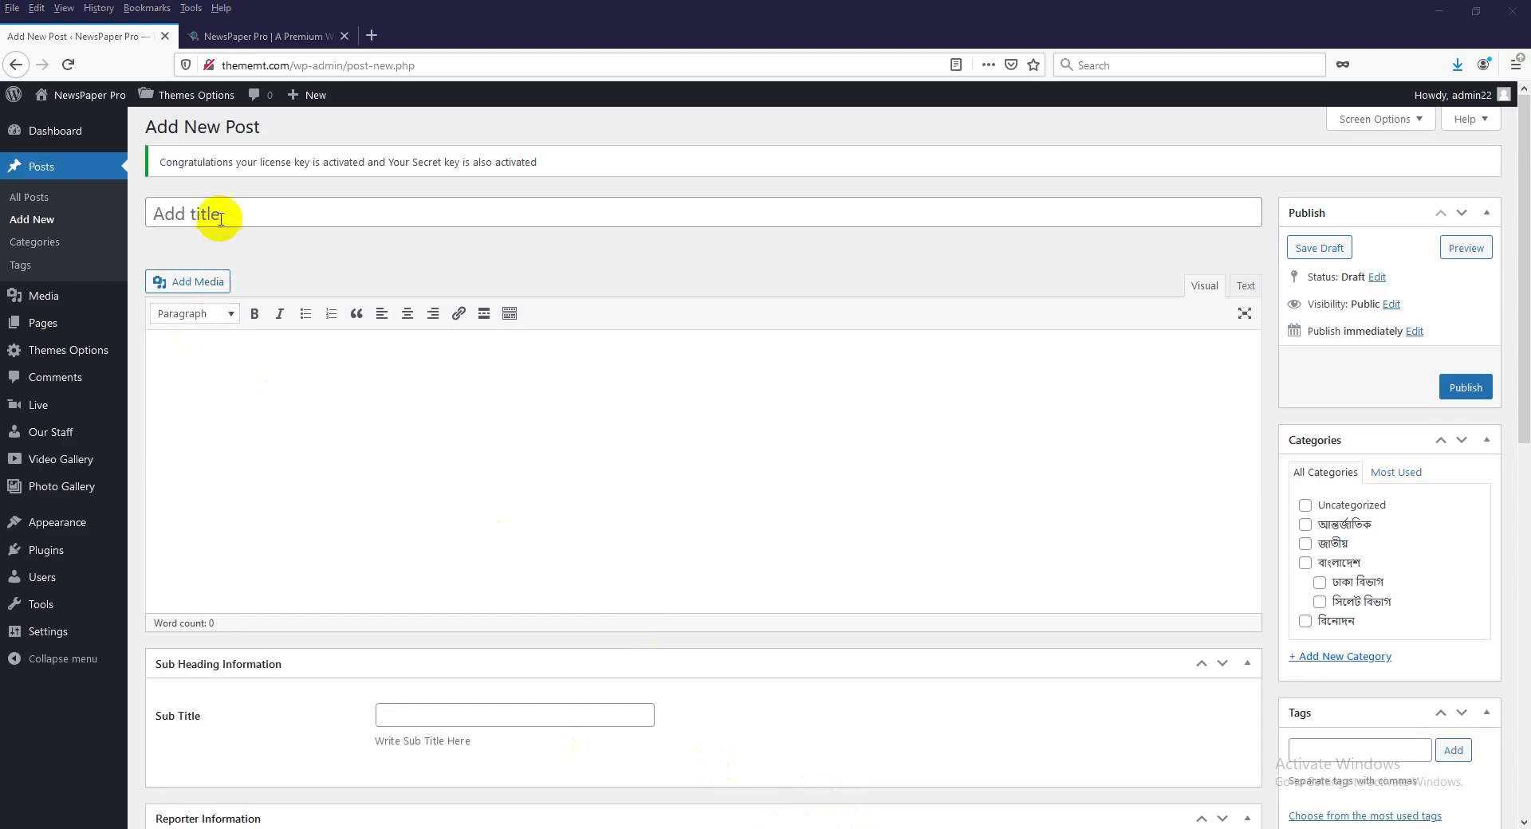
click(221, 214)
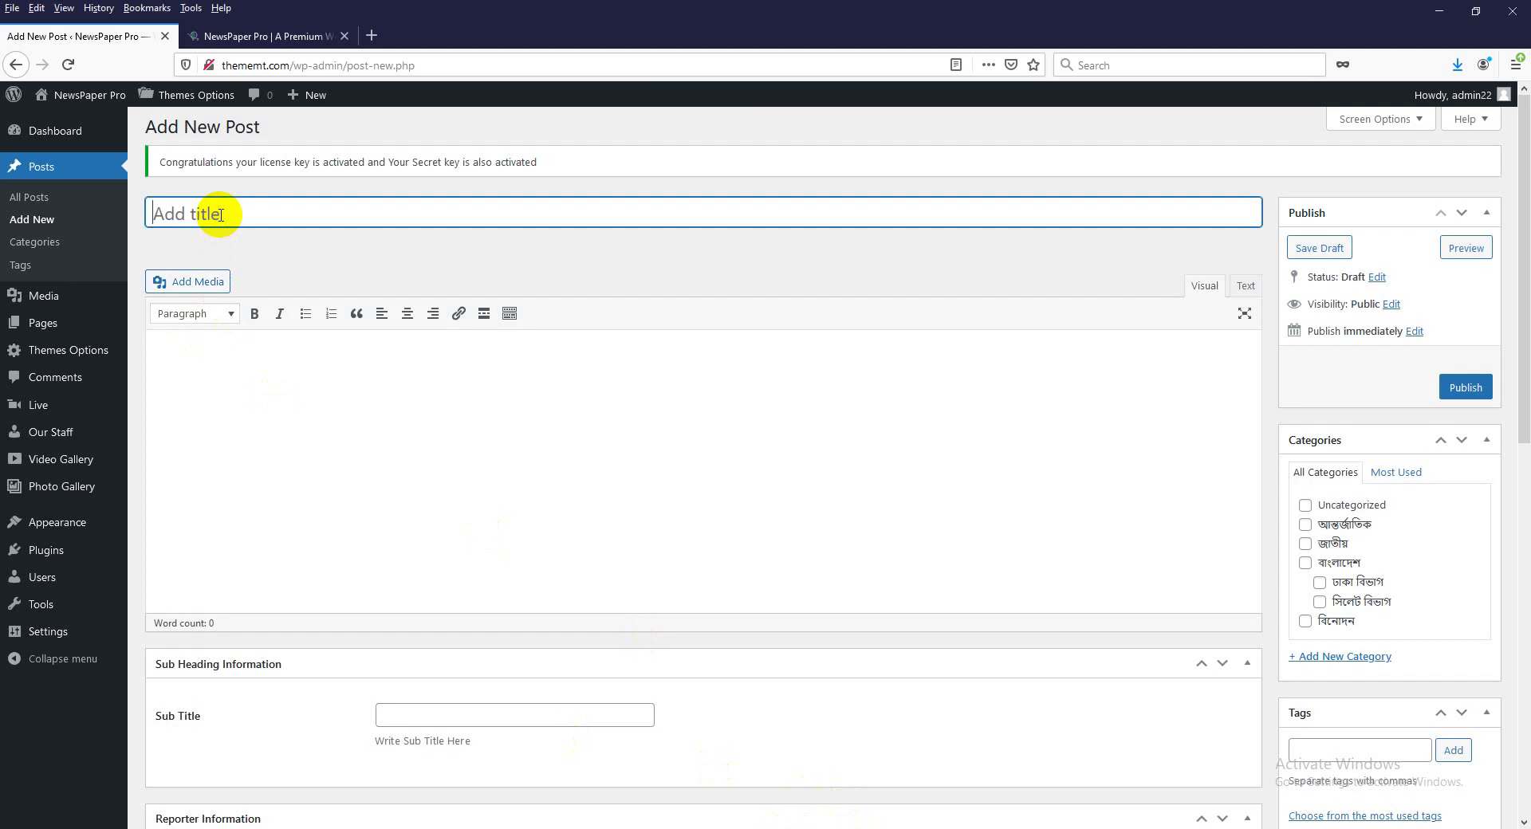
click(231, 216)
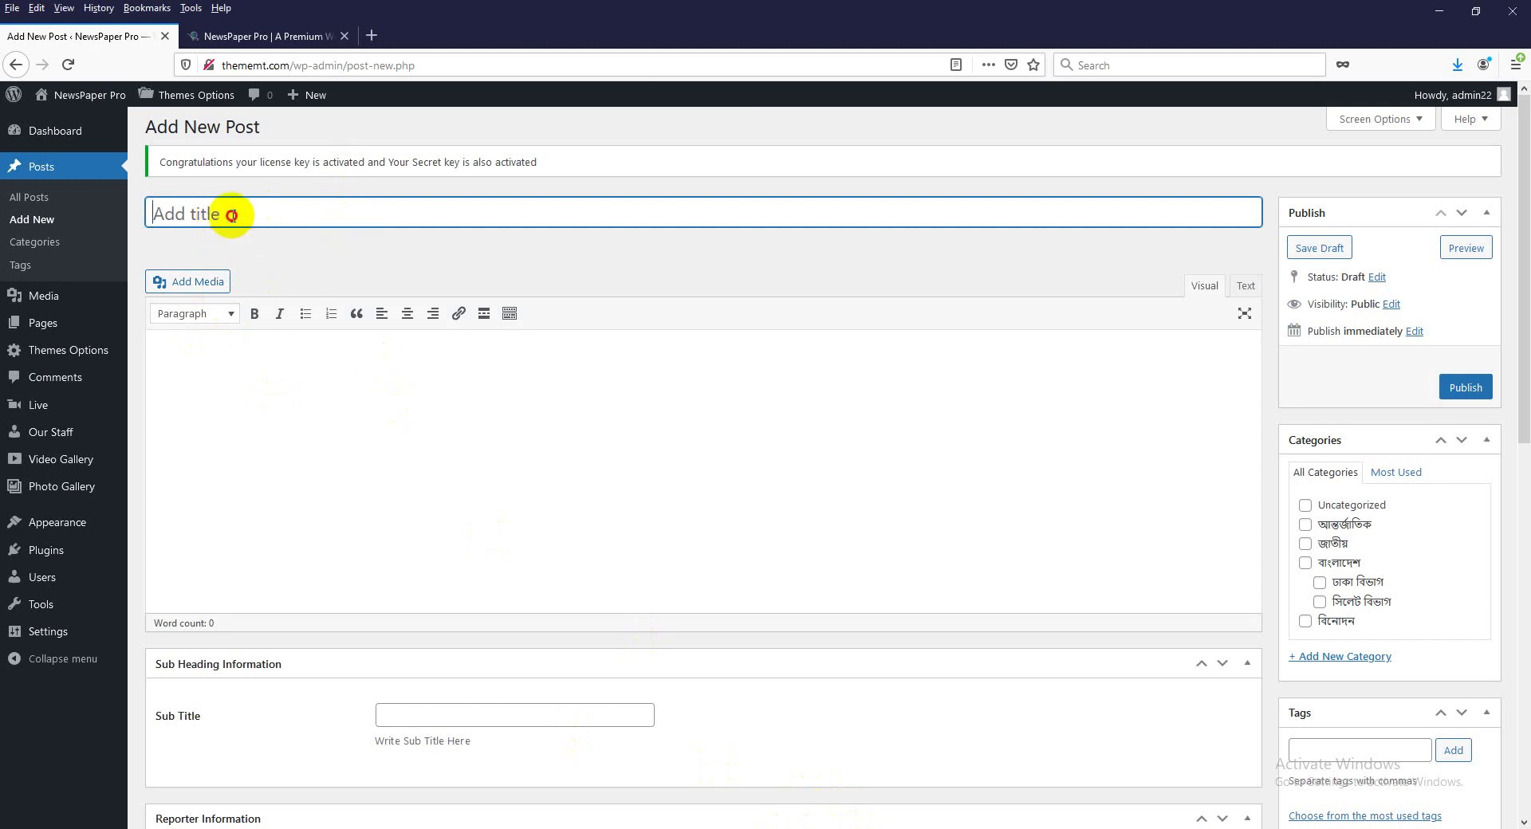
click(223, 352)
scroll(399, 543, down, 3)
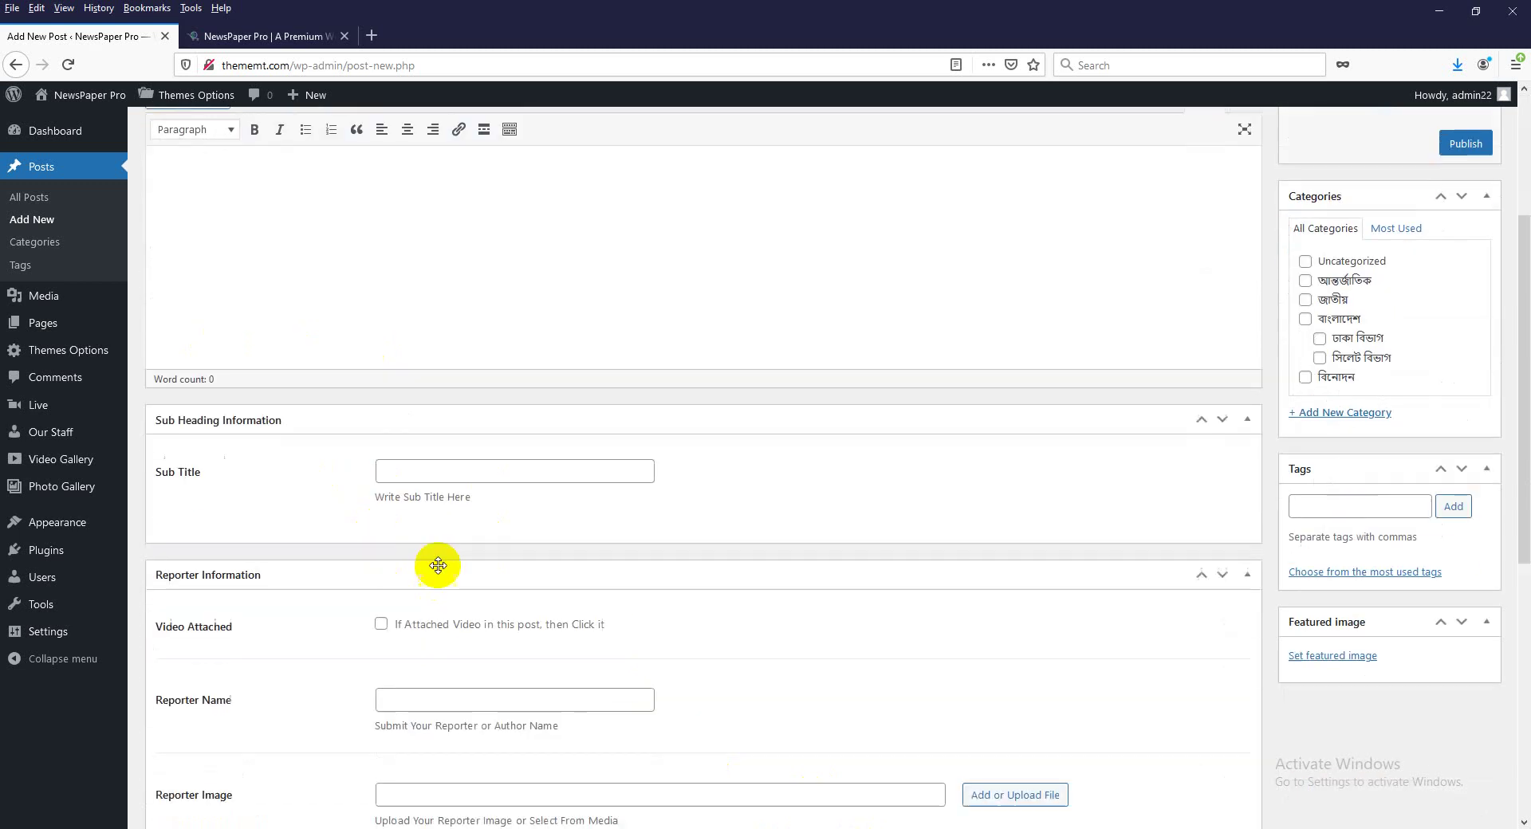
Look over the sub title, Video Attached, reporter name and tags fields, leaving them empty.
click(437, 475)
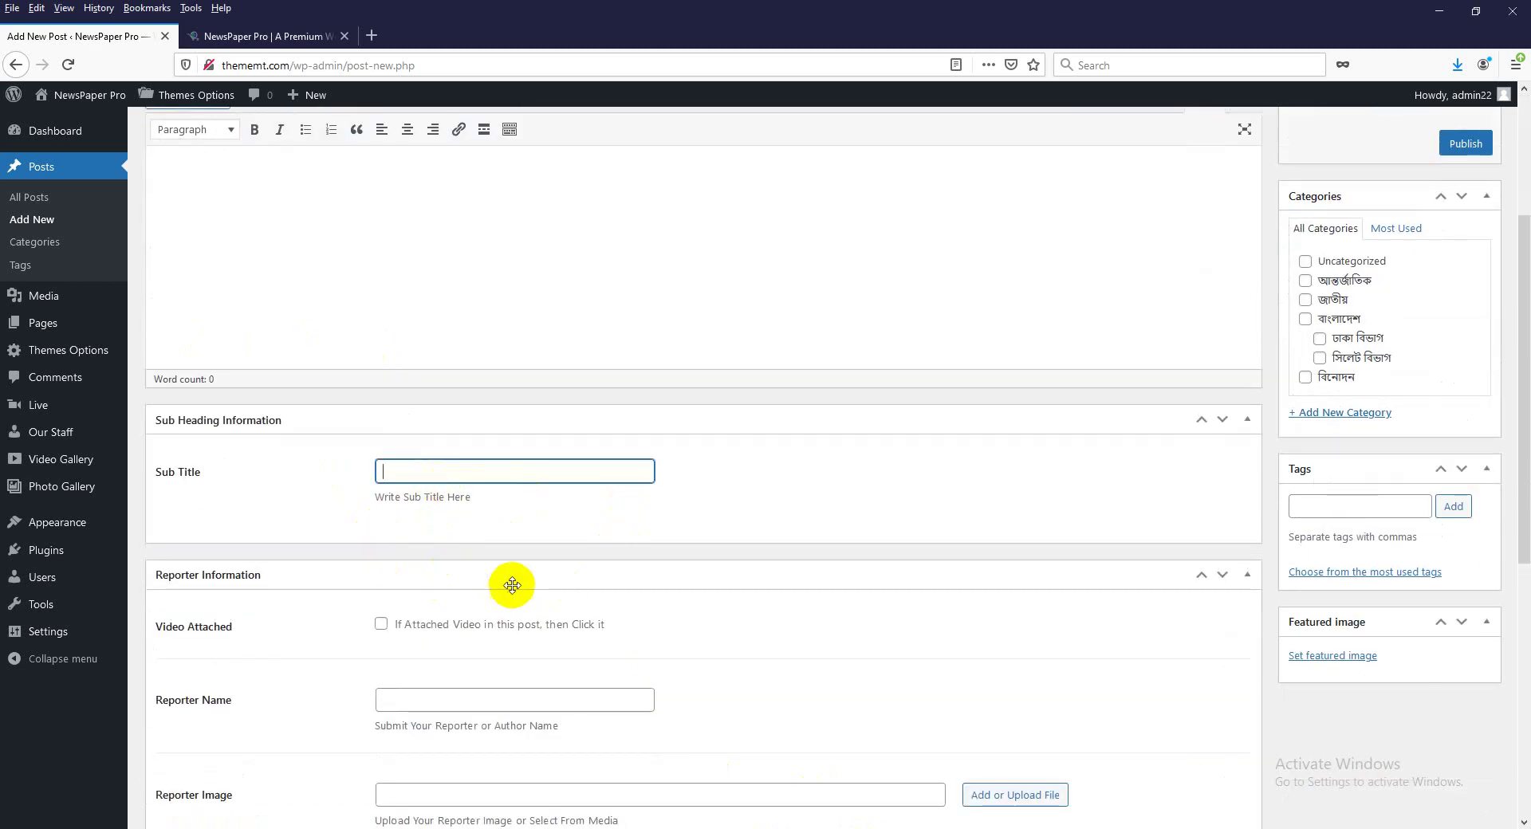
scroll(505, 598, down, 2)
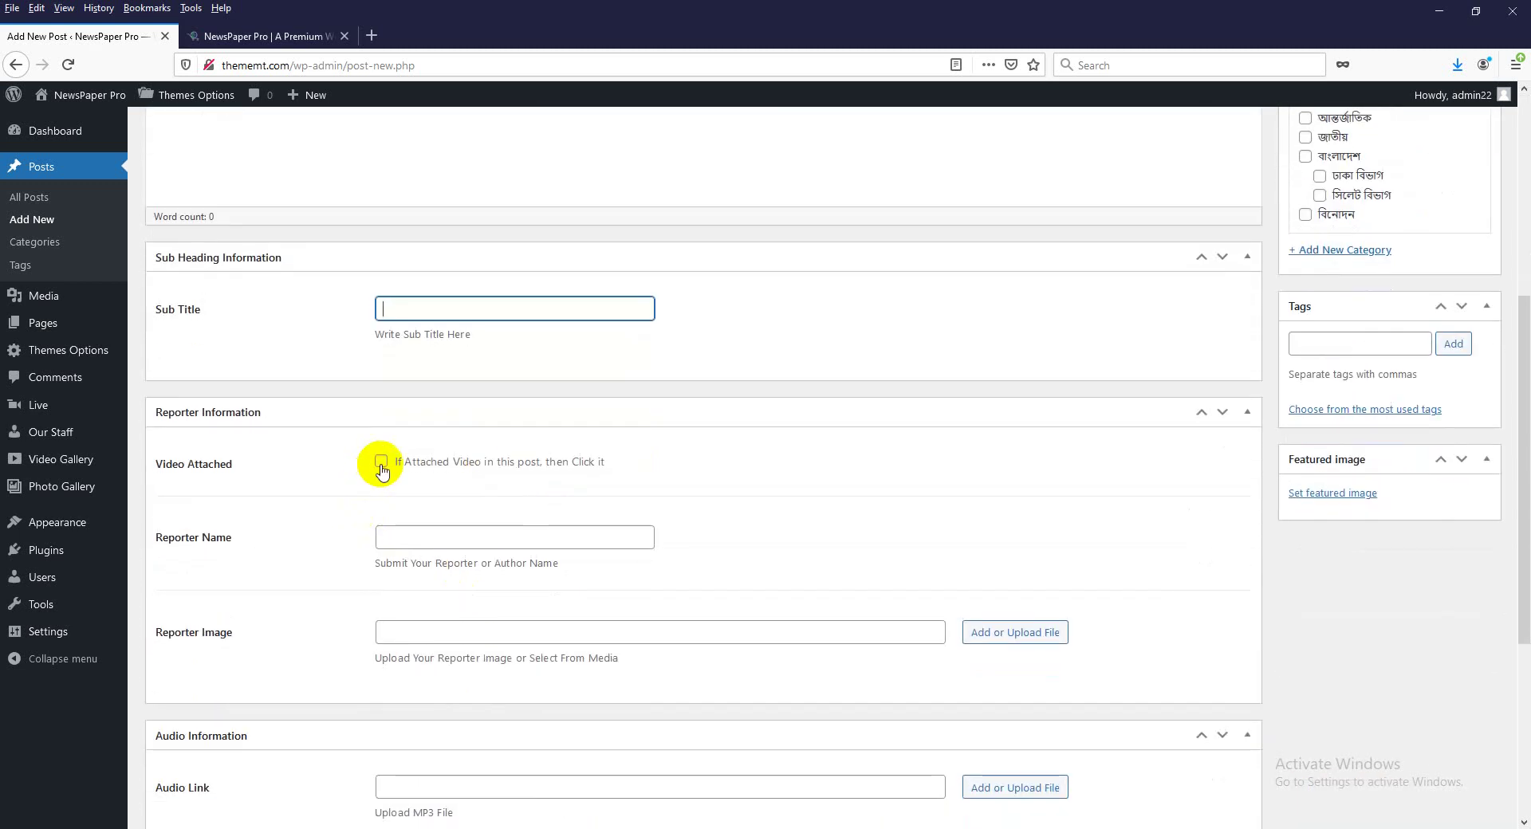
click(381, 462)
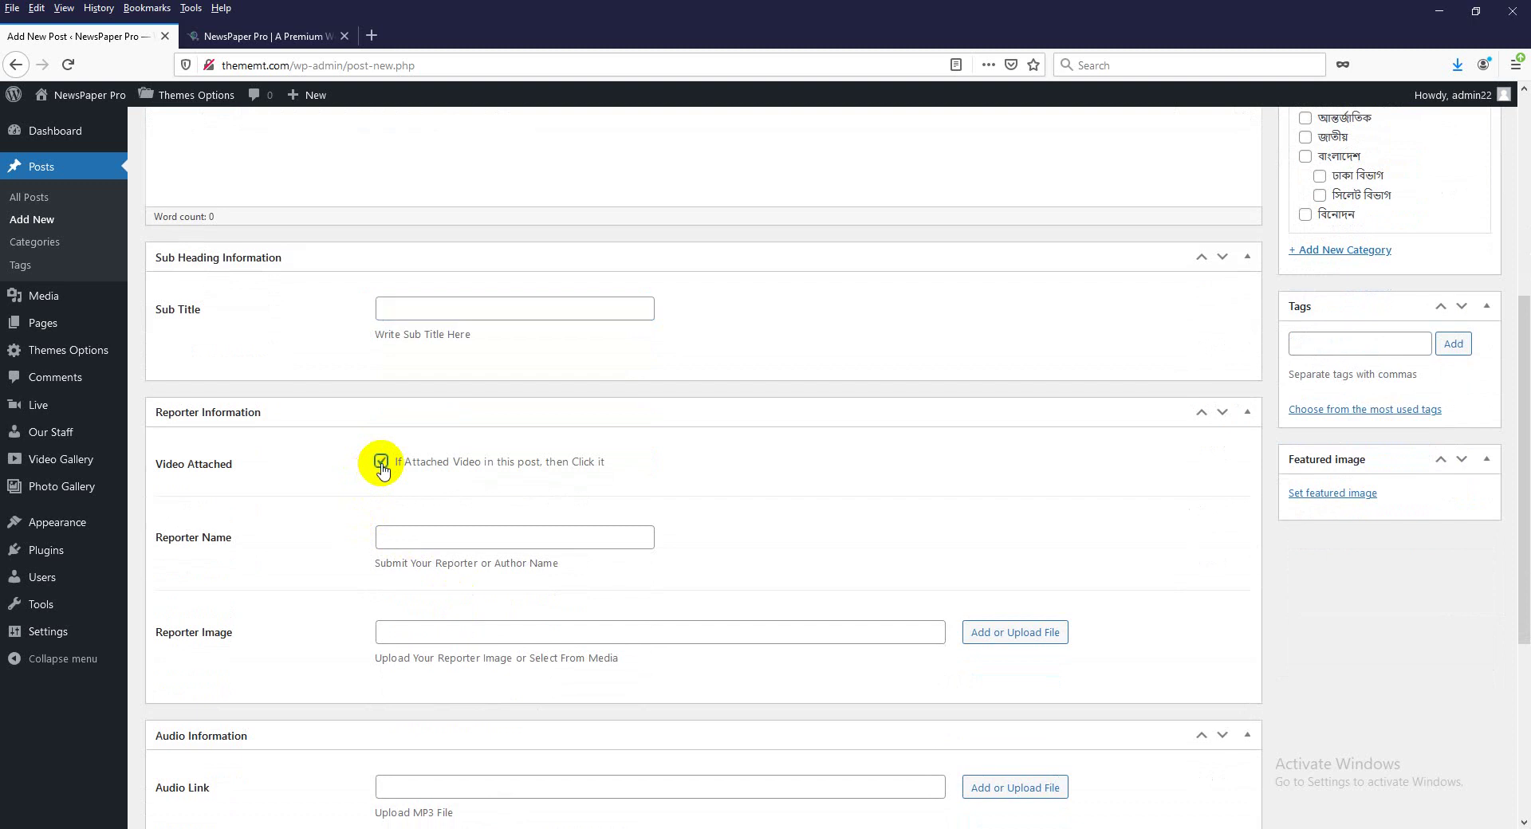
click(382, 463)
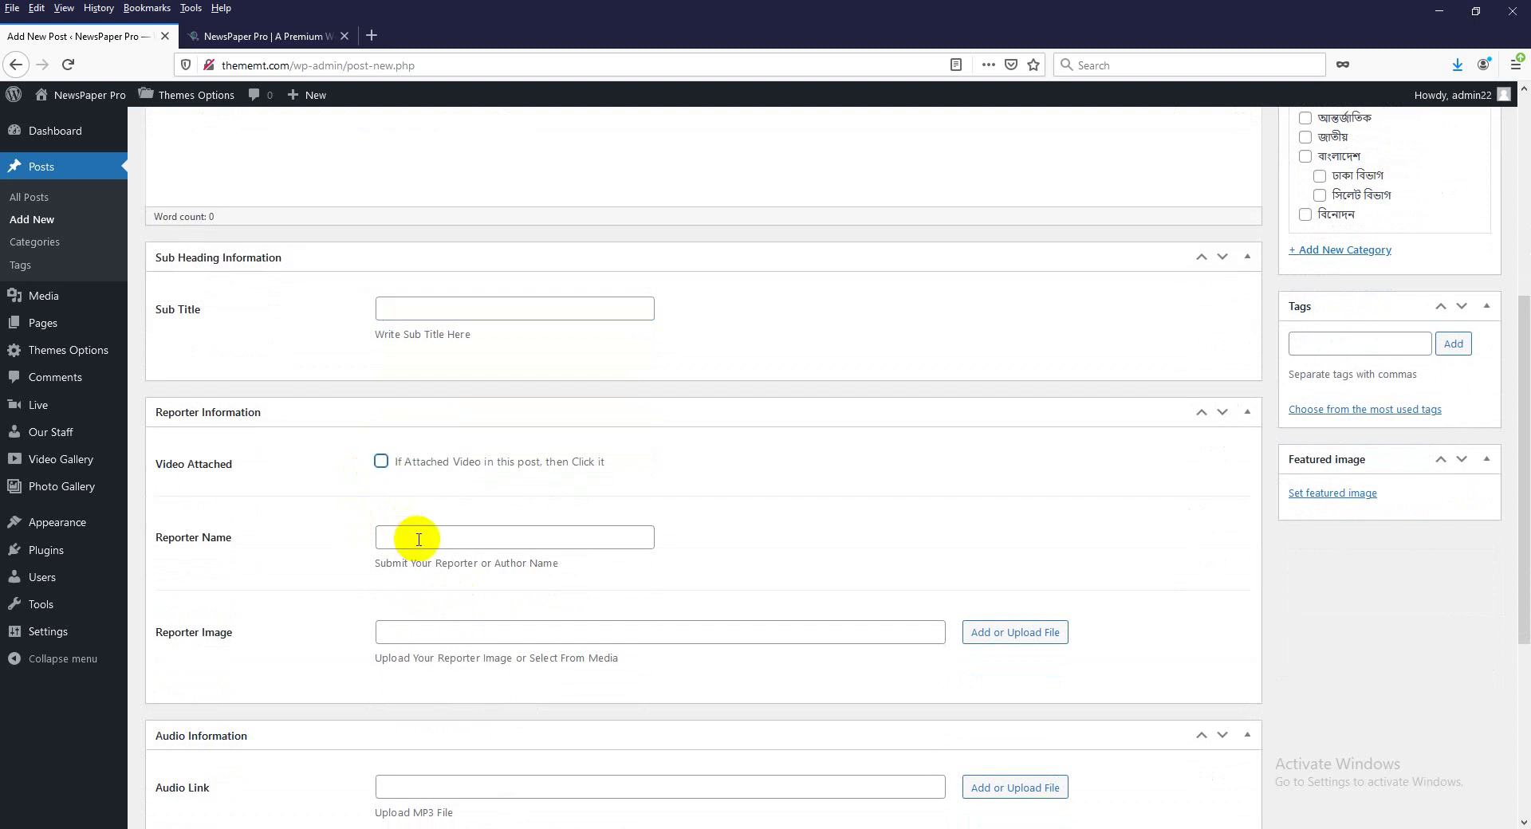
click(408, 537)
scroll(506, 504, down, 2)
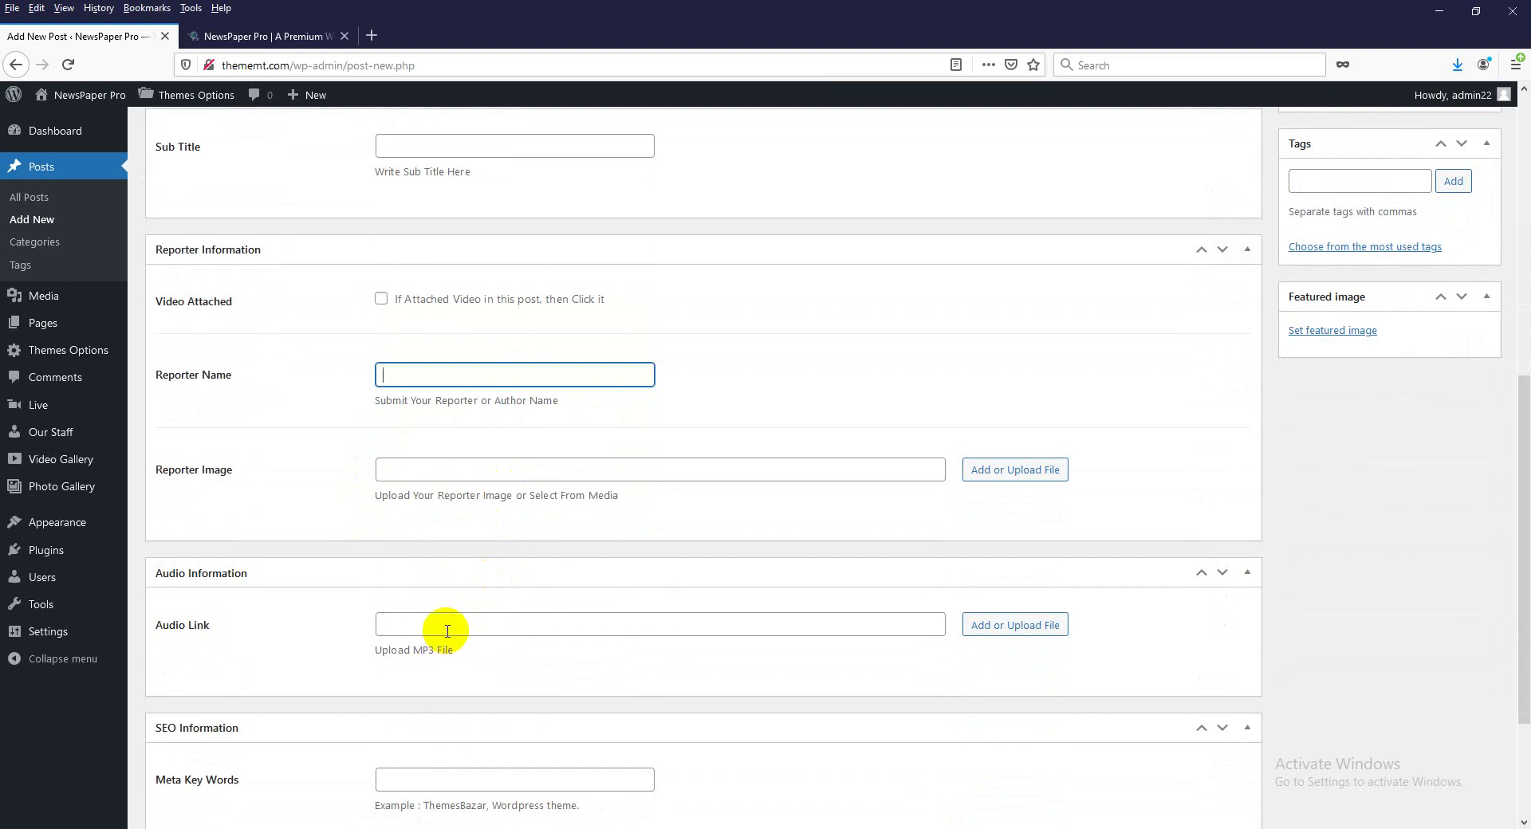
scroll(448, 631, down, 1)
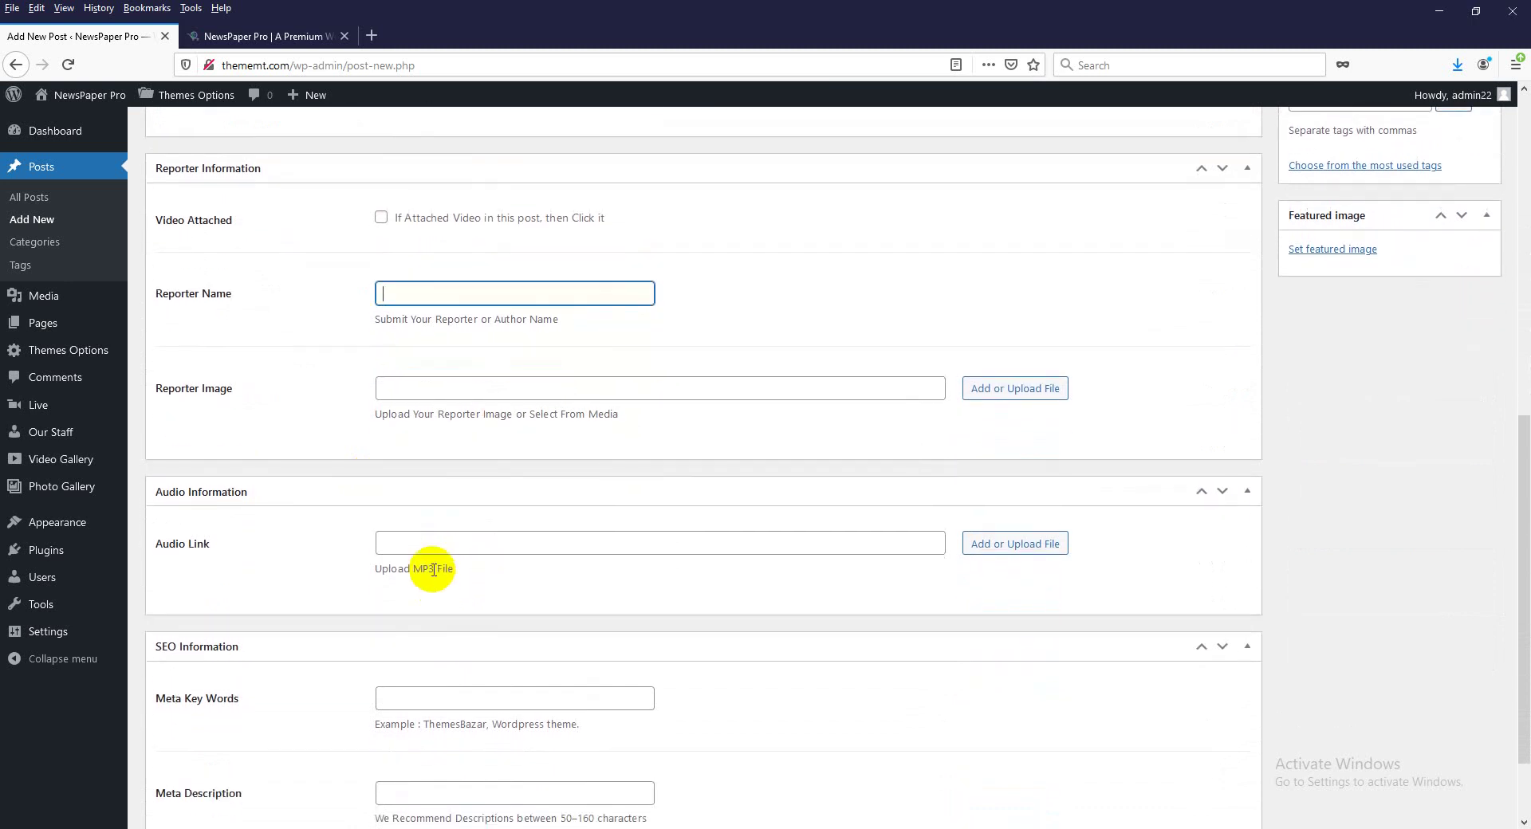
scroll(640, 559, down, 2)
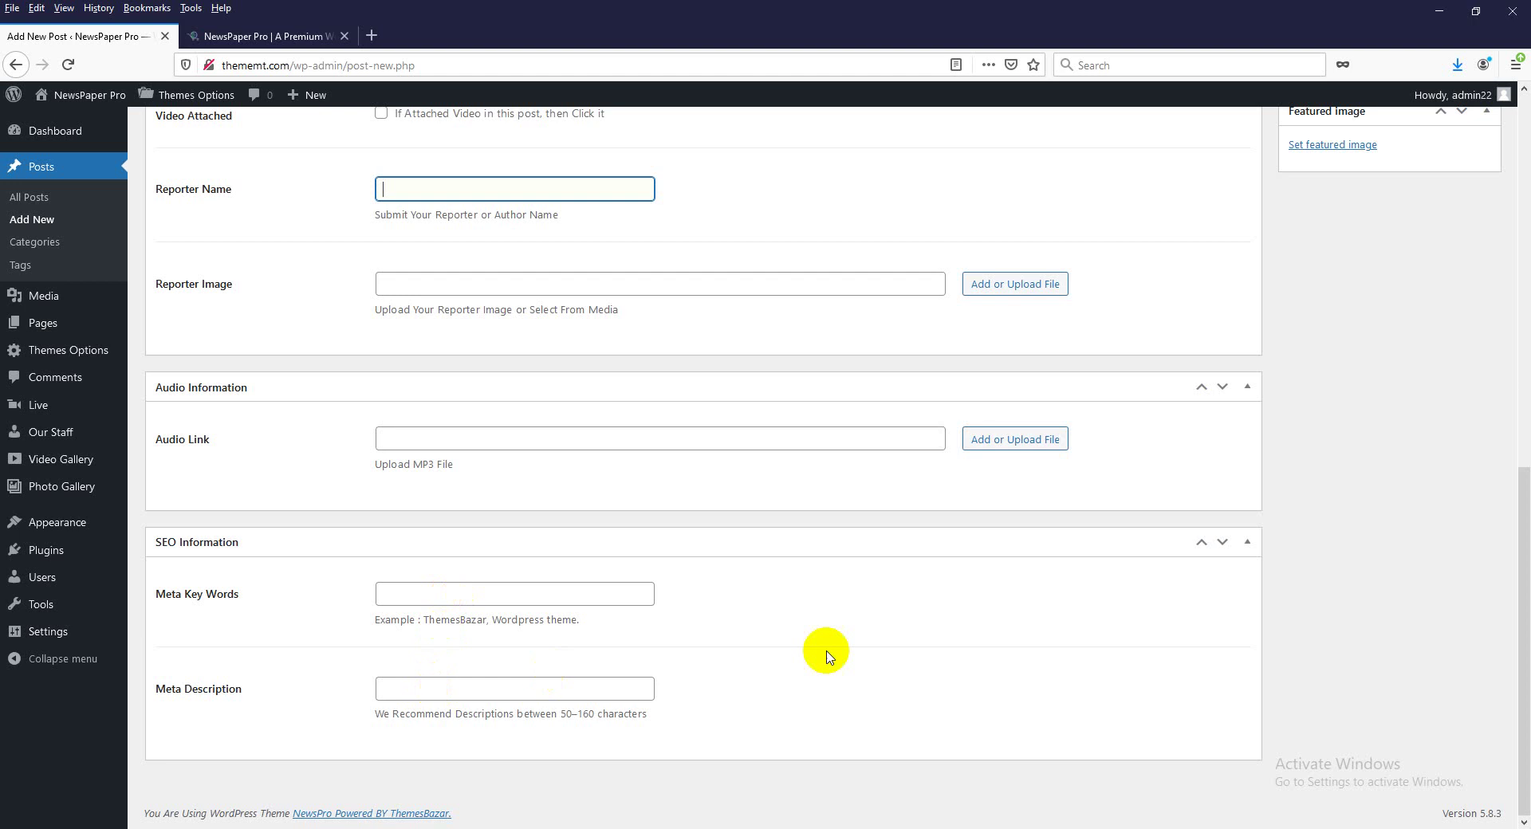
scroll(830, 649, up, 10)
scroll(1320, 746, down, 1)
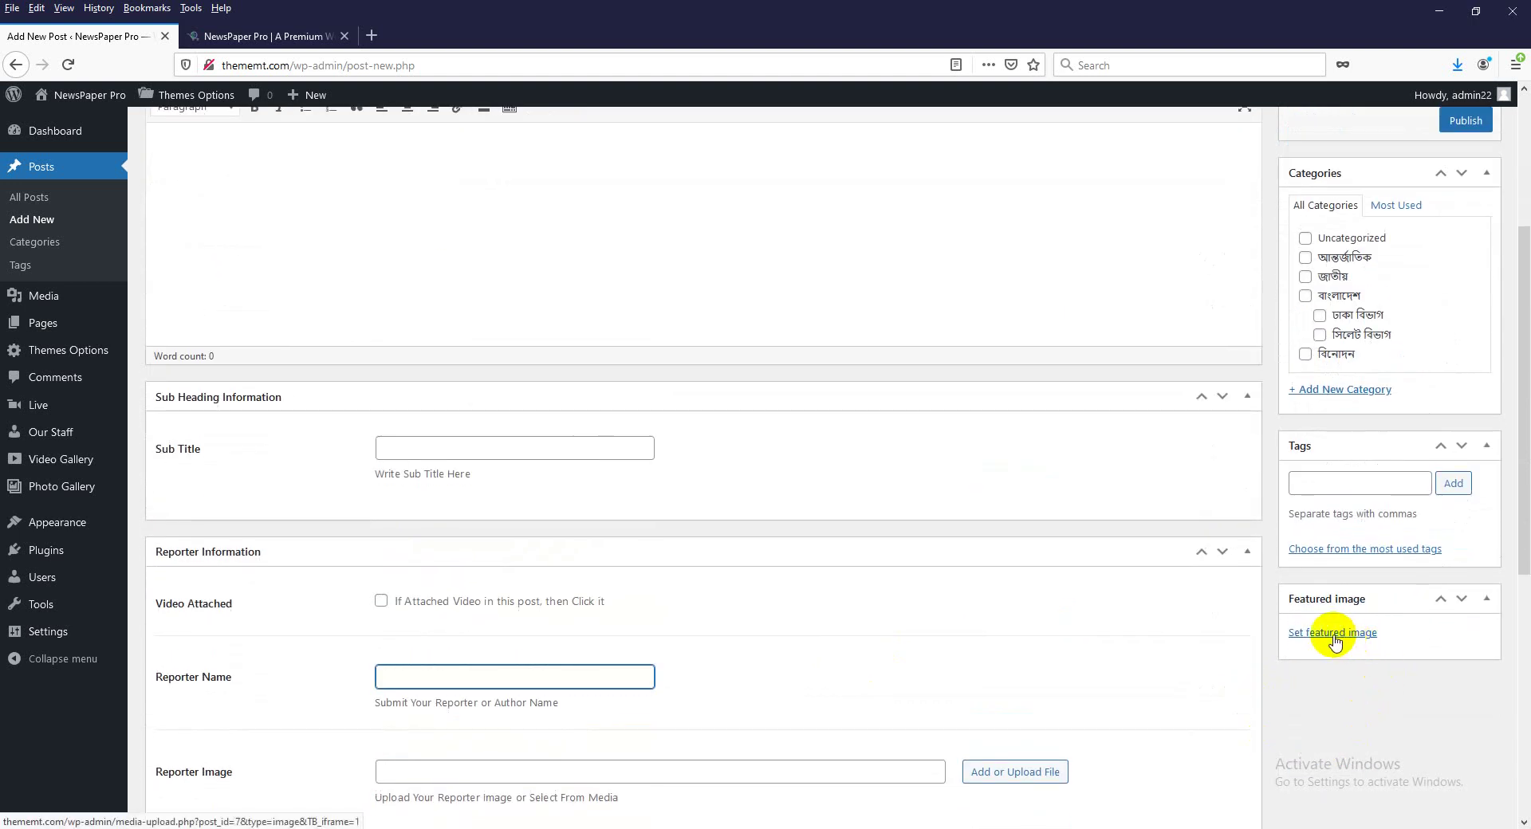
click(1320, 484)
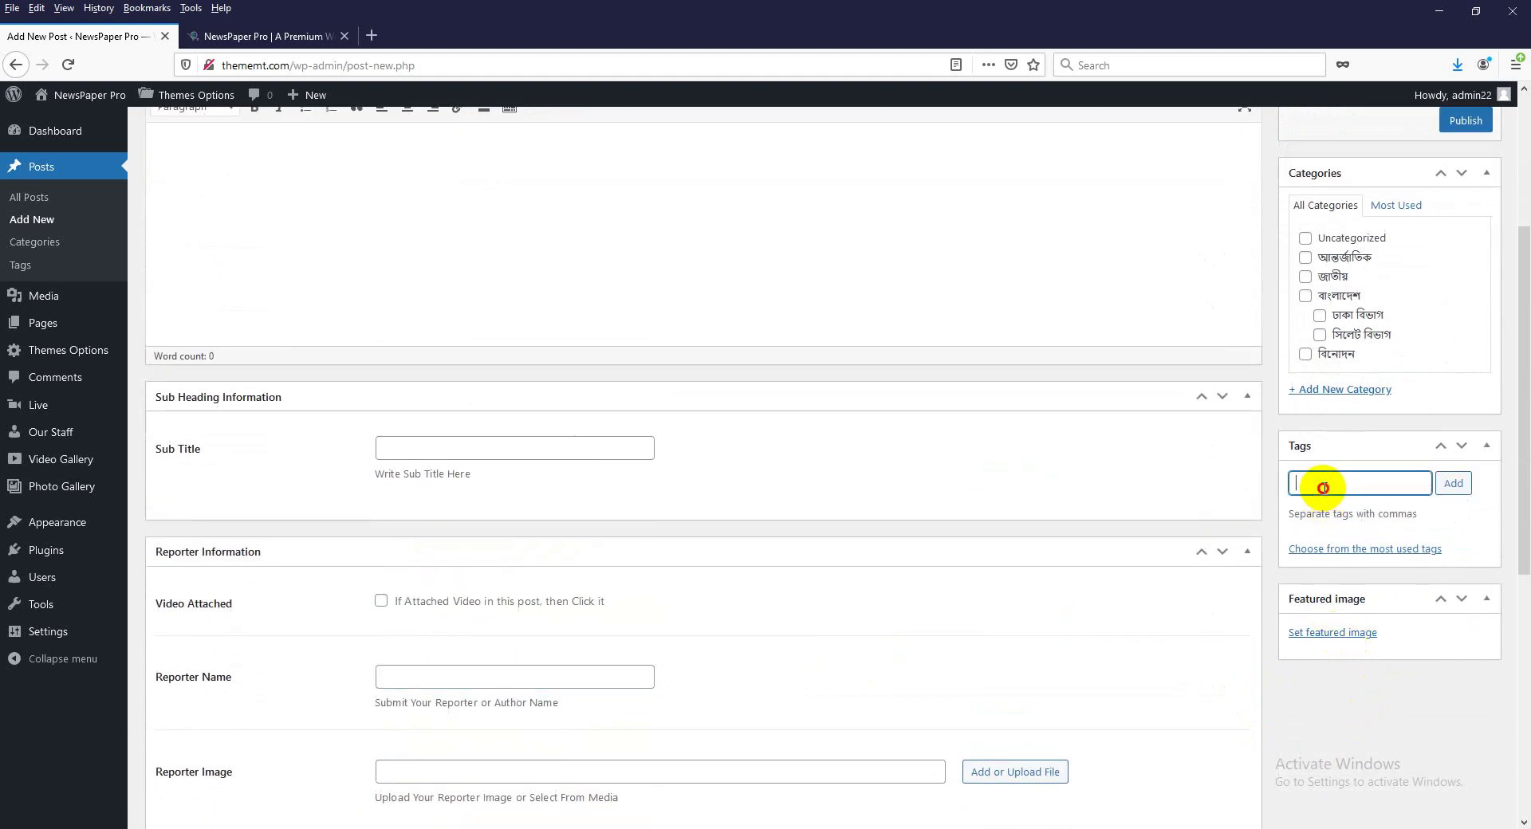
scroll(1180, 538, up, 3)
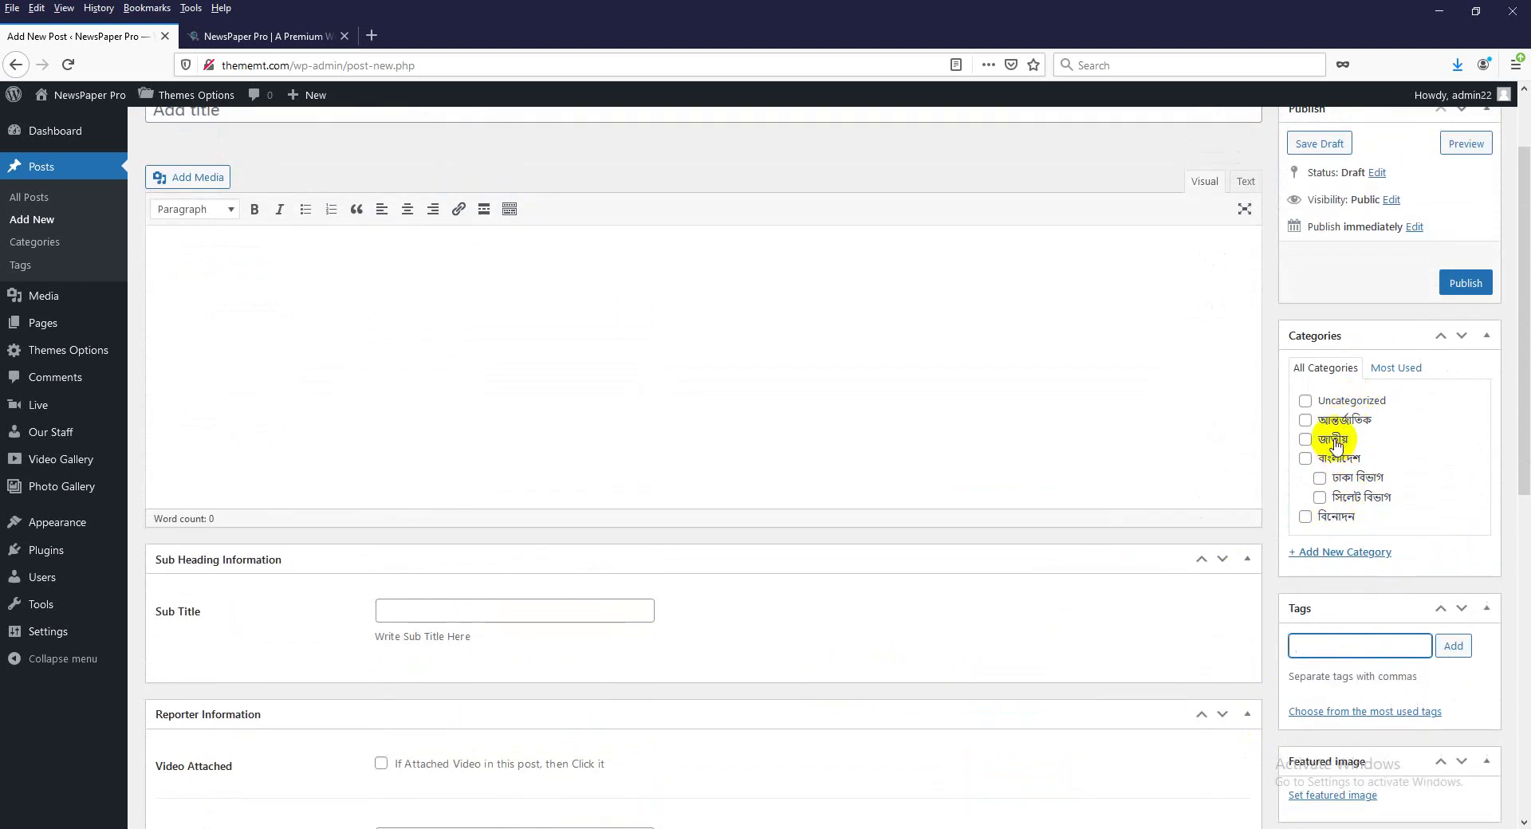
scroll(1177, 453, up, 2)
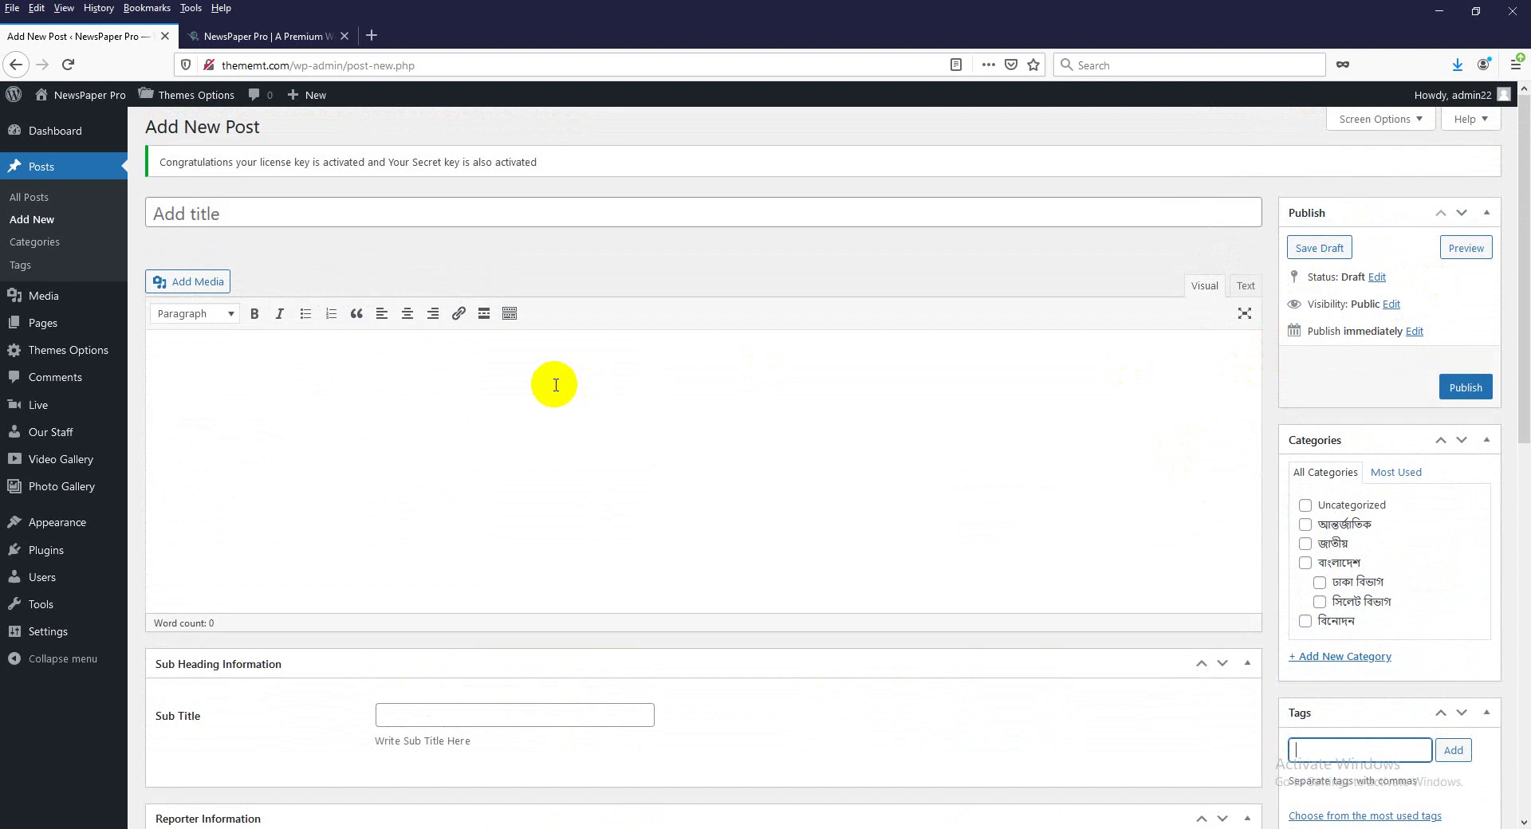
In a new tab, search for banglanews24 and open the banglanews24.com website.
click(370, 36)
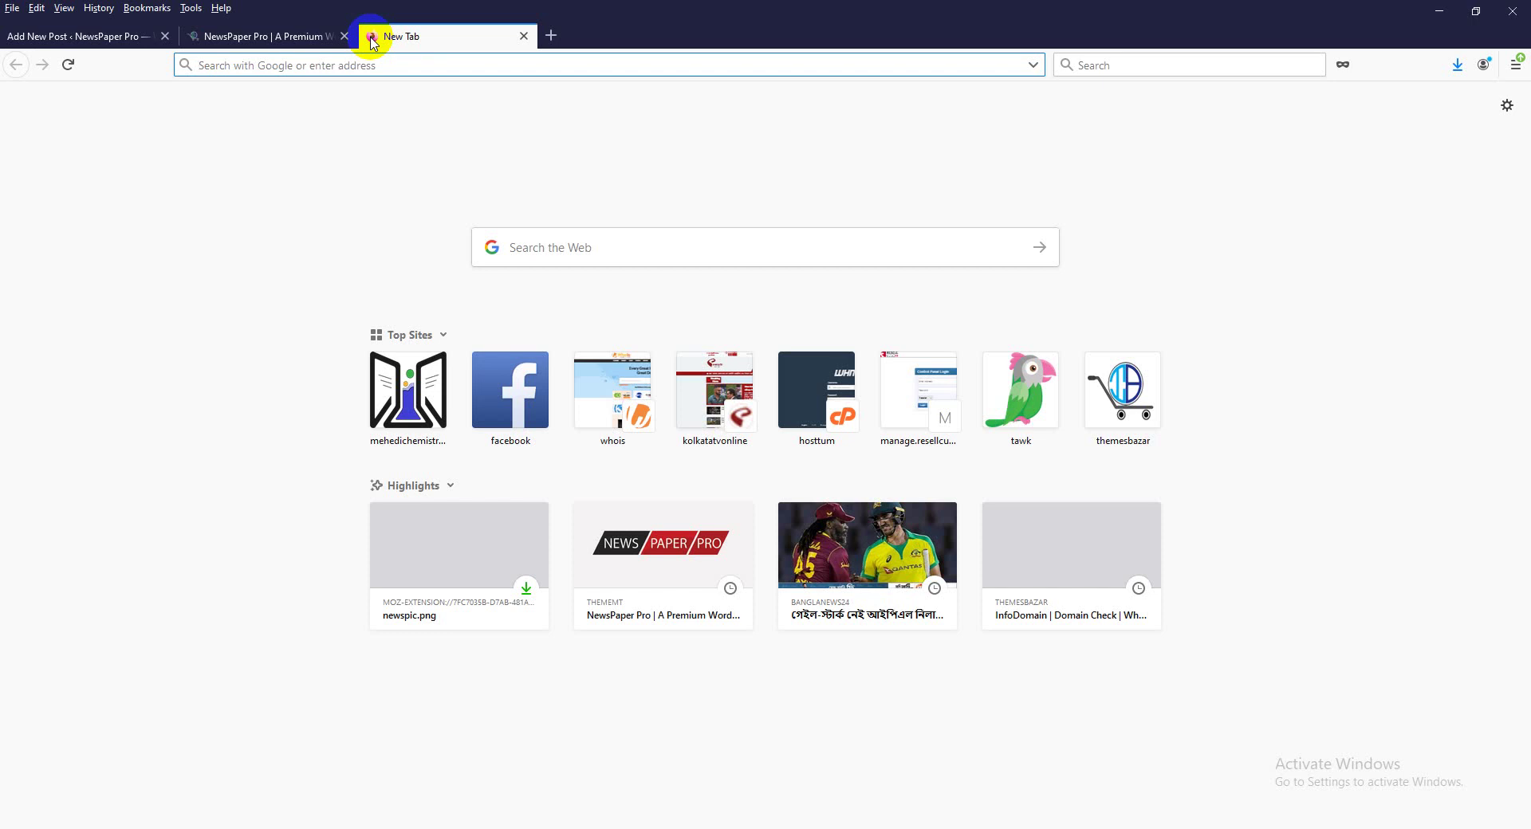
text(b)
text(angla)
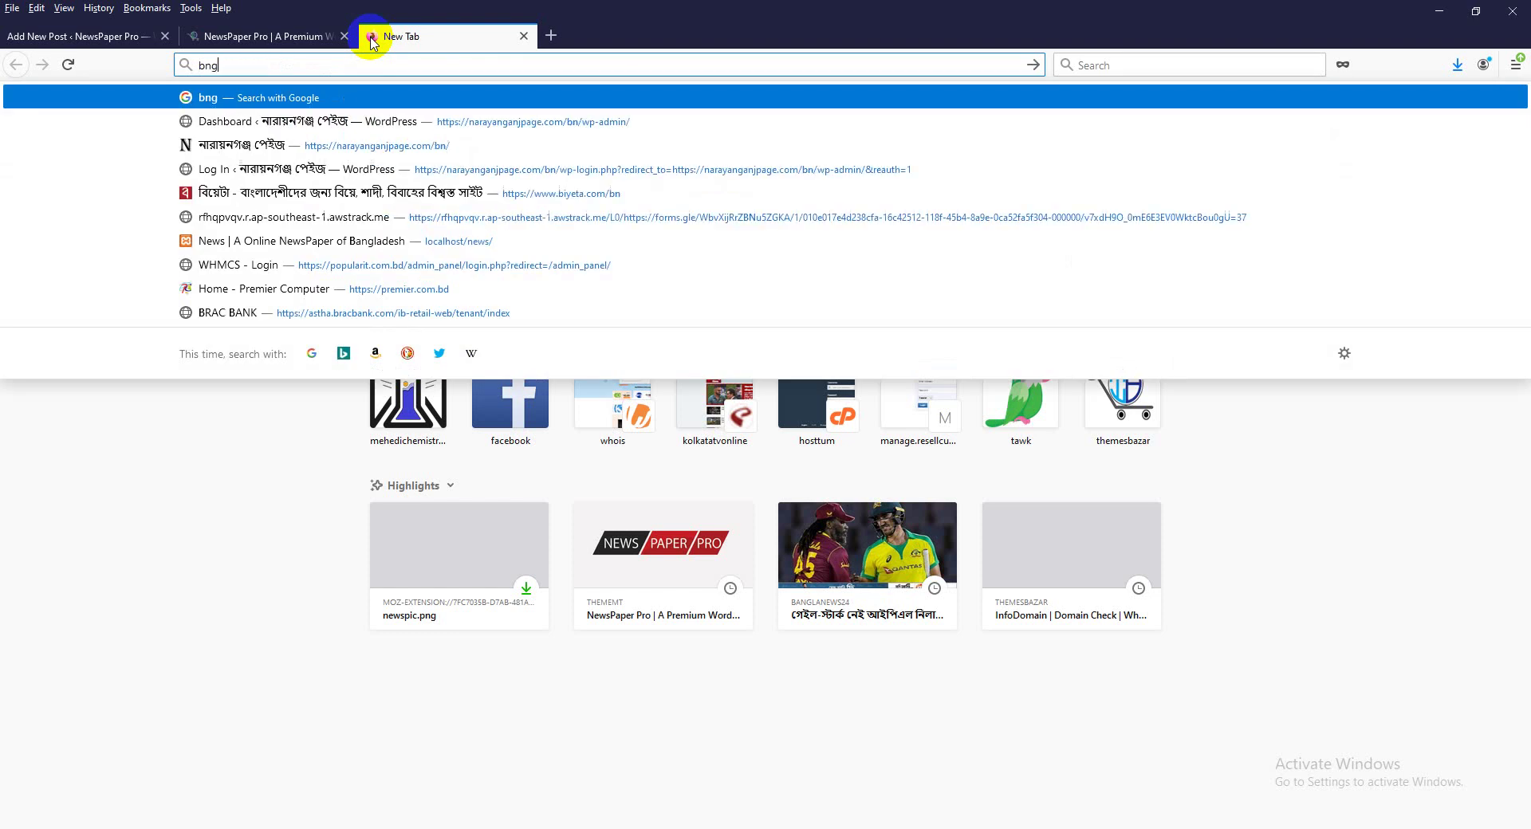
key(BackSpace)
key(BackSpace)
key(BackSpace)
key(BackSpace)
key(BackSpace)
text(angla)
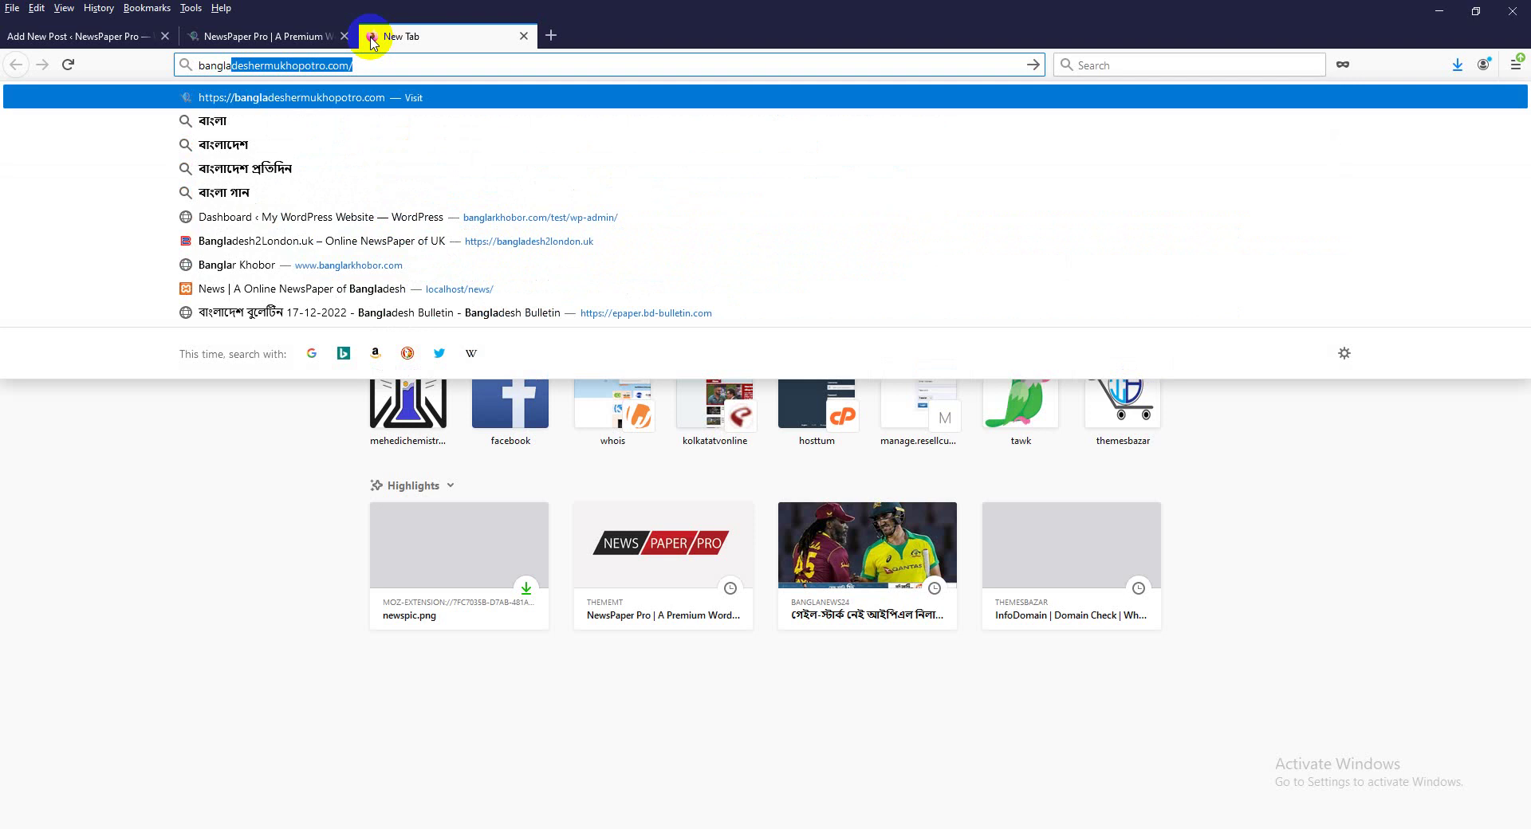
text(nes)
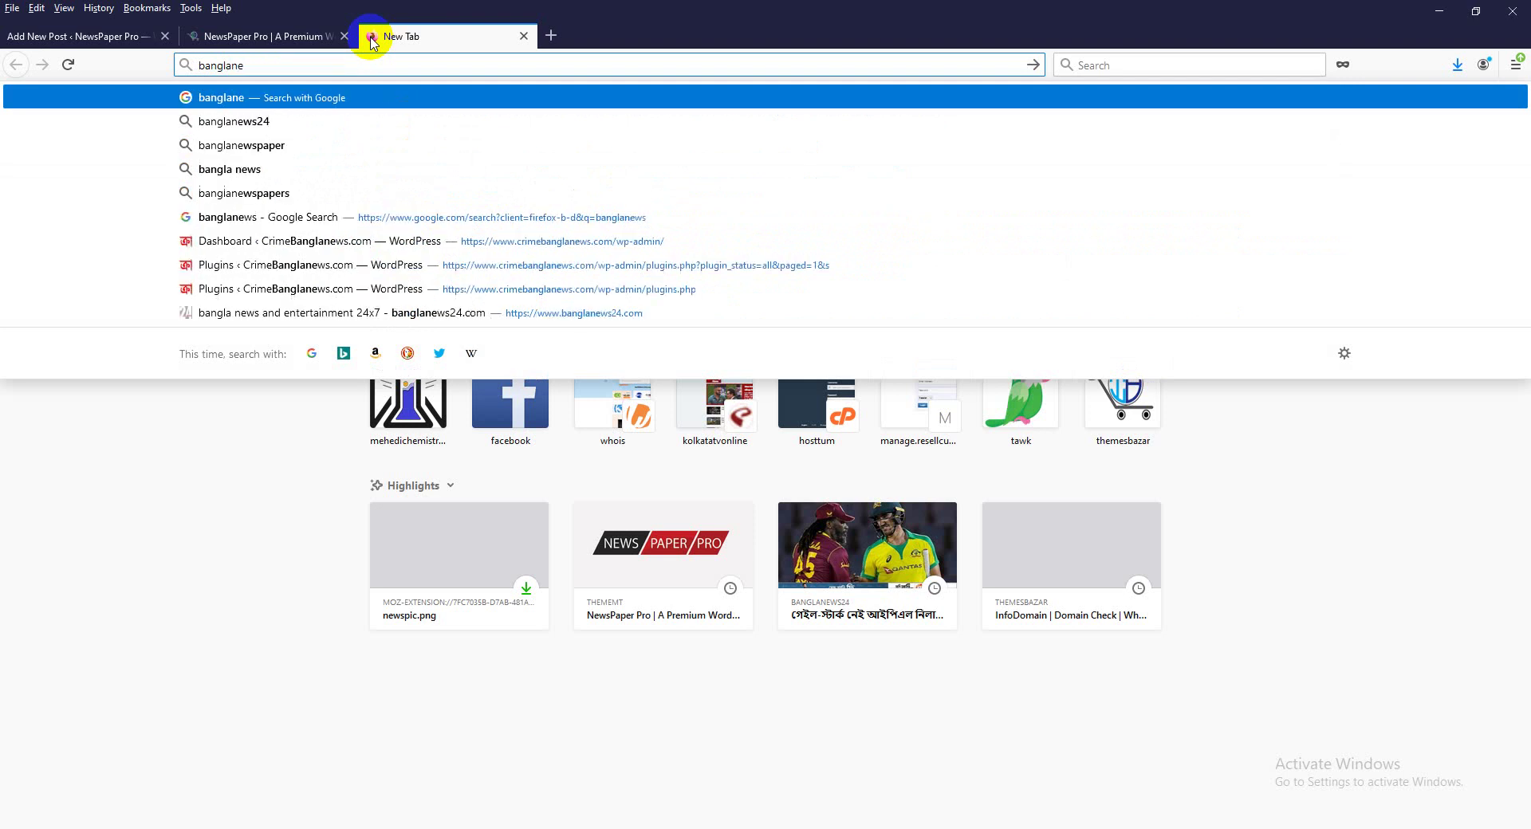
click(266, 122)
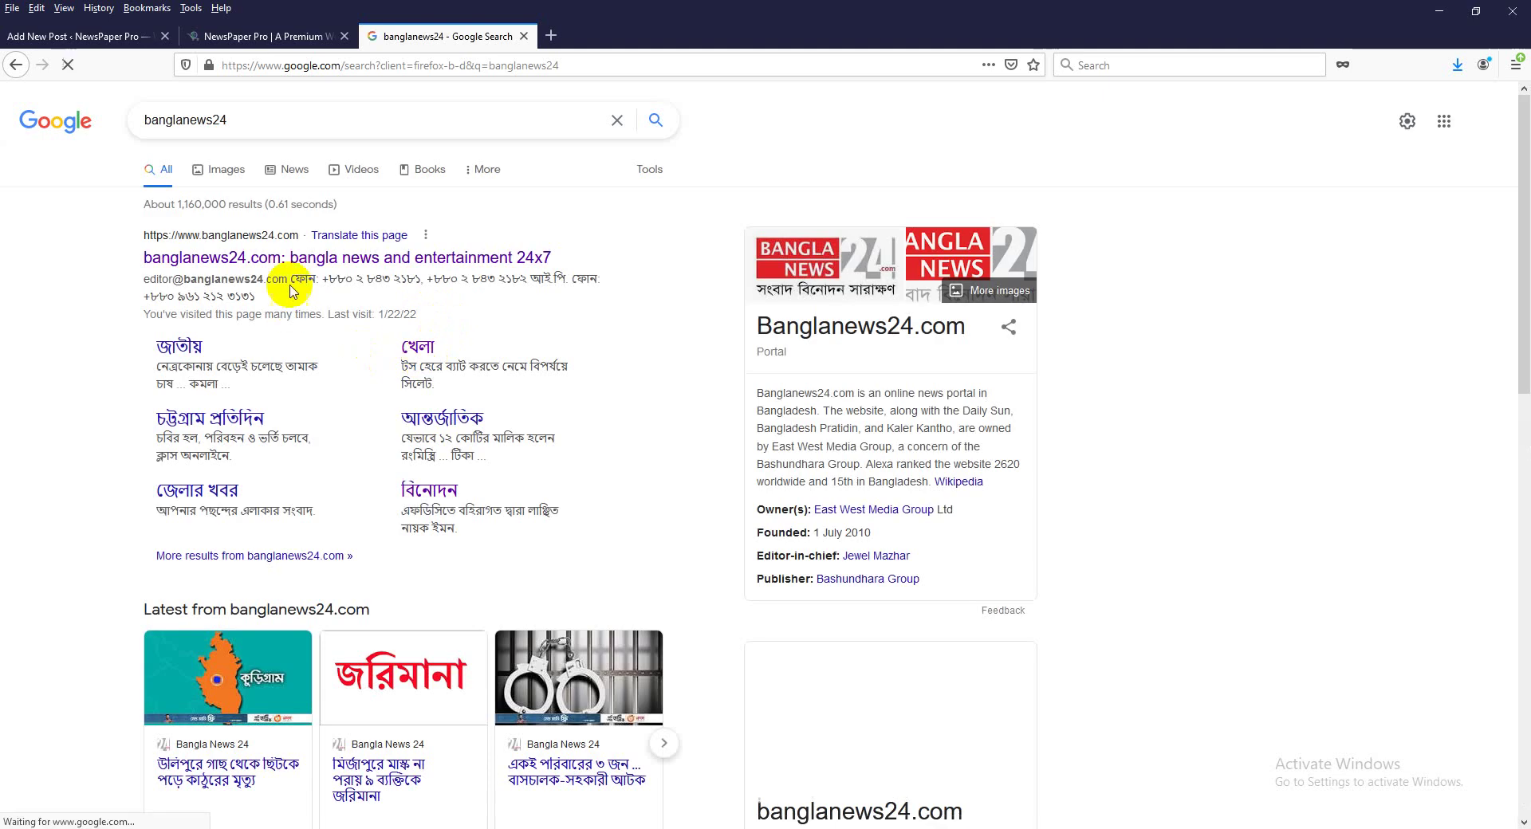
click(290, 260)
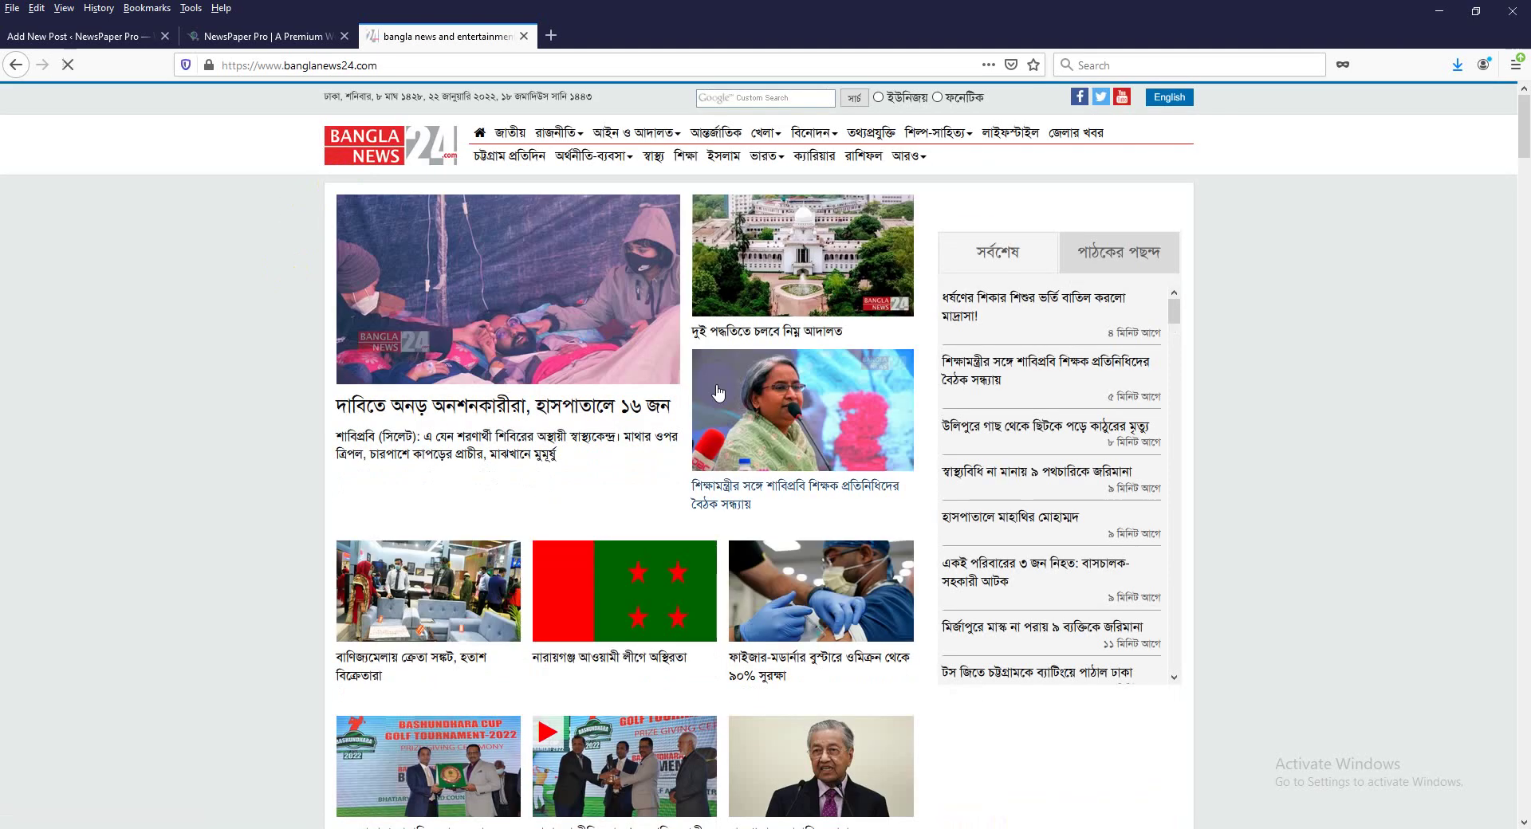
Copy the trade-fair buyer-shortage article's headline and return to the Add New Post tab.
click(720, 427)
scroll(720, 427, down, 3)
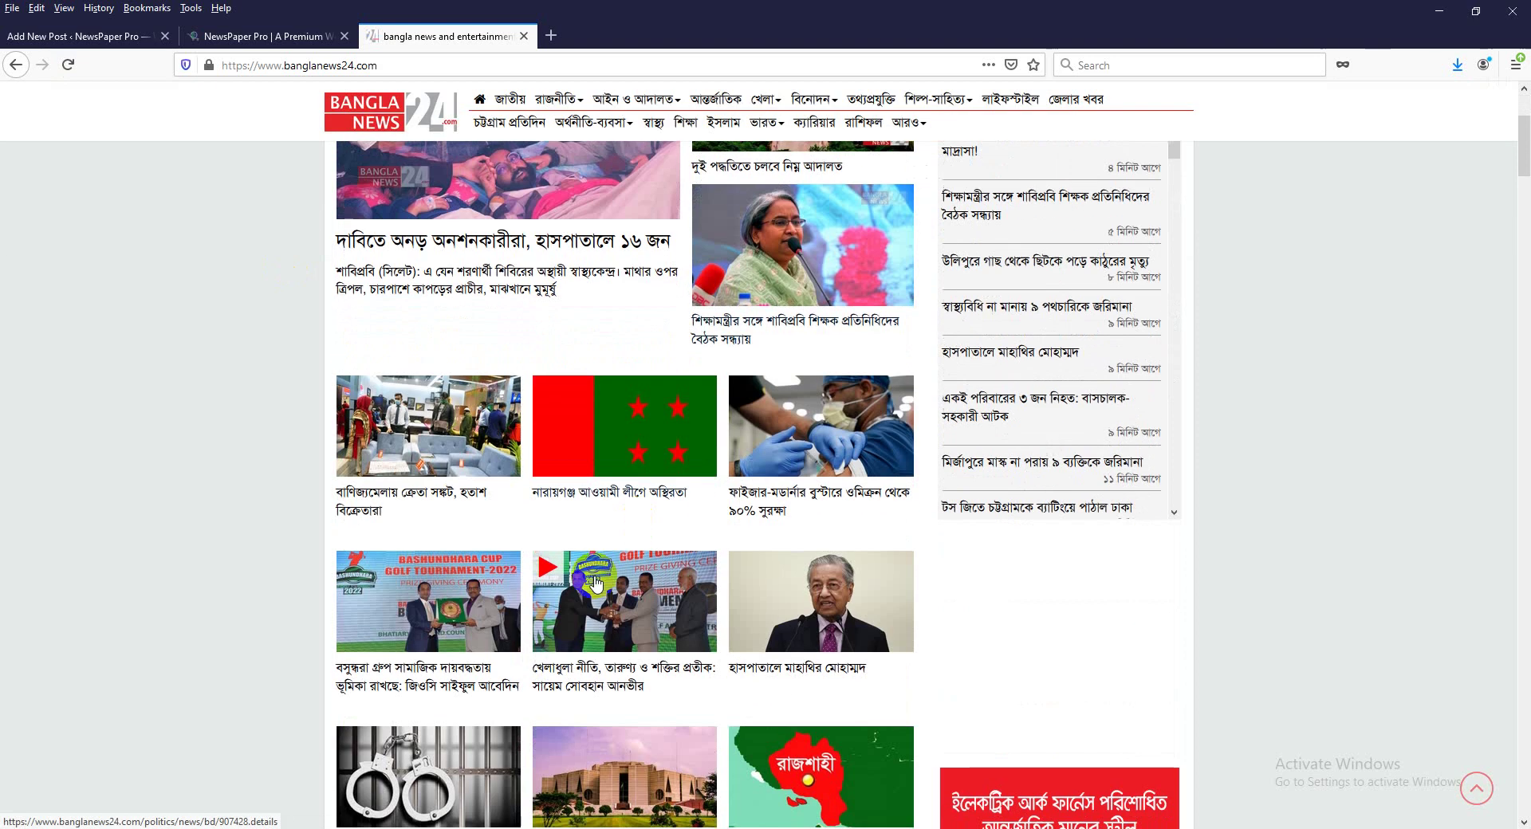
click(413, 494)
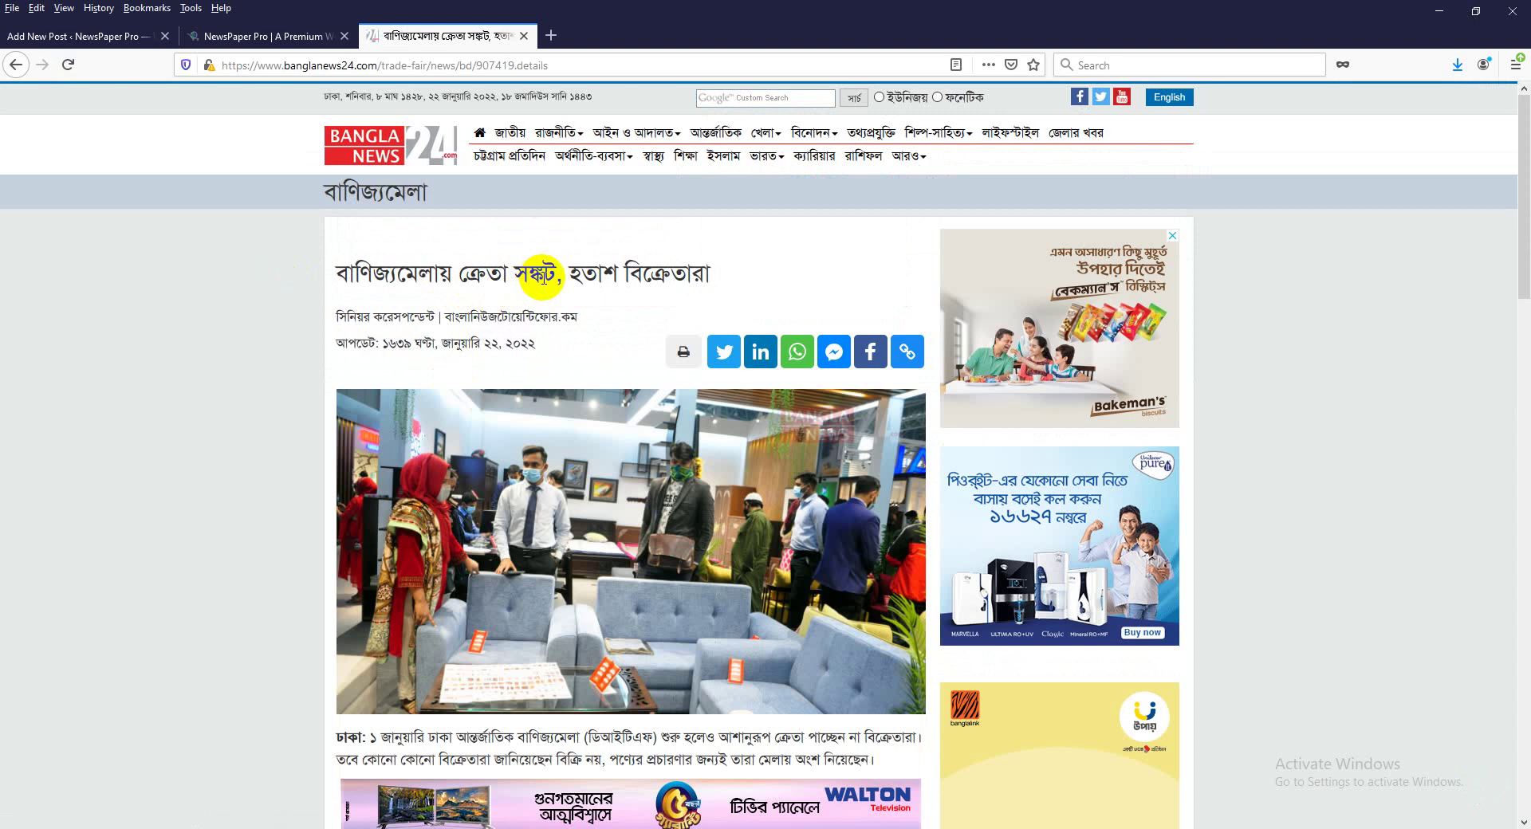
triple_click(610, 275)
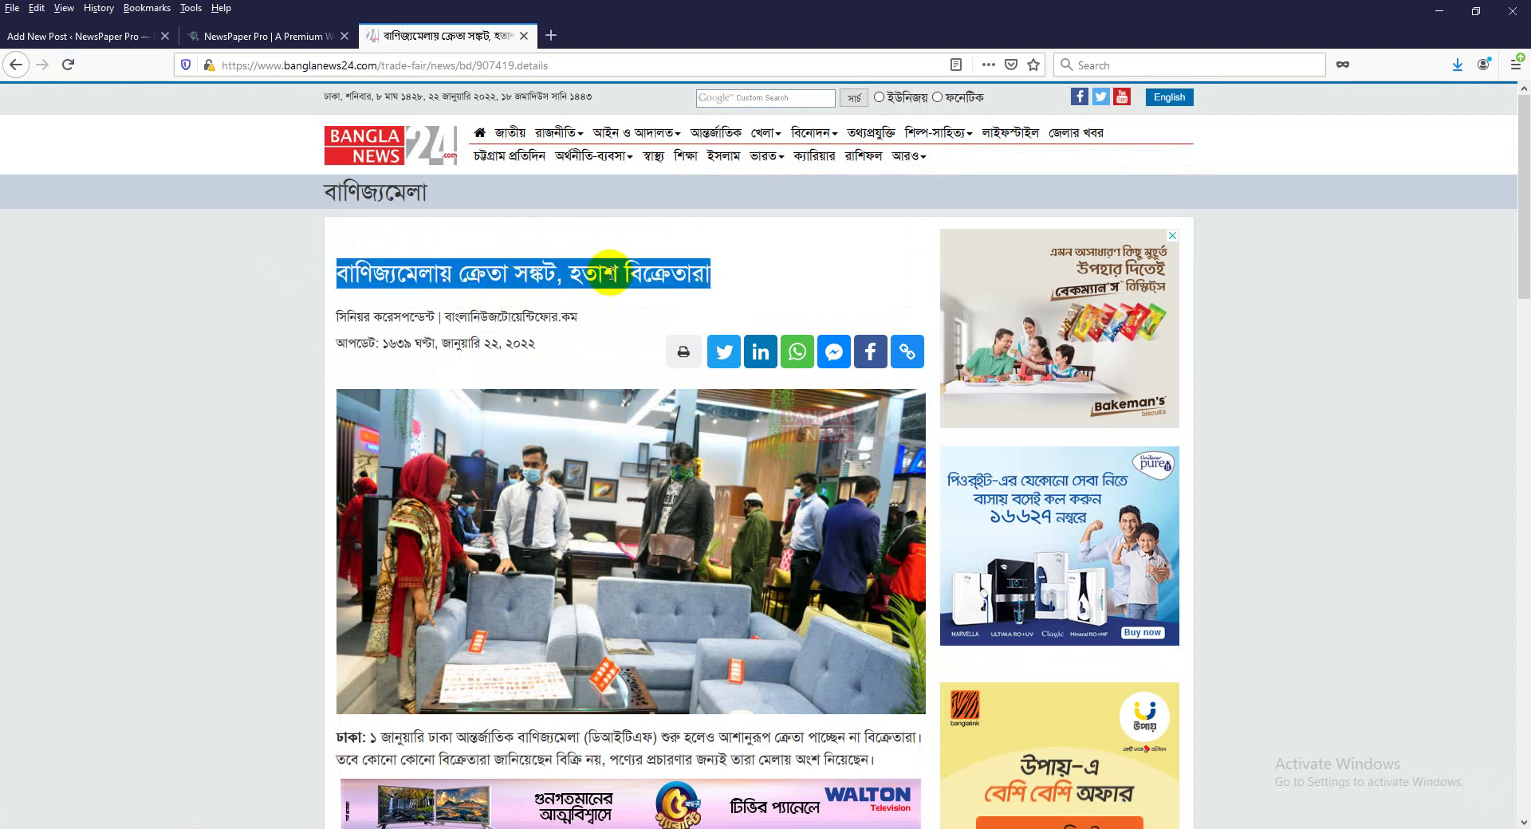
right_click(610, 275)
click(648, 294)
click(115, 40)
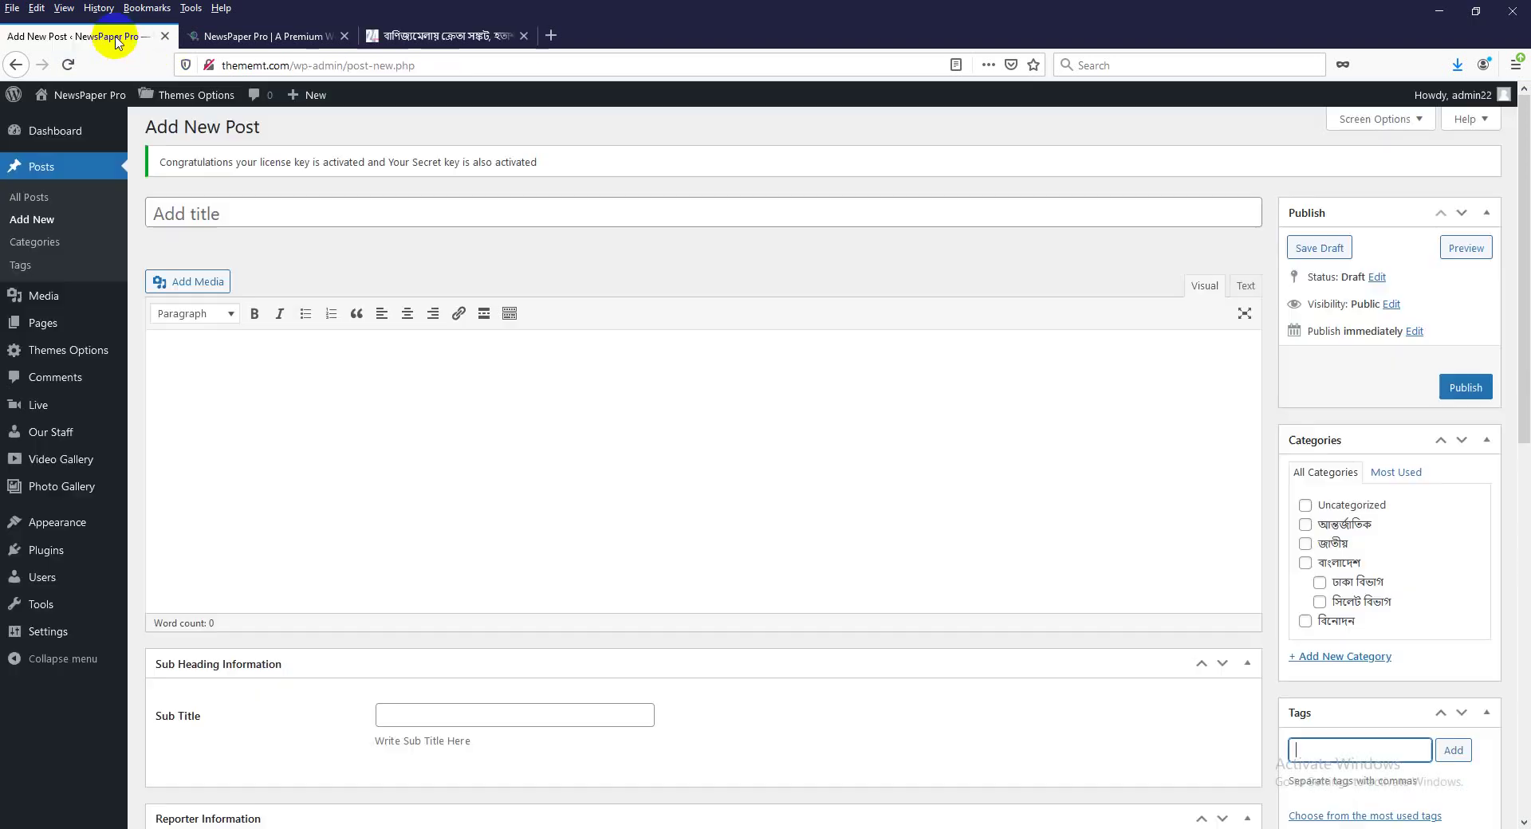
Paste the headline as the post title and copy the article text from banglanews24.
click(178, 212)
key(ctrl+v)
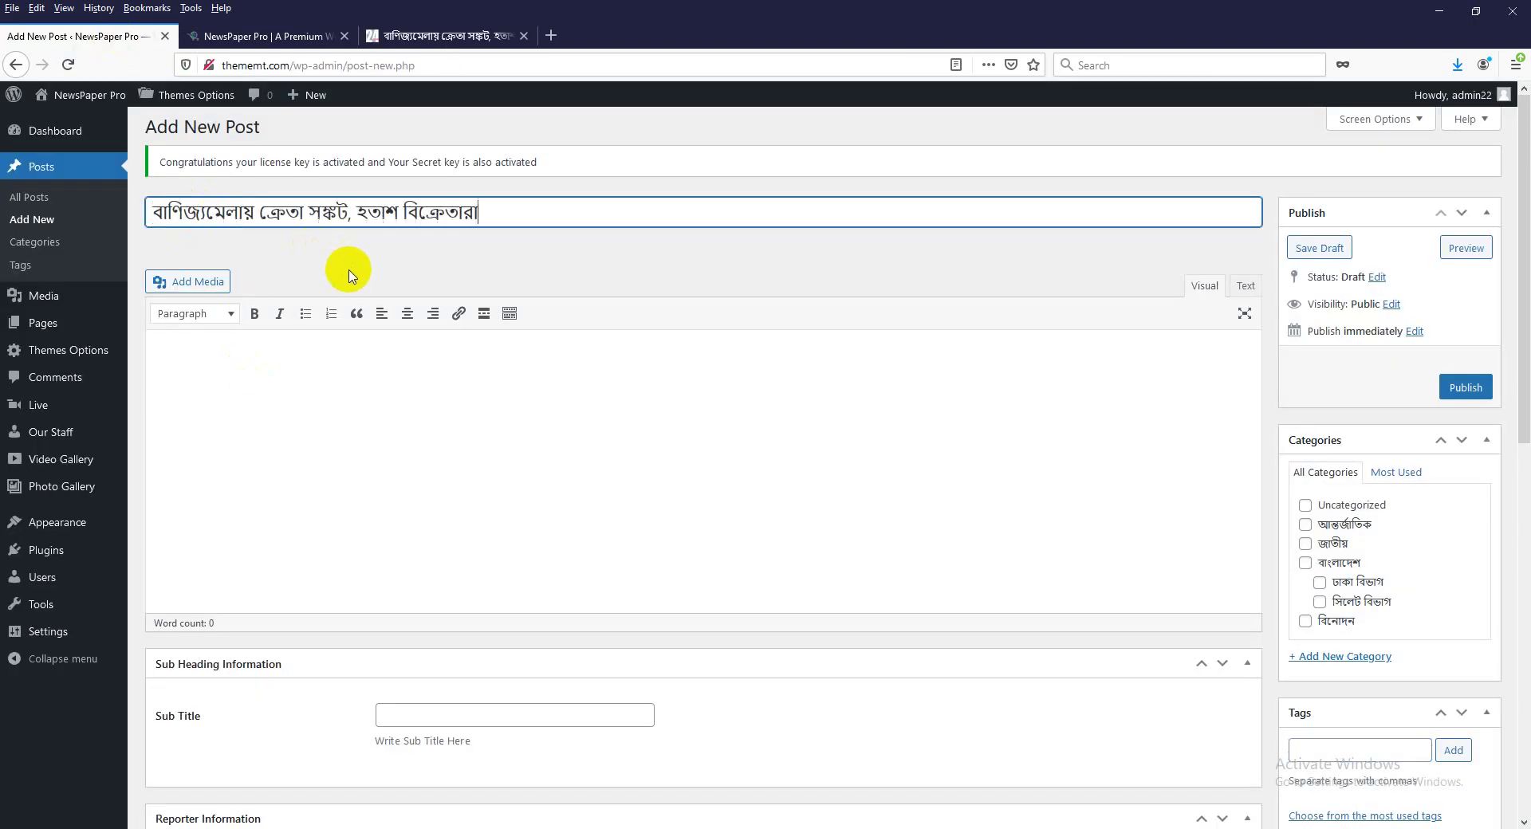
click(241, 351)
click(438, 36)
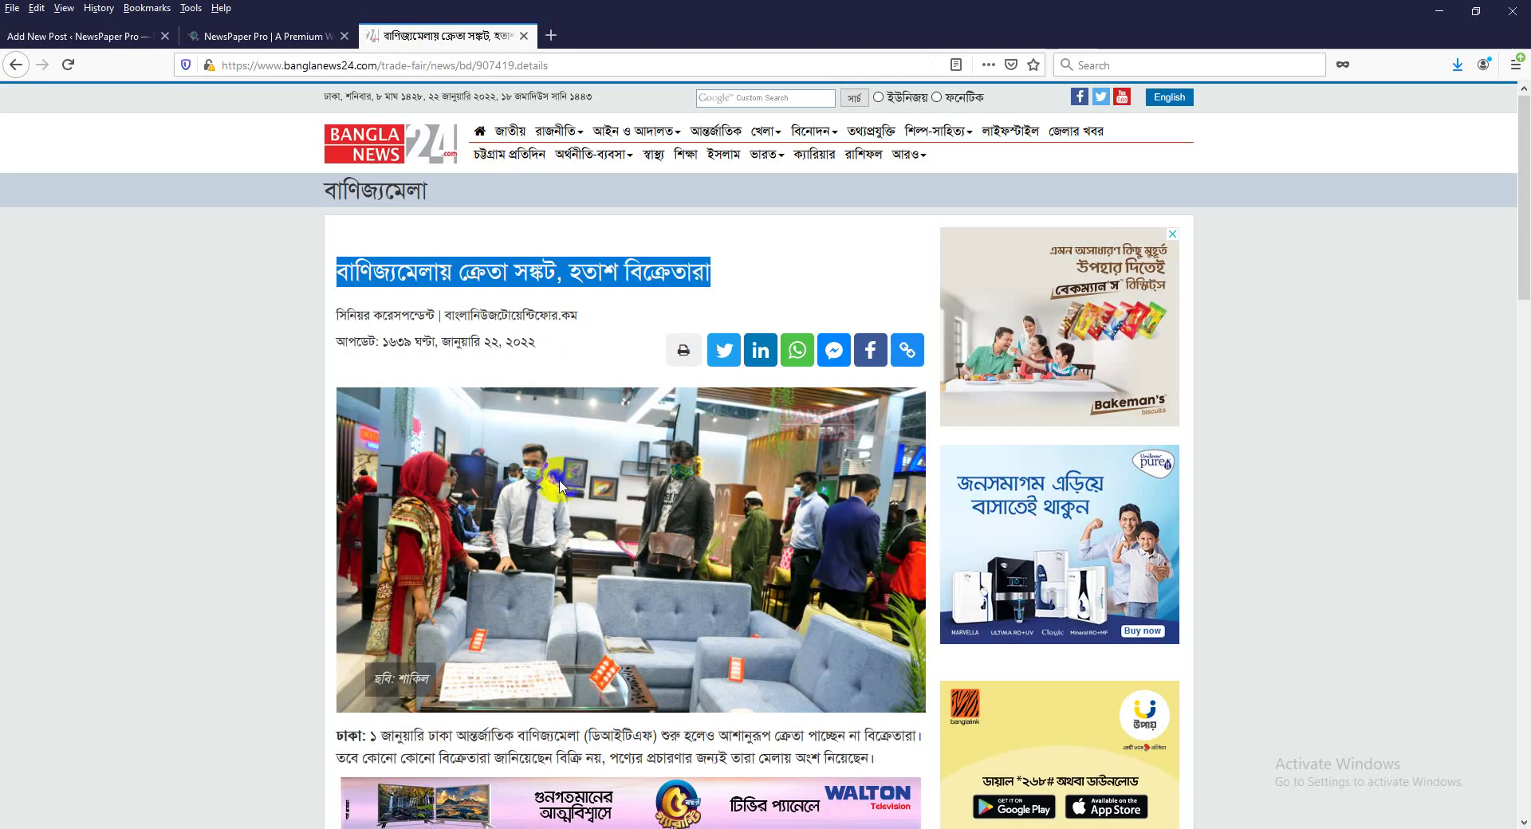
scroll(561, 486, down, 3)
triple_click(387, 502)
scroll(495, 685, down, 4)
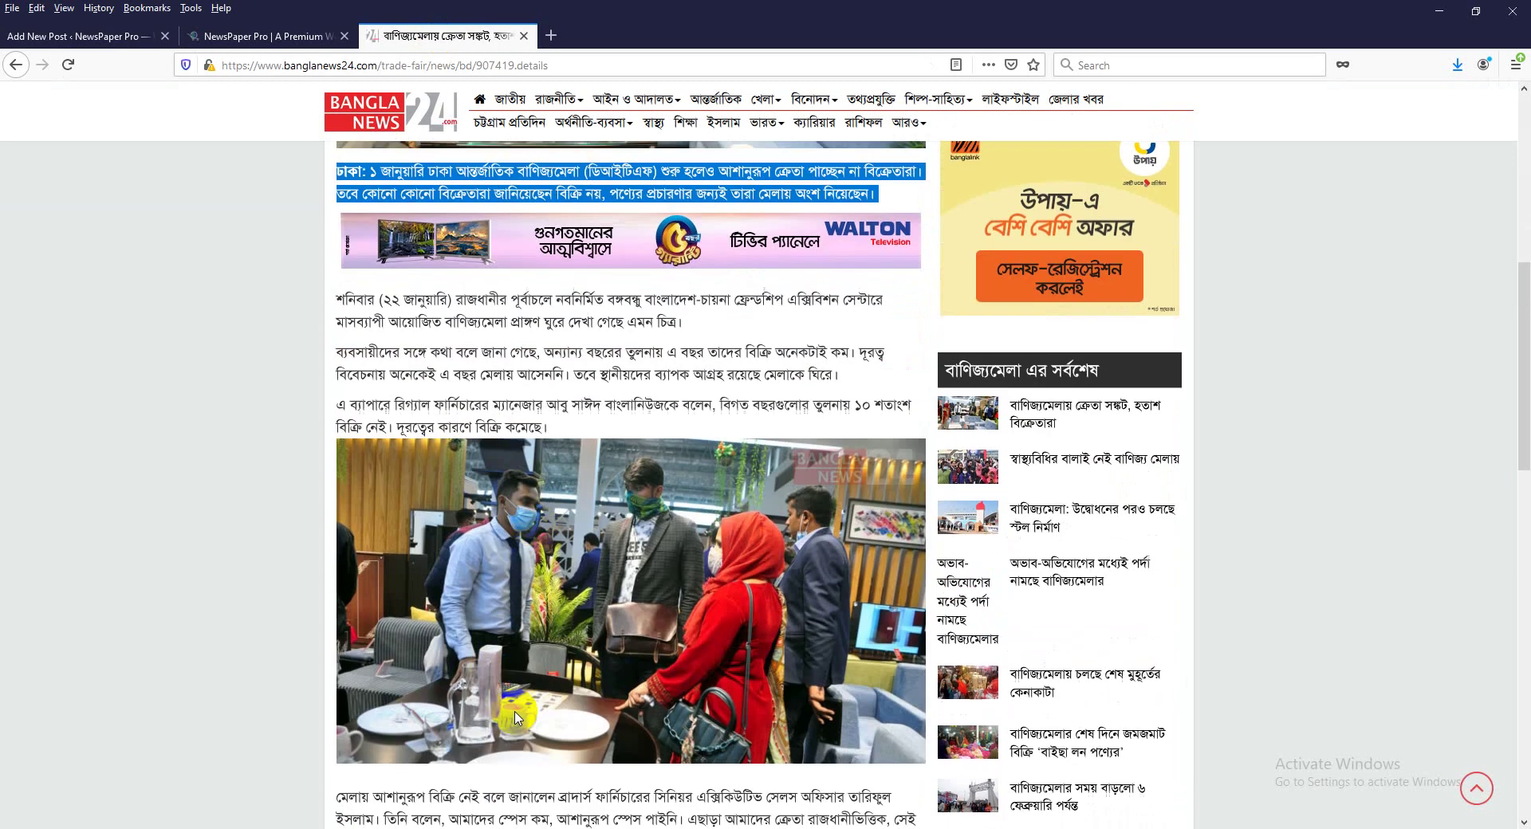
scroll(543, 517, down, 5)
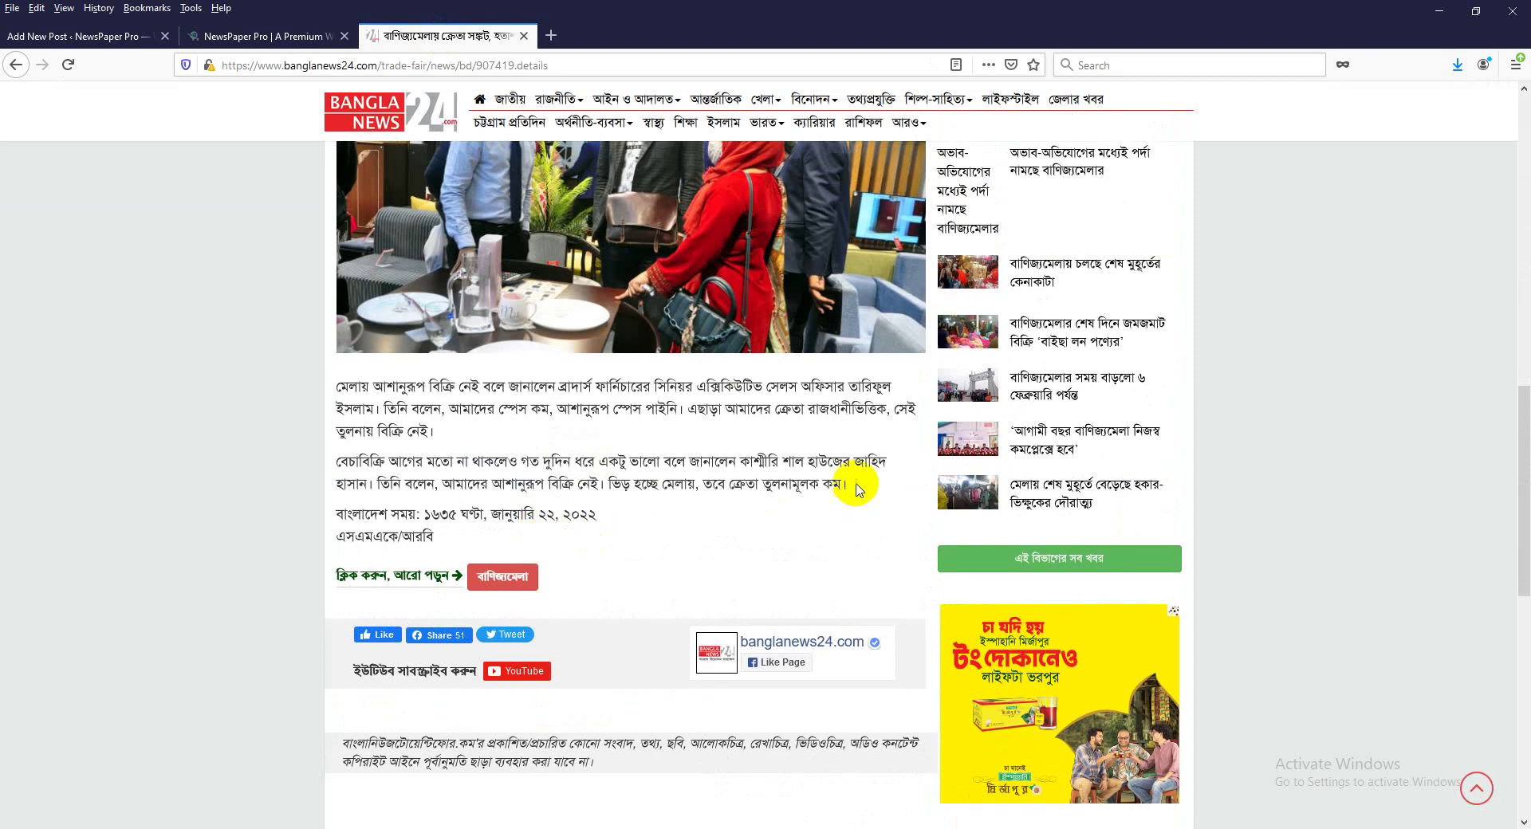
drag(858, 488, 493, 451)
scroll(606, 434, up, 4)
scroll(493, 451, up, 3)
click(112, 36)
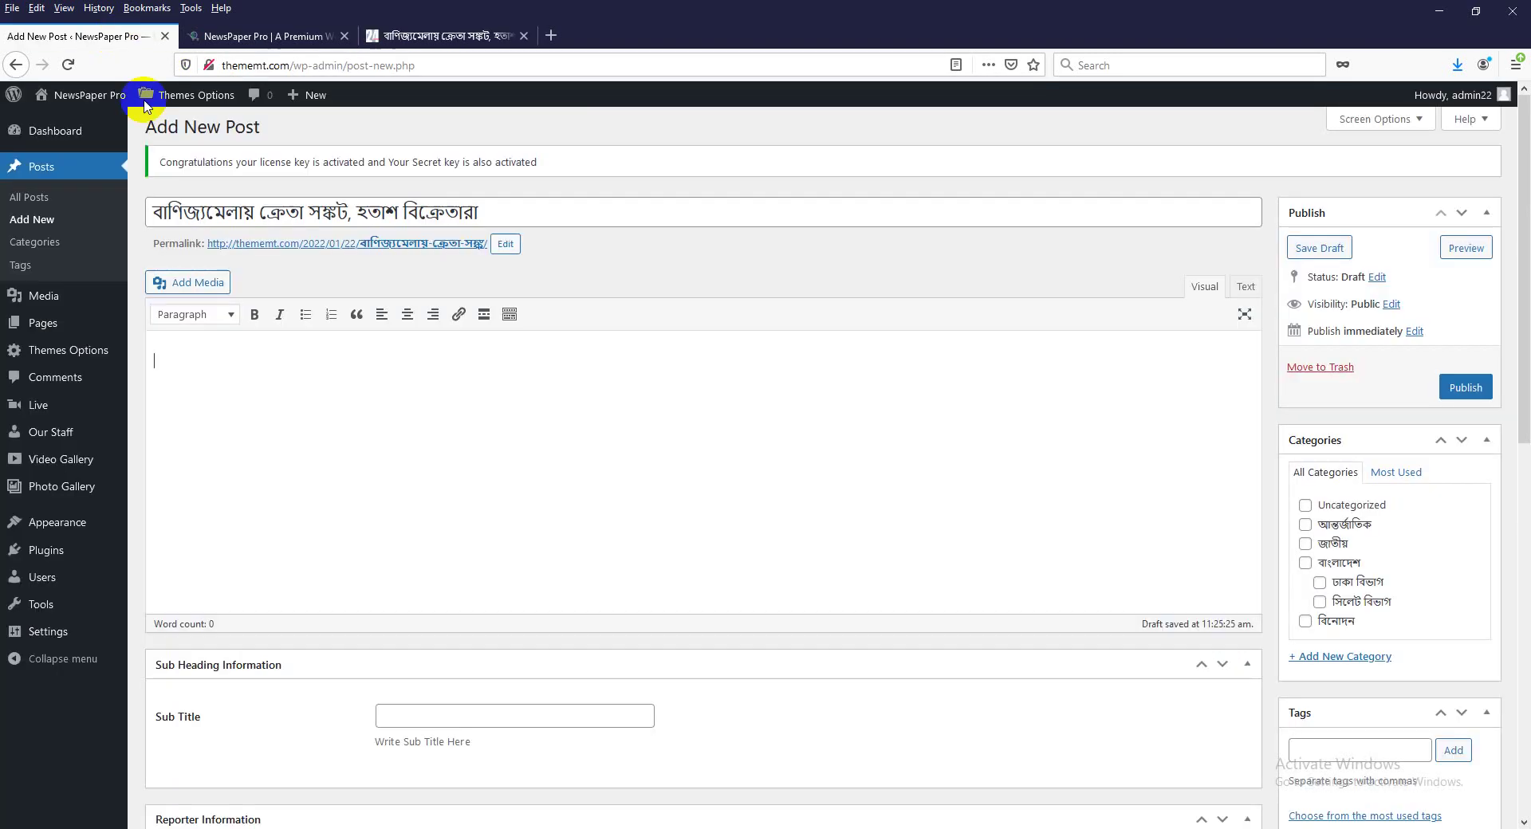
Paste the article into the post body and delete the empty embed box and photo.
key(ctrl+v)
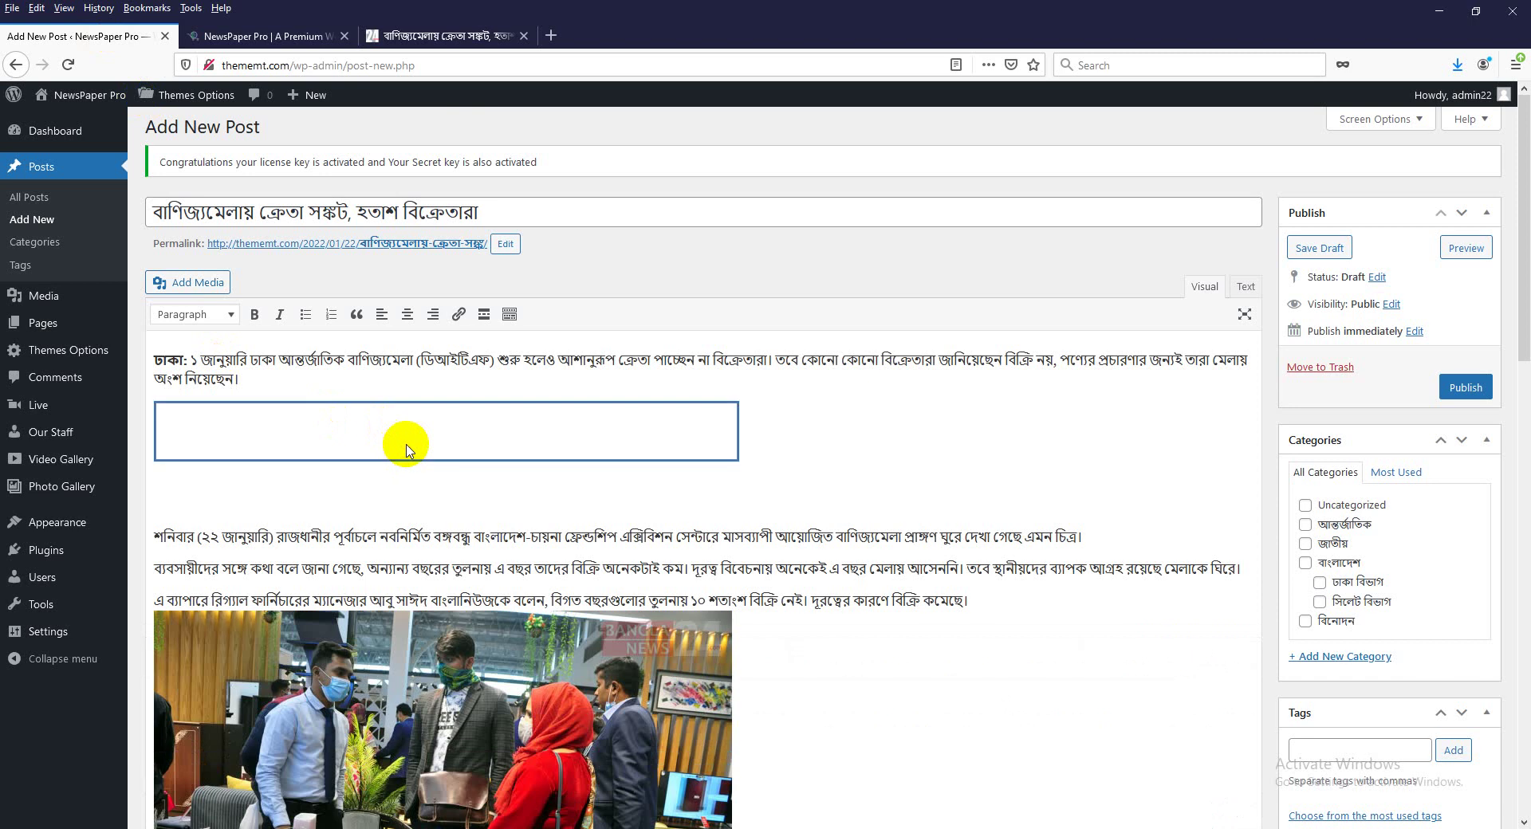
right_click(406, 446)
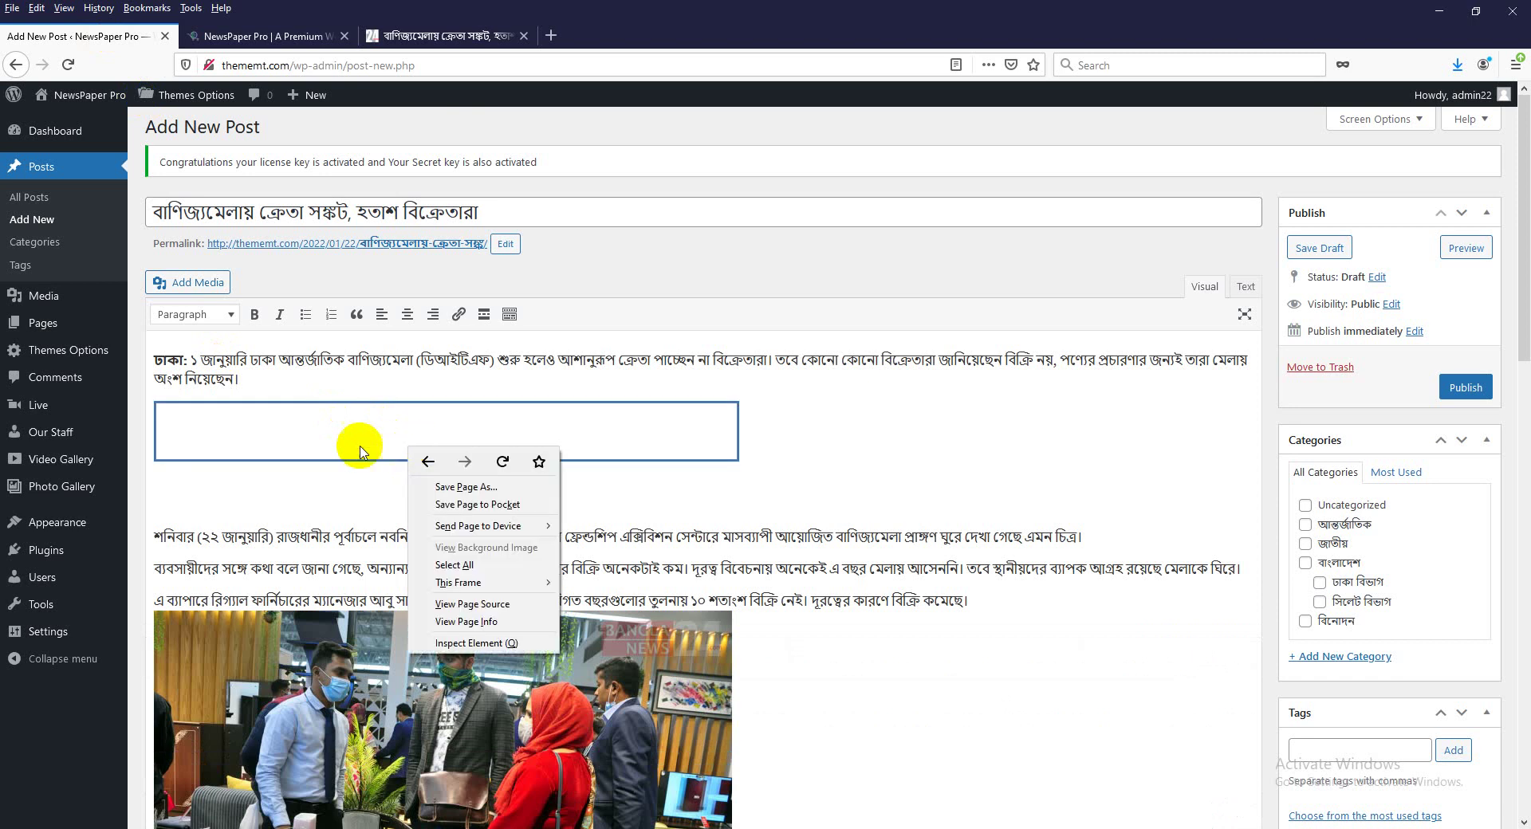
click(350, 452)
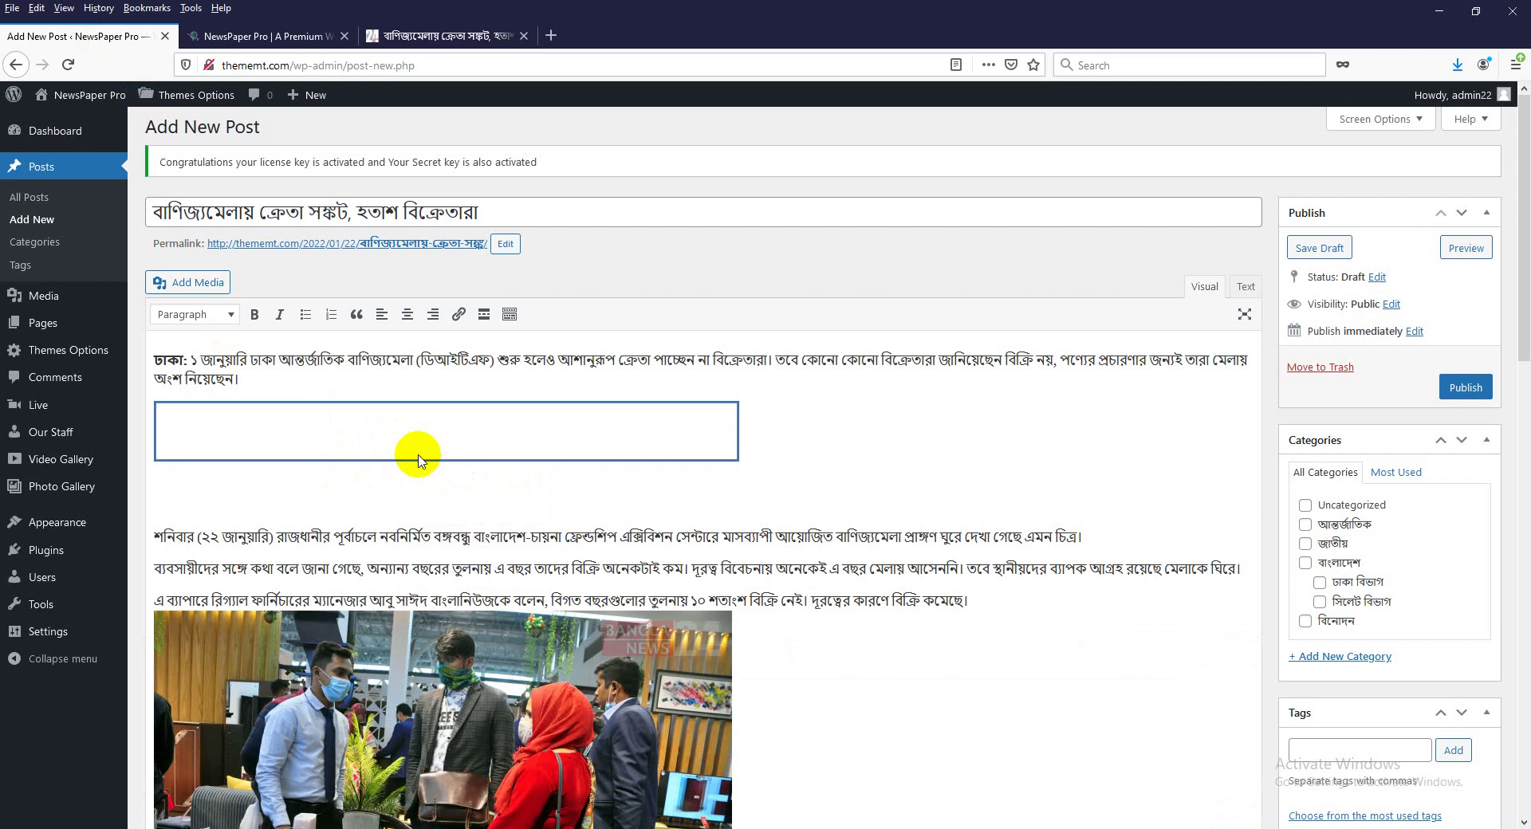
key(Delete)
key(Delete)
click(356, 624)
key(Delete)
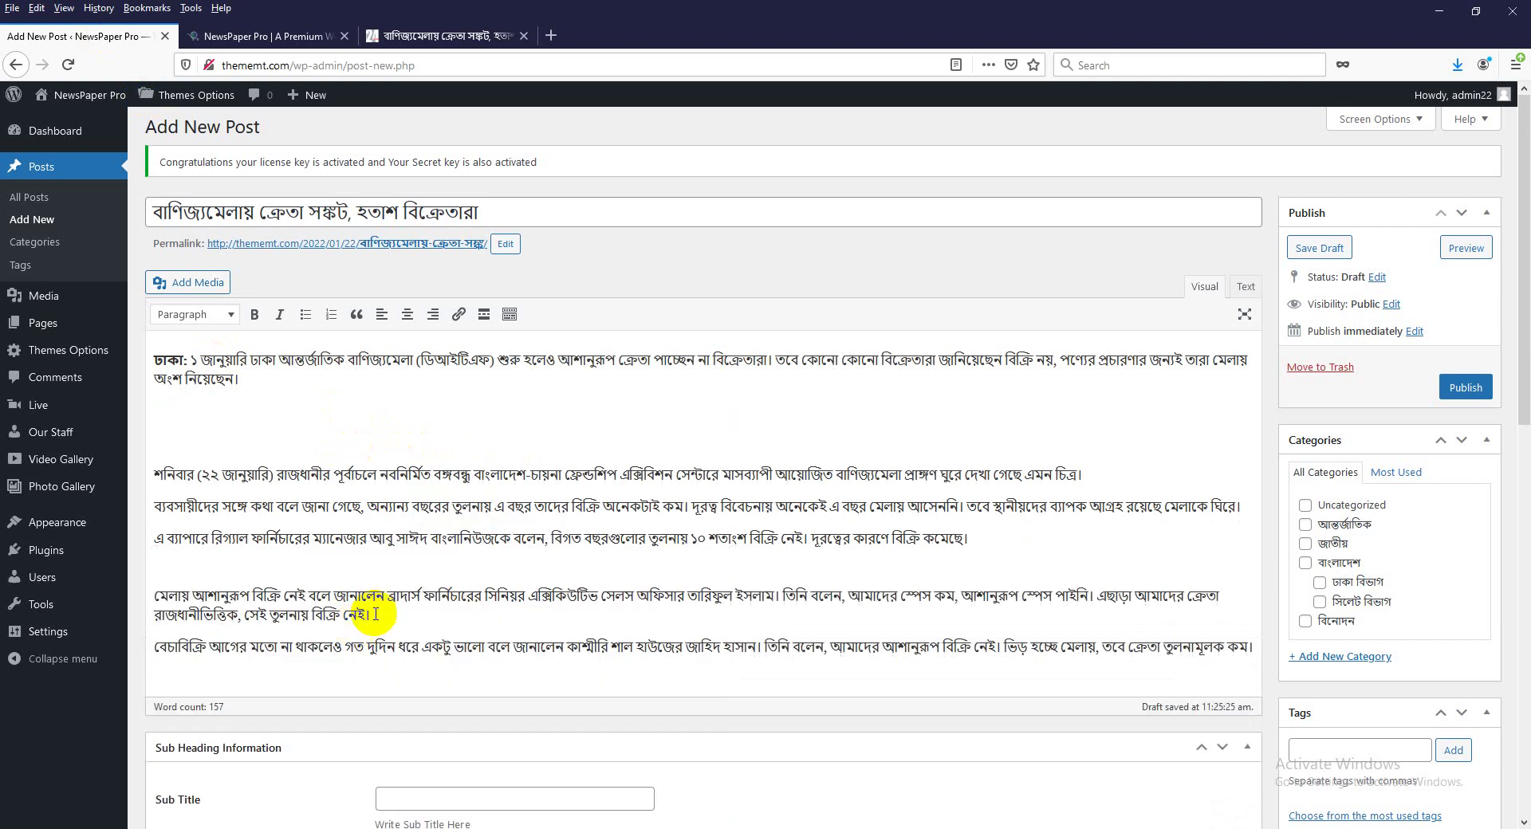
scroll(366, 479, down, 2)
scroll(314, 400, up, 2)
click(208, 407)
key(Delete)
key(Delete)
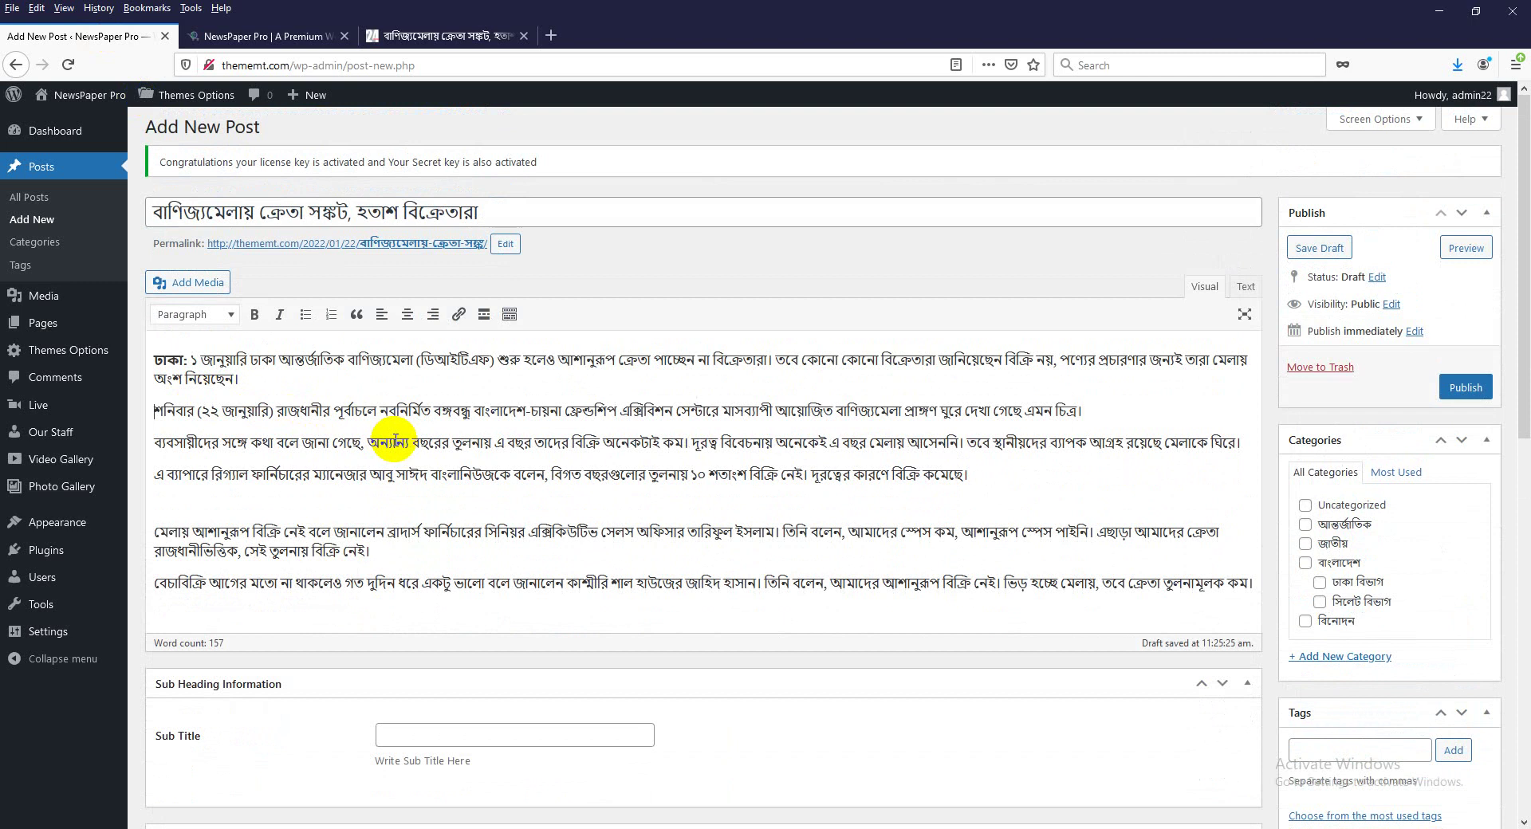
Delete the word বাংলানিউজকে from the fourth paragraph.
drag(485, 476, 528, 476)
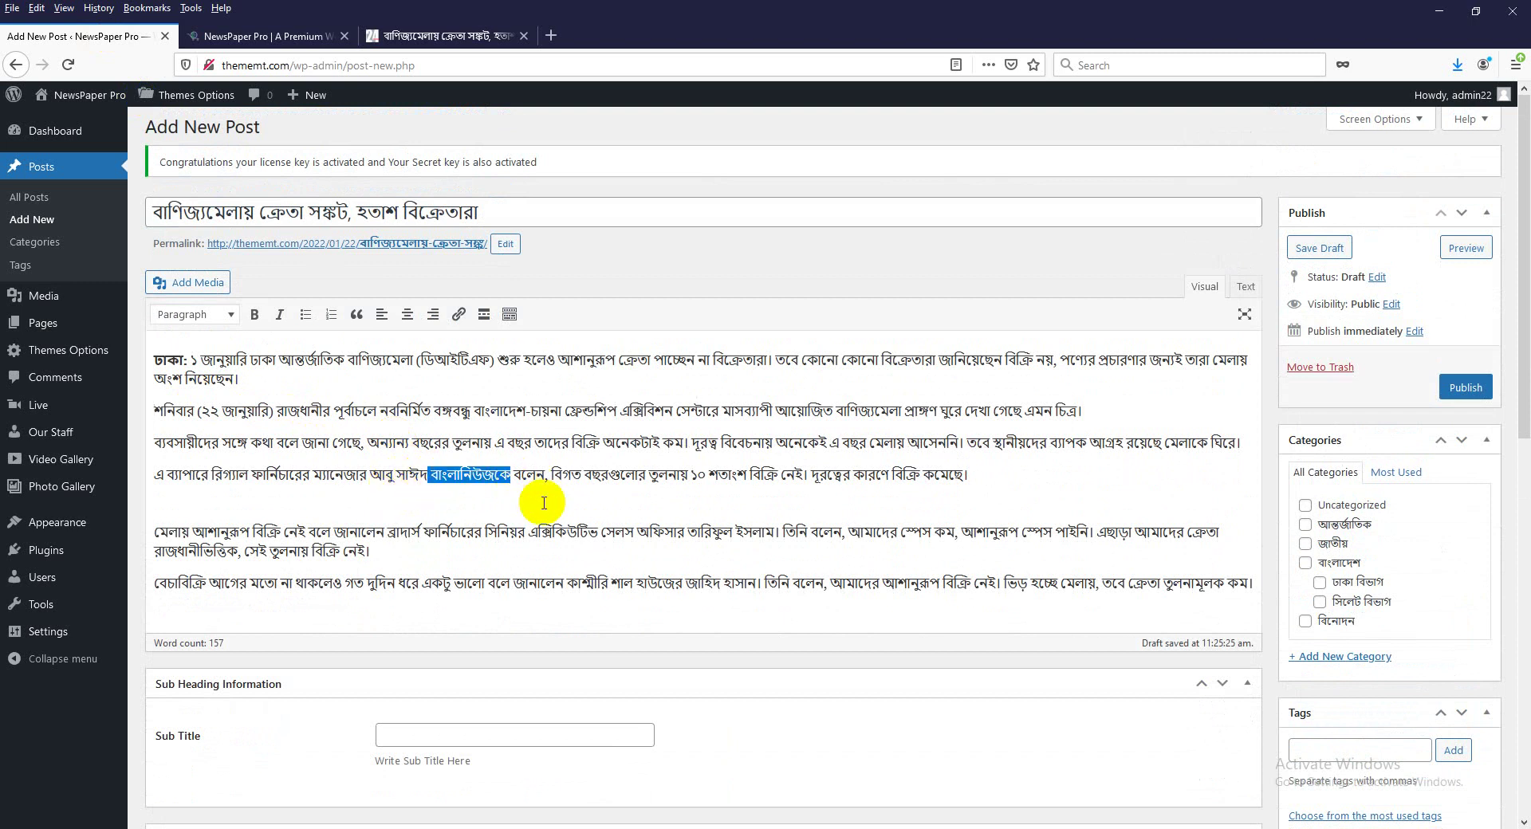
key(BackSpace)
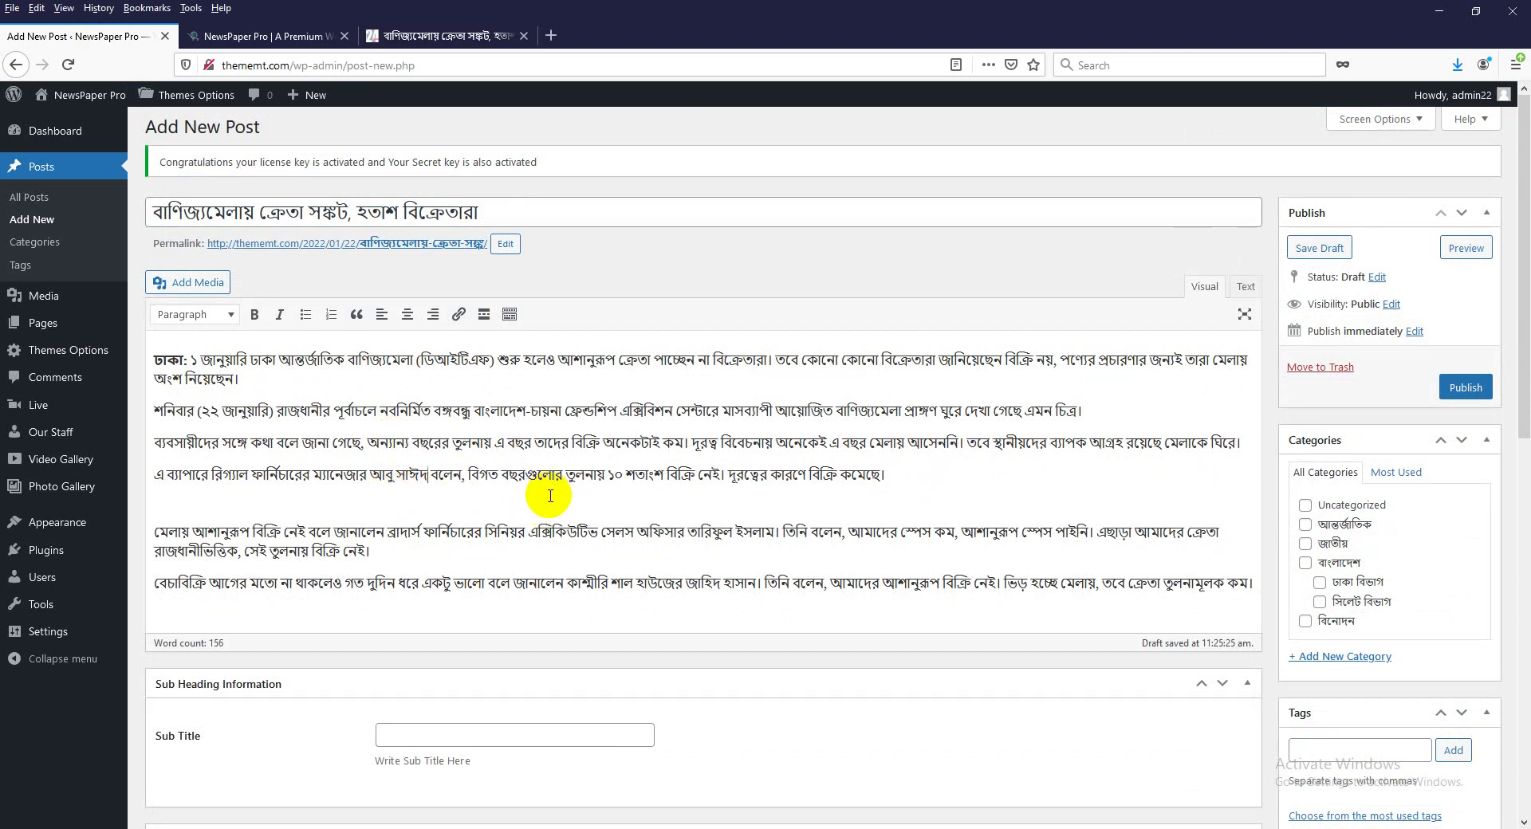
scroll(550, 496, down, 3)
Copy part of the lead sentence into the Sub Title field.
click(431, 586)
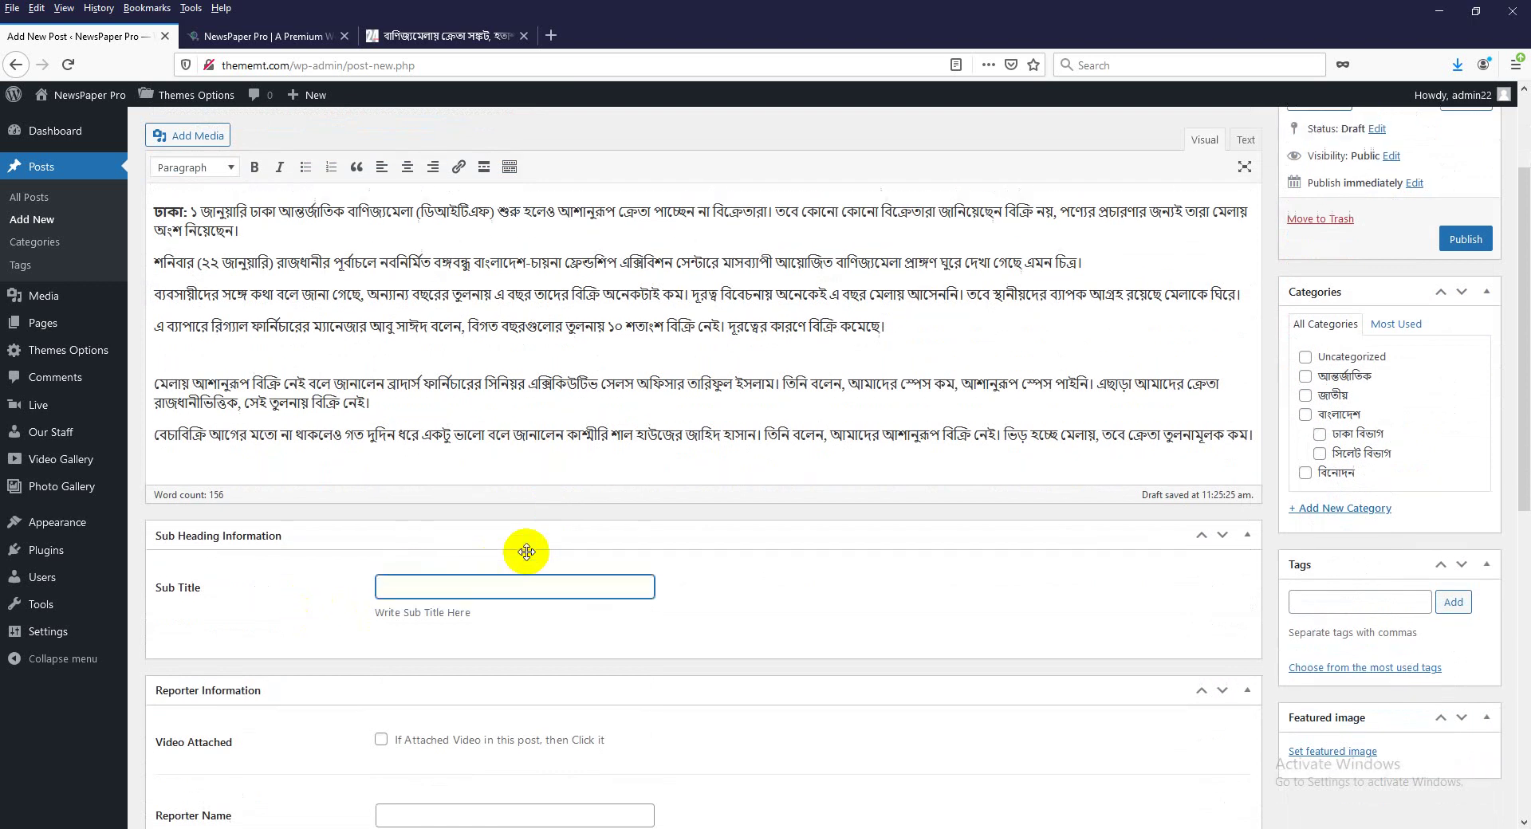
scroll(526, 551, up, 1)
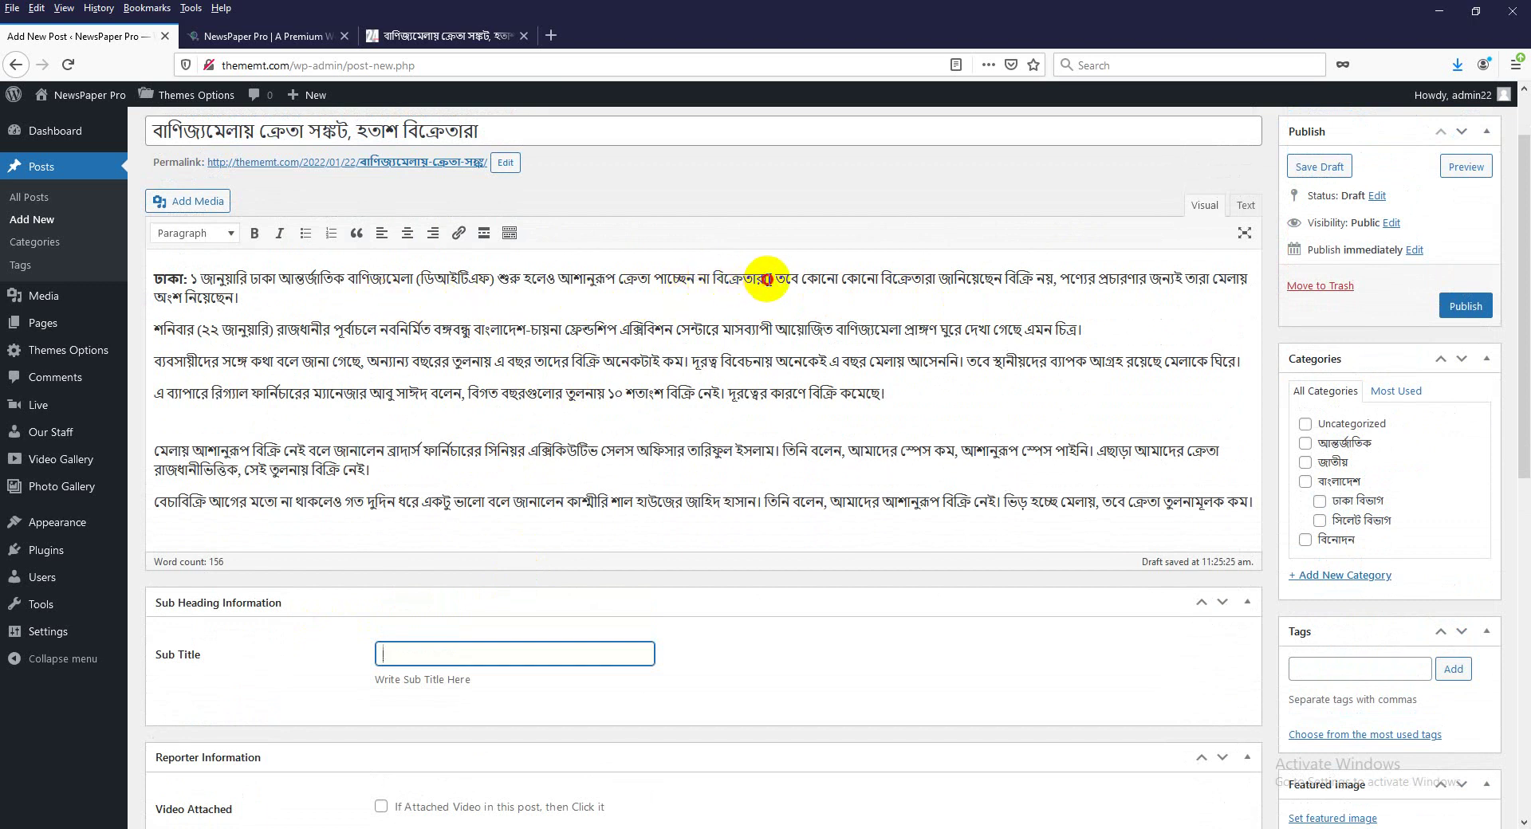
drag(767, 280, 288, 279)
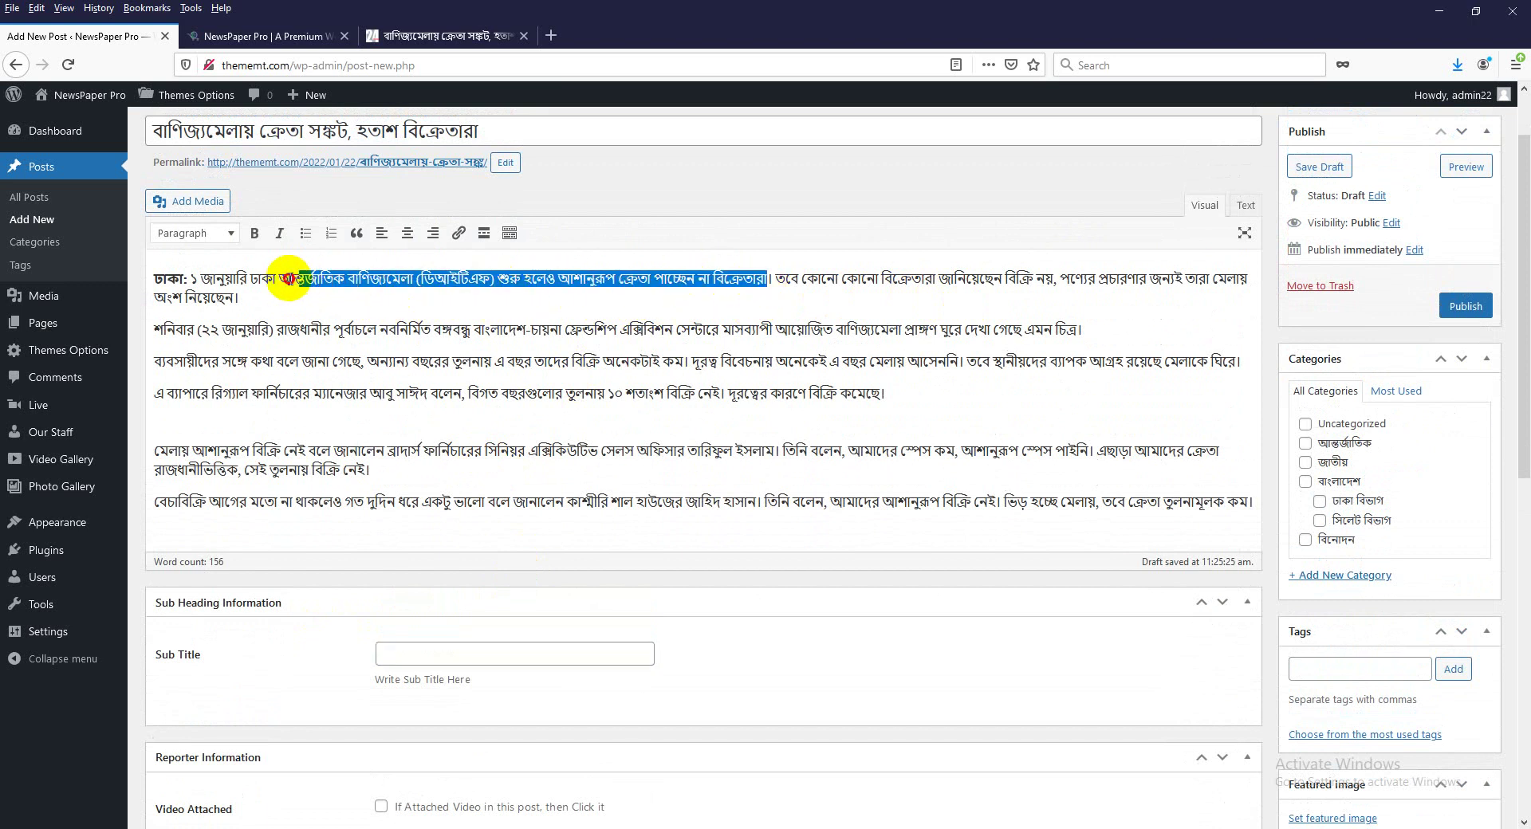
click(455, 654)
text(আন্তর্জাতিক বাণিজ্যমেলা (ডিআইটিএফ) শুরু হলেও আশানুরূপ ক্রেতা পাচ্ছেন না বিক্রেতারা)
scroll(723, 636, down, 3)
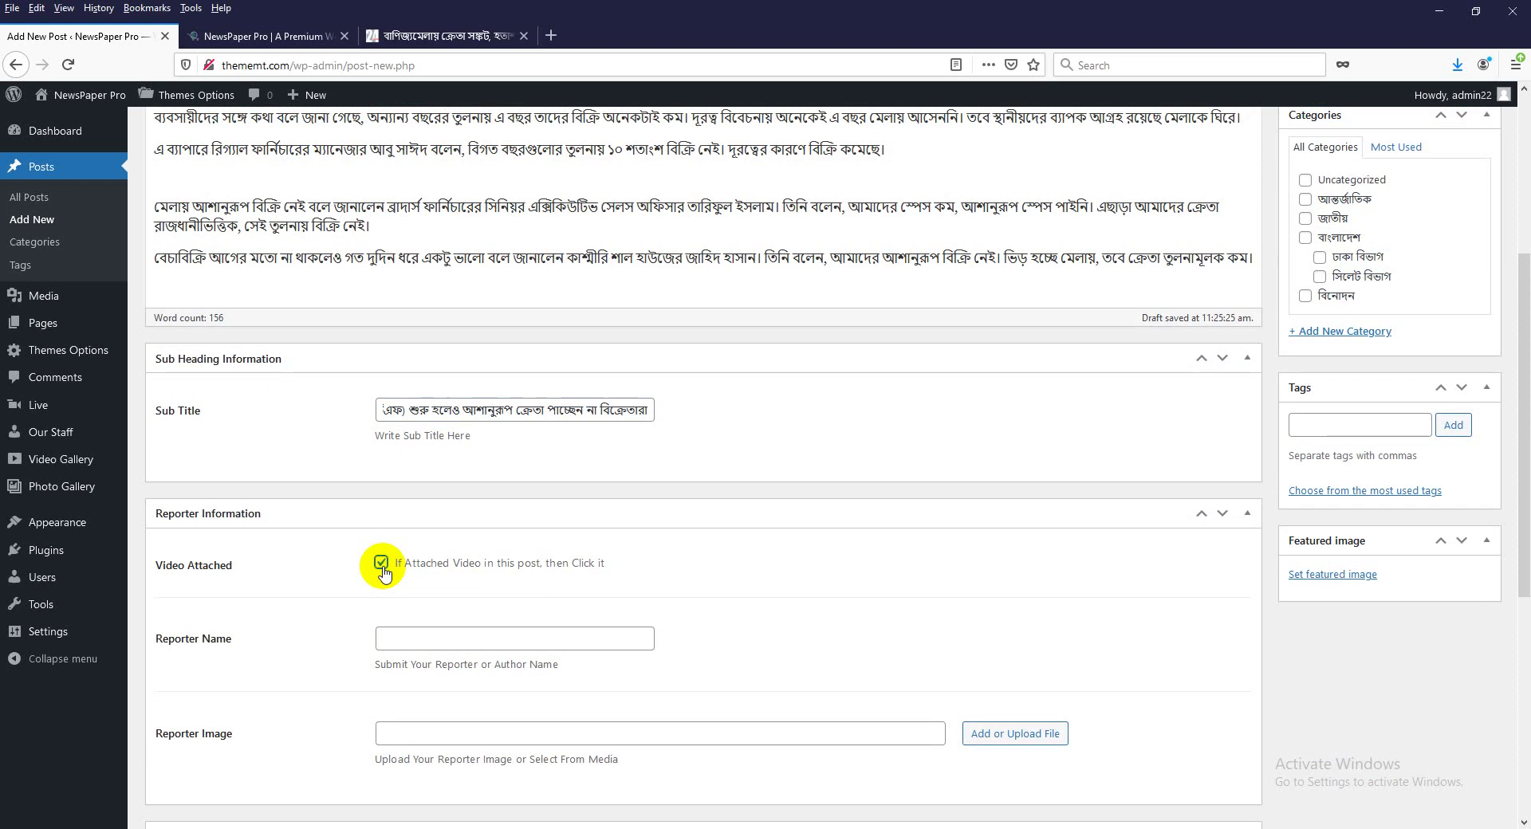
scroll(383, 573, down, 1)
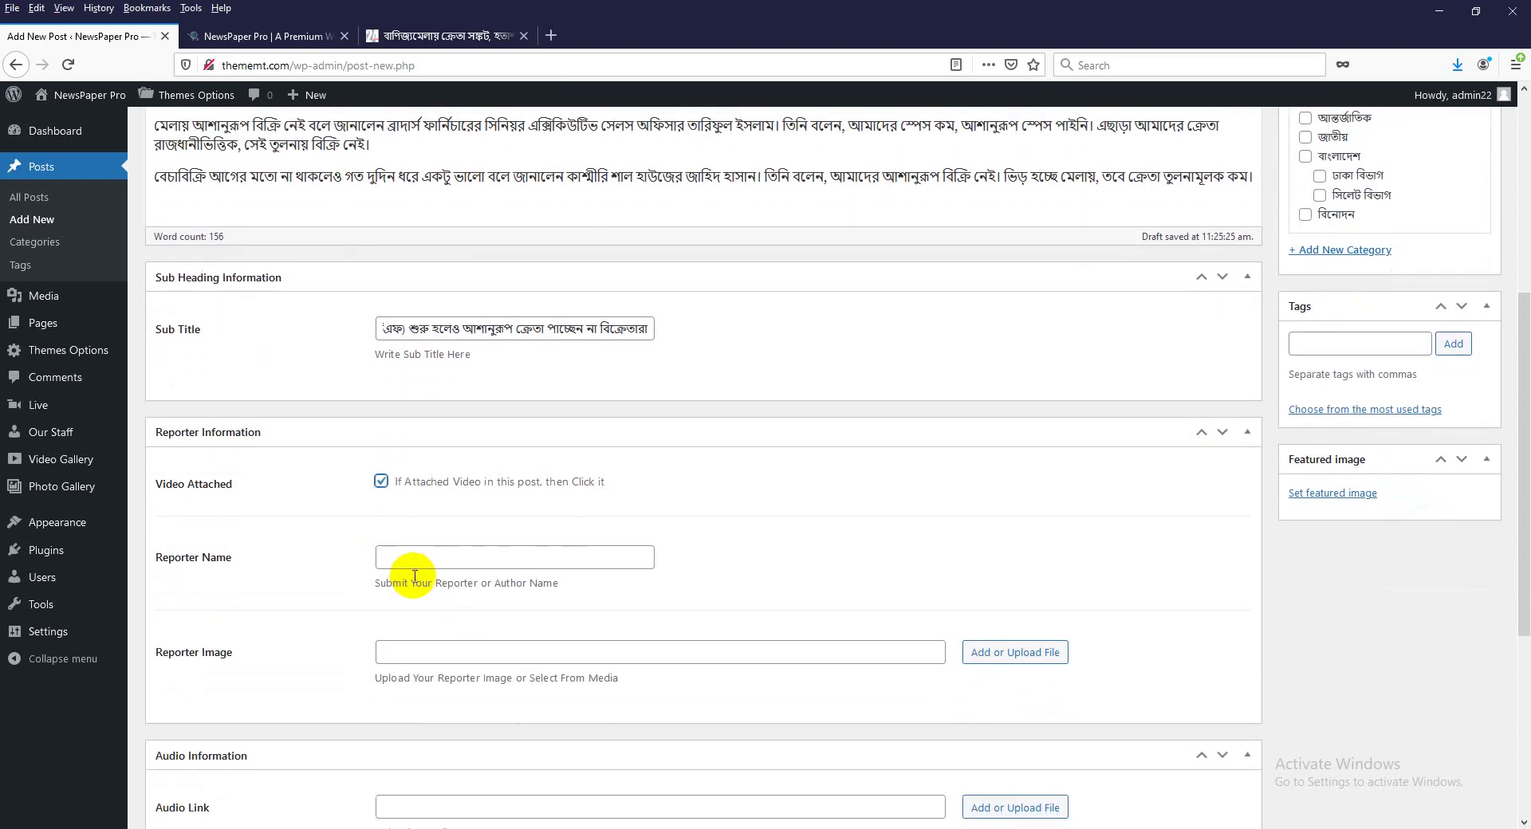
Switch the keyboard to Bangla input and type the reporter's name into Reporter Name.
click(417, 557)
click(1356, 828)
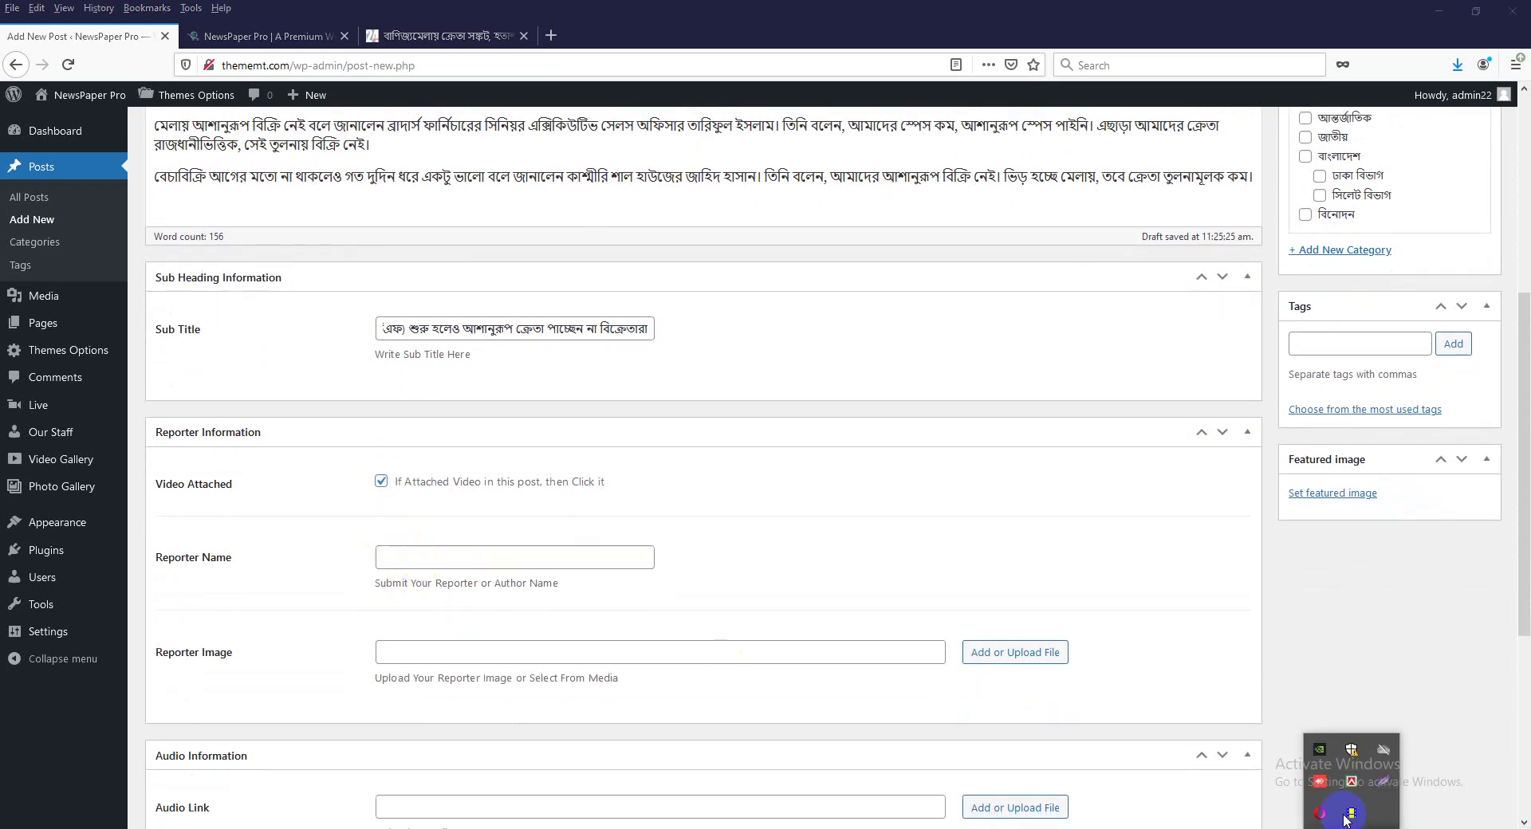
right_click(1351, 787)
click(1257, 693)
click(443, 556)
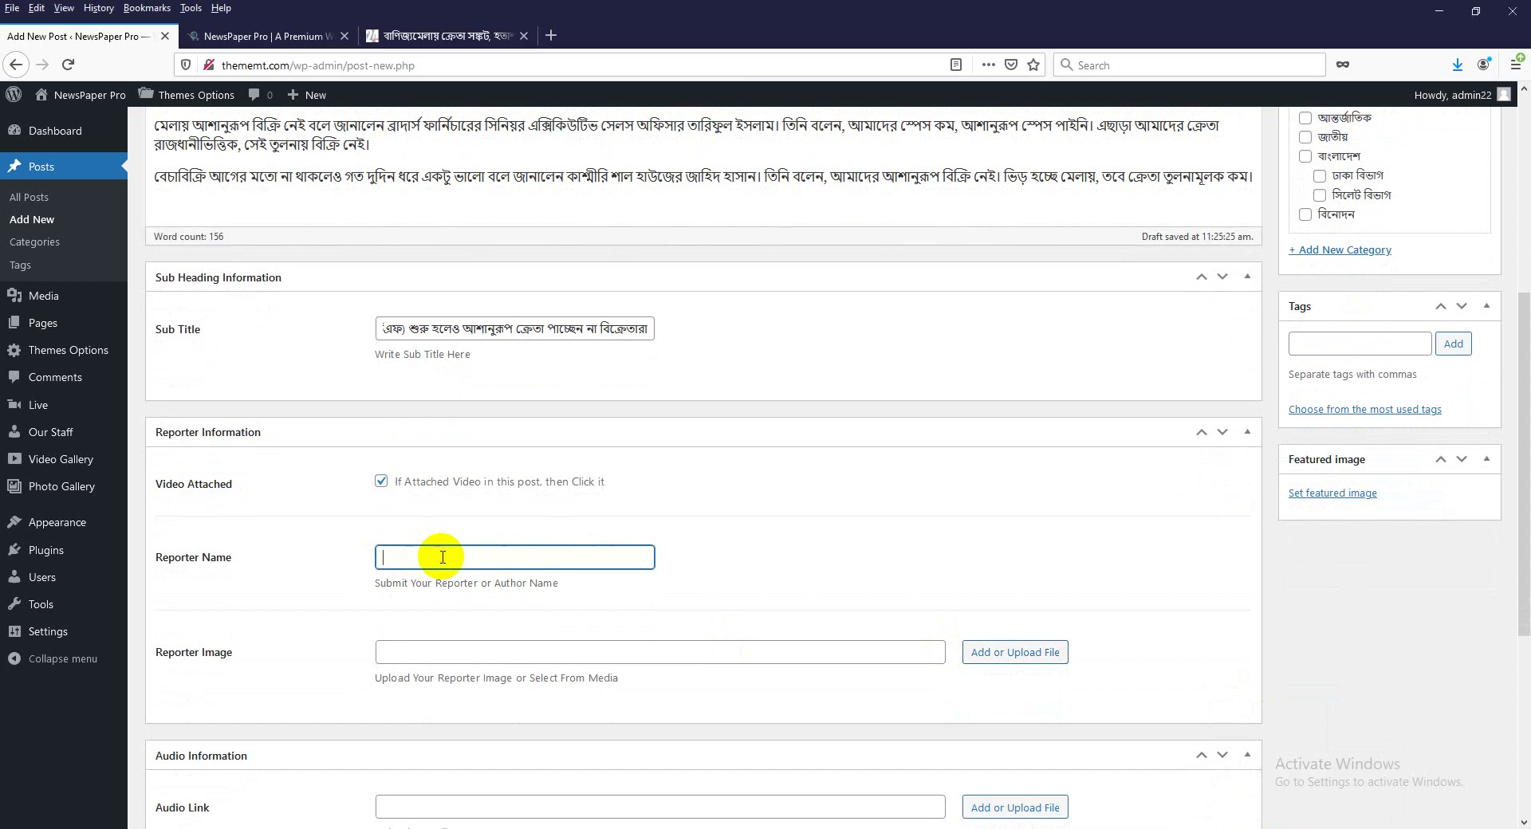
click(443, 556)
text(জালাল আহমেদ)
scroll(488, 615, down, 2)
Upload reporter.jpg and use it as the post's Reporter Image.
click(1008, 490)
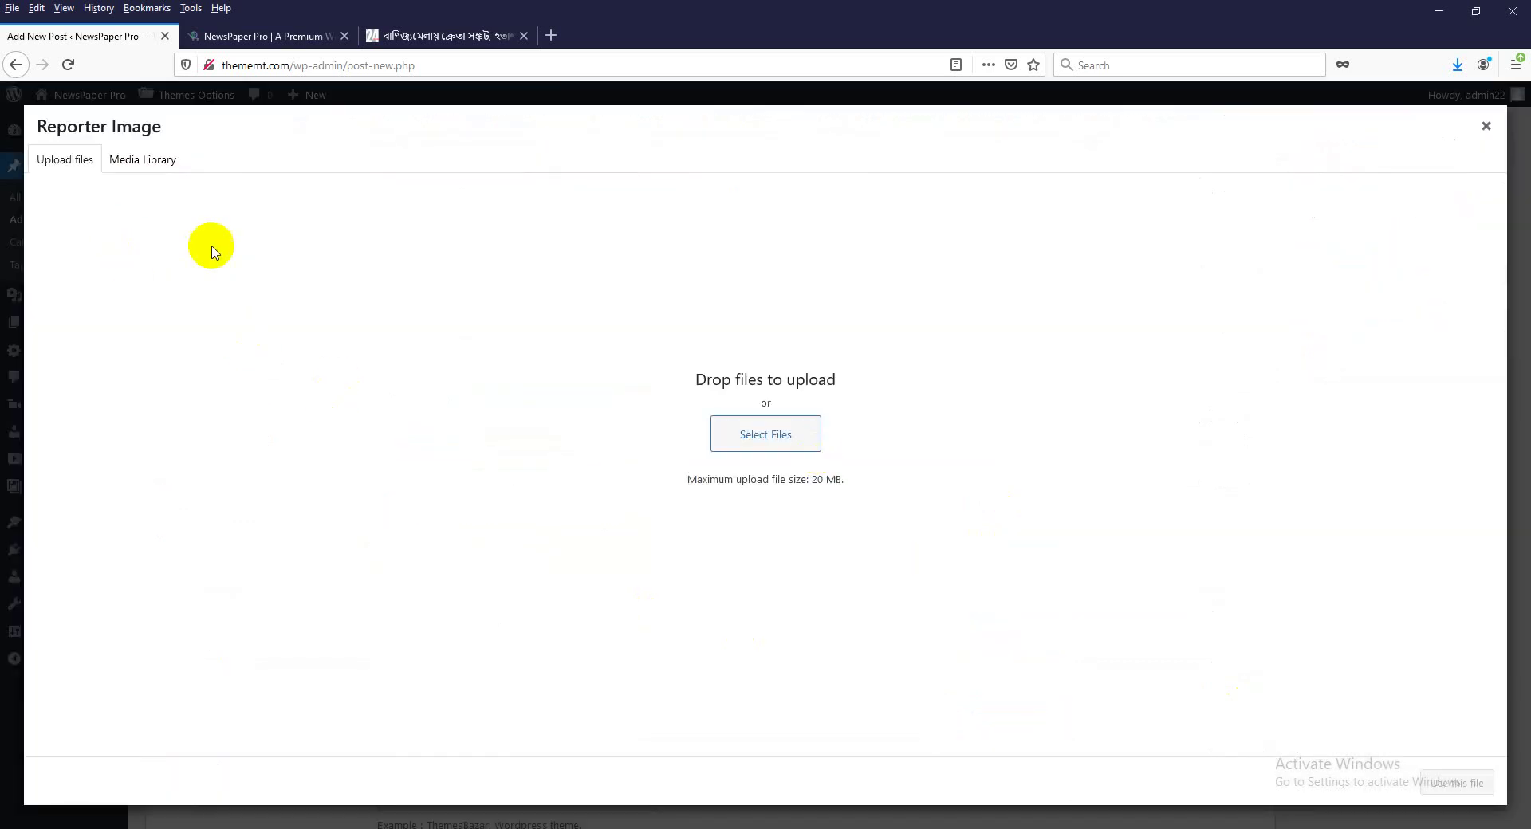
click(745, 434)
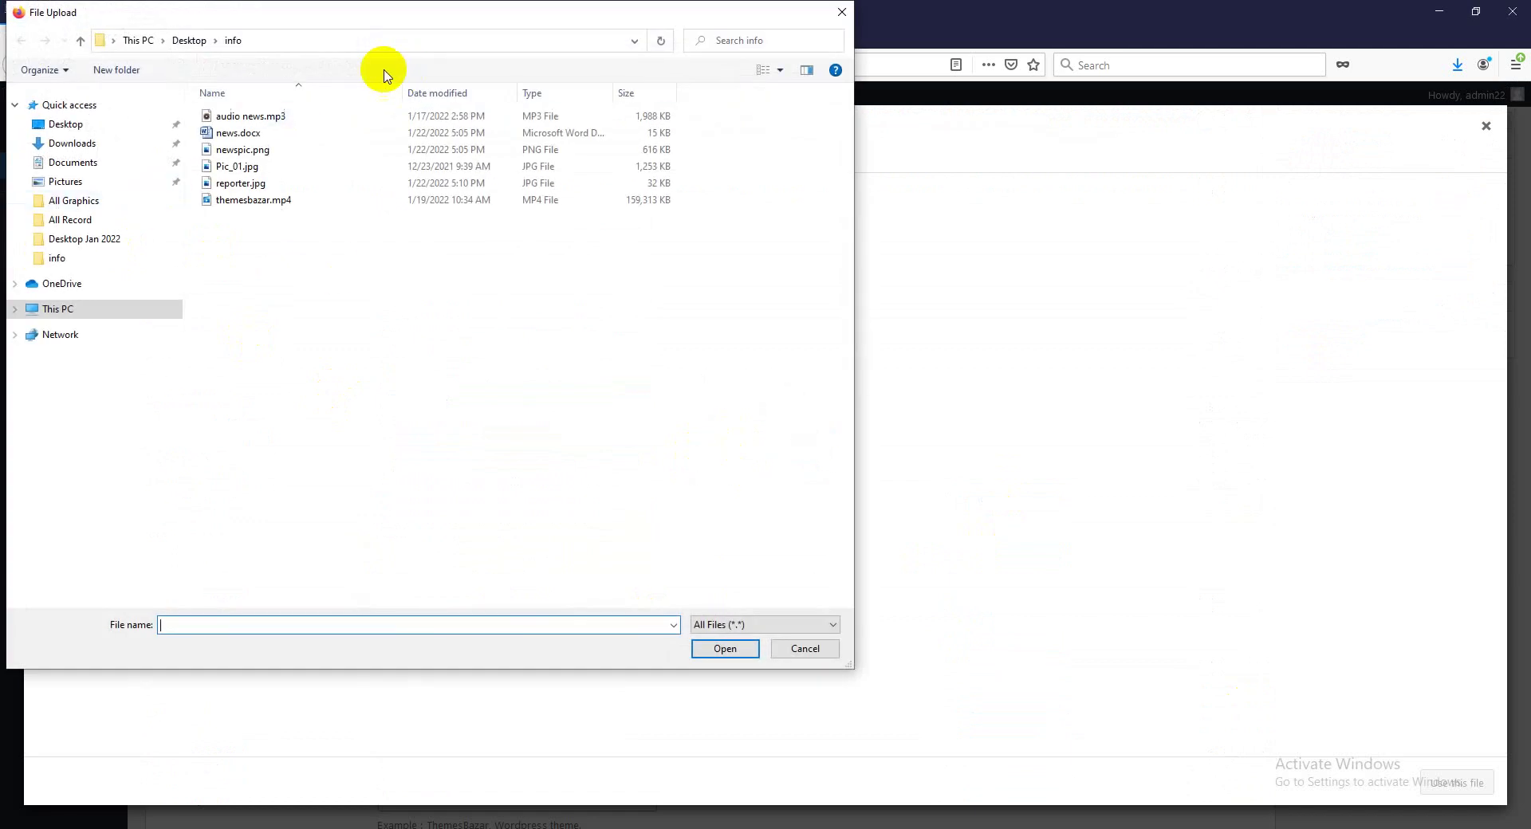
click(250, 185)
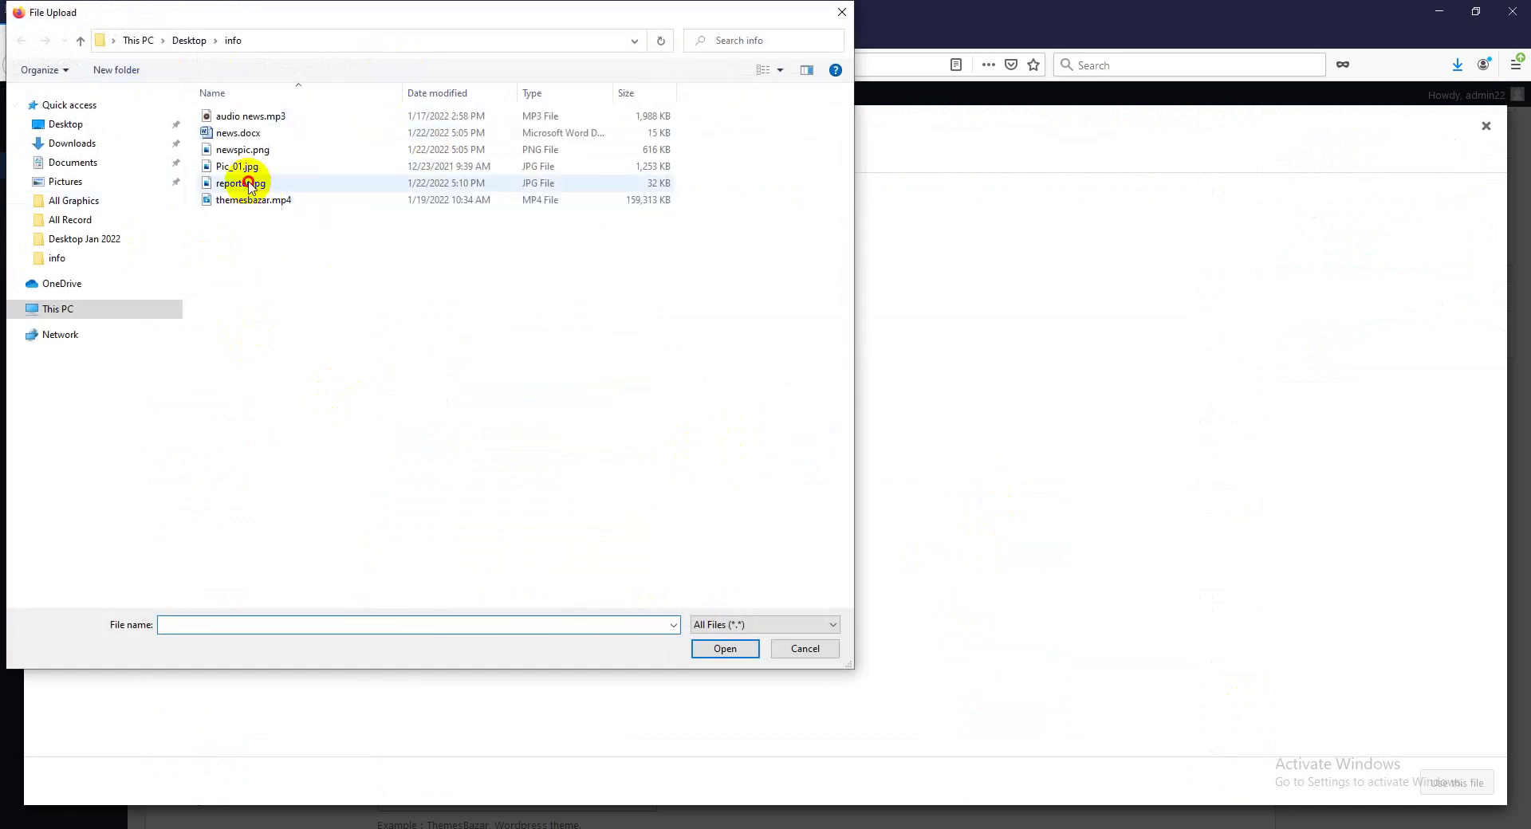
click(725, 649)
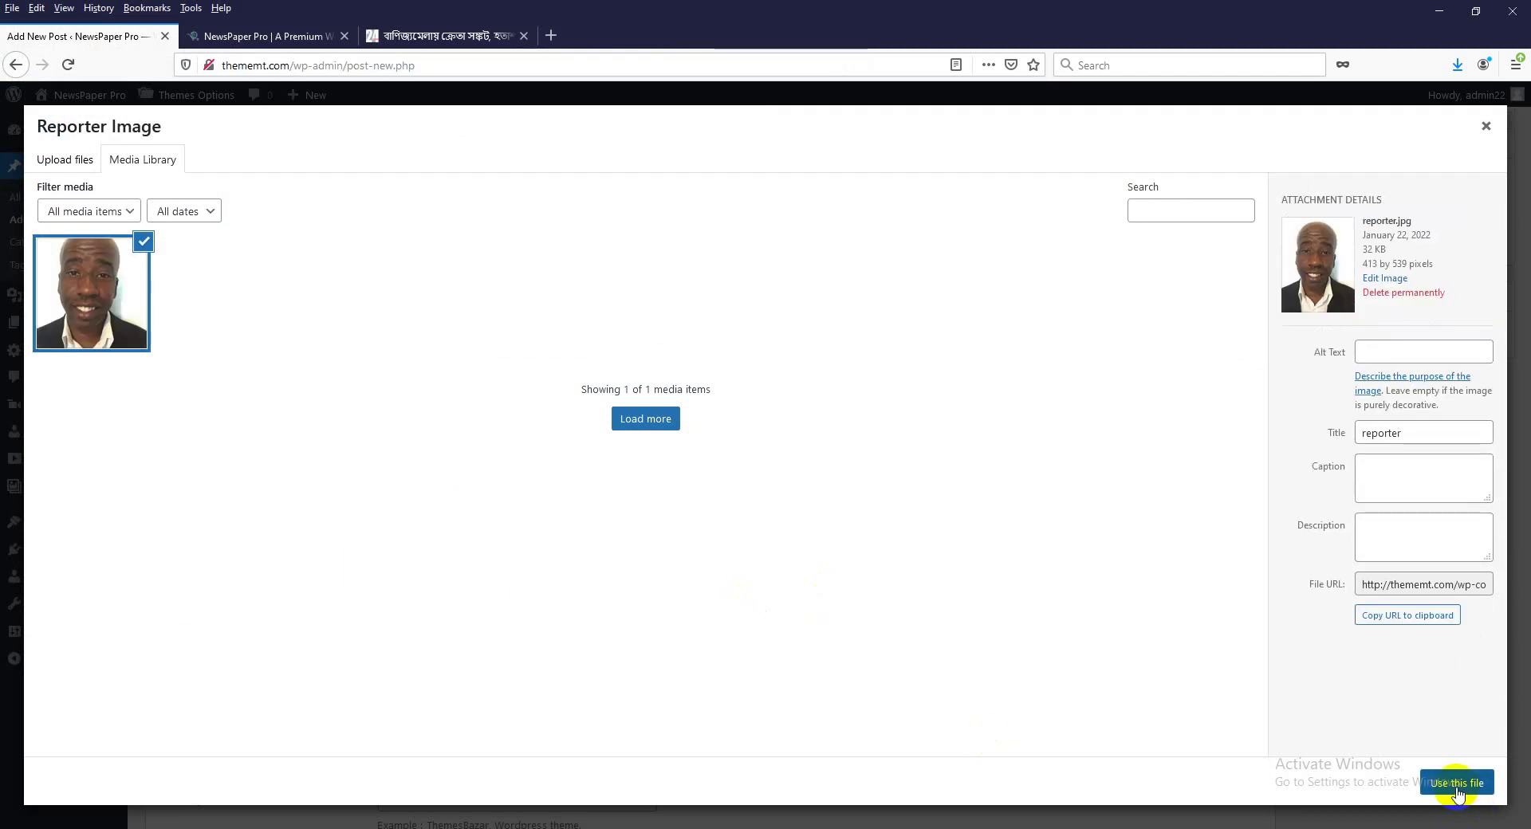
click(1457, 785)
scroll(683, 626, down, 2)
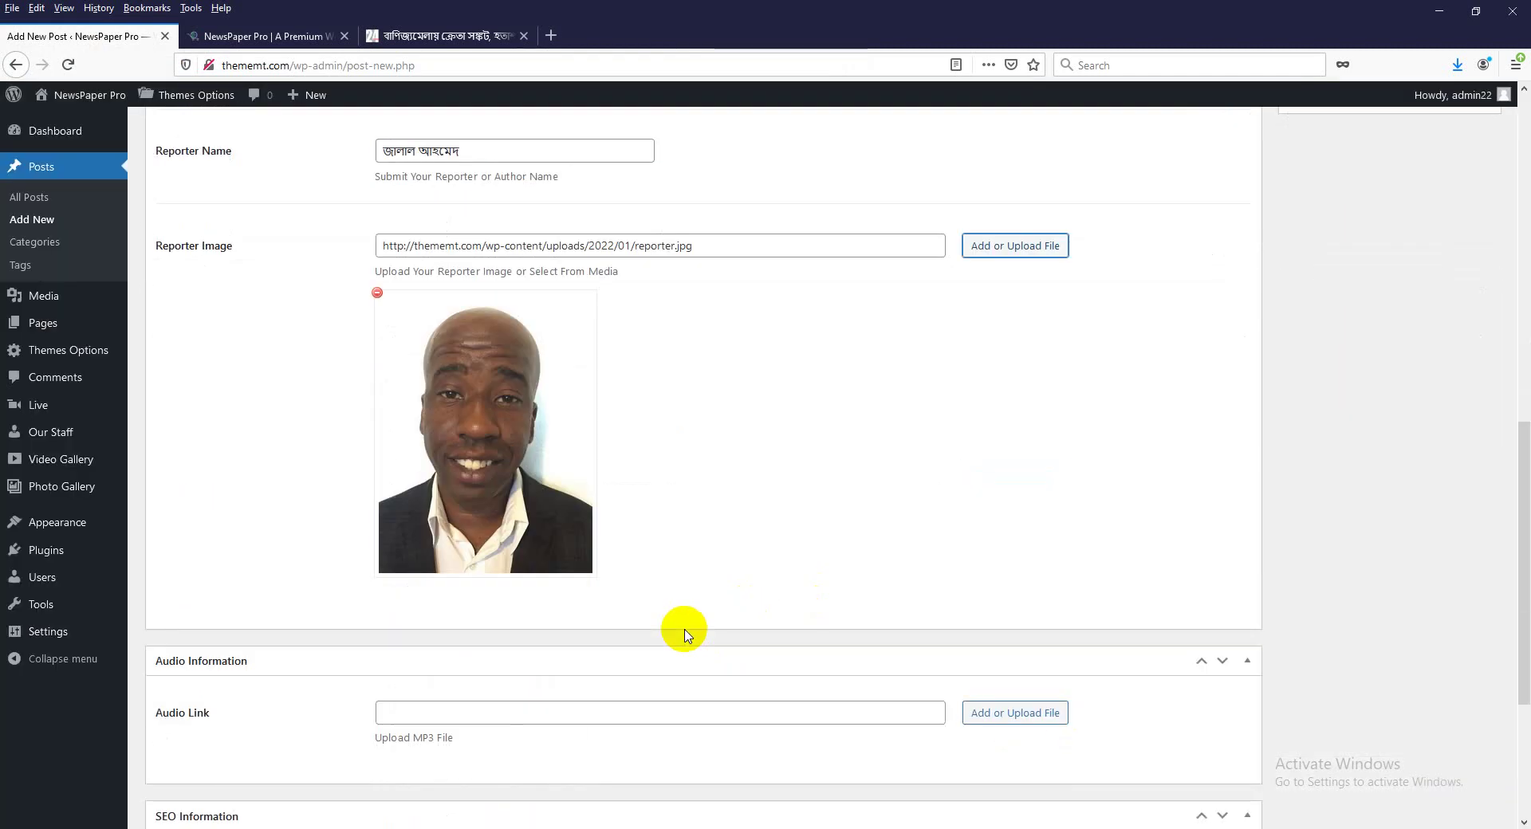
scroll(686, 634, down, 1)
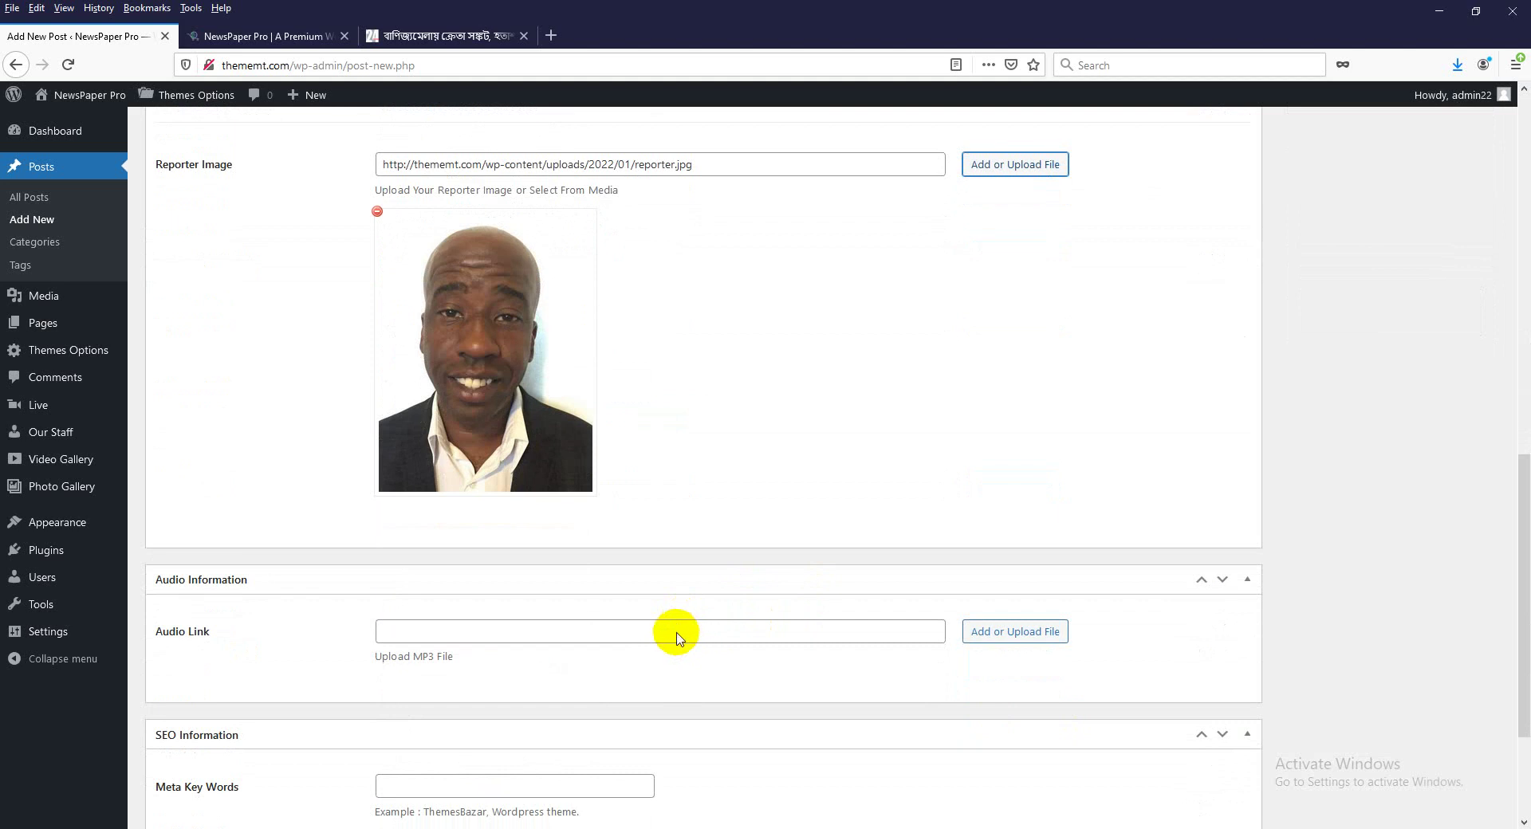
scroll(676, 638, down, 2)
click(430, 440)
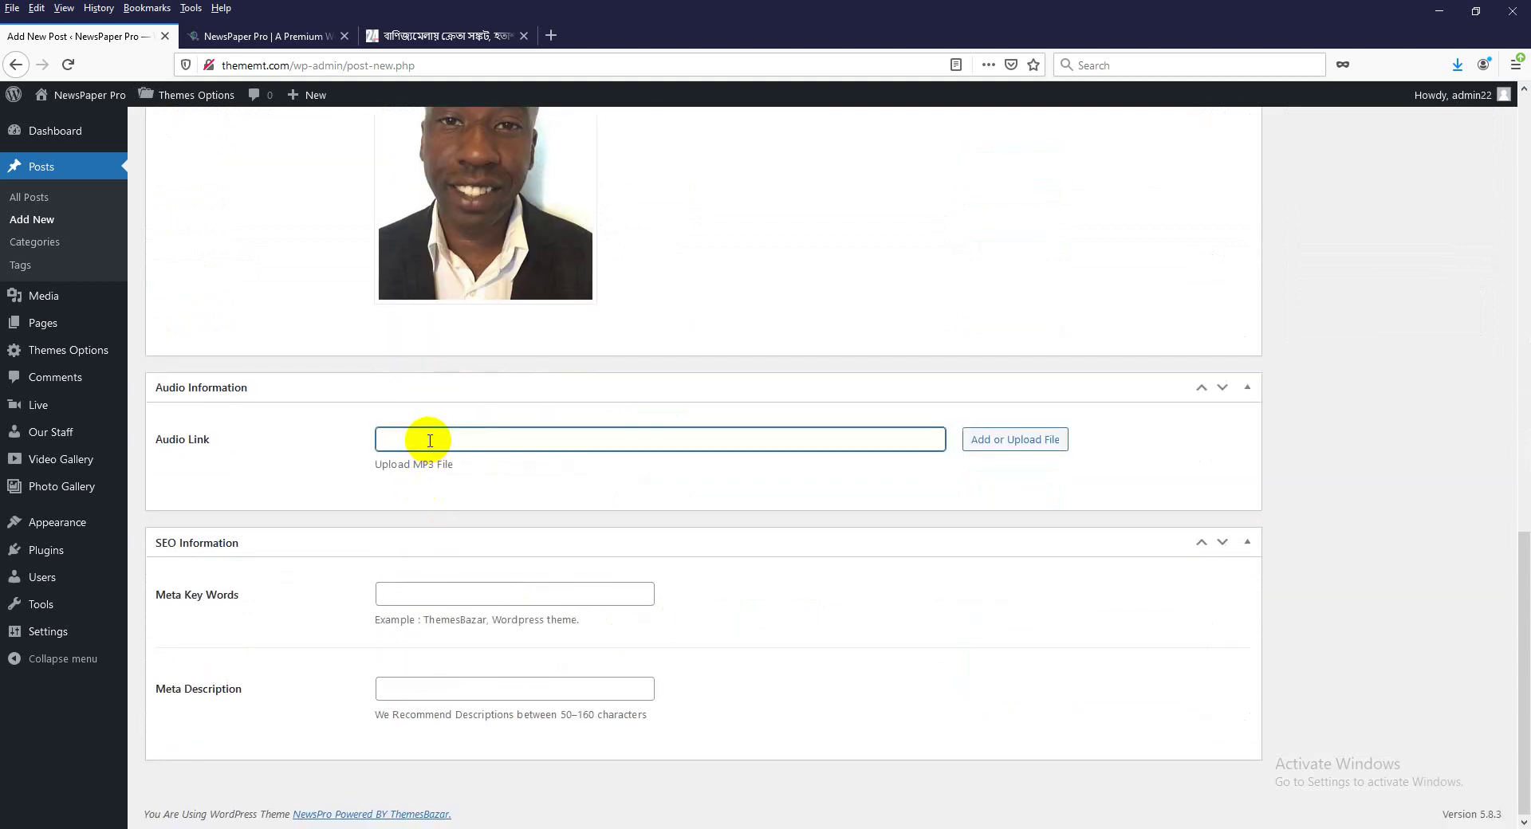
Upload audio news.mp3 and use it as the post's Audio Link.
click(1008, 443)
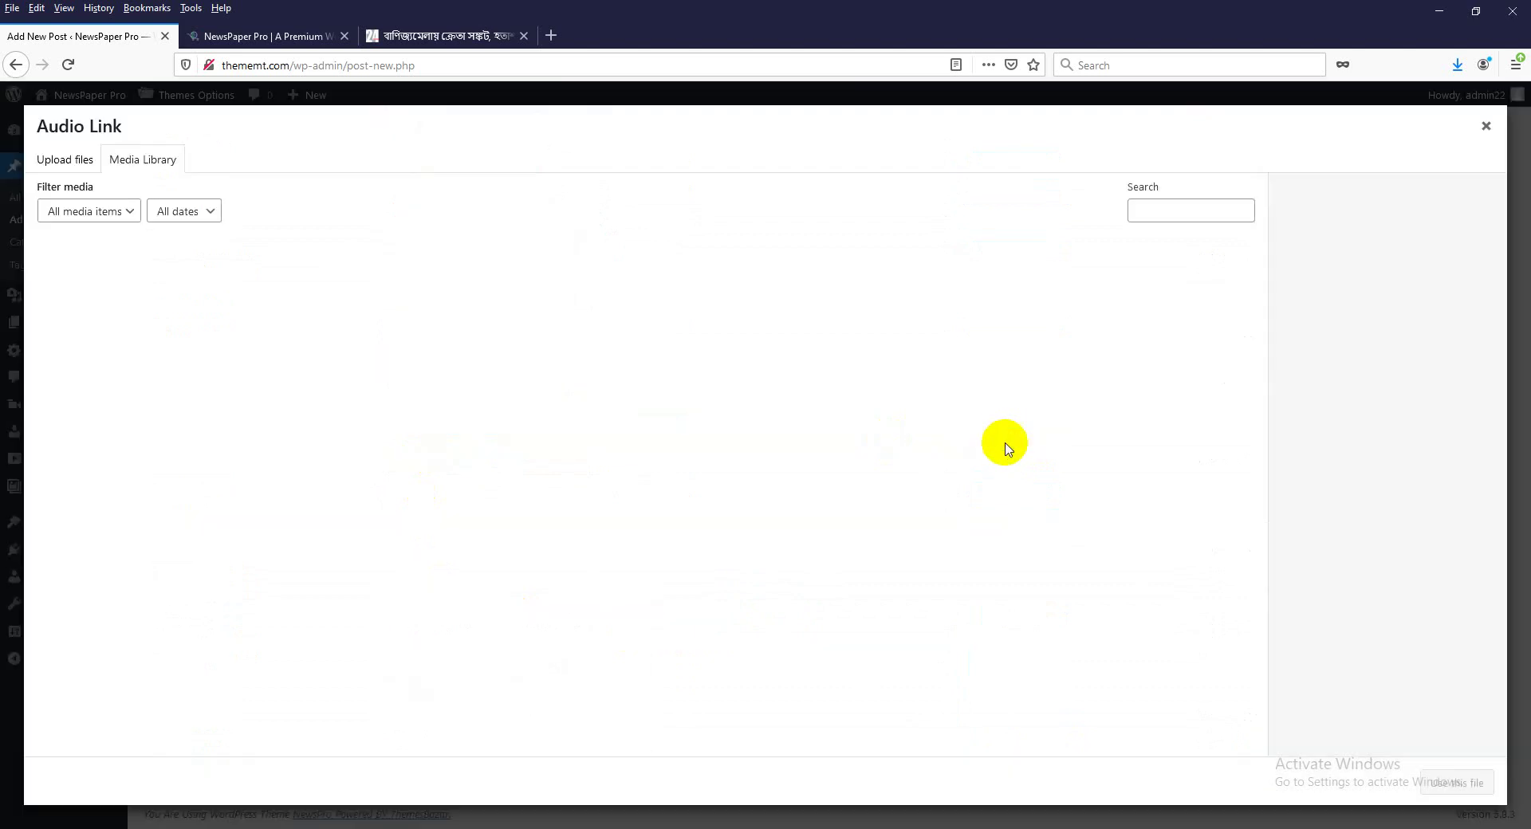
click(65, 161)
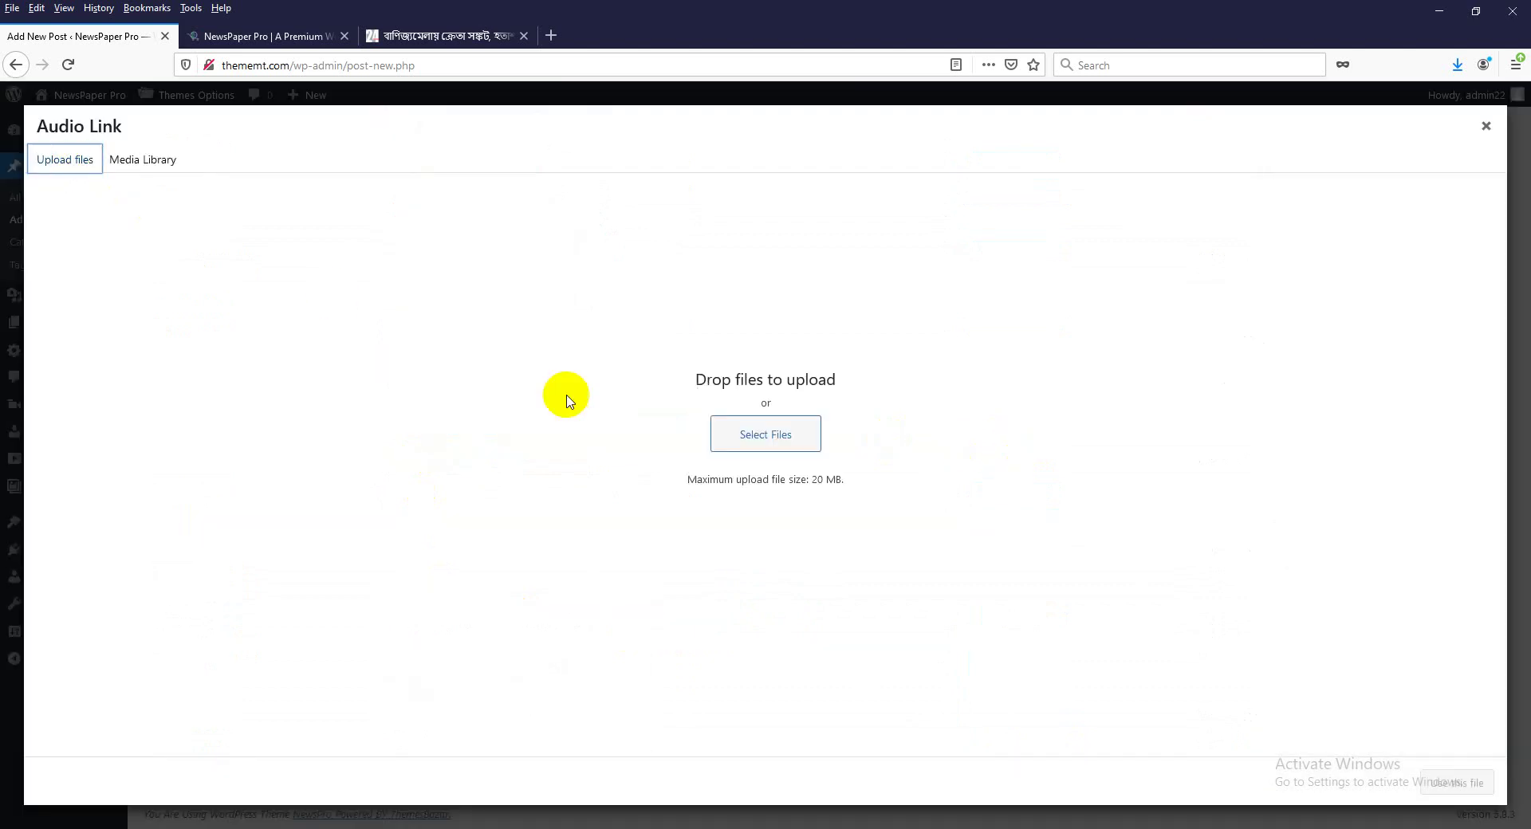
click(746, 431)
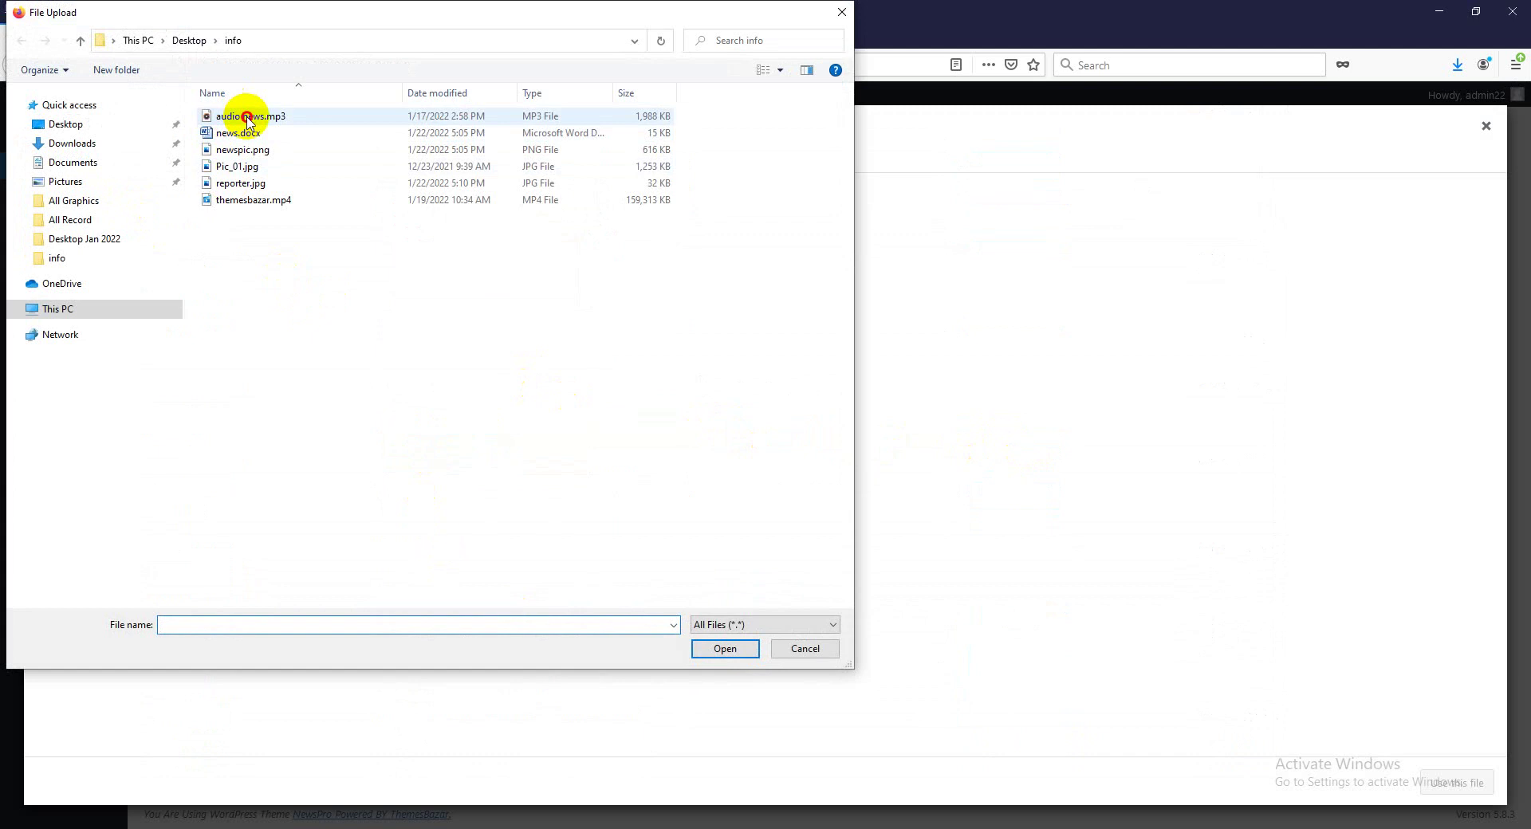
click(249, 120)
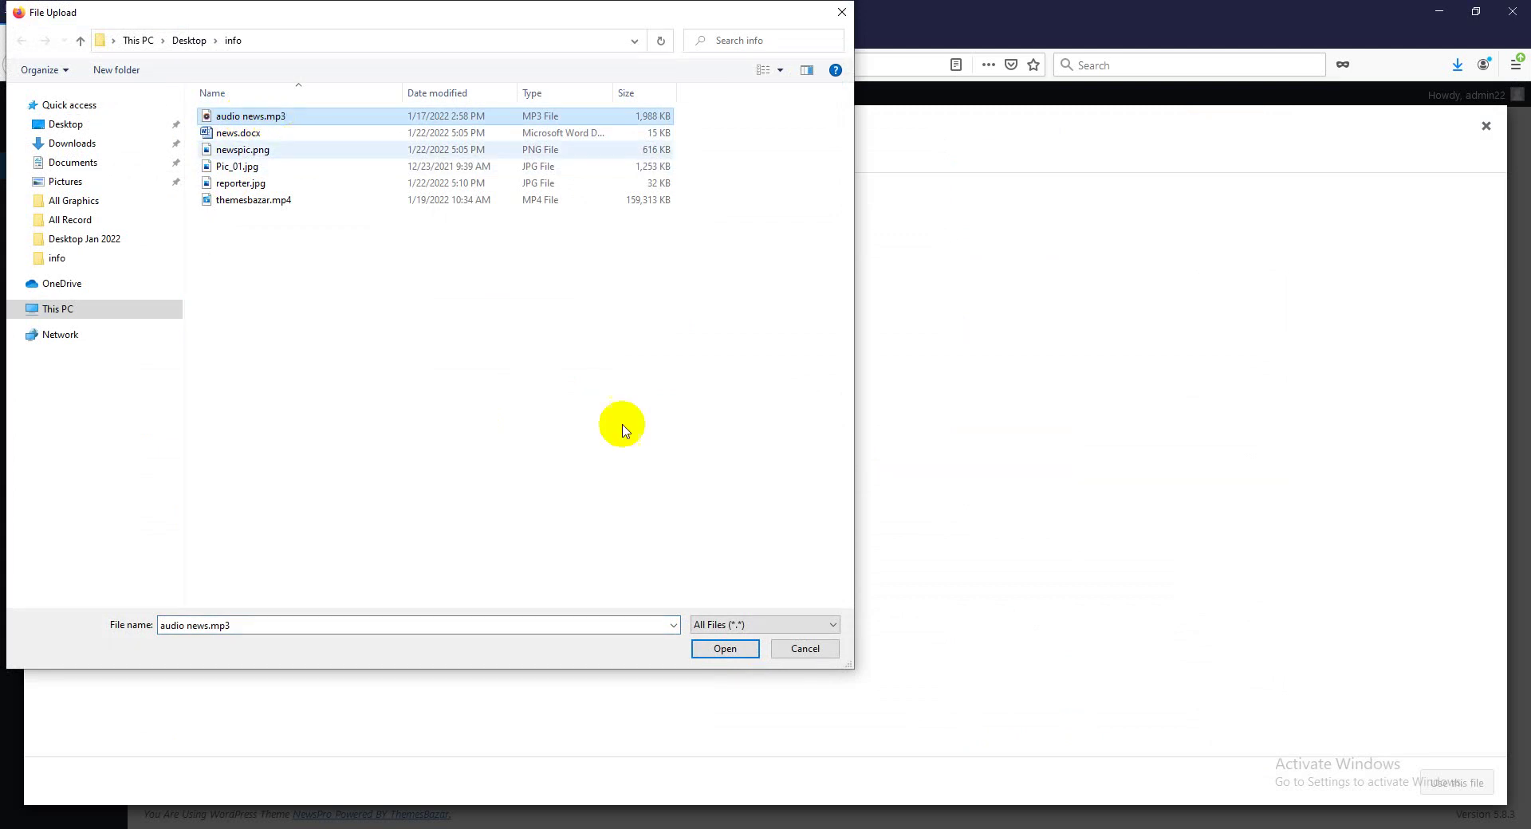
click(727, 650)
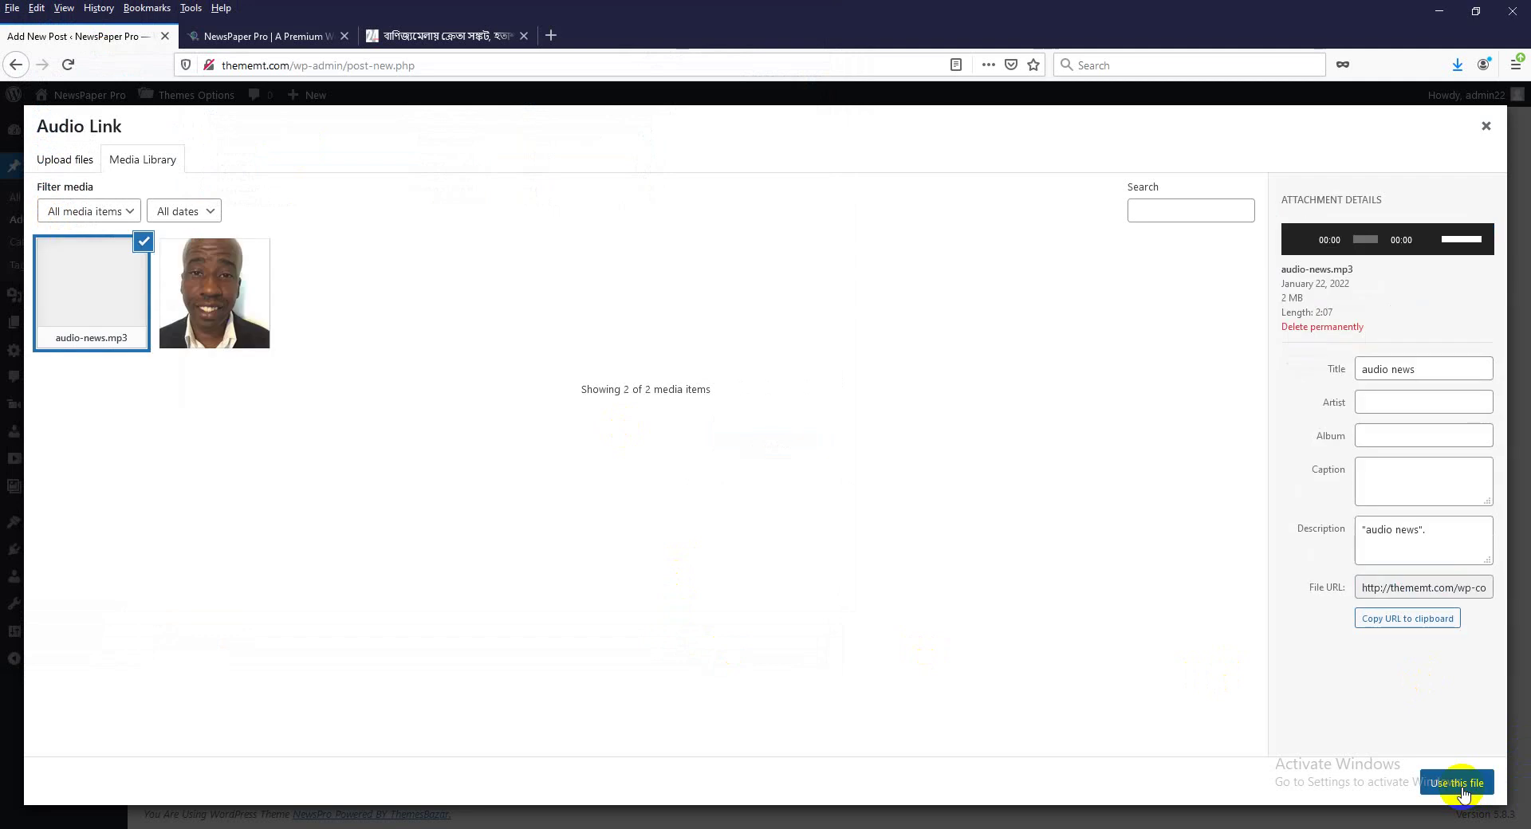
click(1464, 786)
scroll(504, 591, down, 1)
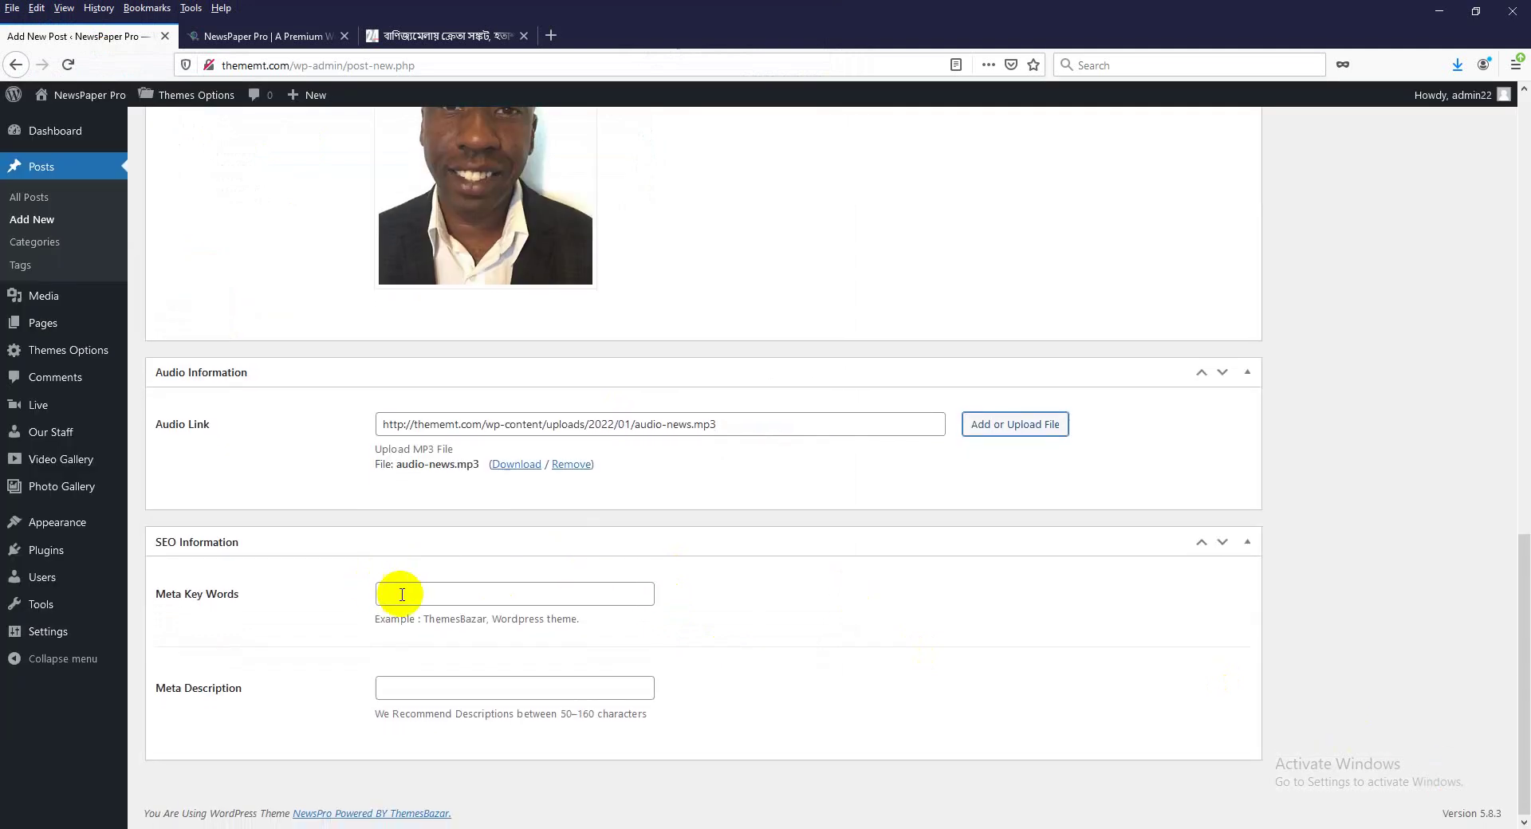
click(406, 594)
click(947, 627)
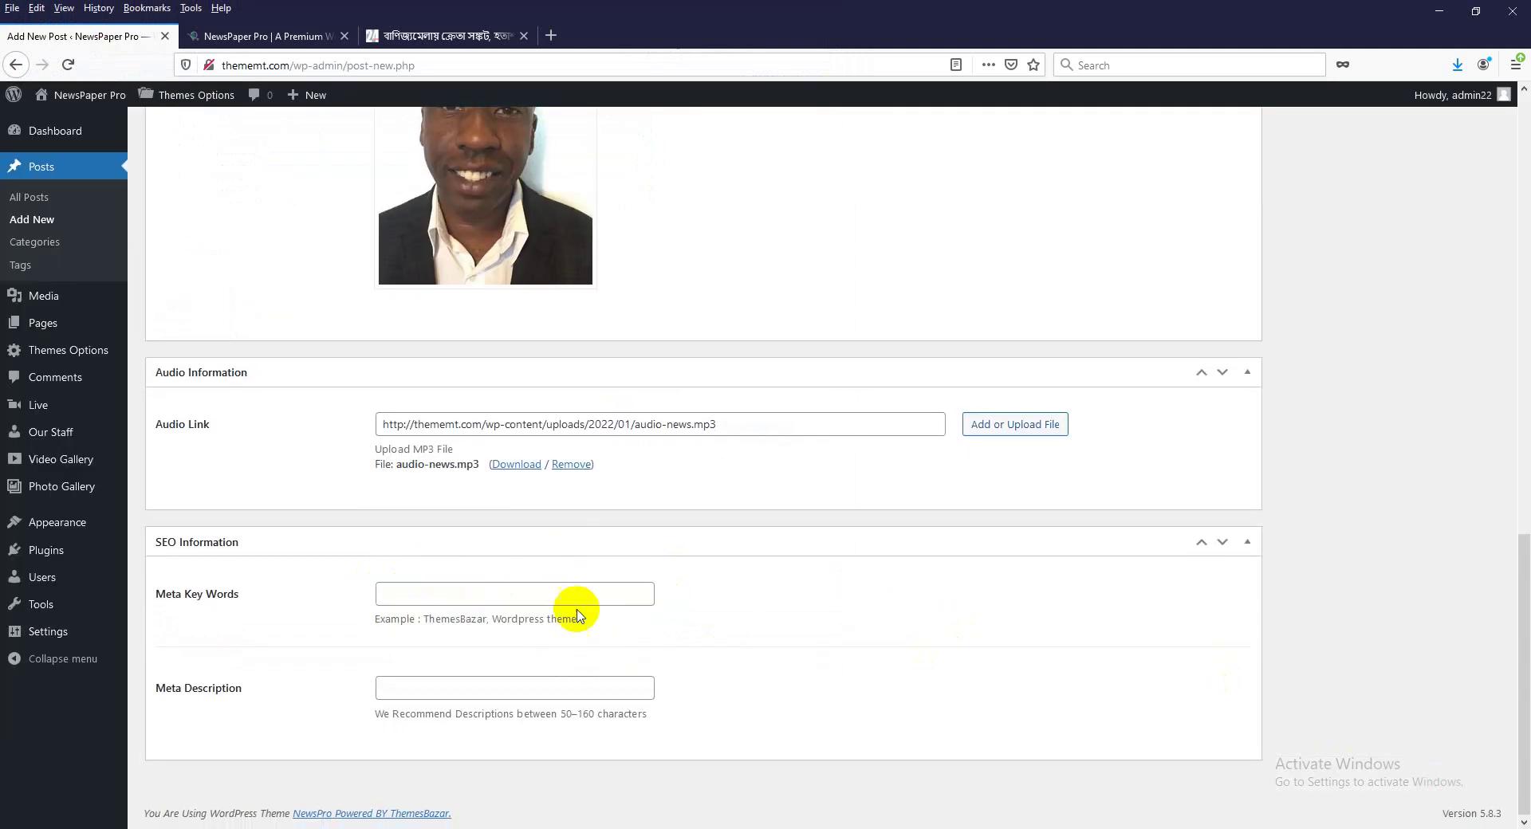
scroll(602, 469, up, 5)
Fill Meta Key Words with অন্যান্য, বছরের, তুলনায় copied from the third paragraph.
scroll(601, 469, up, 10)
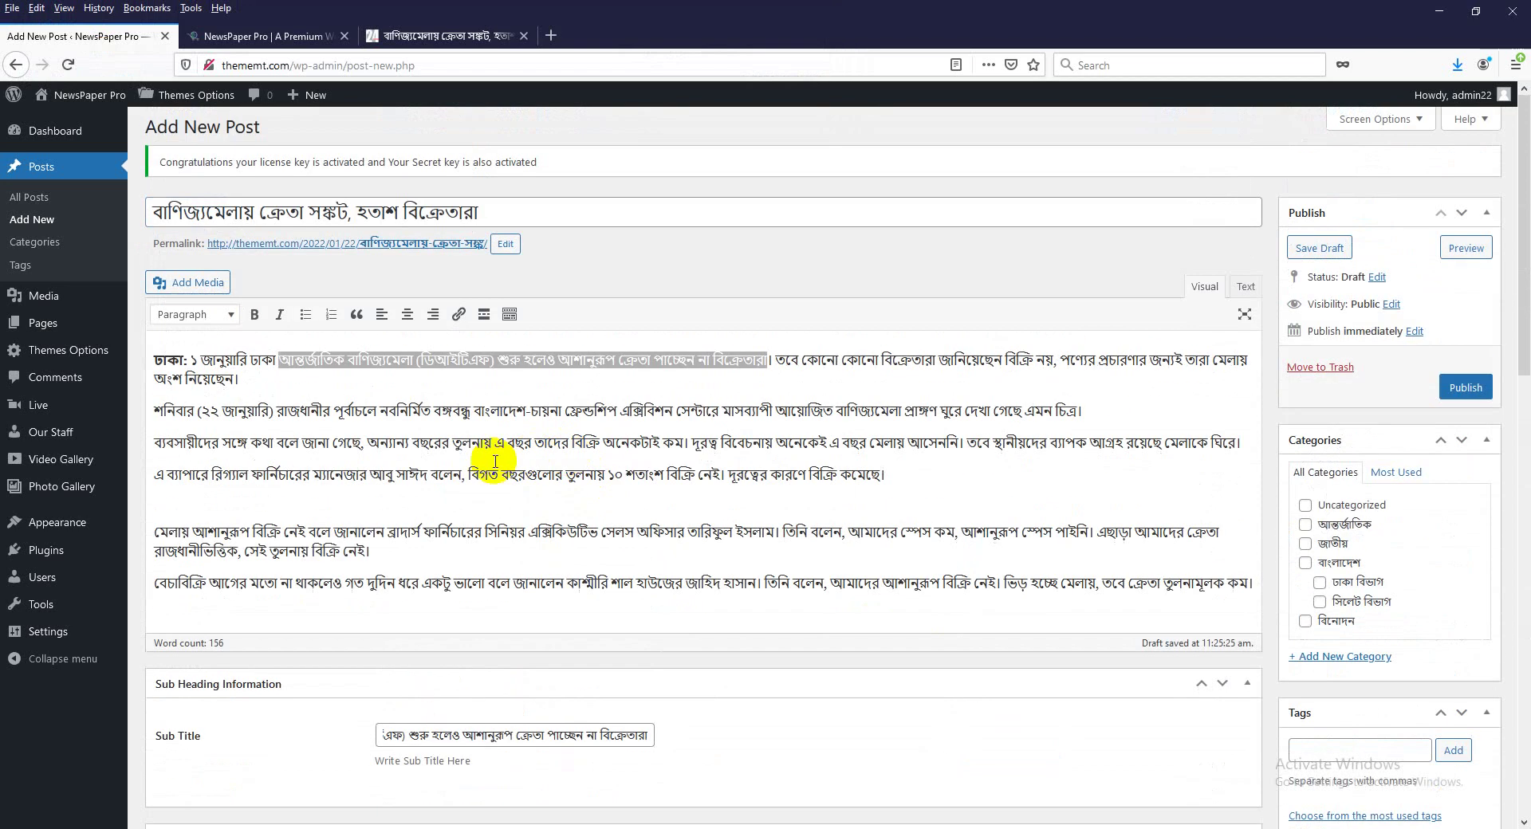
drag(366, 443, 507, 448)
key(ctrl+c)
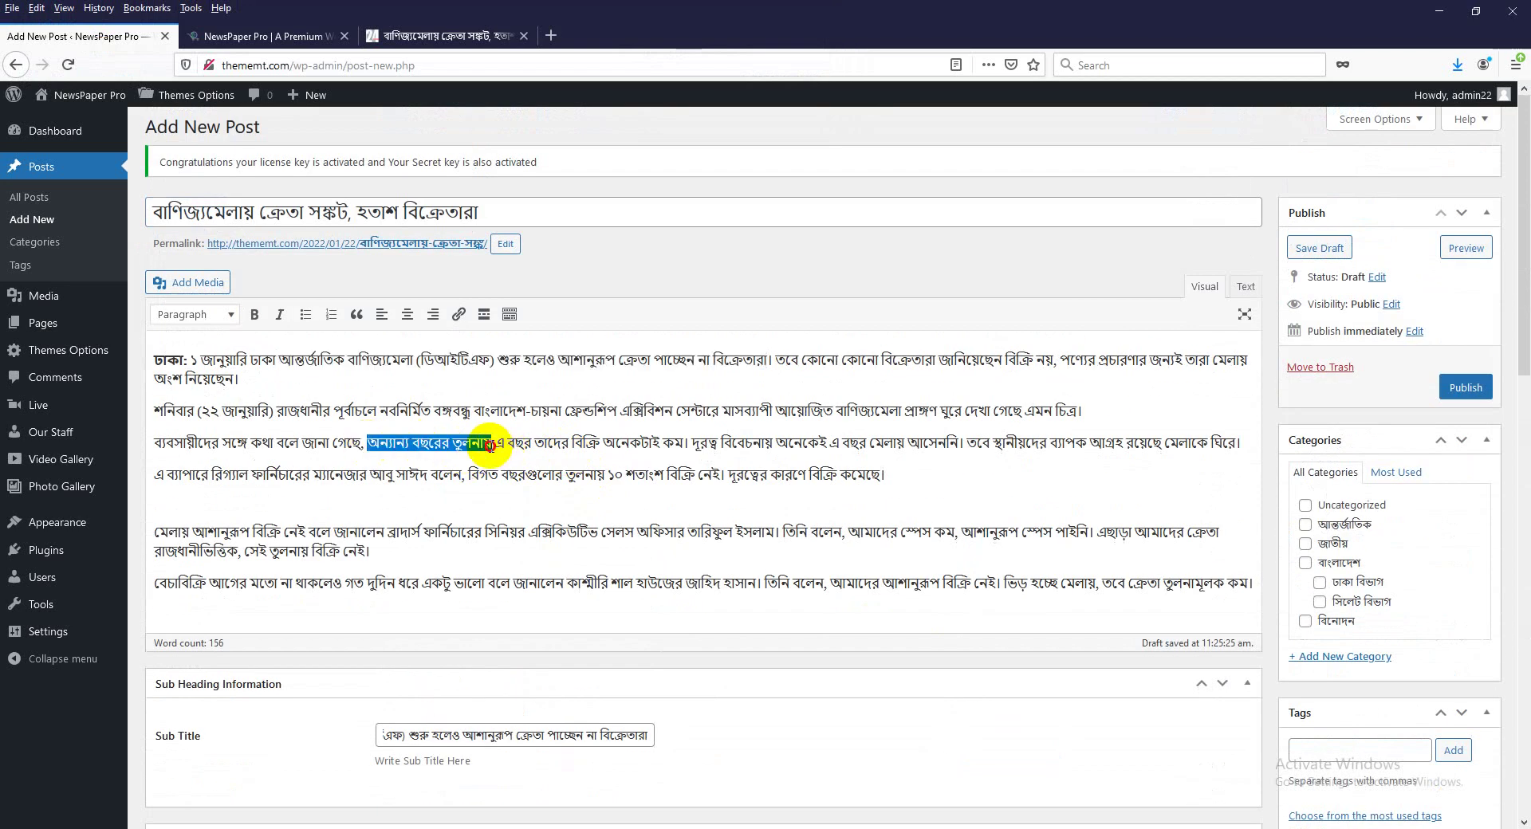
scroll(503, 618, down, 10)
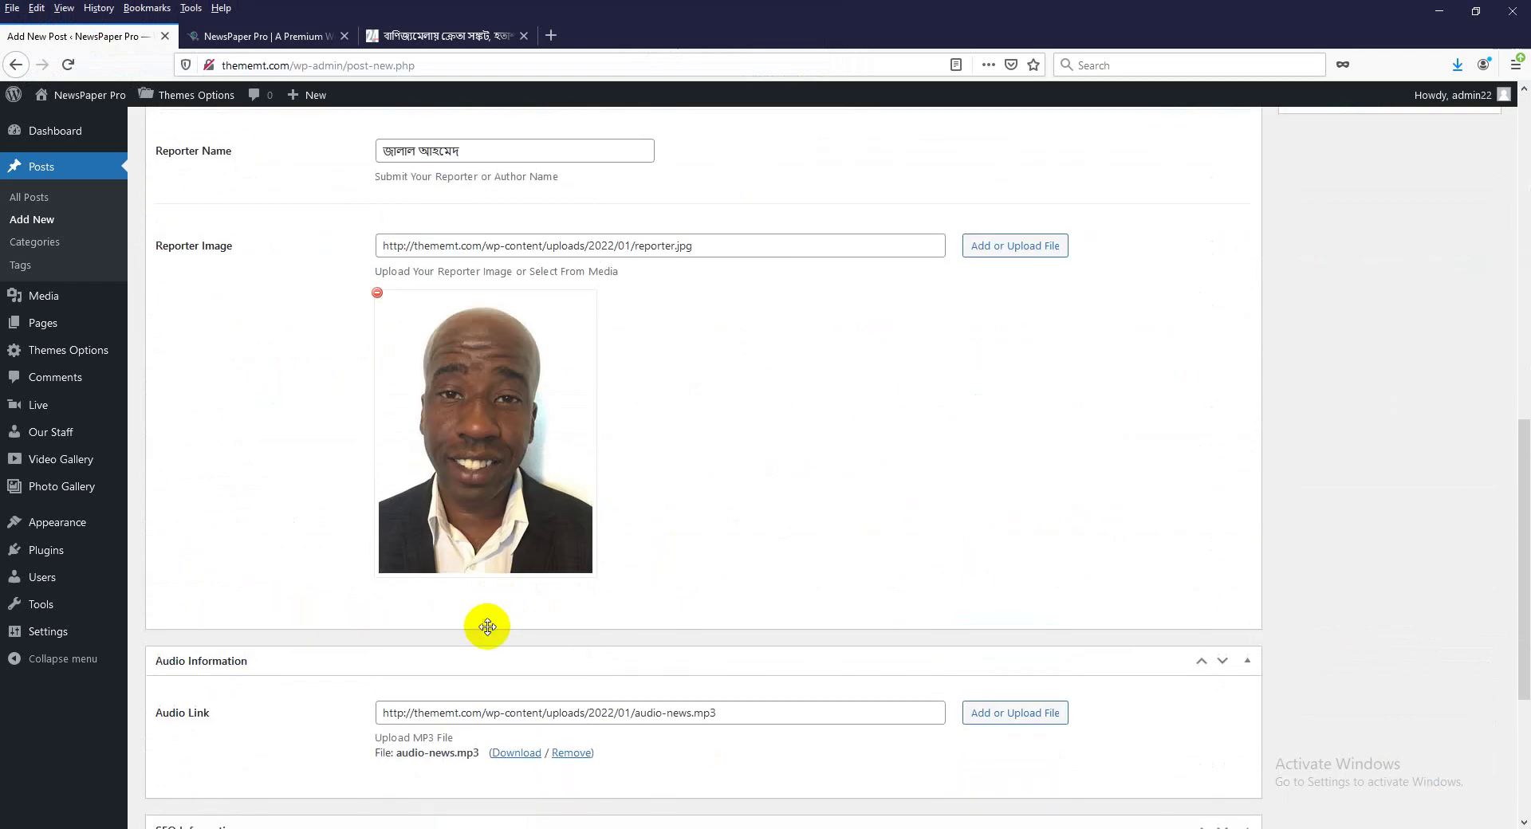
scroll(488, 628, down, 3)
click(407, 595)
key(ctrl+v)
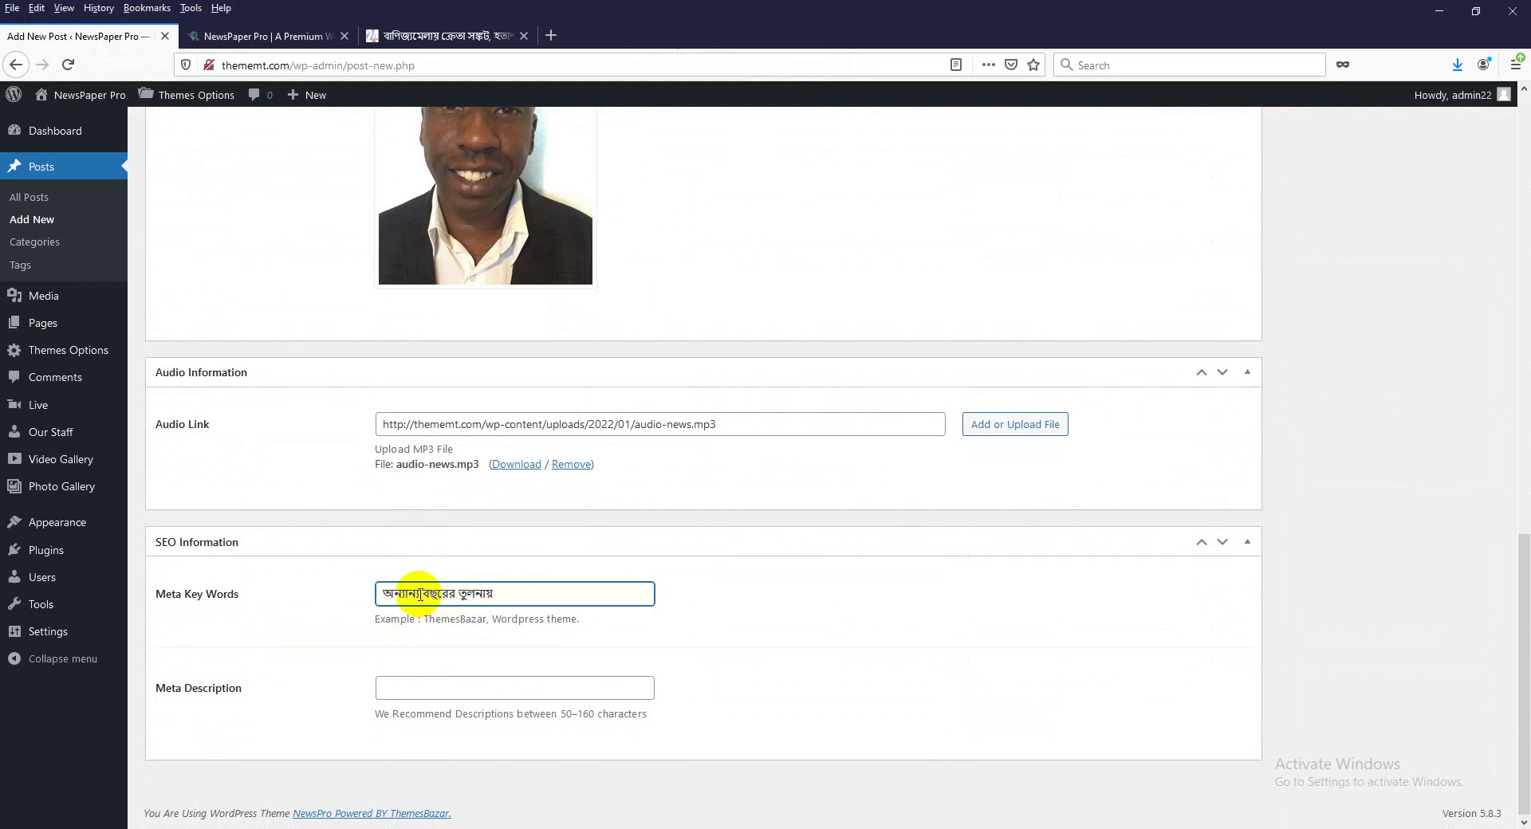
click(419, 593)
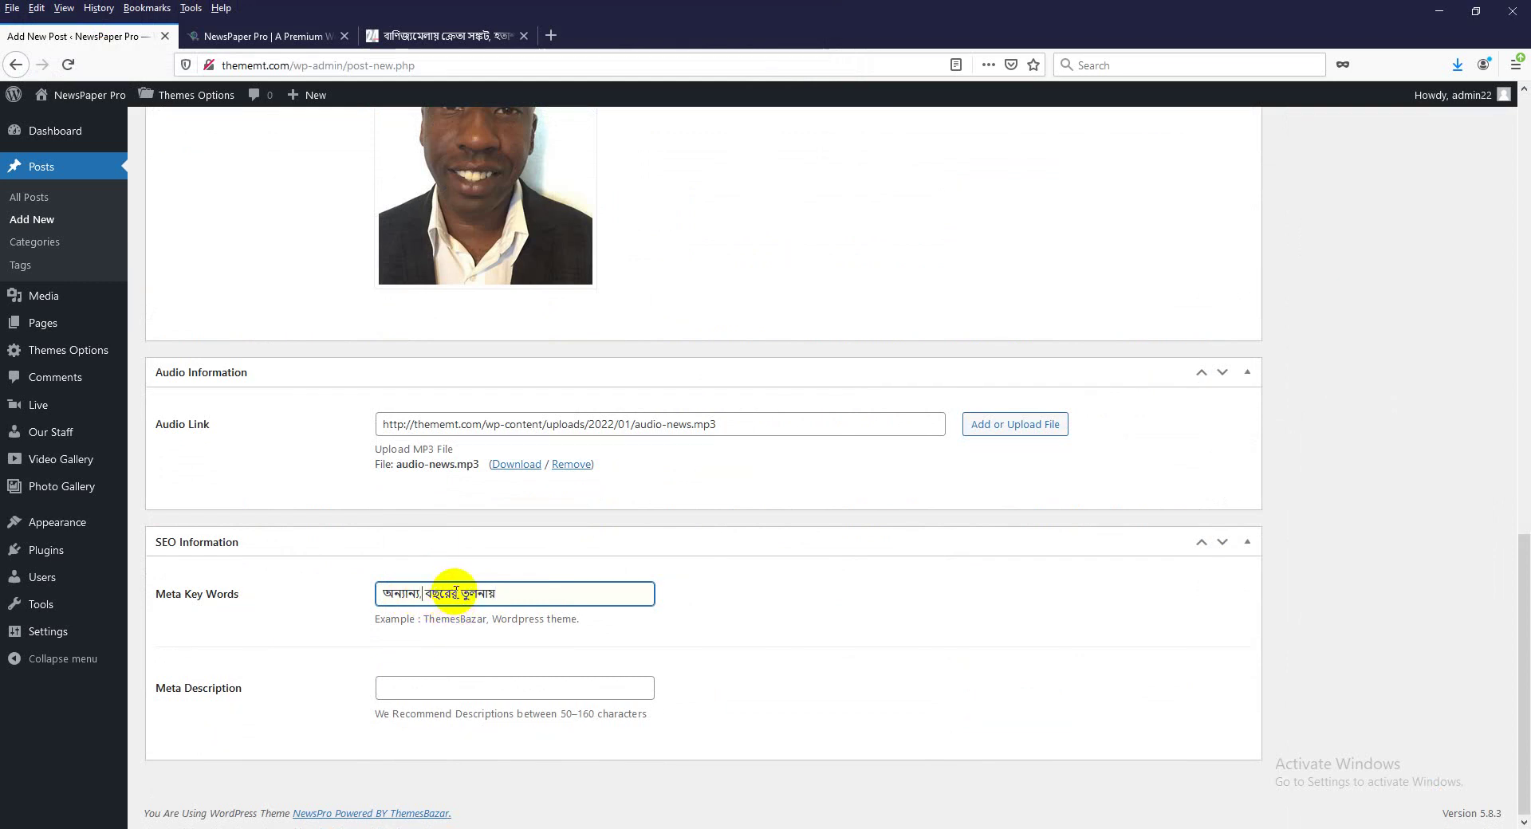
text(,)
Paste the first paragraph's text after ঢাকা: into Meta Description.
scroll(498, 622, up, 3)
scroll(393, 697, down, 3)
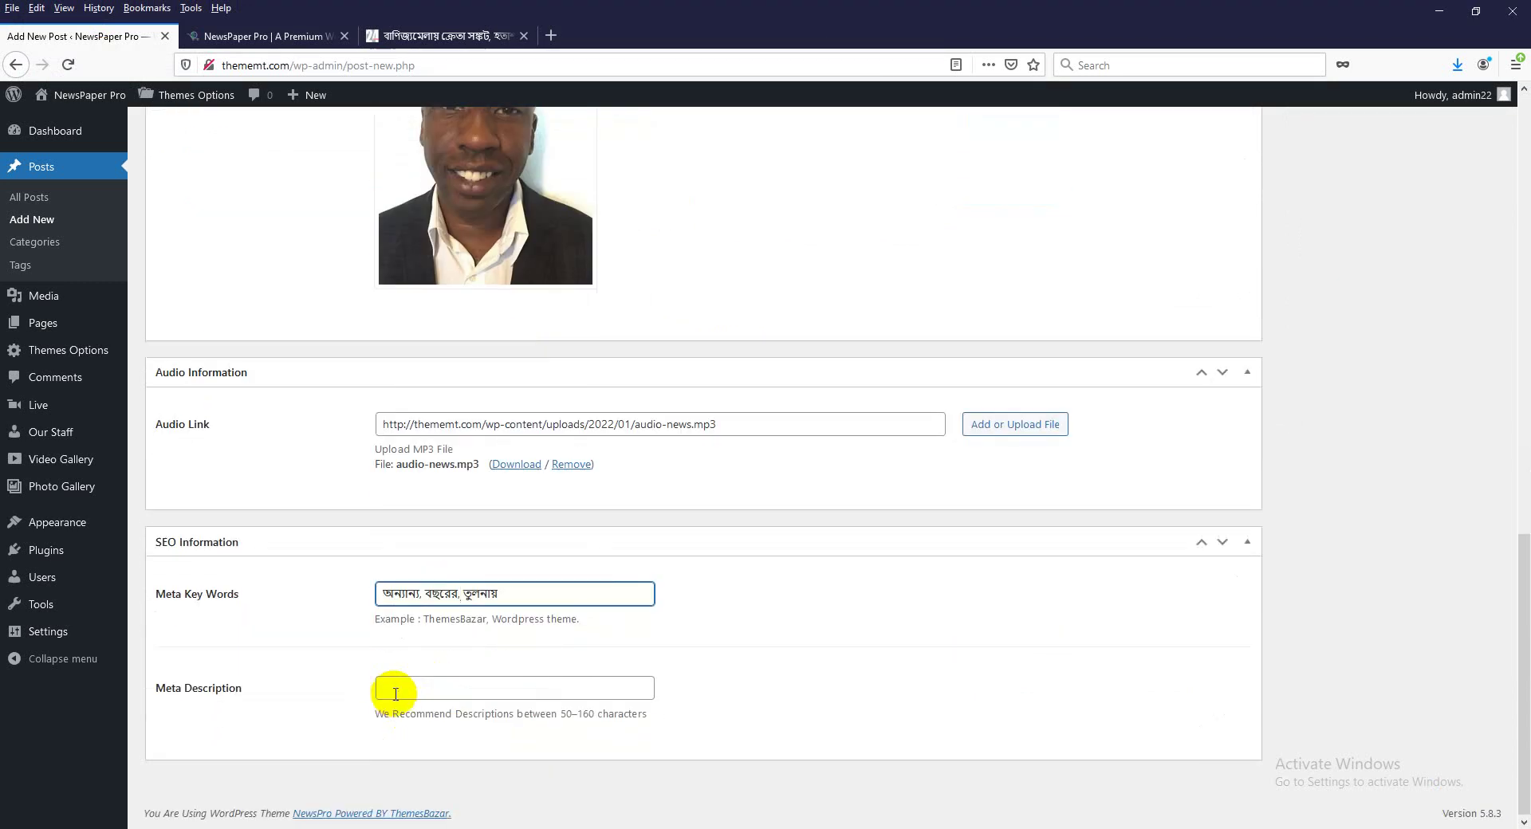
scroll(518, 628, up, 8)
scroll(524, 632, up, 5)
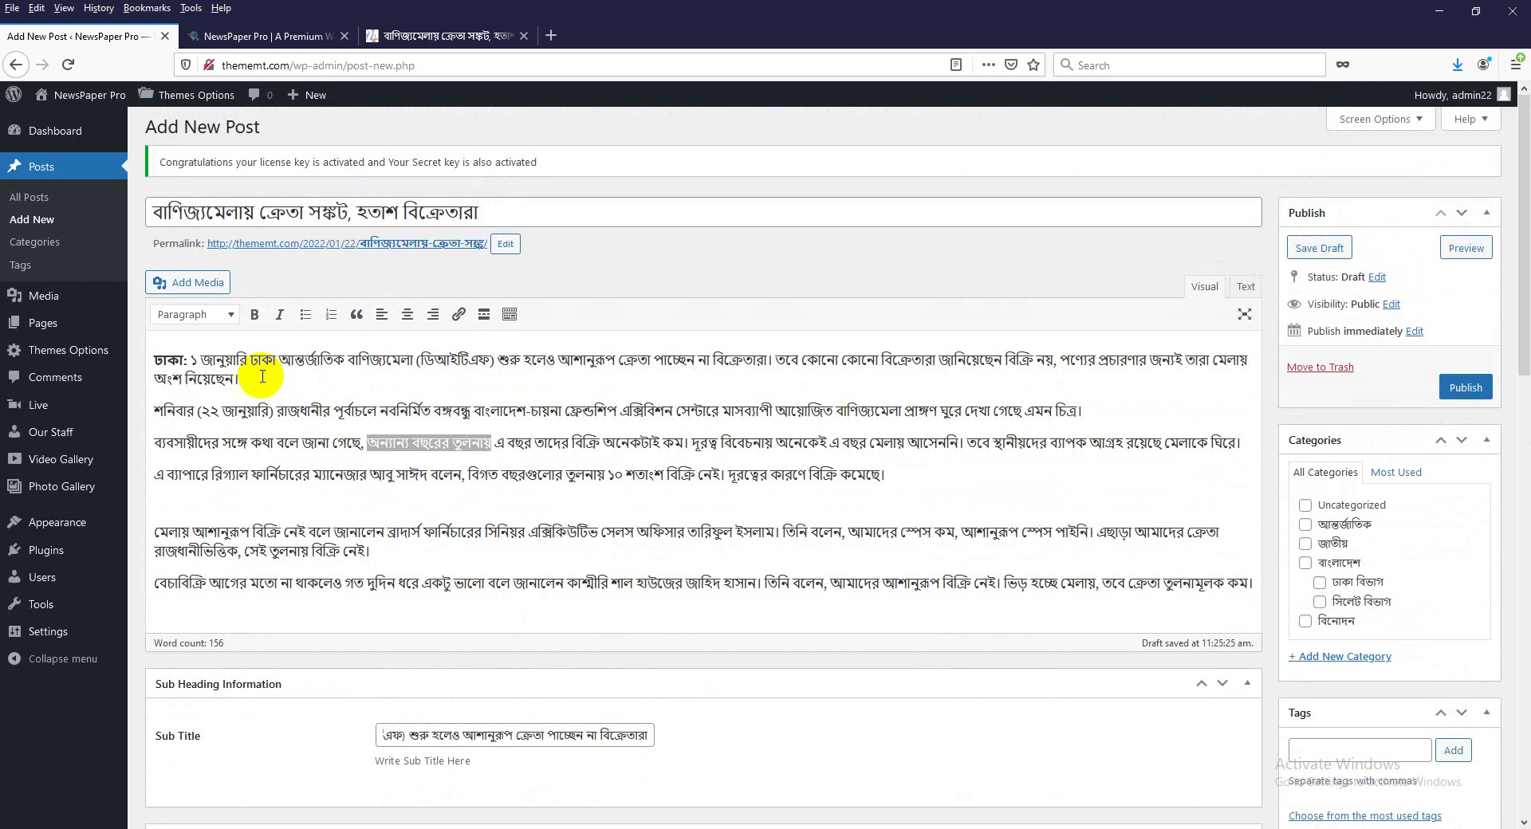
drag(192, 359, 1049, 365)
scroll(604, 591, down, 12)
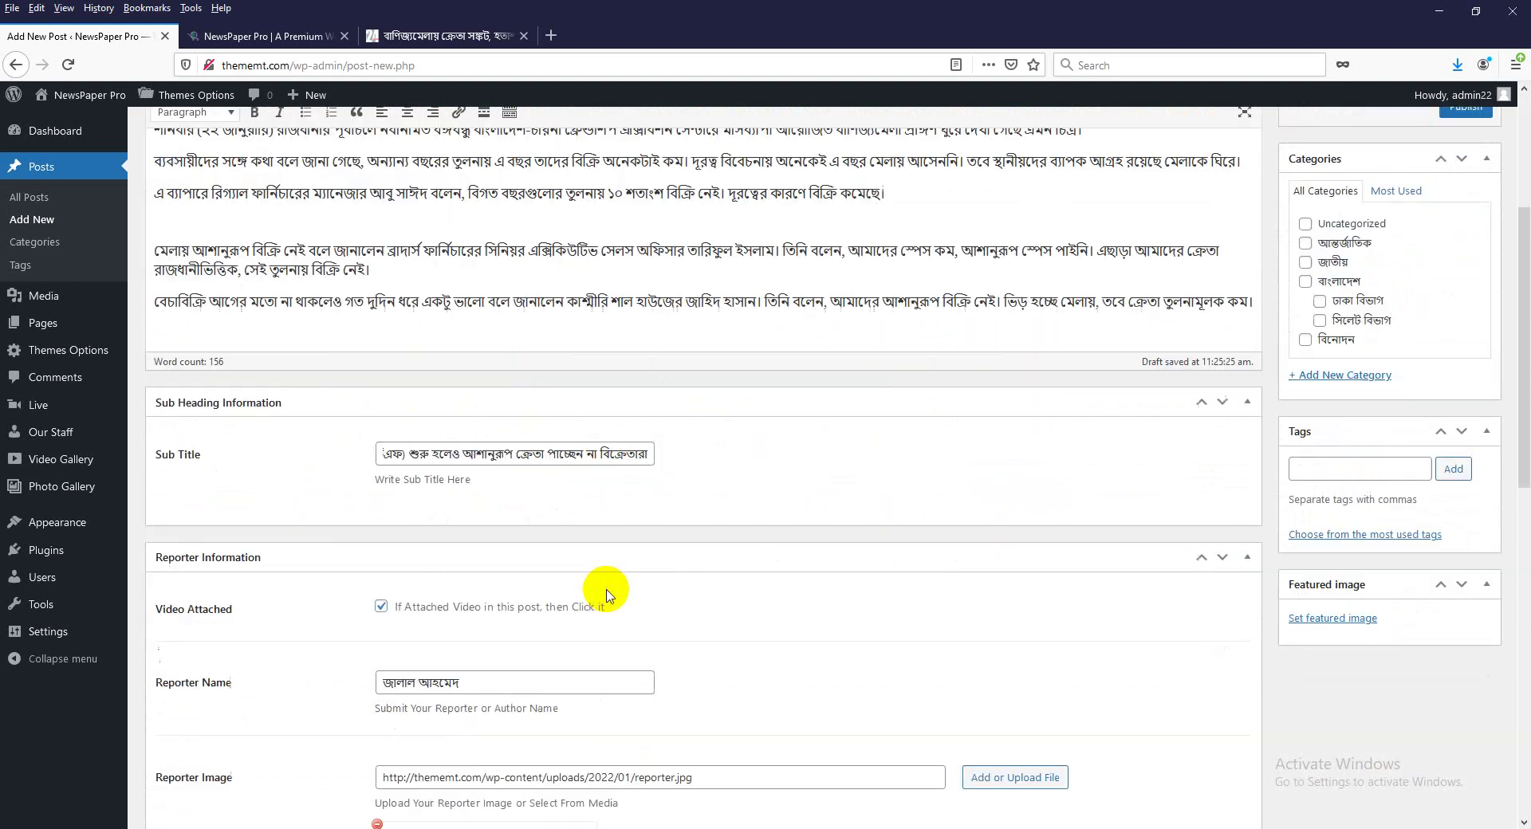
click(508, 688)
key(ctrl+v)
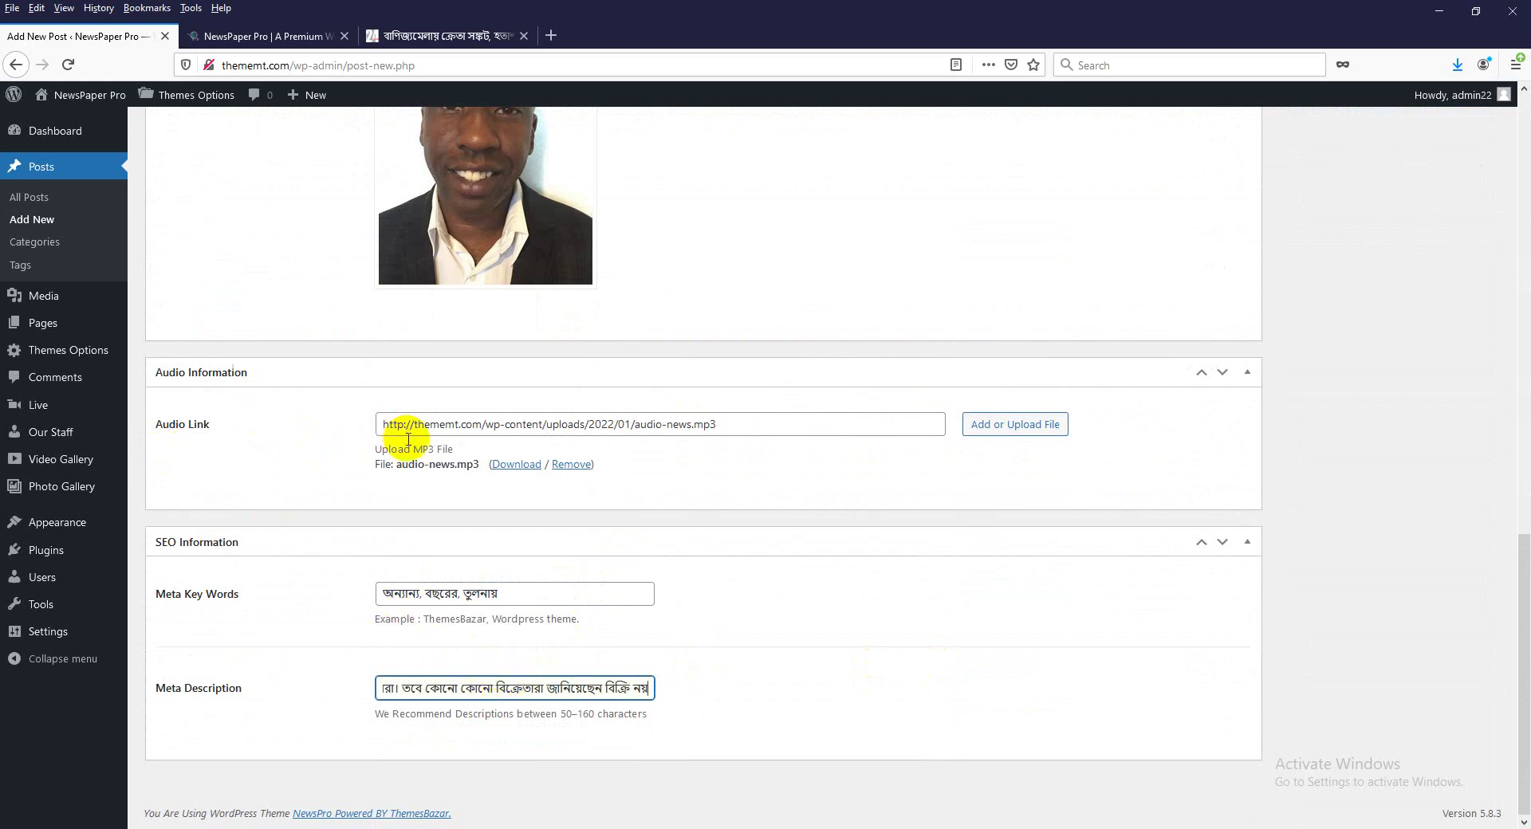
scroll(417, 486, up, 5)
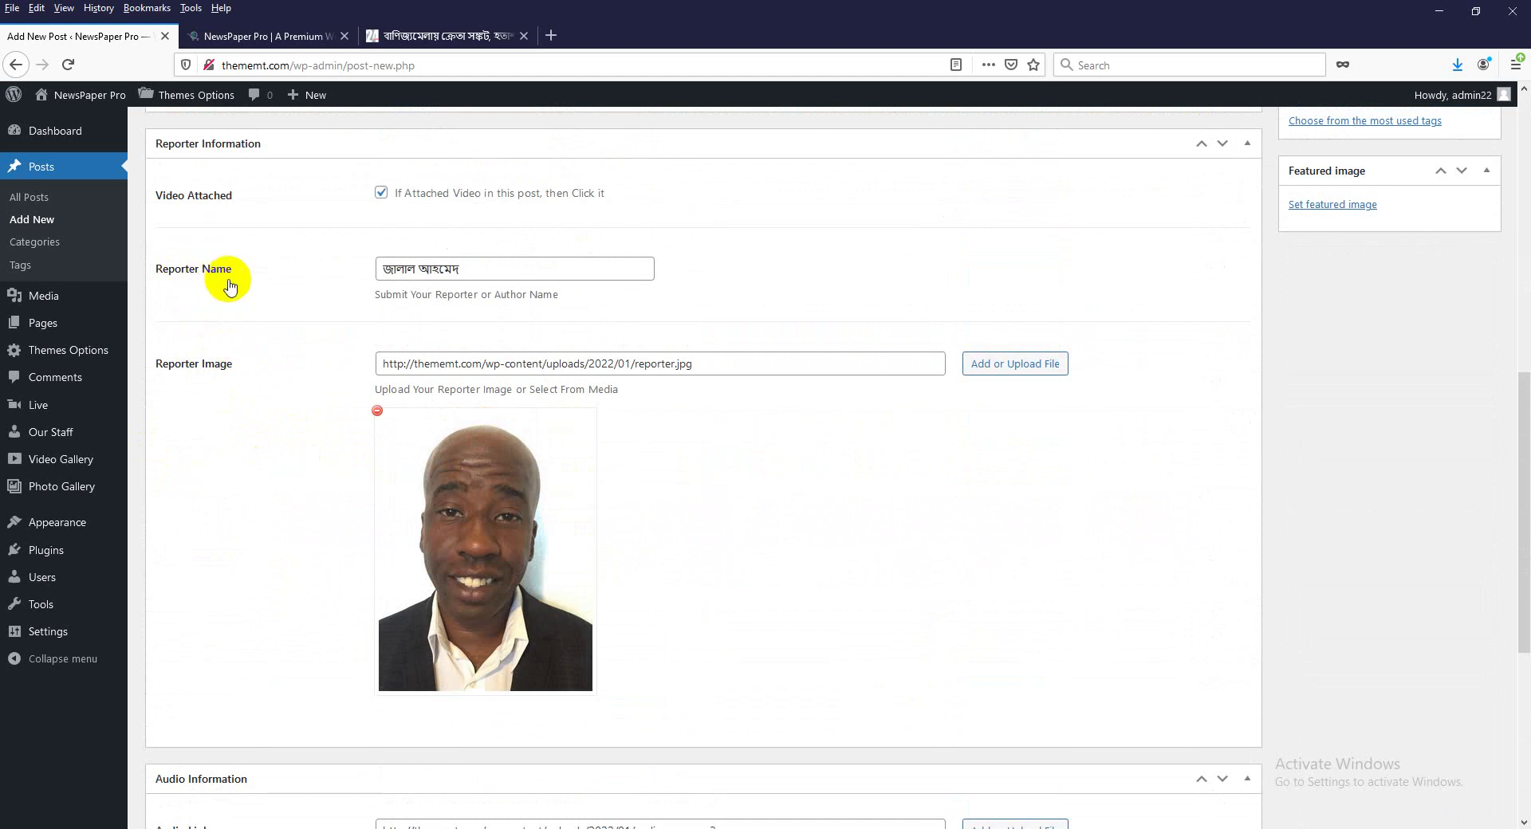
scroll(263, 411, up, 2)
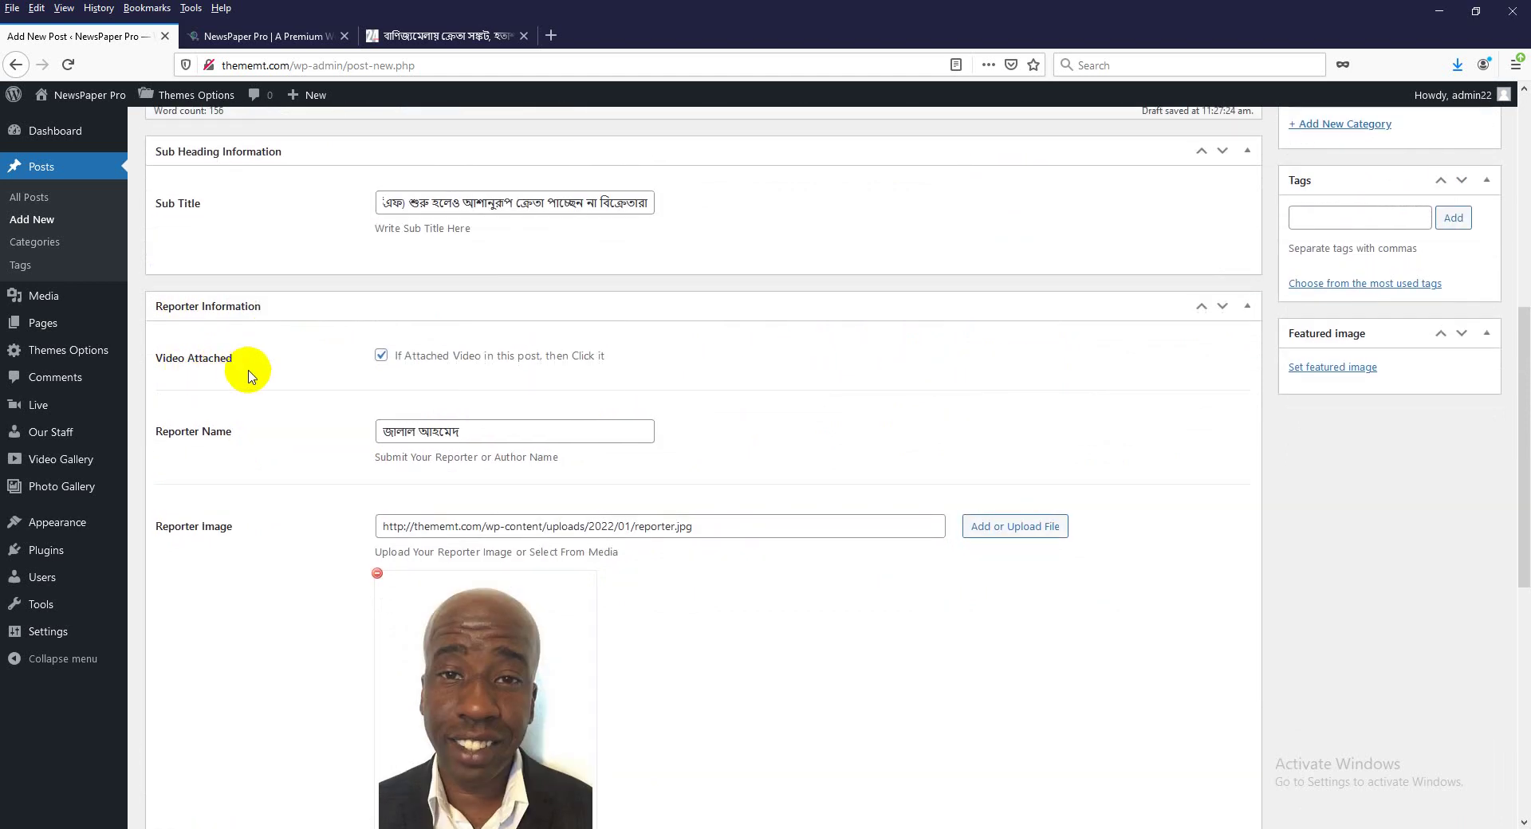
scroll(287, 407, up, 2)
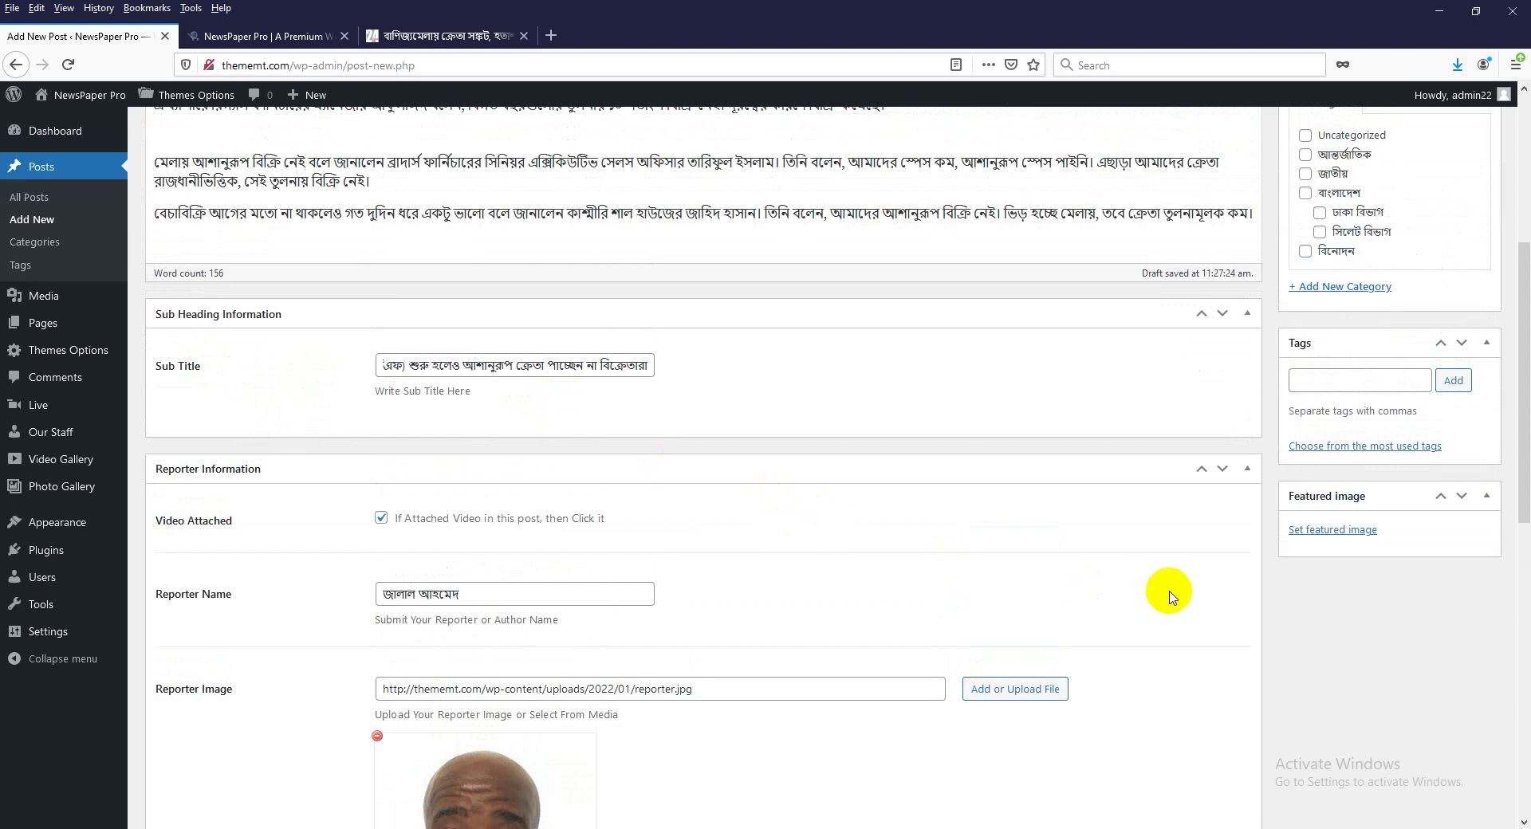
scroll(1170, 597, up, 5)
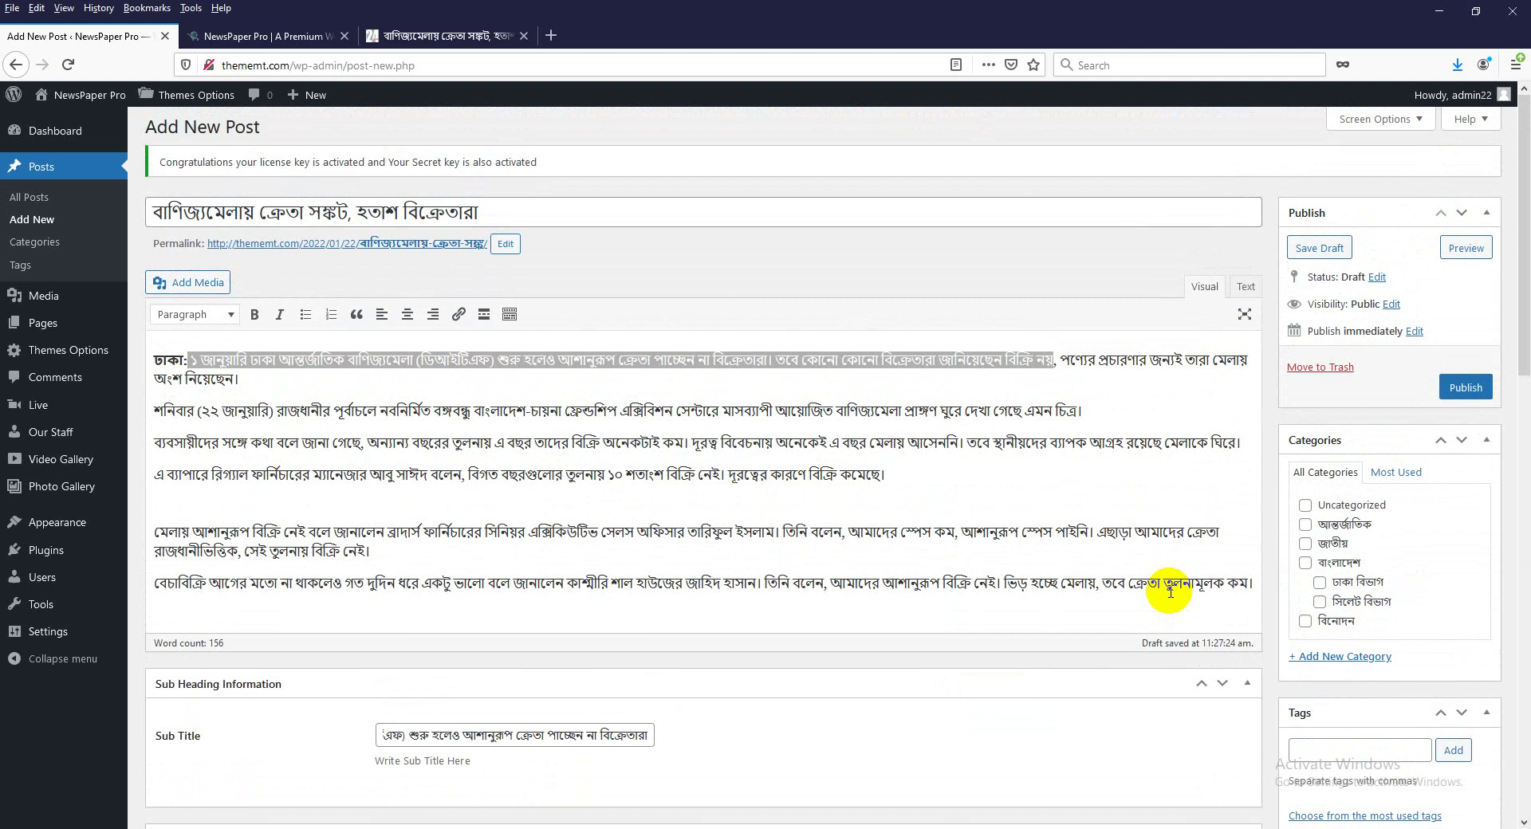
scroll(677, 574, down, 4)
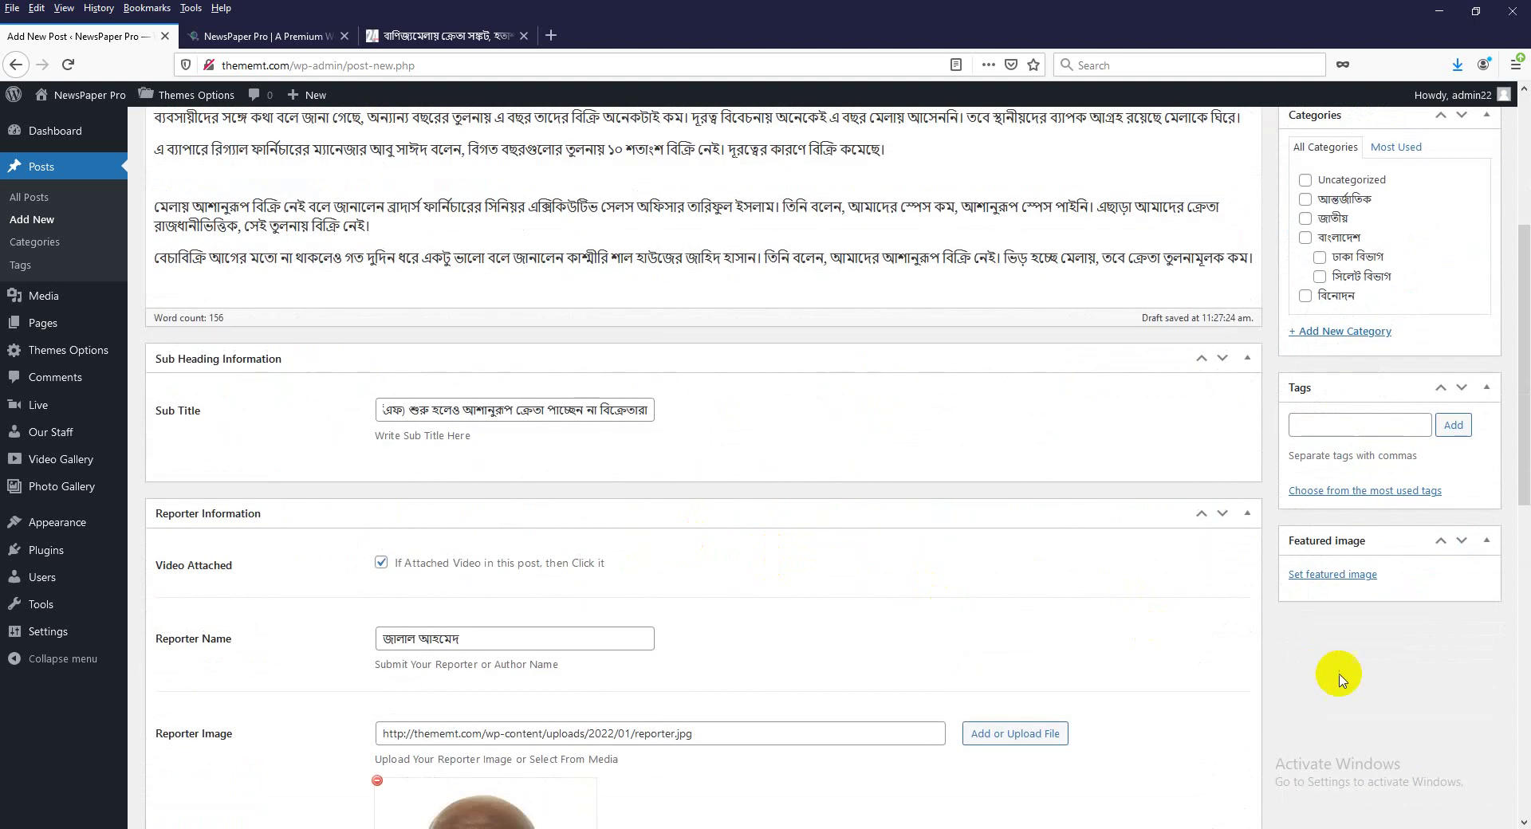
Upload newspic.png, caption it ফাইল ছবি, and set it as the featured image.
click(1321, 573)
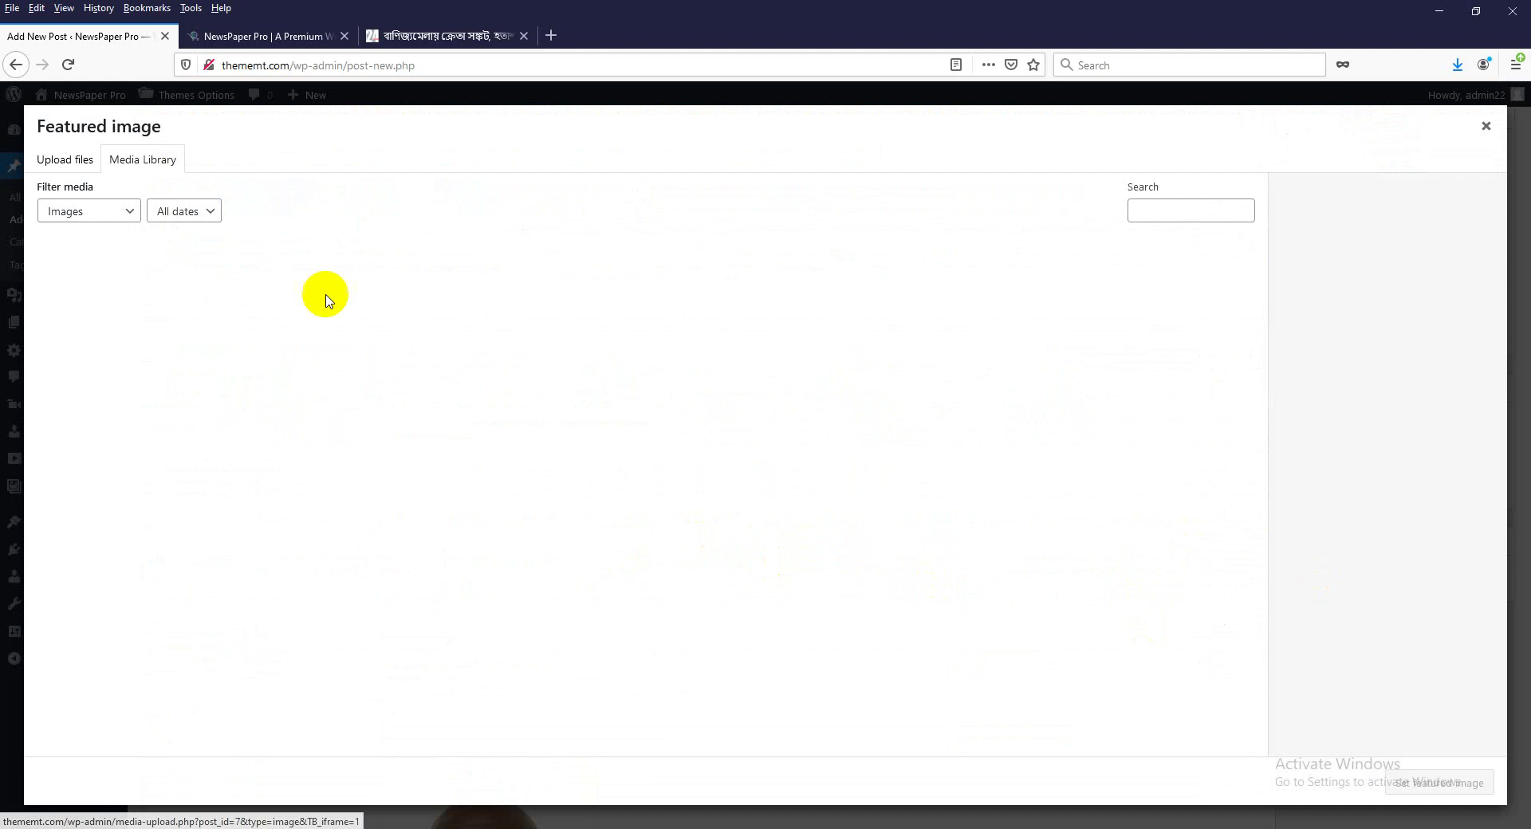
click(76, 165)
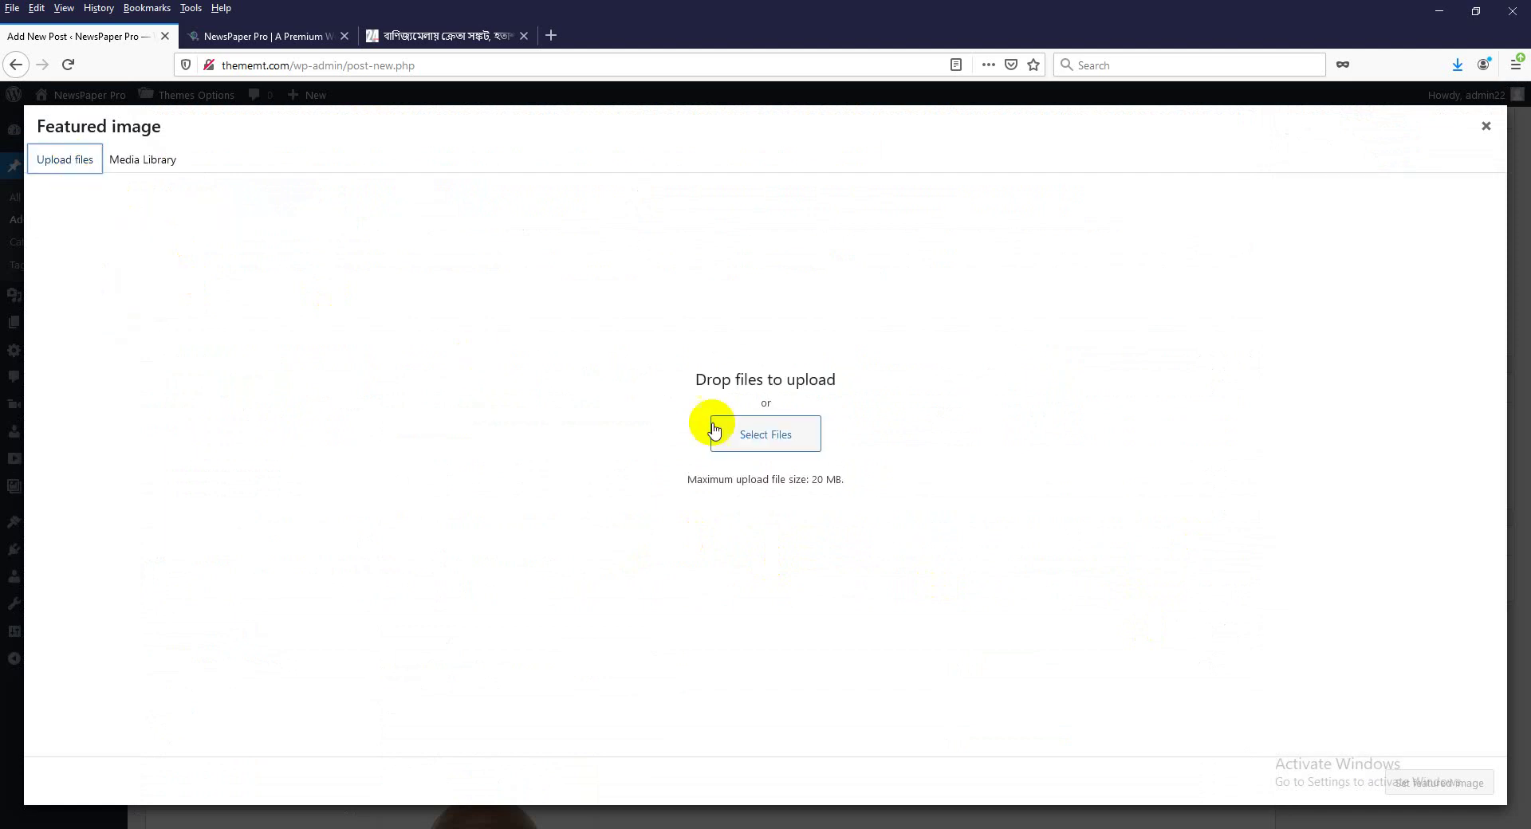
click(769, 436)
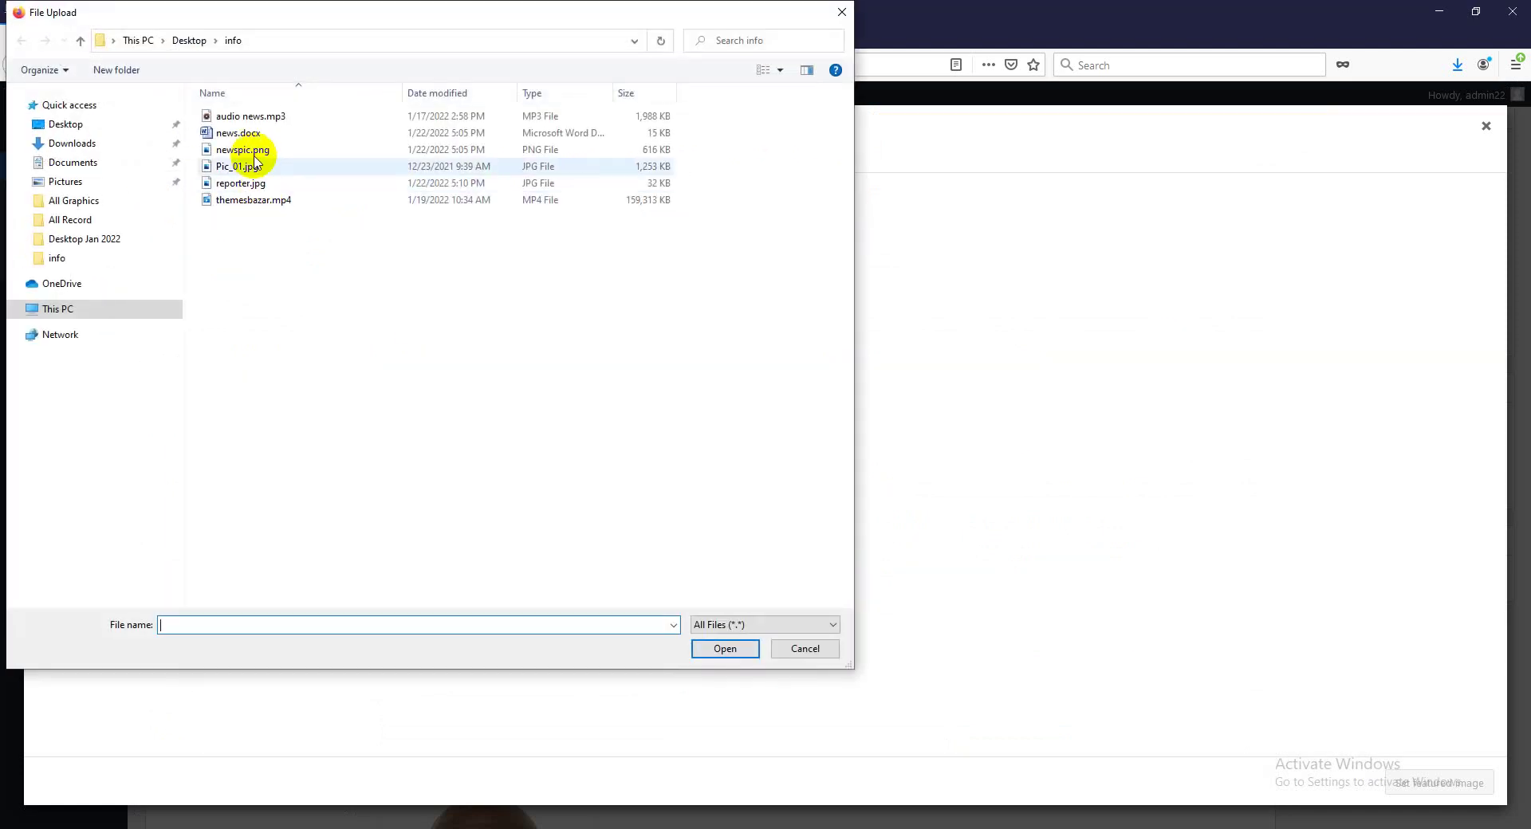
click(244, 150)
click(726, 649)
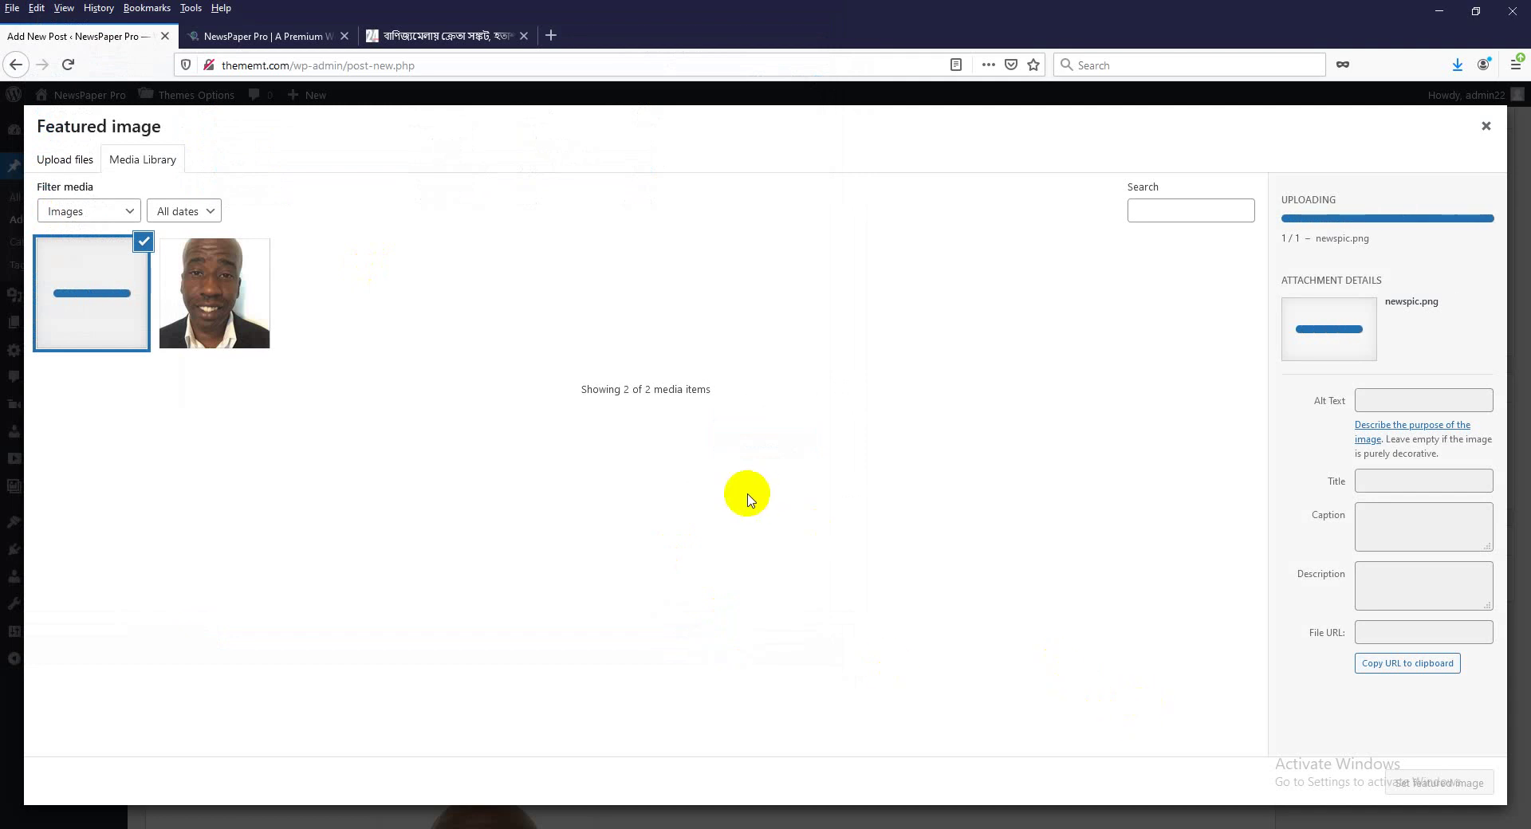
click(1383, 522)
click(1379, 453)
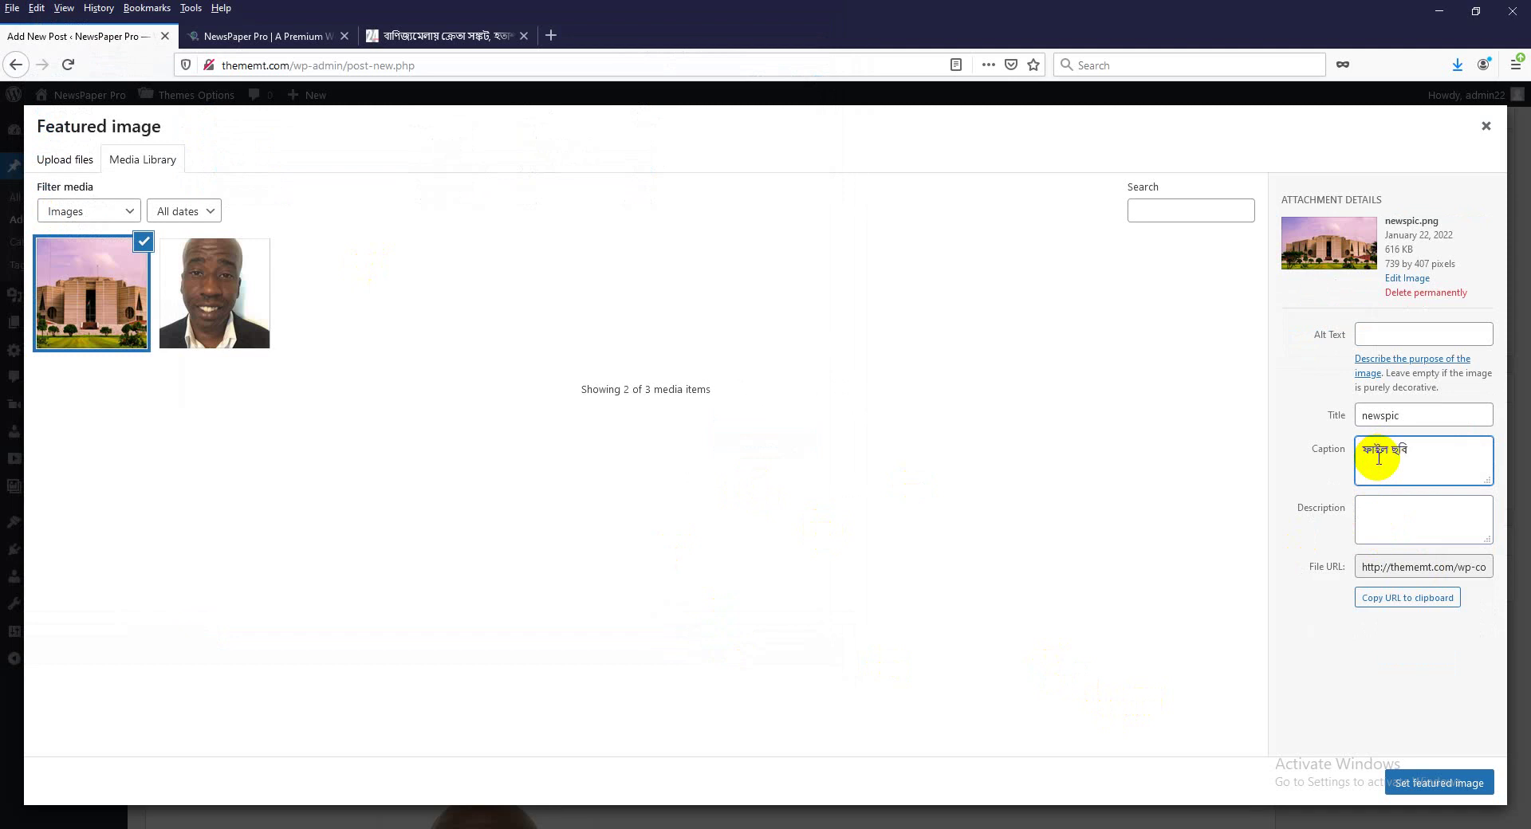
click(1431, 783)
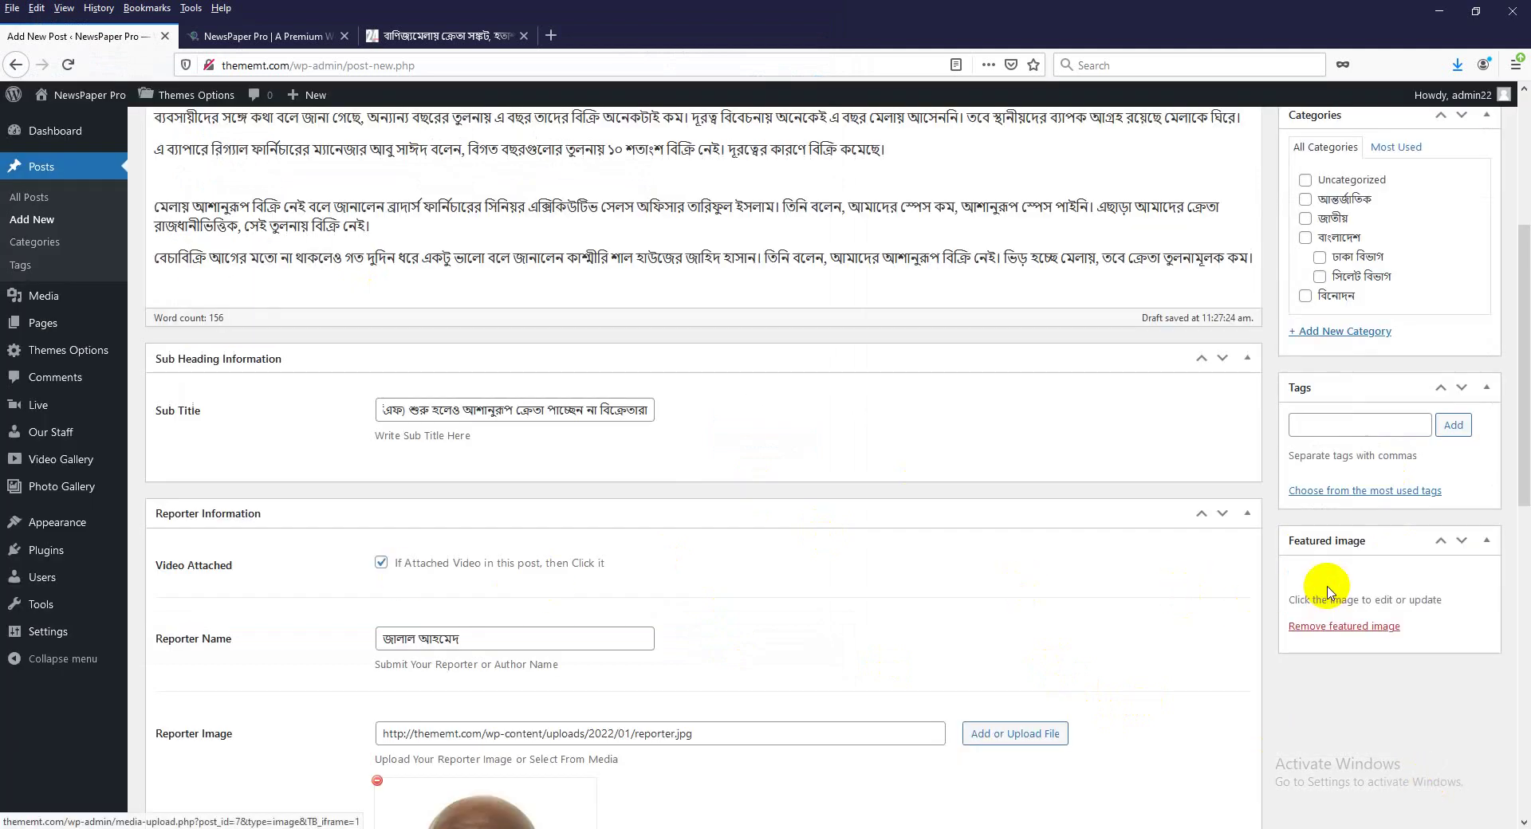
scroll(1332, 596, up, 2)
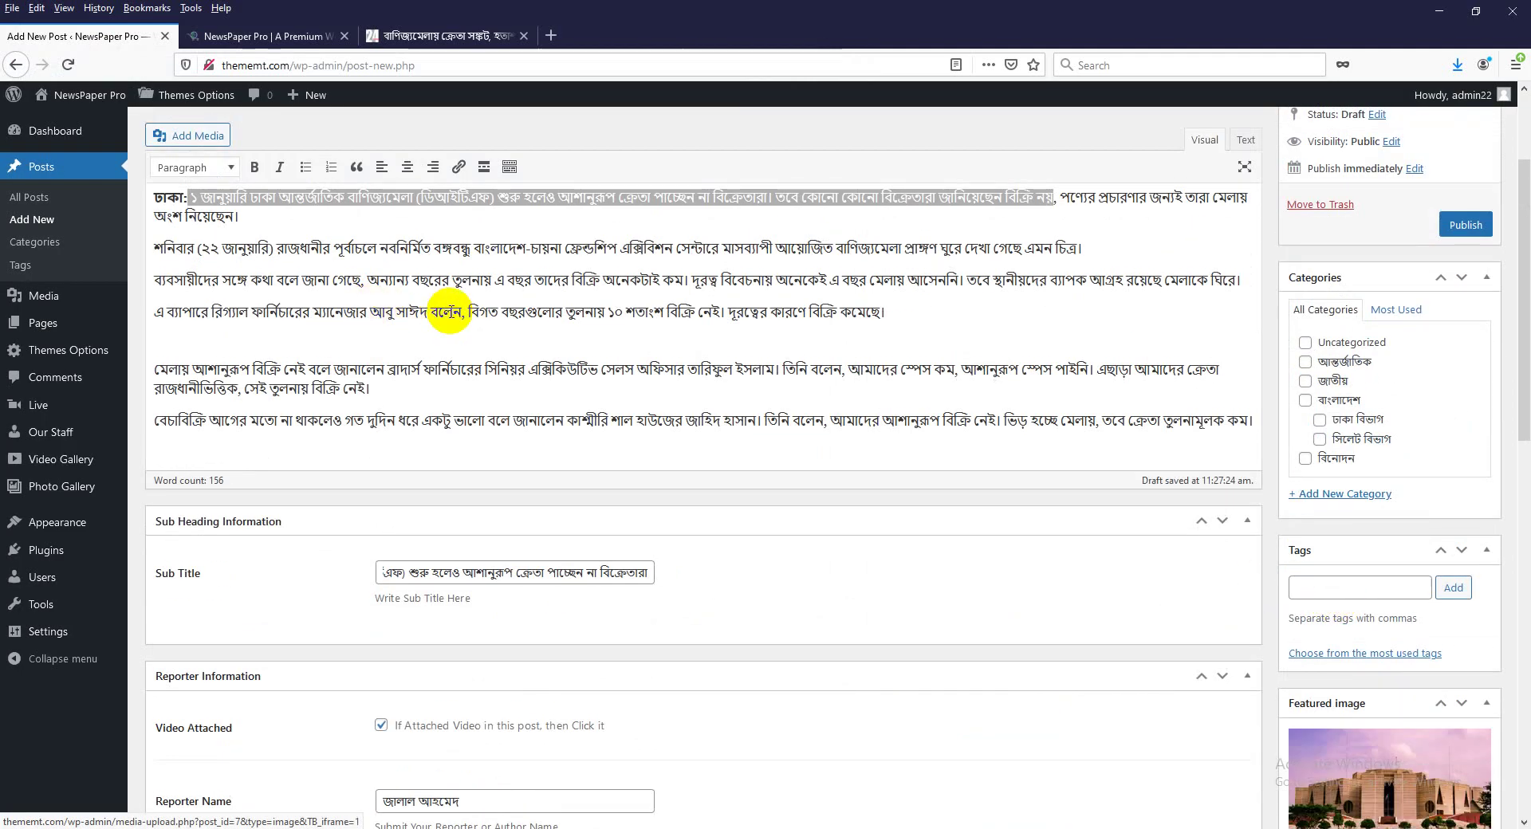
scroll(581, 614, down, 12)
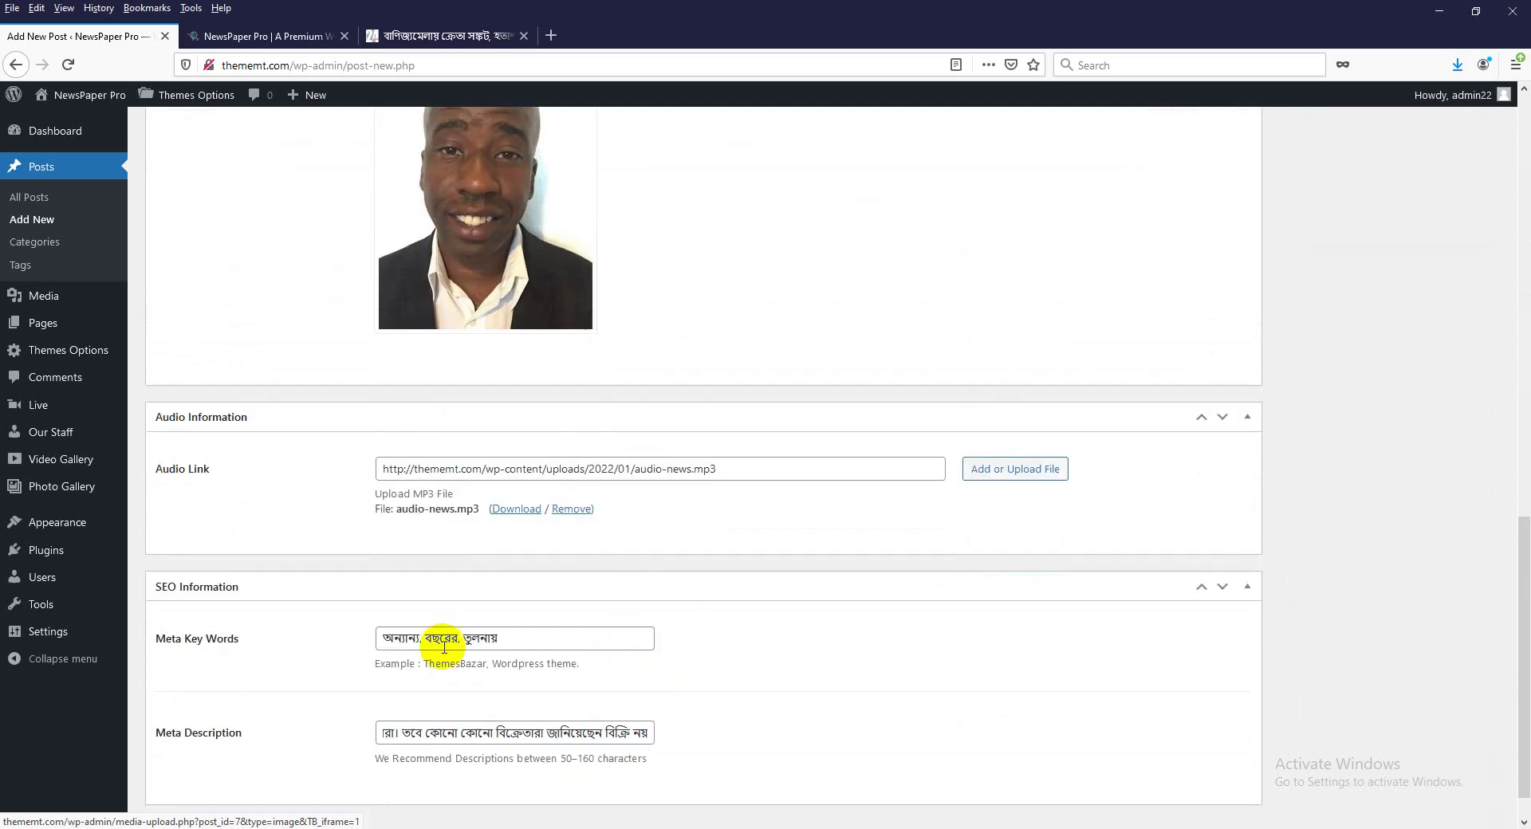
scroll(400, 694, down, 1)
click(495, 595)
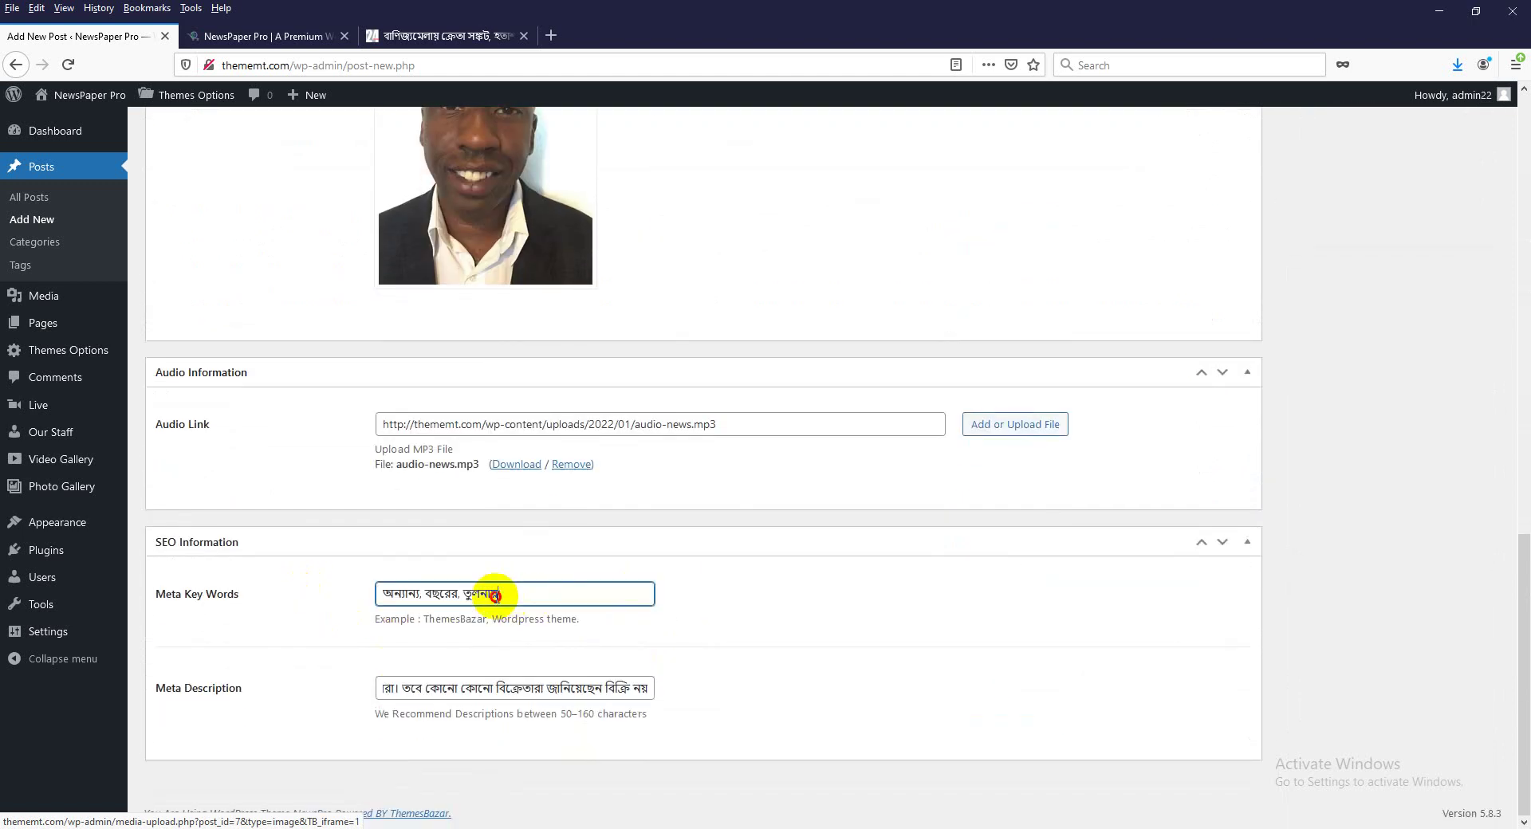
scroll(724, 581, up, 12)
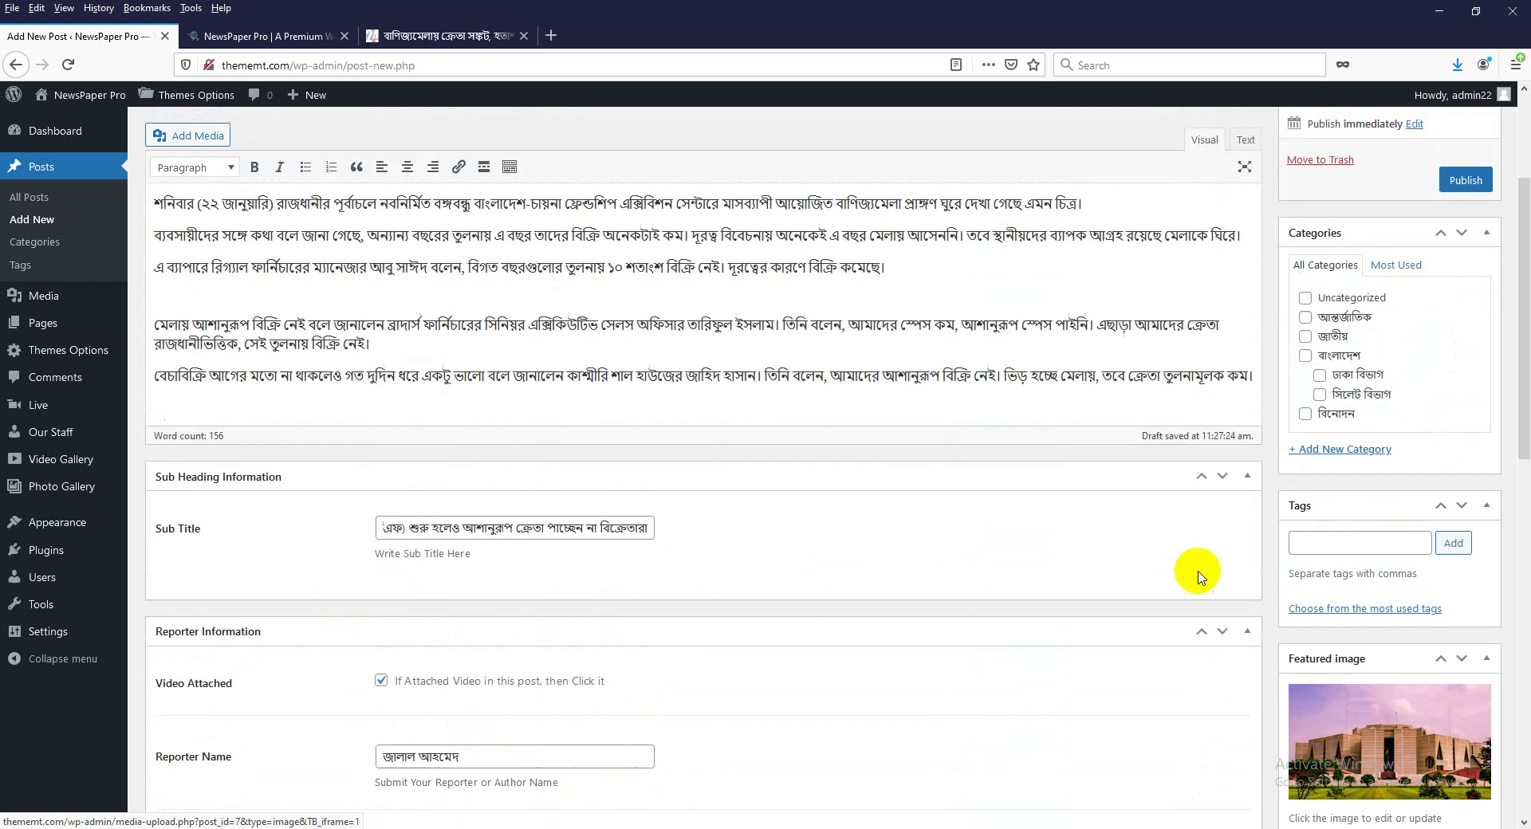
click(1324, 538)
text(অন্যান্য, বছরের, তুলনায়)
click(1454, 544)
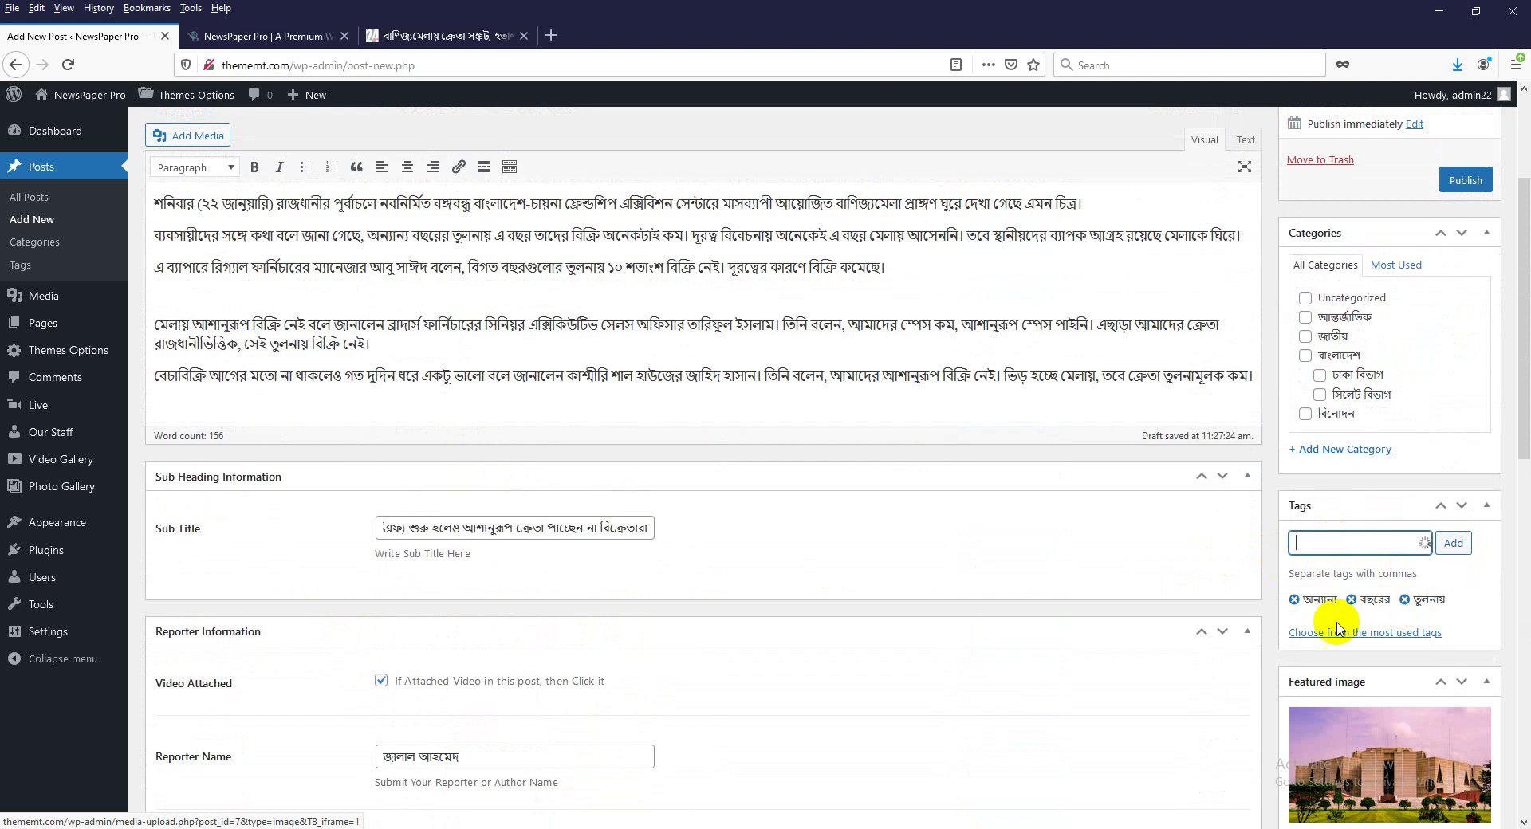
scroll(1172, 558, down, 4)
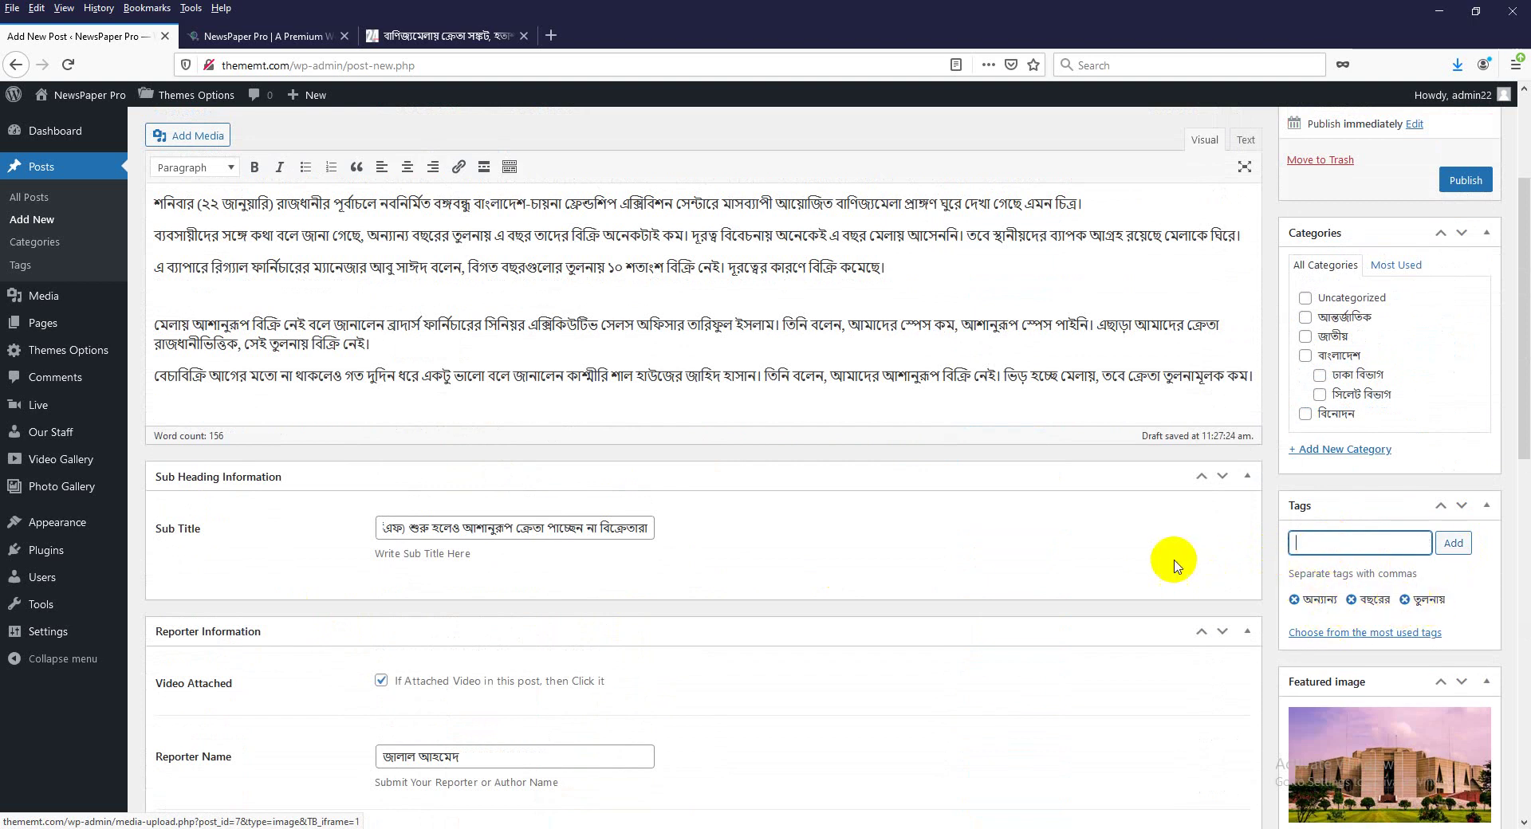
scroll(1172, 558, up, 3)
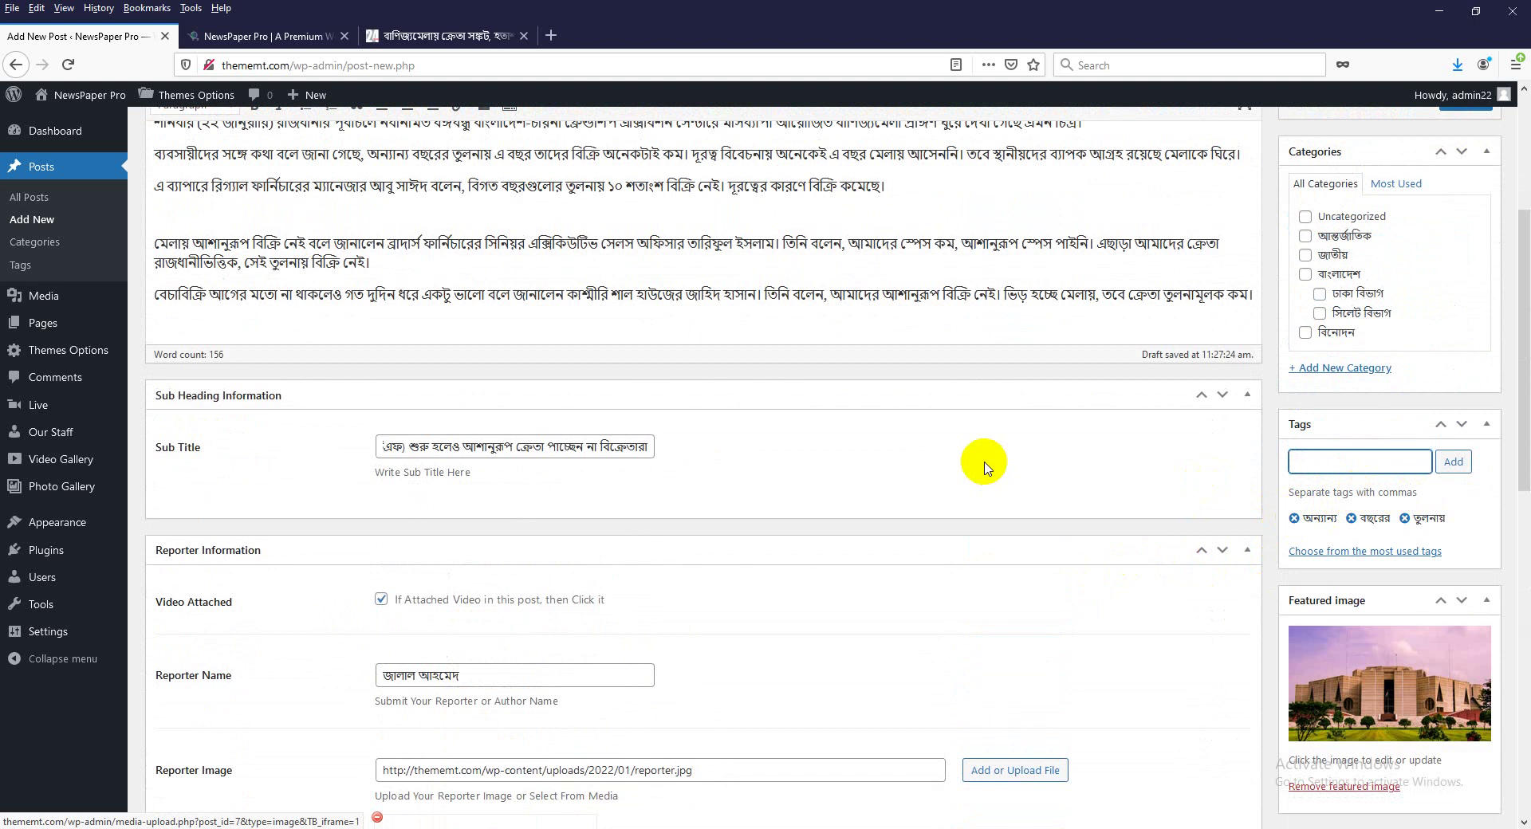
scroll(985, 461, up, 5)
scroll(1013, 598, down, 5)
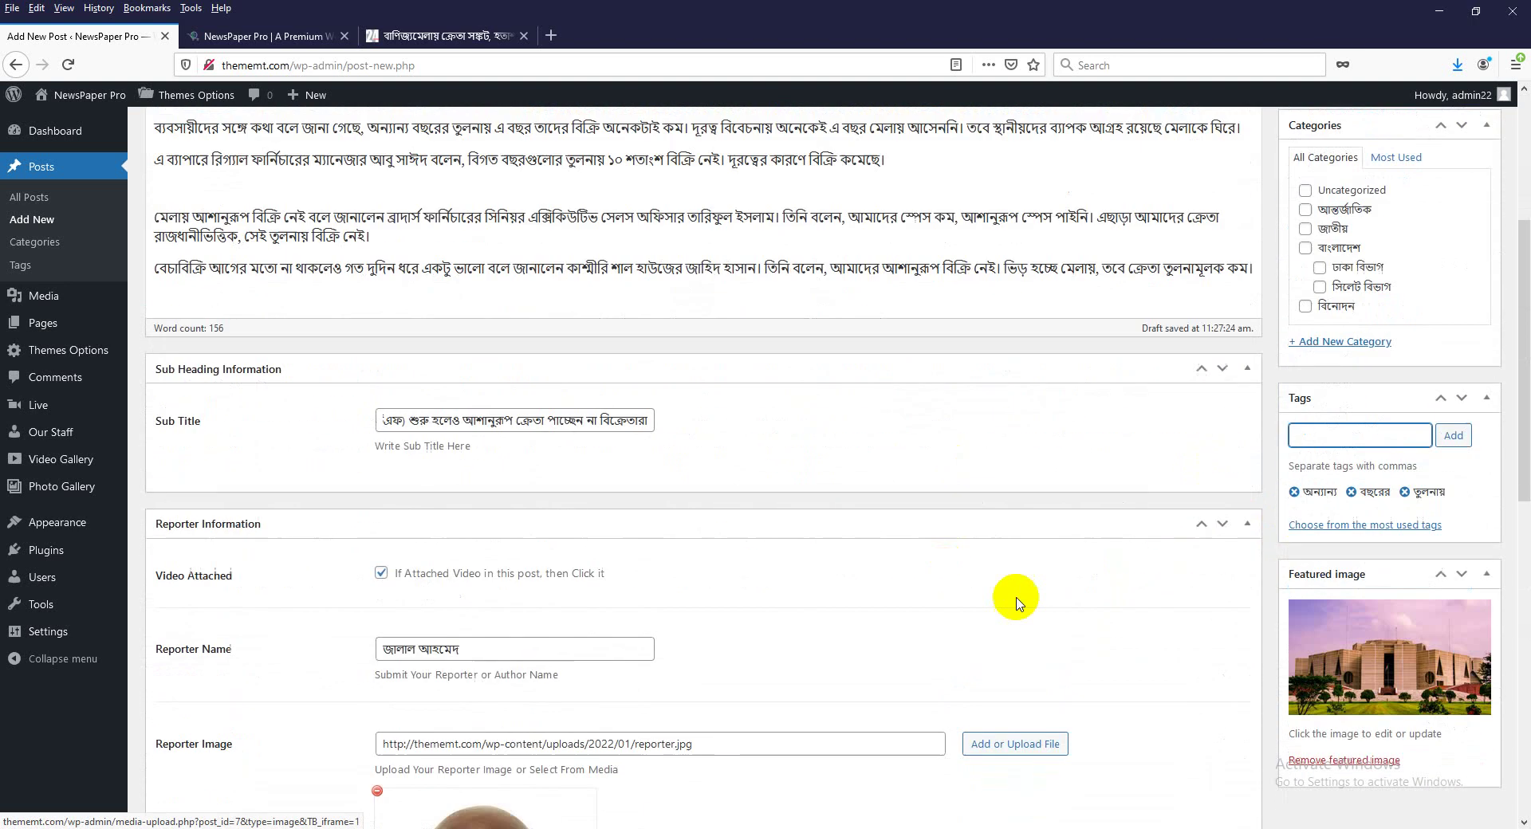
scroll(856, 515, up, 4)
double_click(284, 212)
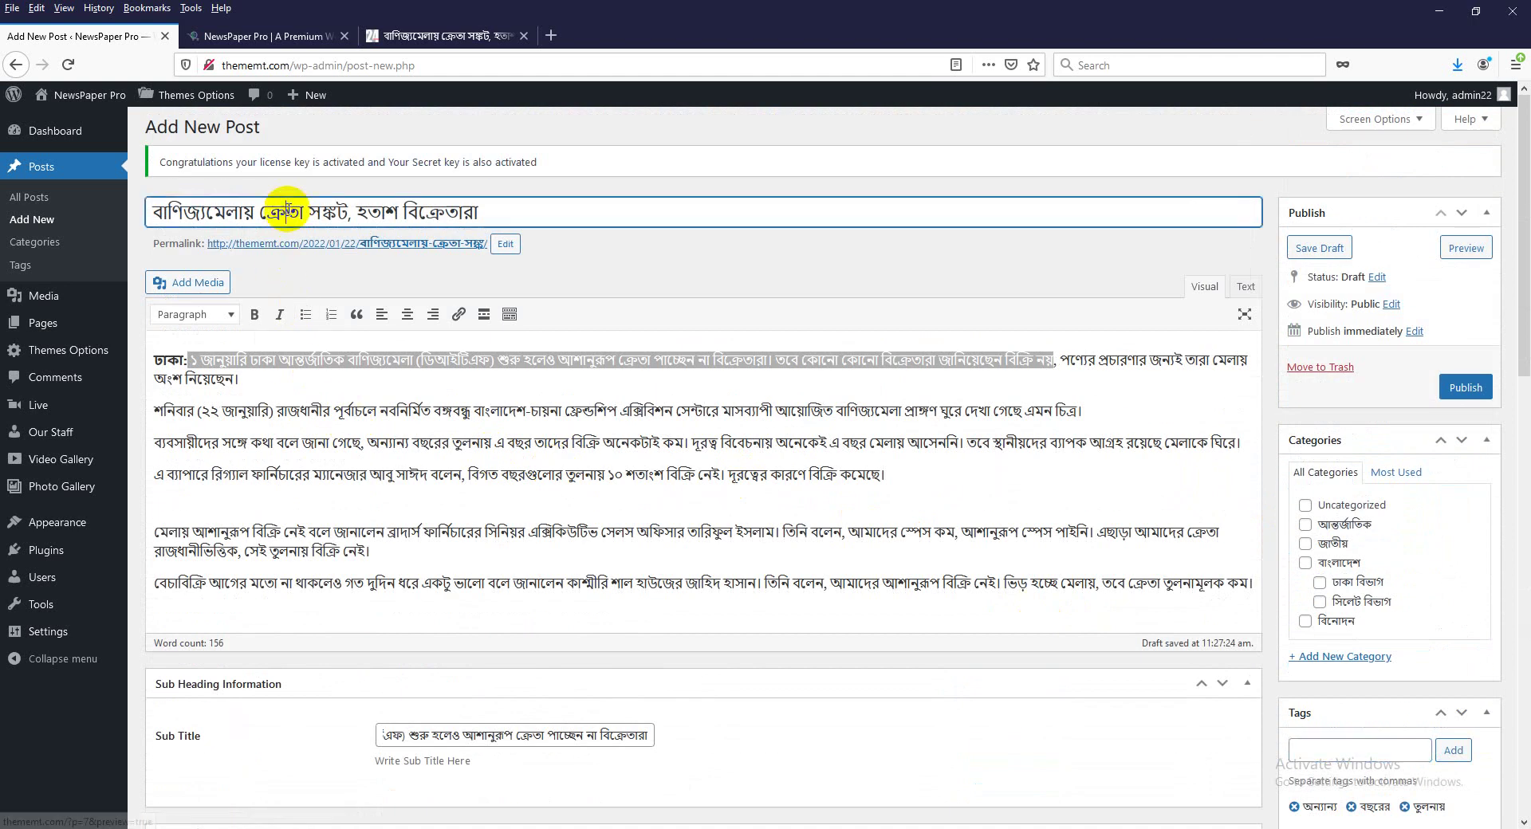
click(292, 412)
scroll(558, 622, down, 4)
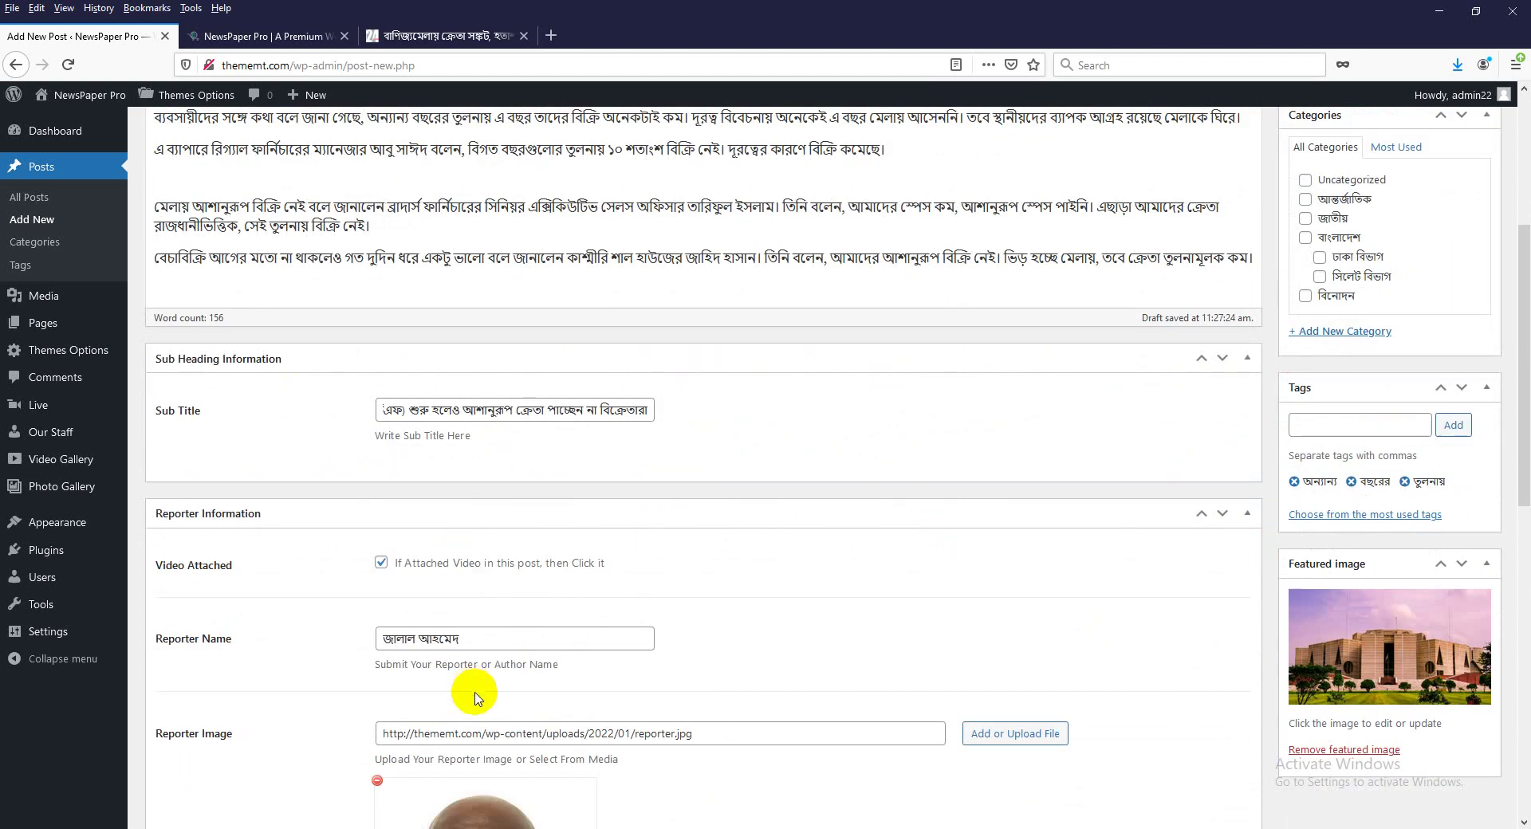
scroll(471, 694, down, 4)
scroll(558, 678, down, 4)
scroll(702, 651, down, 3)
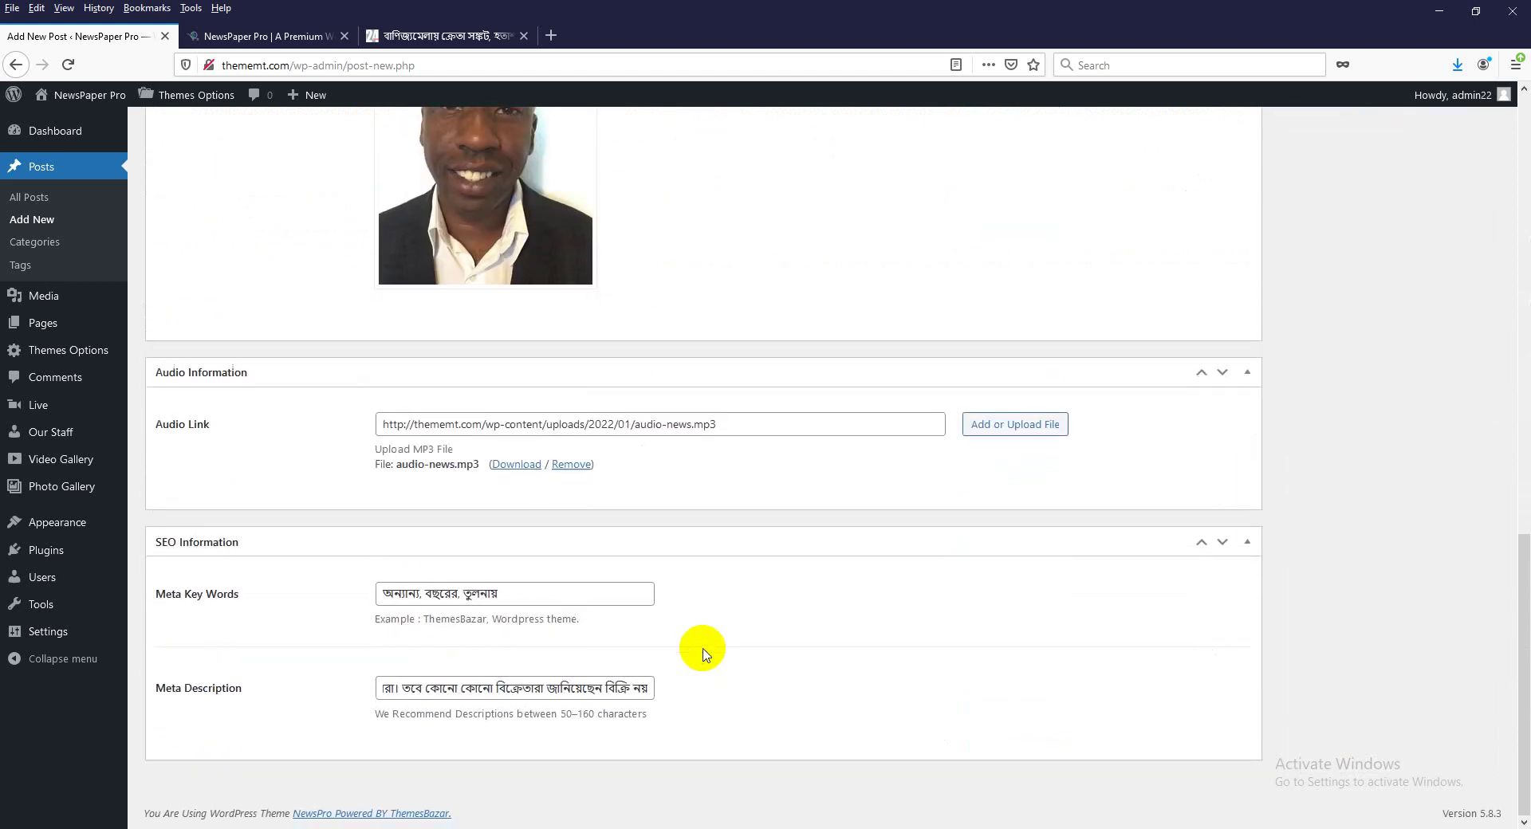
scroll(701, 651, up, 12)
scroll(1415, 658, up, 2)
scroll(1416, 658, up, 1)
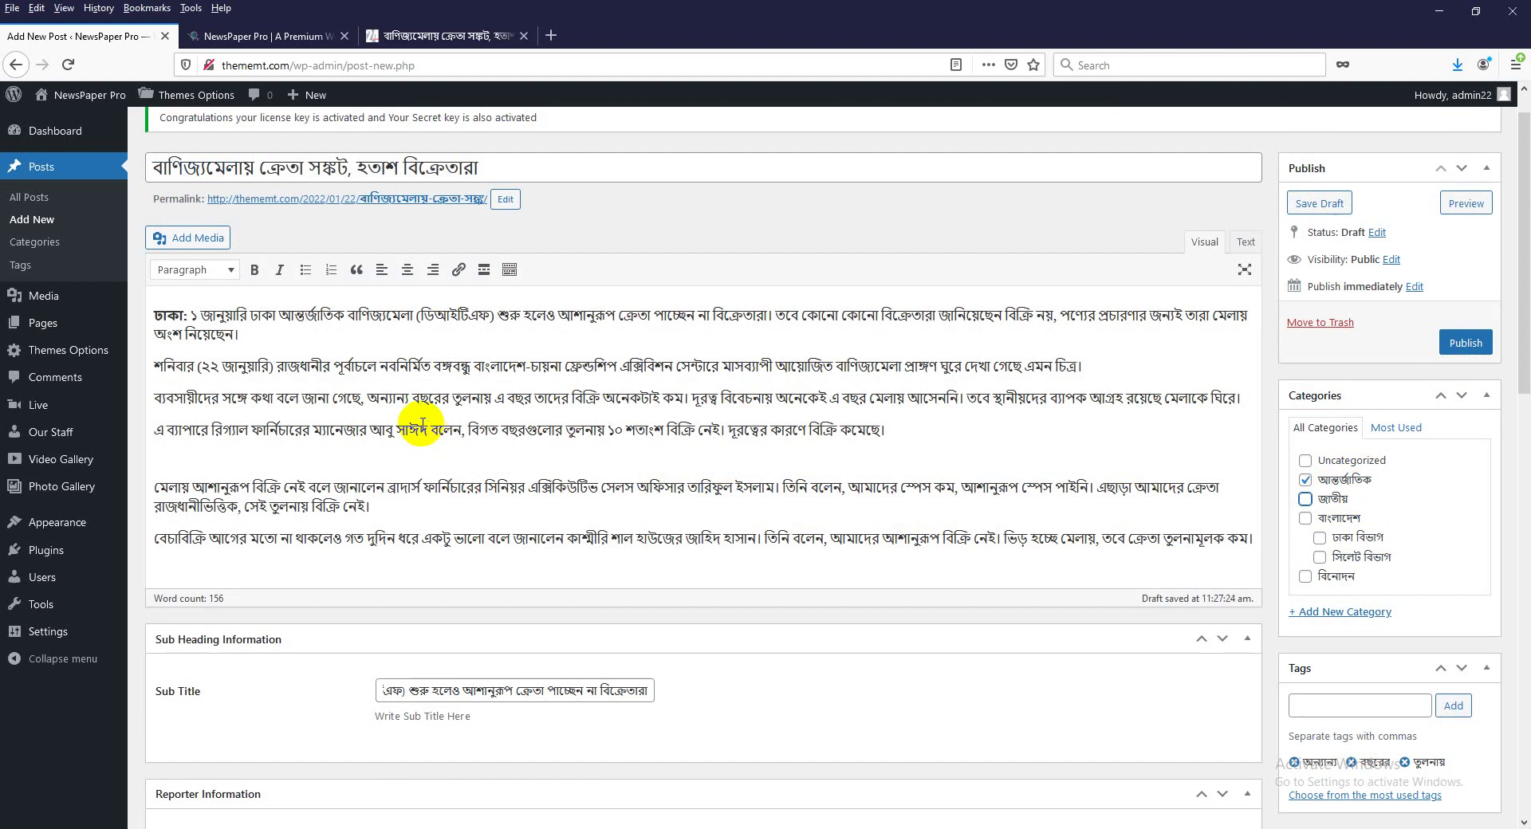
click(231, 461)
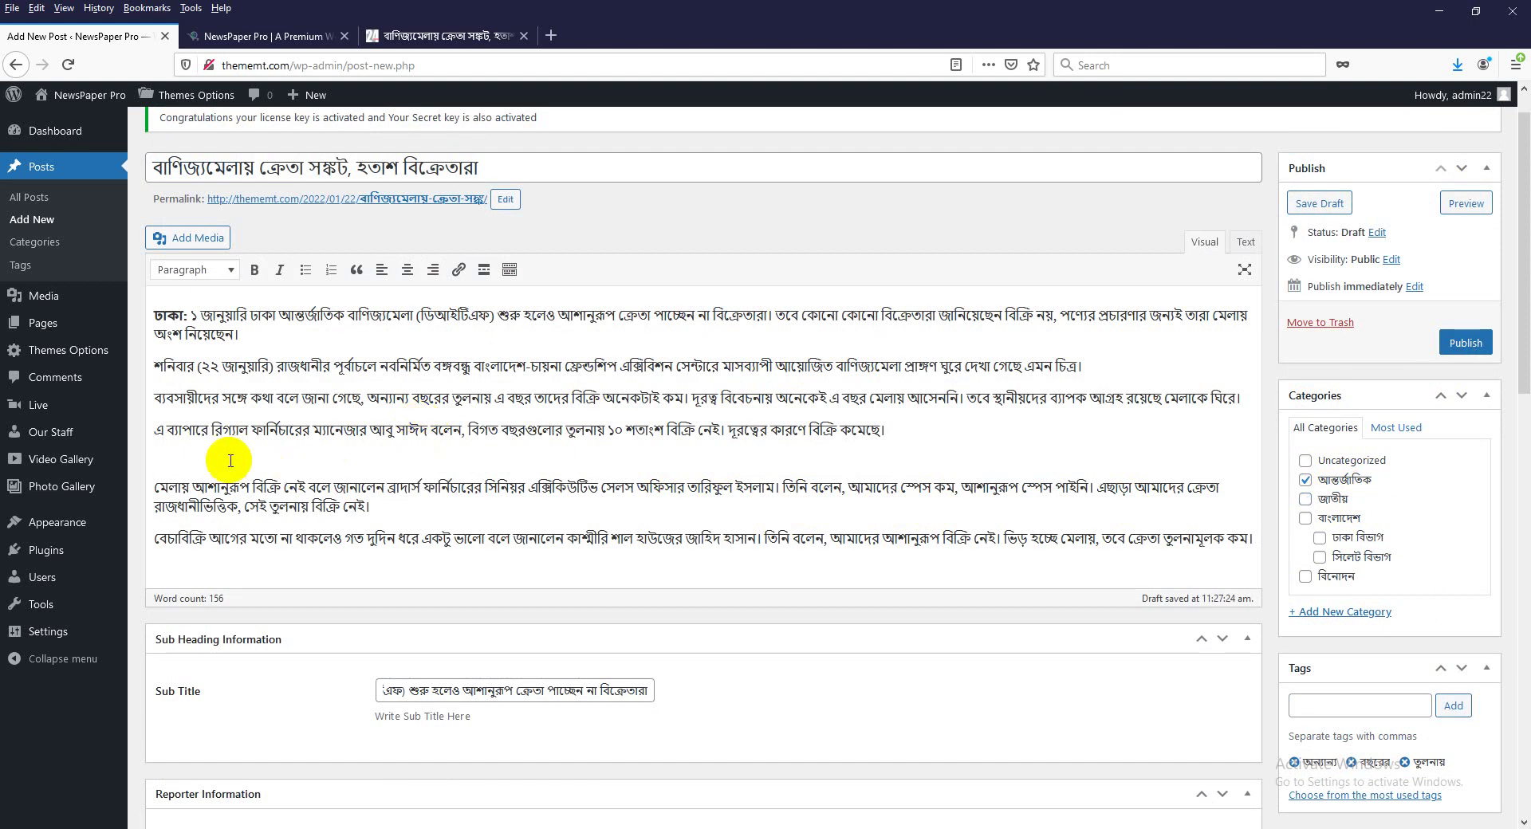
scroll(1001, 615, down, 8)
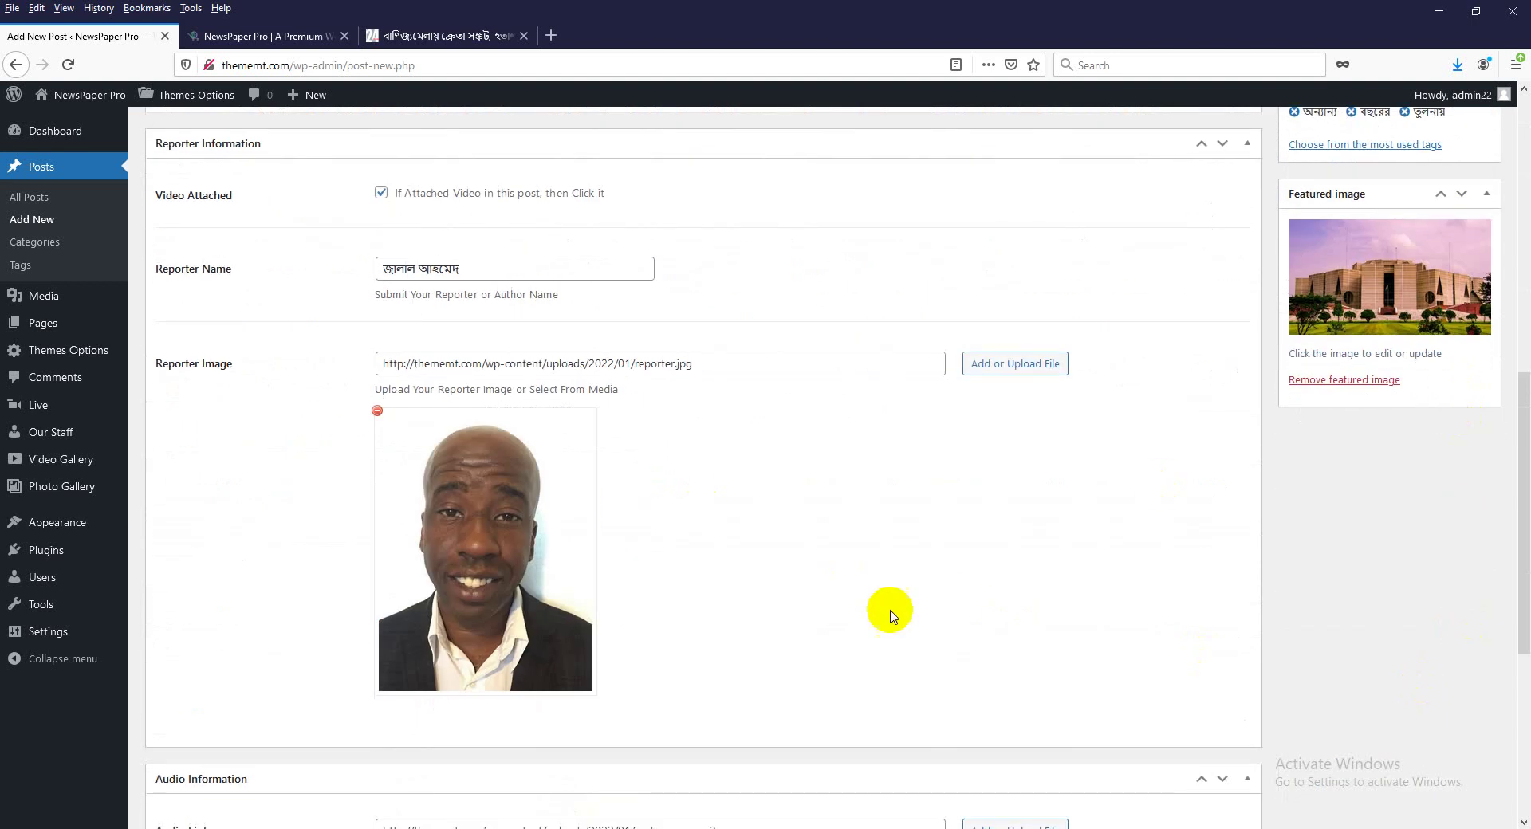
scroll(890, 615, up, 4)
scroll(890, 616, up, 4)
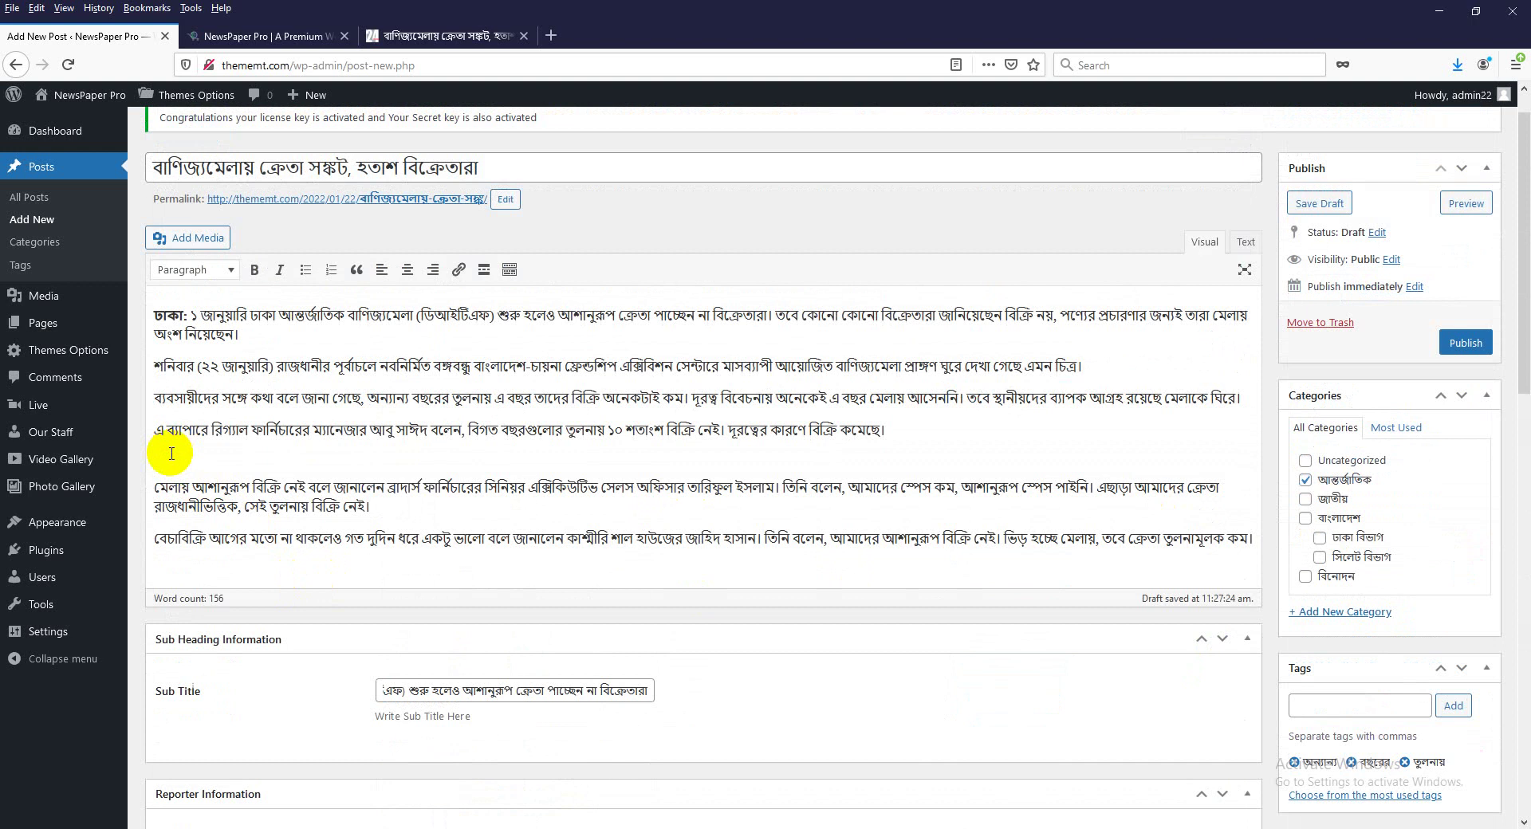
Upload 57575.png from Downloads, caption it ফাইল ছবি, and insert it into the post.
click(192, 238)
click(228, 161)
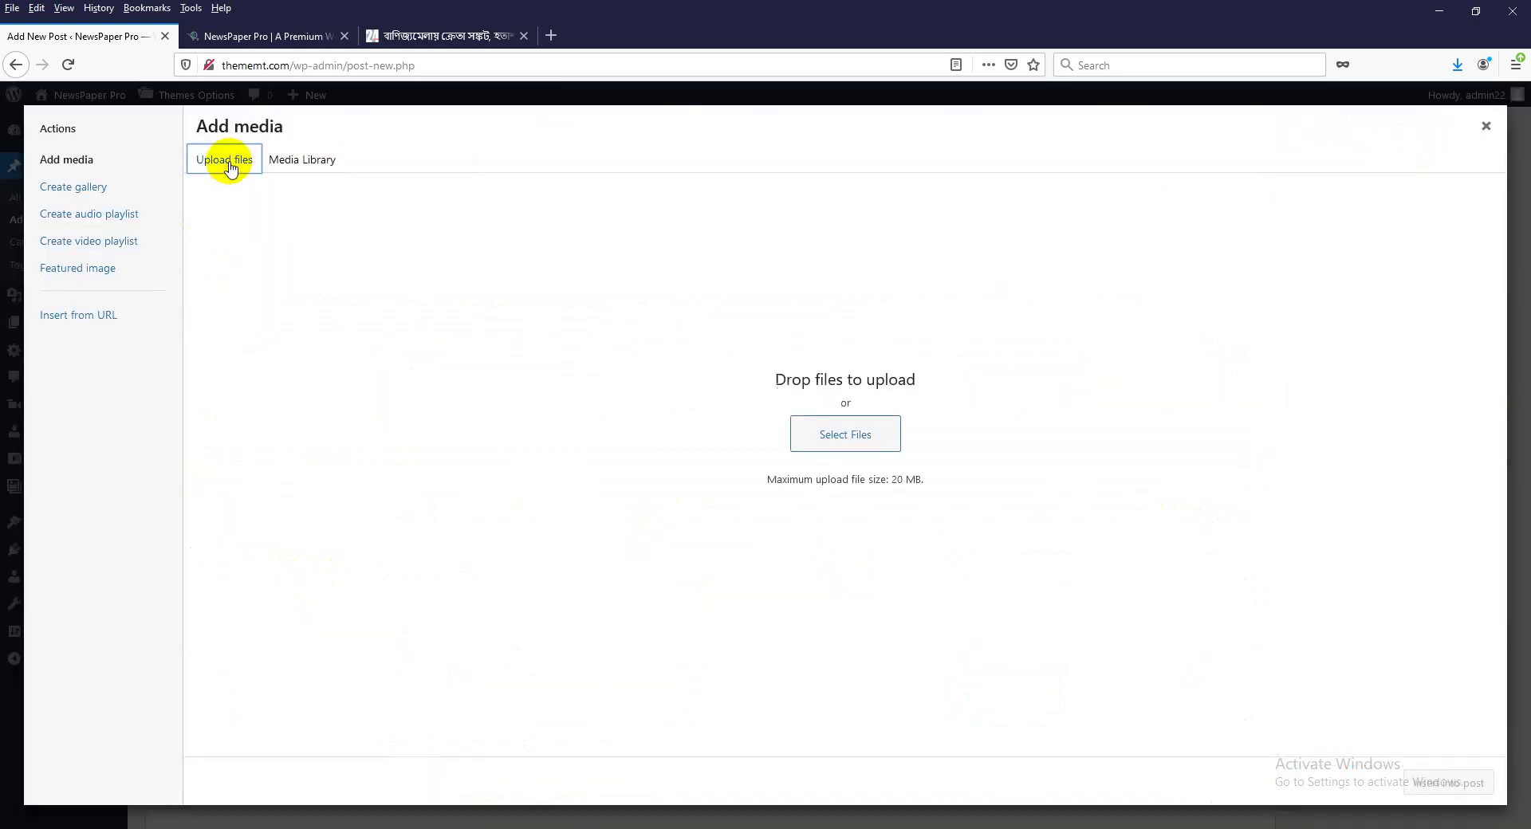
click(847, 435)
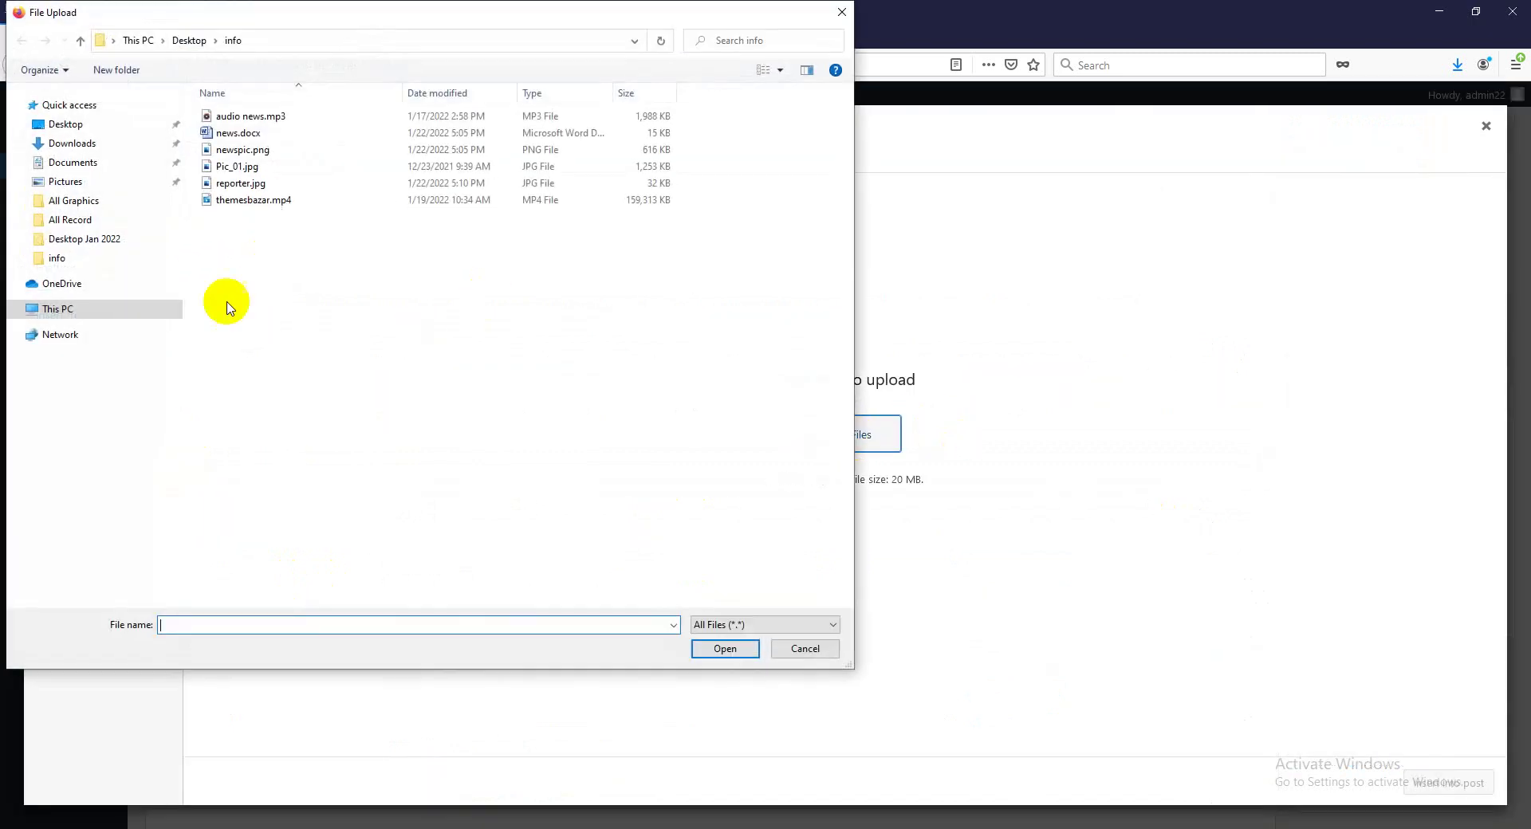
click(70, 144)
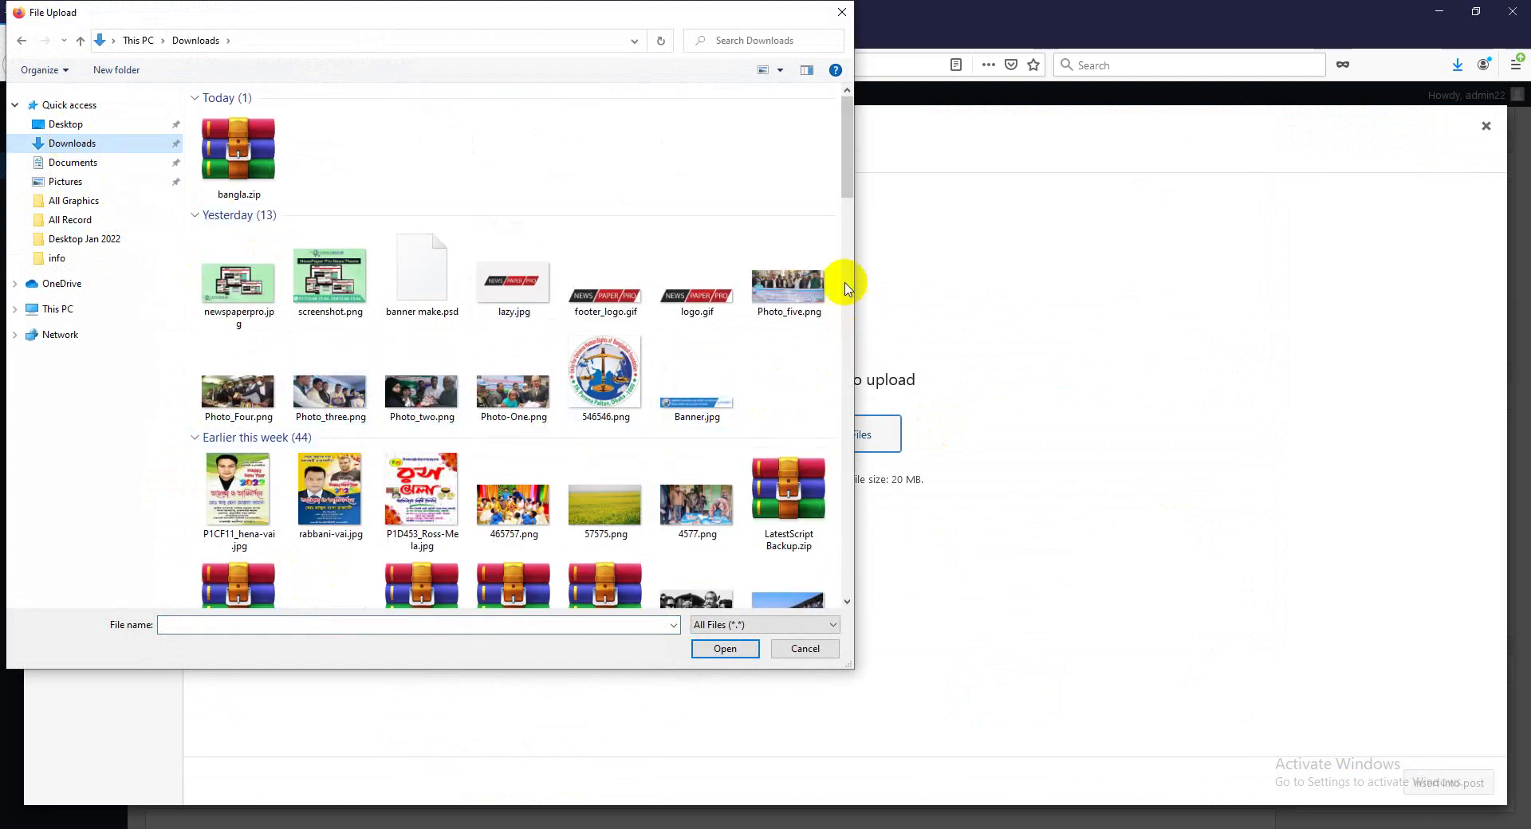
click(606, 506)
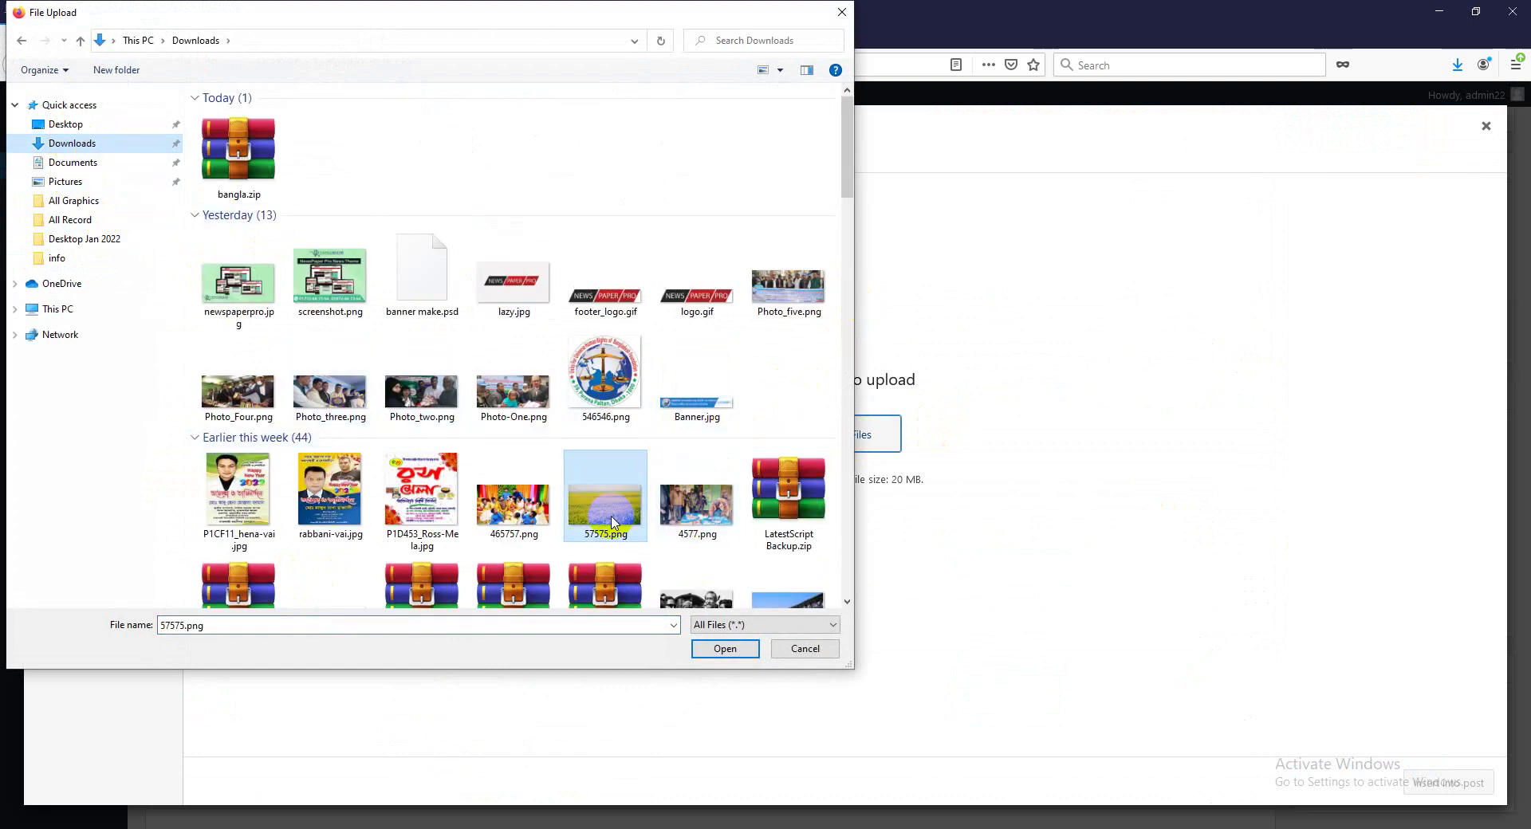
click(725, 649)
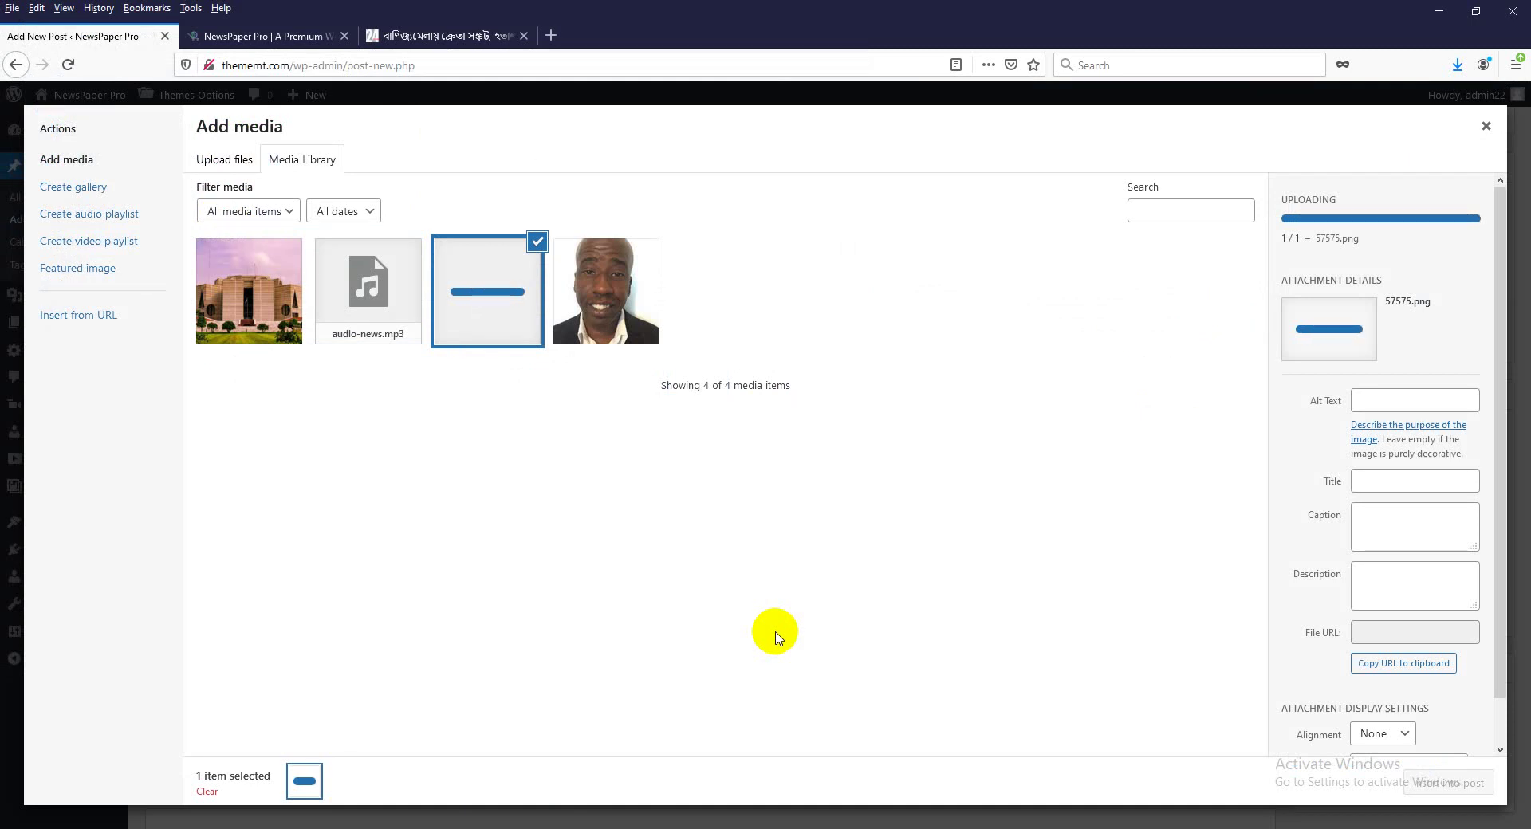
click(1388, 465)
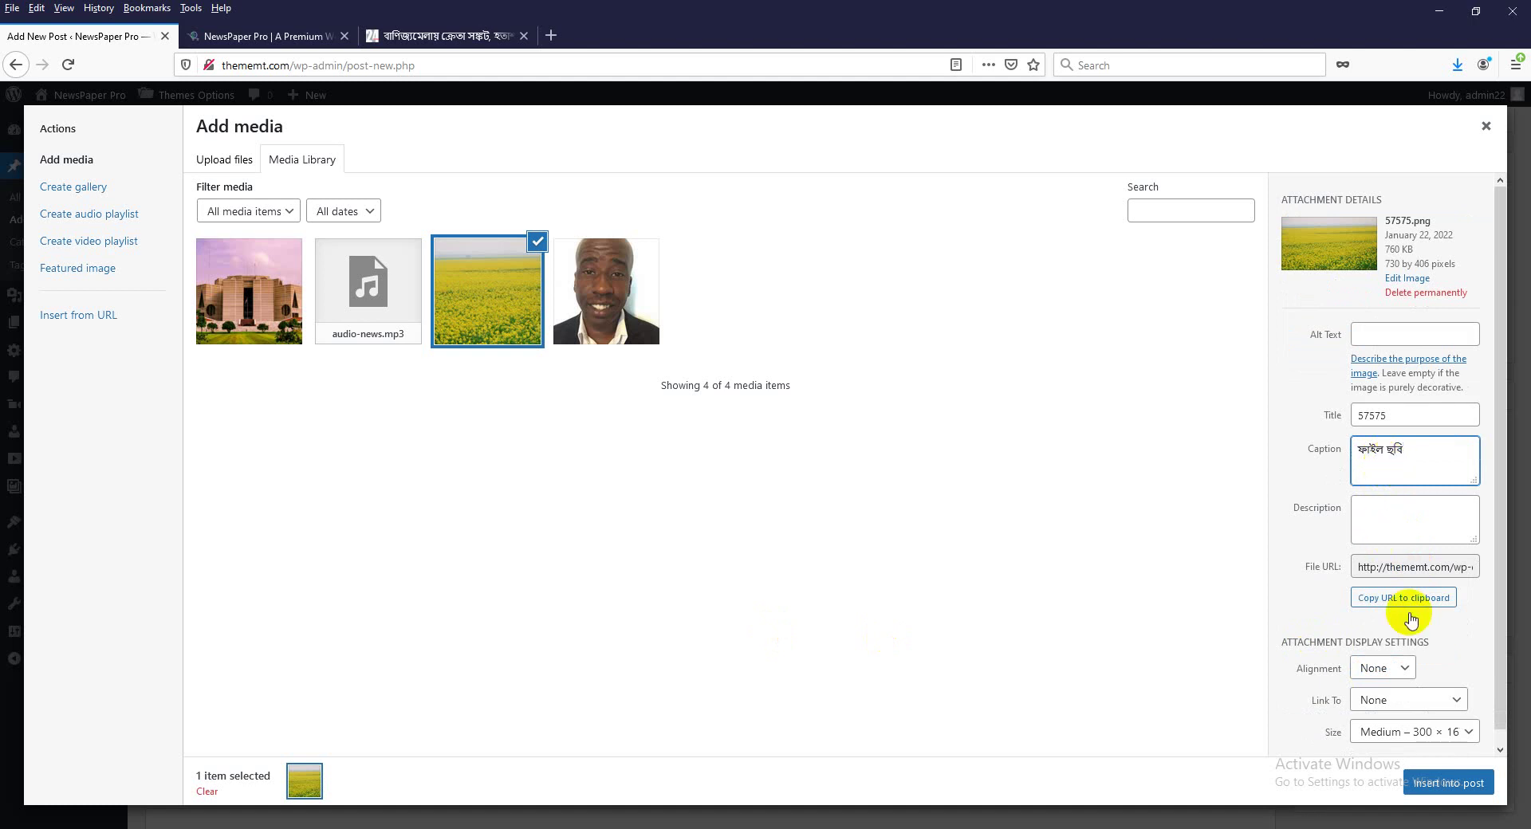
click(1462, 786)
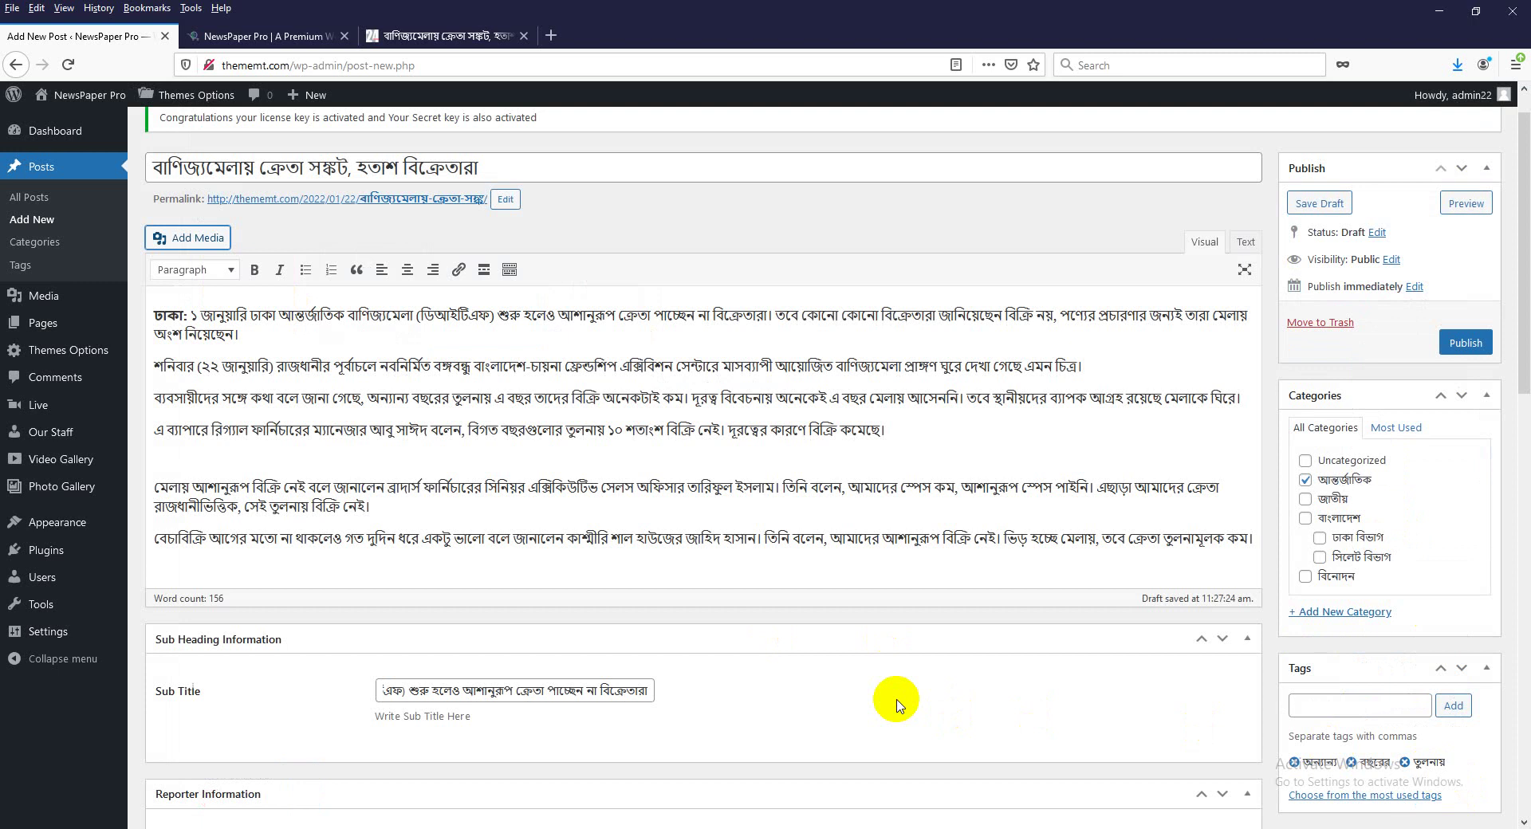
Remove the too-small mustard-field image from the post body.
scroll(897, 702, down, 3)
scroll(798, 662, up, 5)
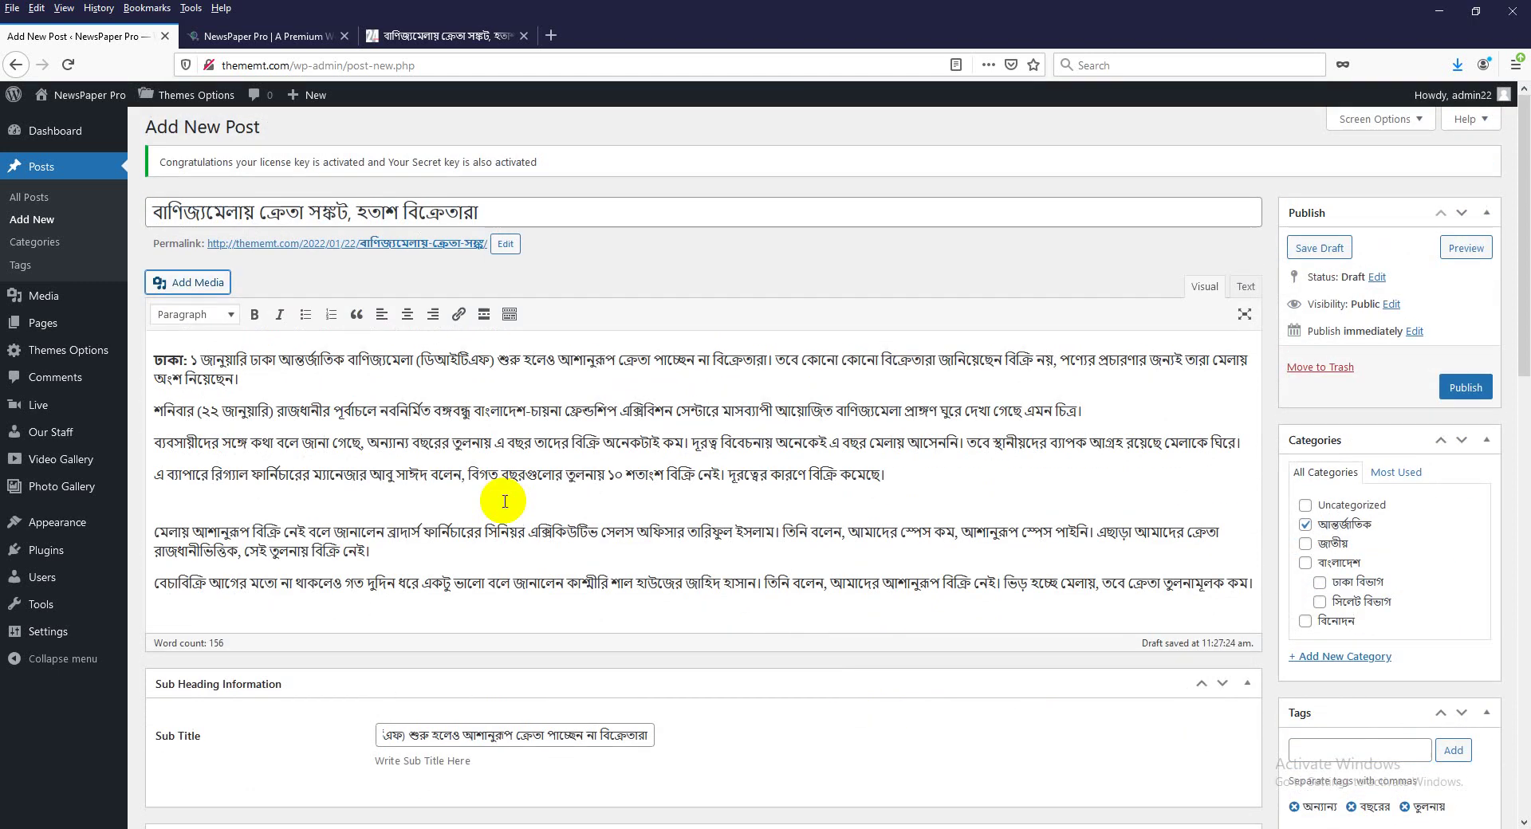
scroll(502, 504, down, 4)
click(317, 339)
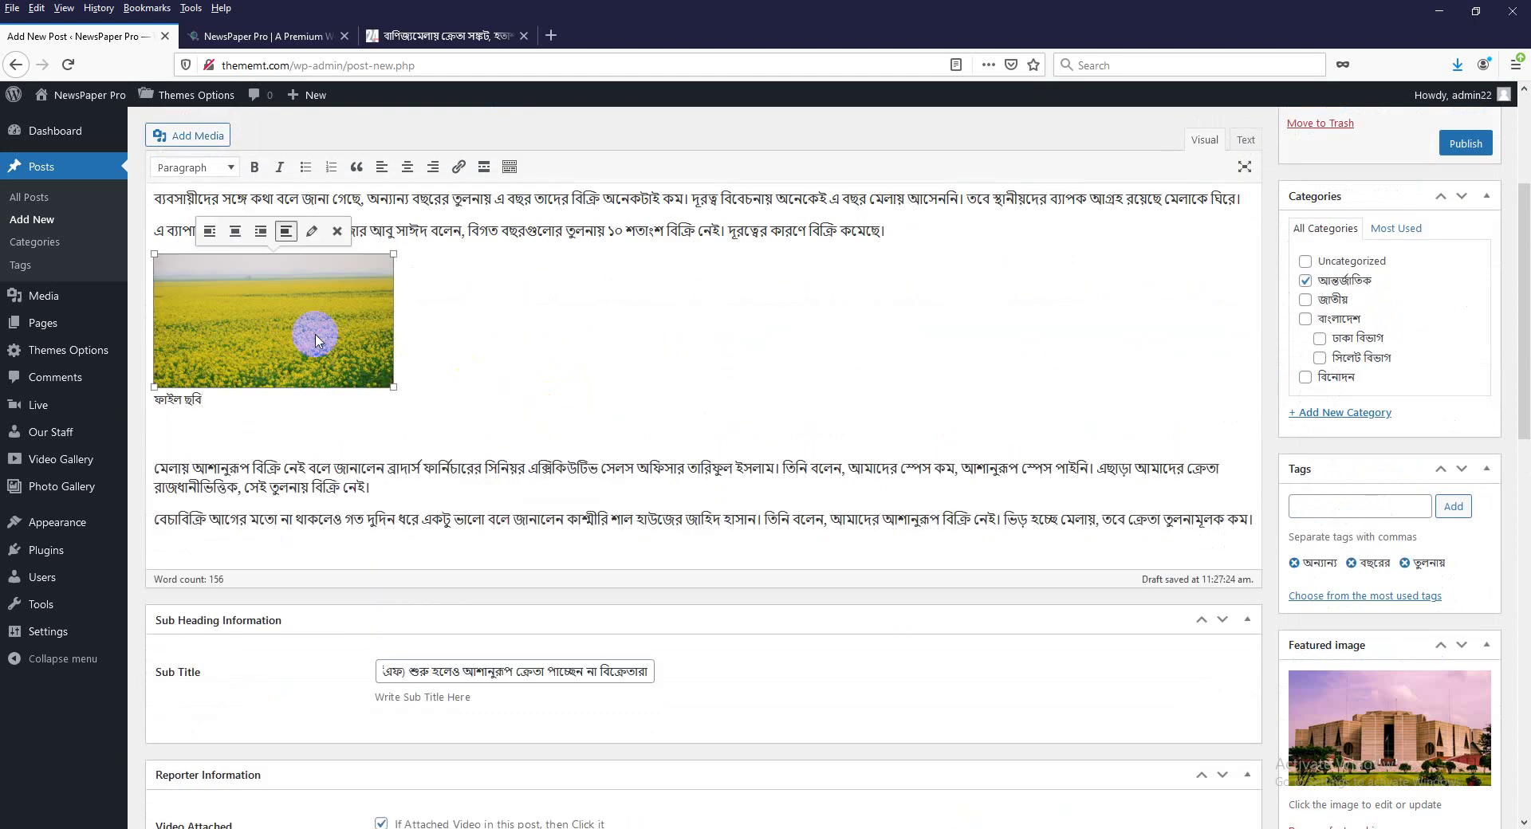
scroll(325, 369, up, 1)
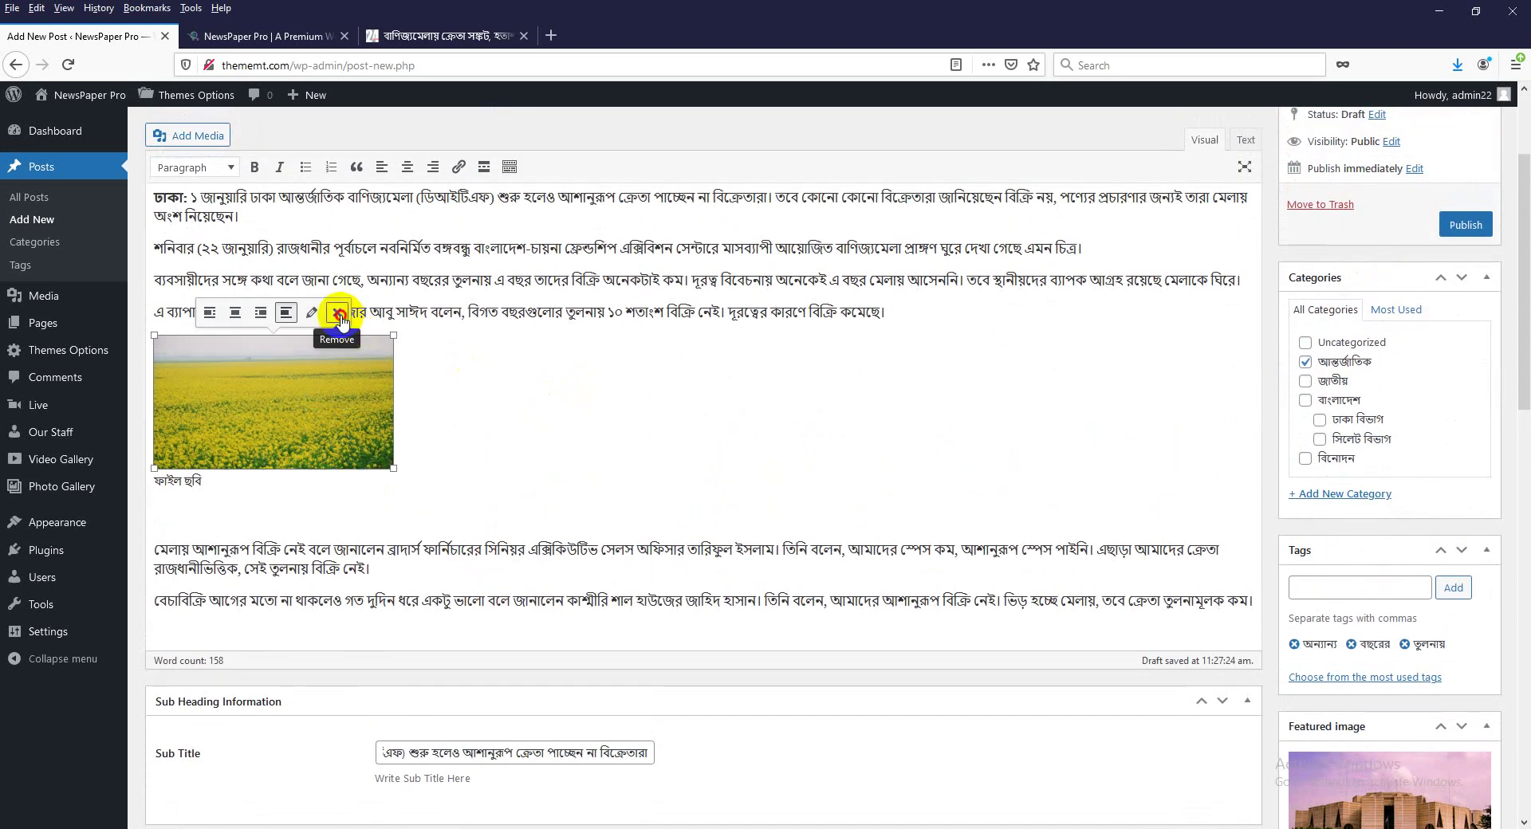
click(339, 314)
Insert 57575.png again at Full Size with Center alignment.
click(199, 137)
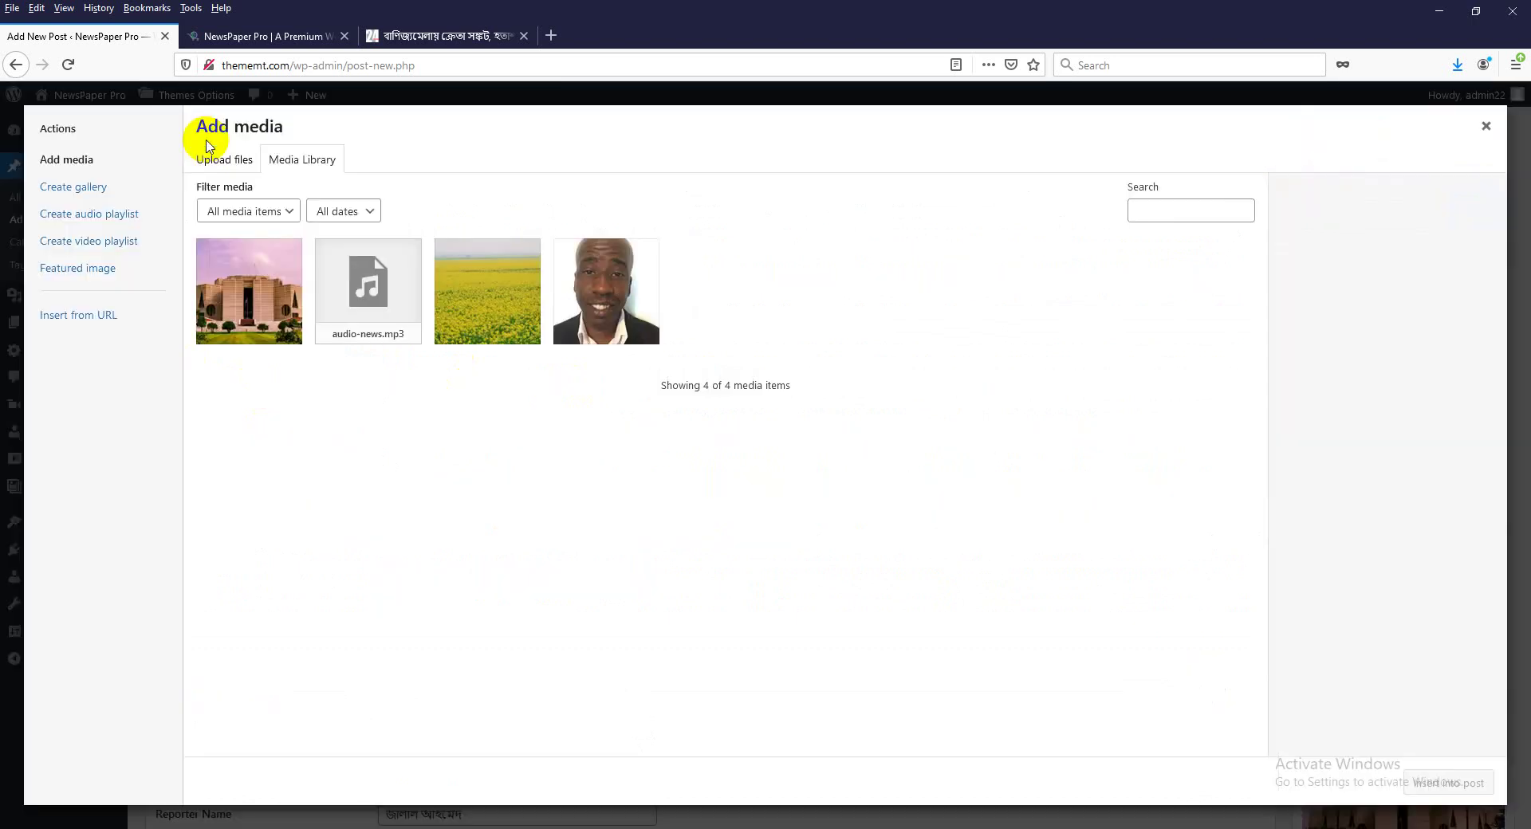
click(452, 310)
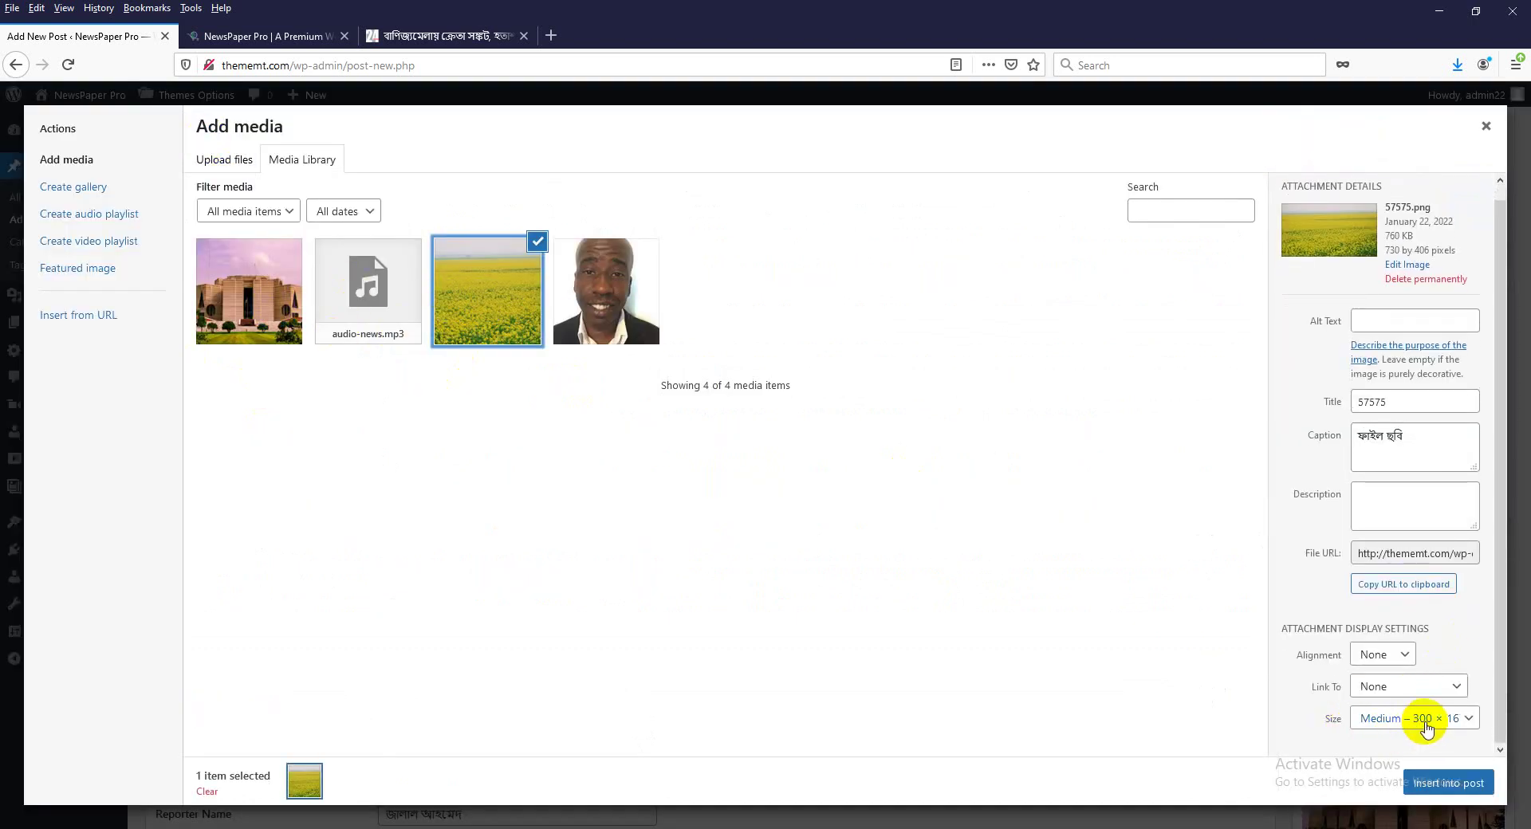
click(1438, 727)
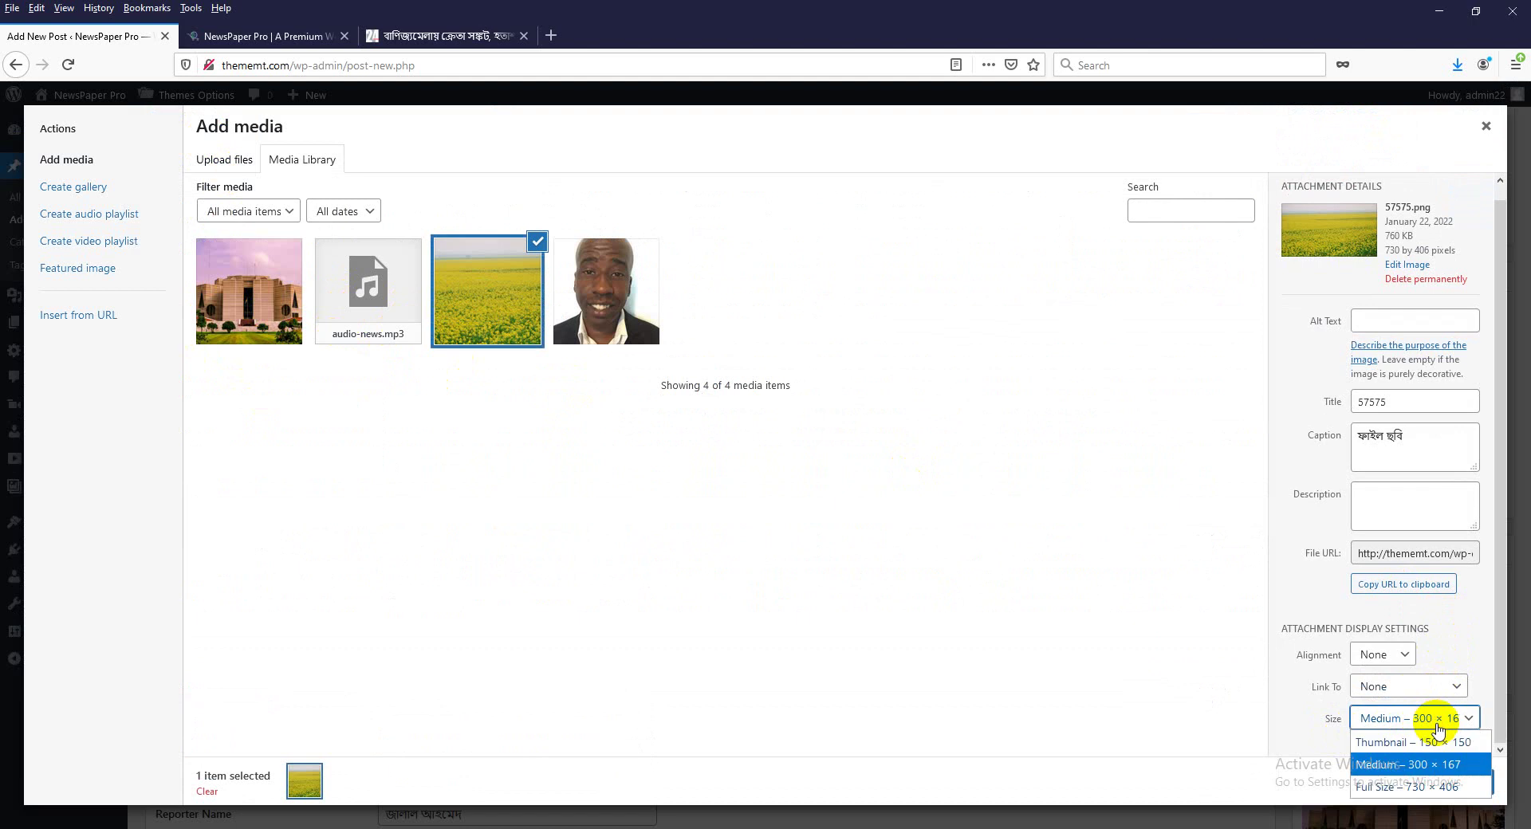
click(1421, 788)
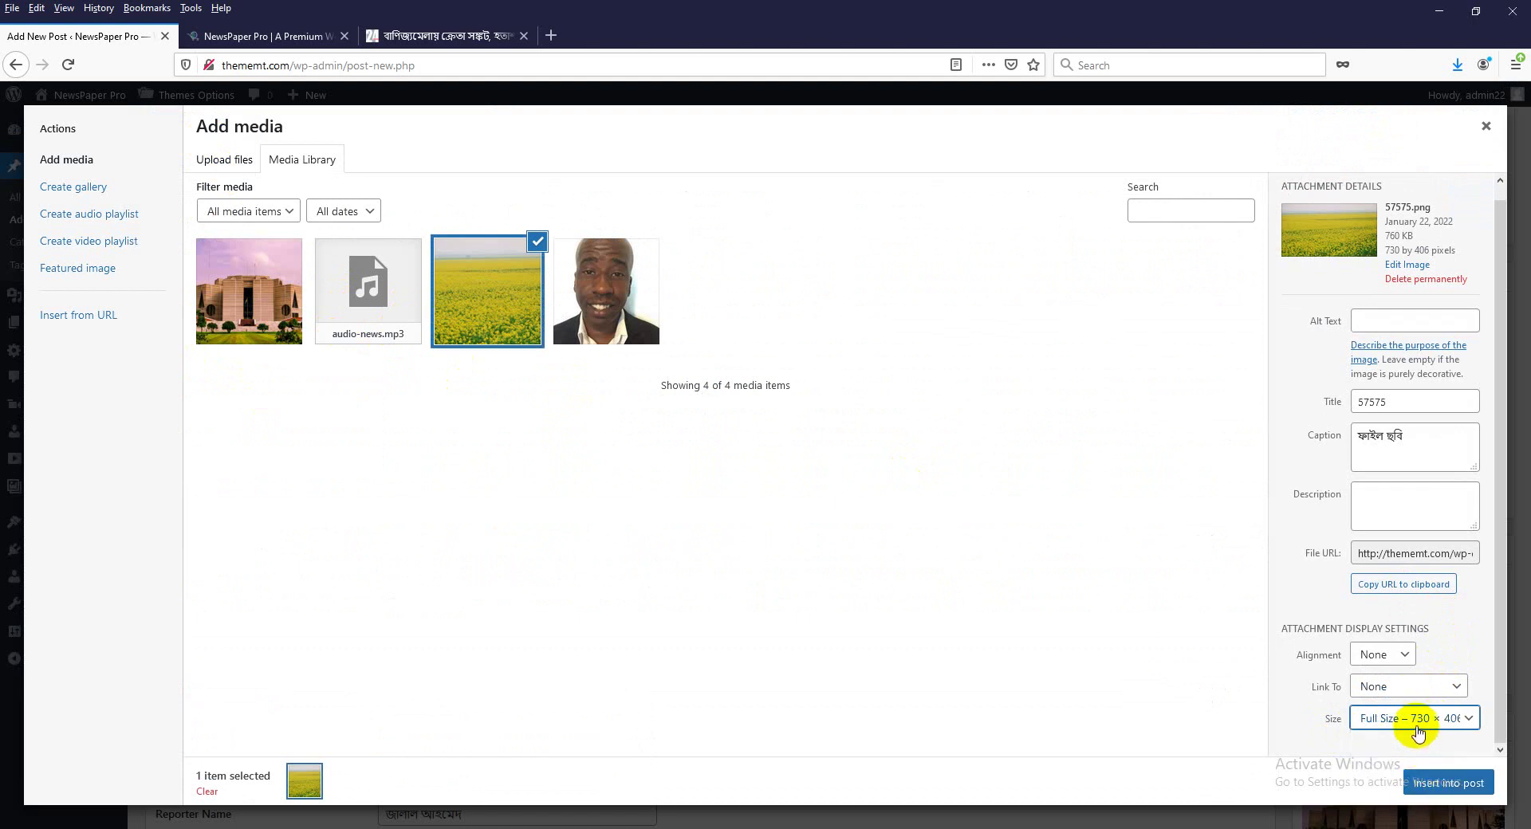
click(1392, 665)
click(1388, 700)
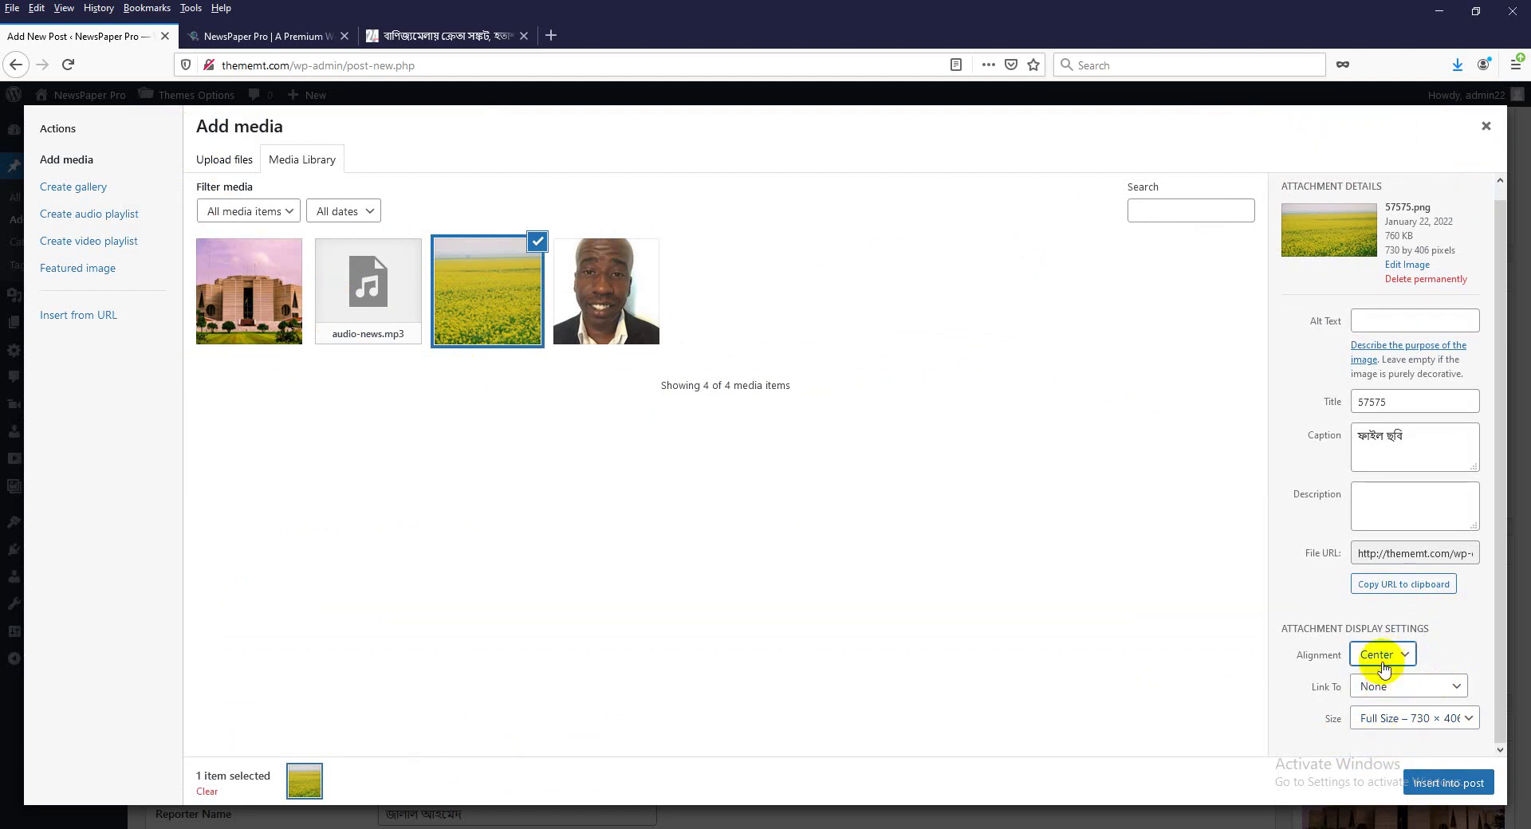
click(1408, 724)
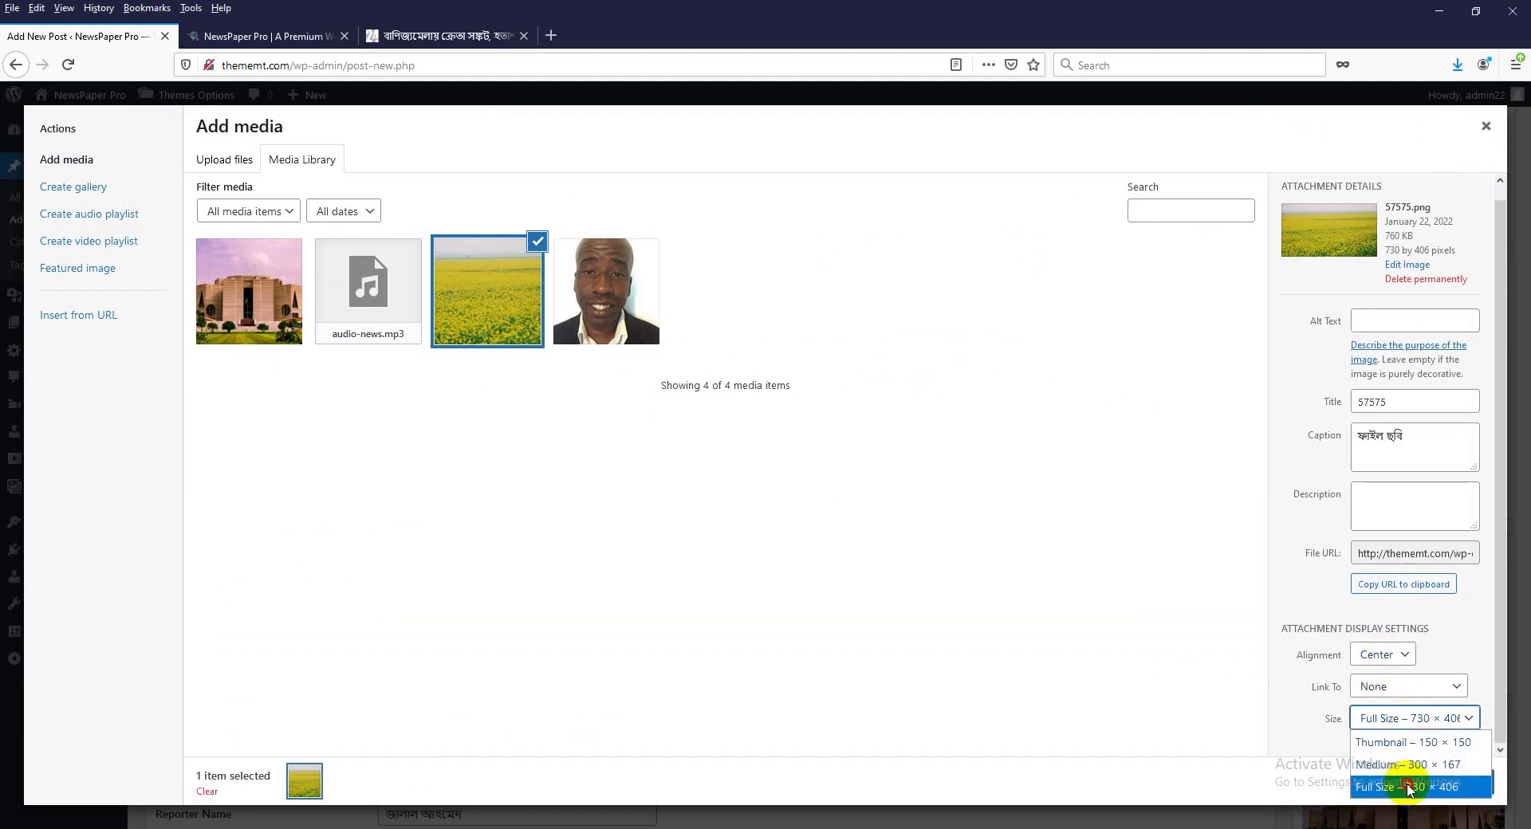
click(1409, 785)
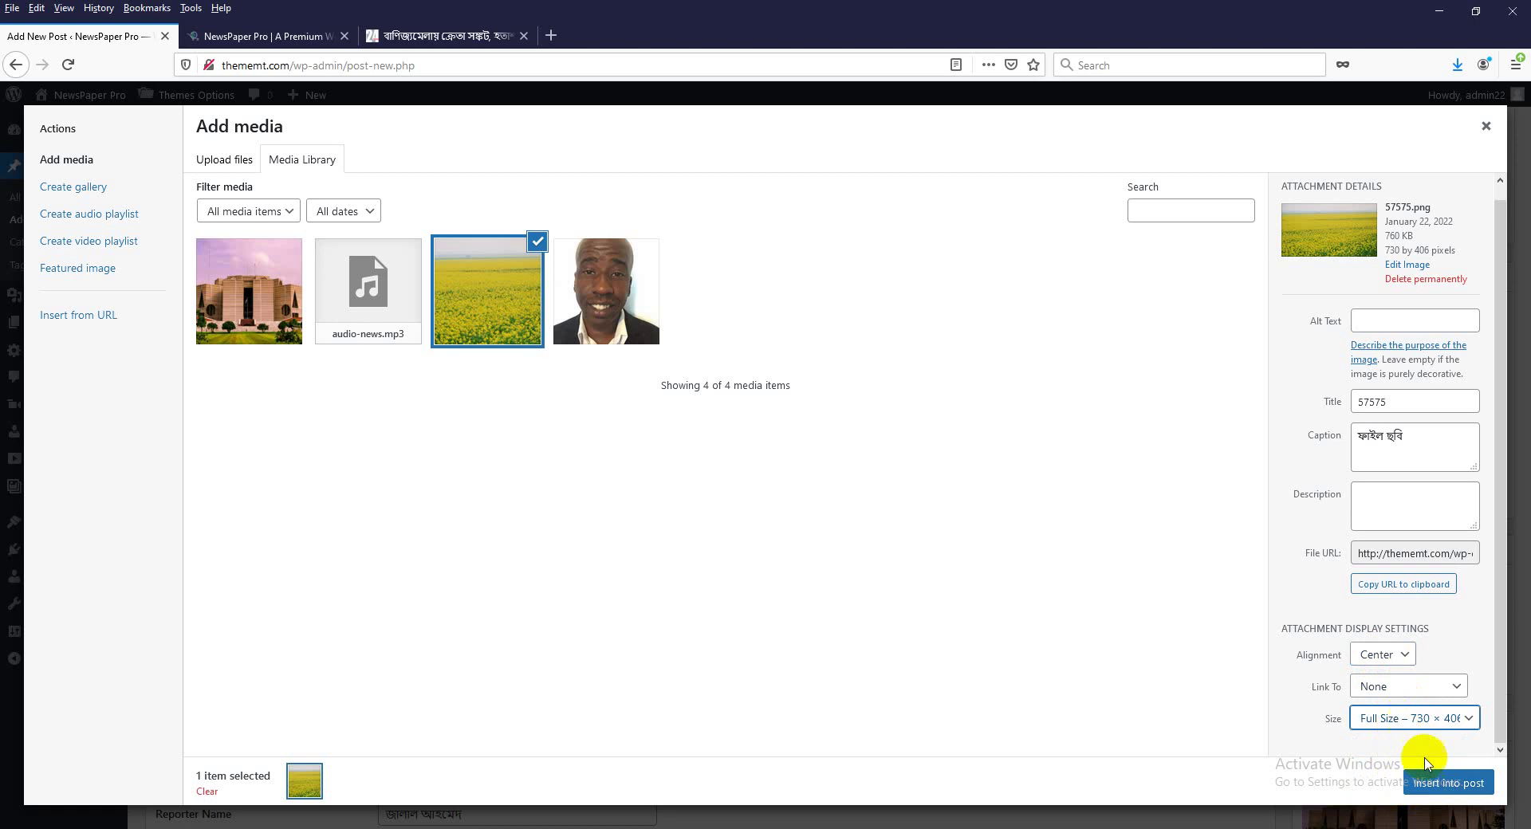
click(1448, 784)
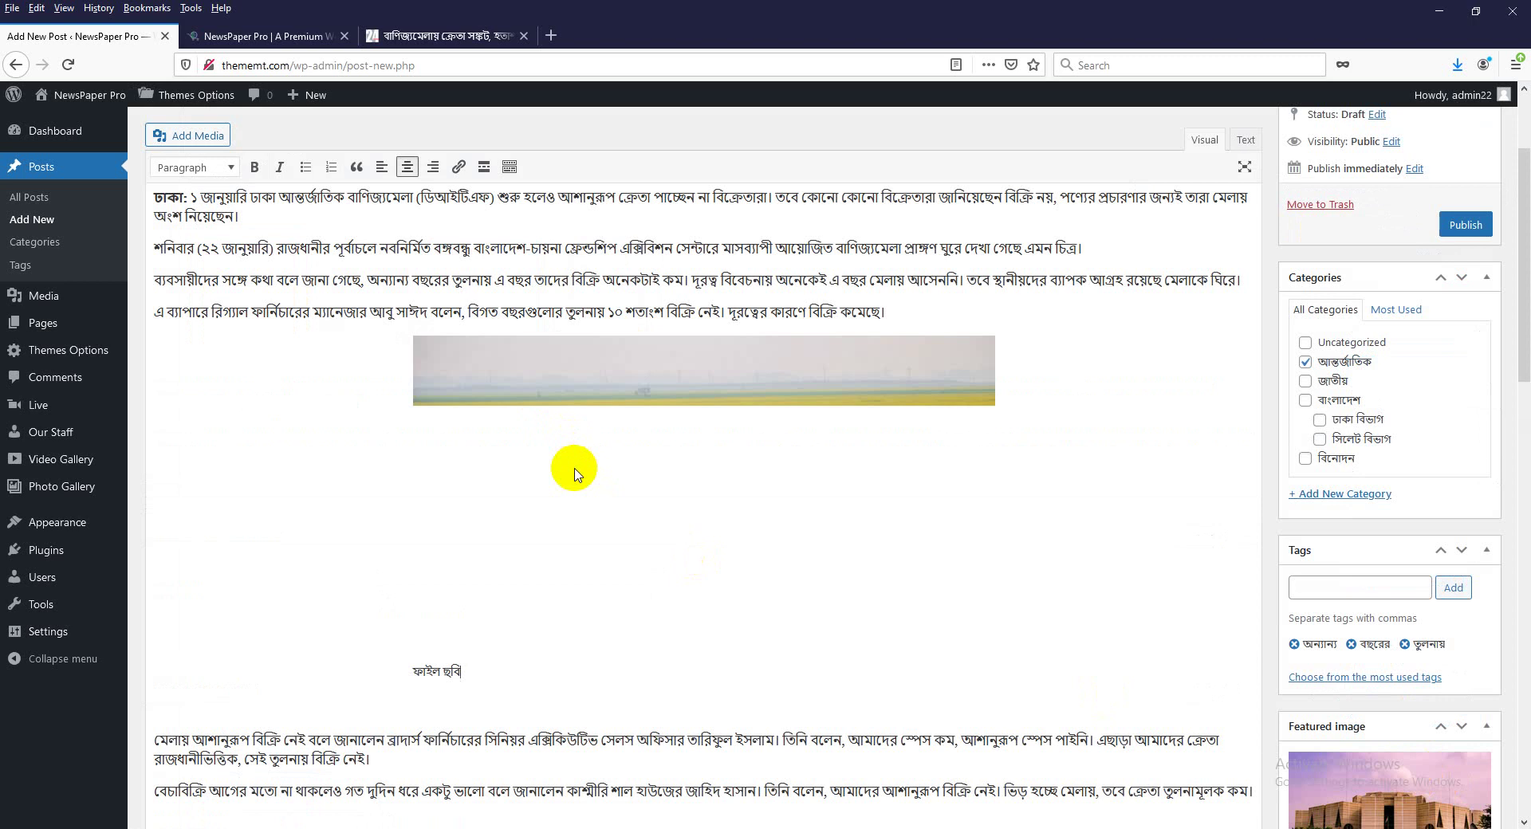
click(574, 472)
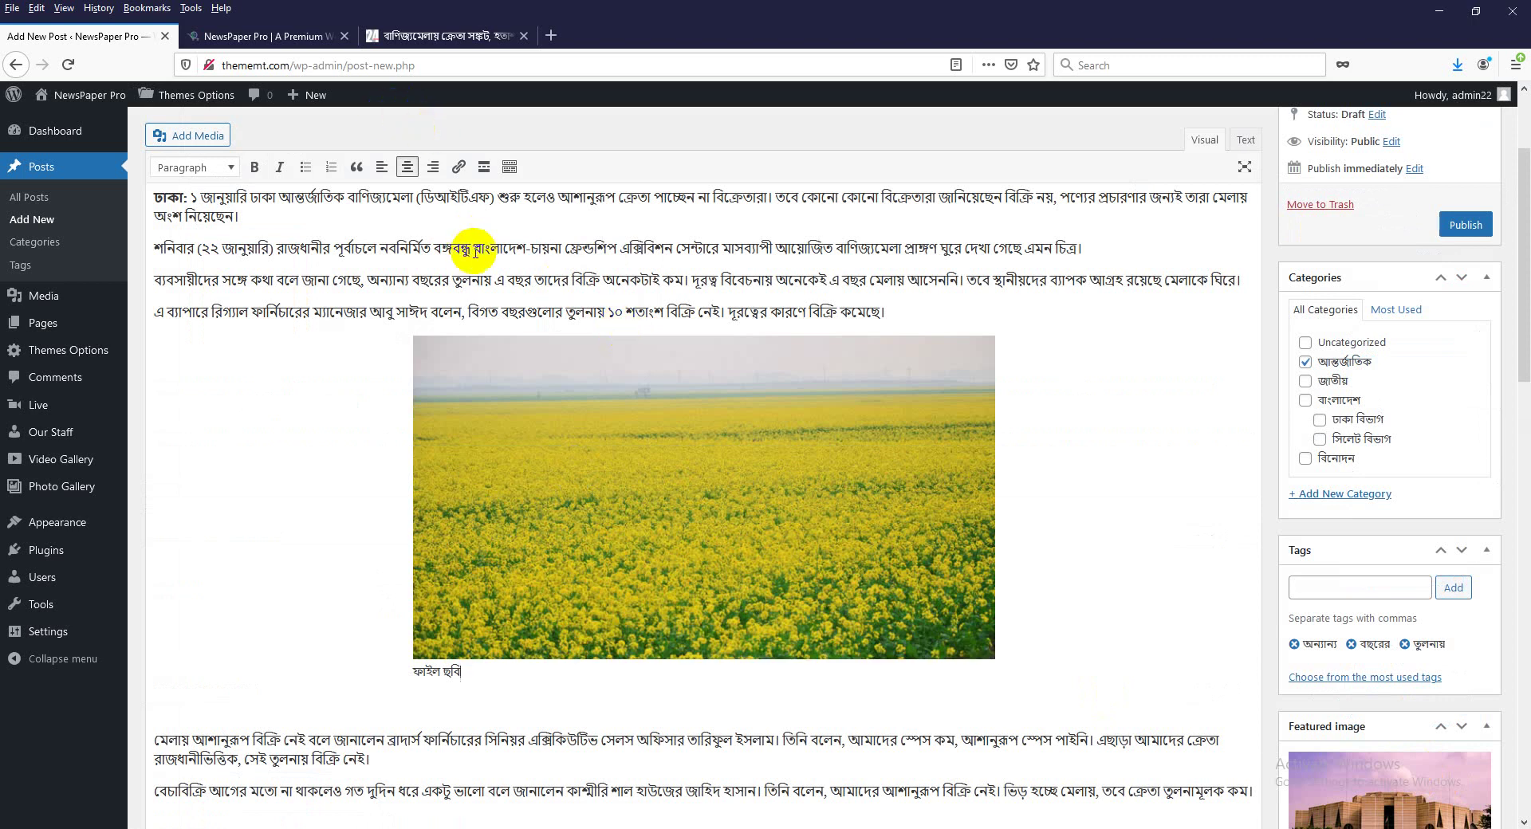
scroll(658, 458, down, 2)
scroll(658, 459, down, 4)
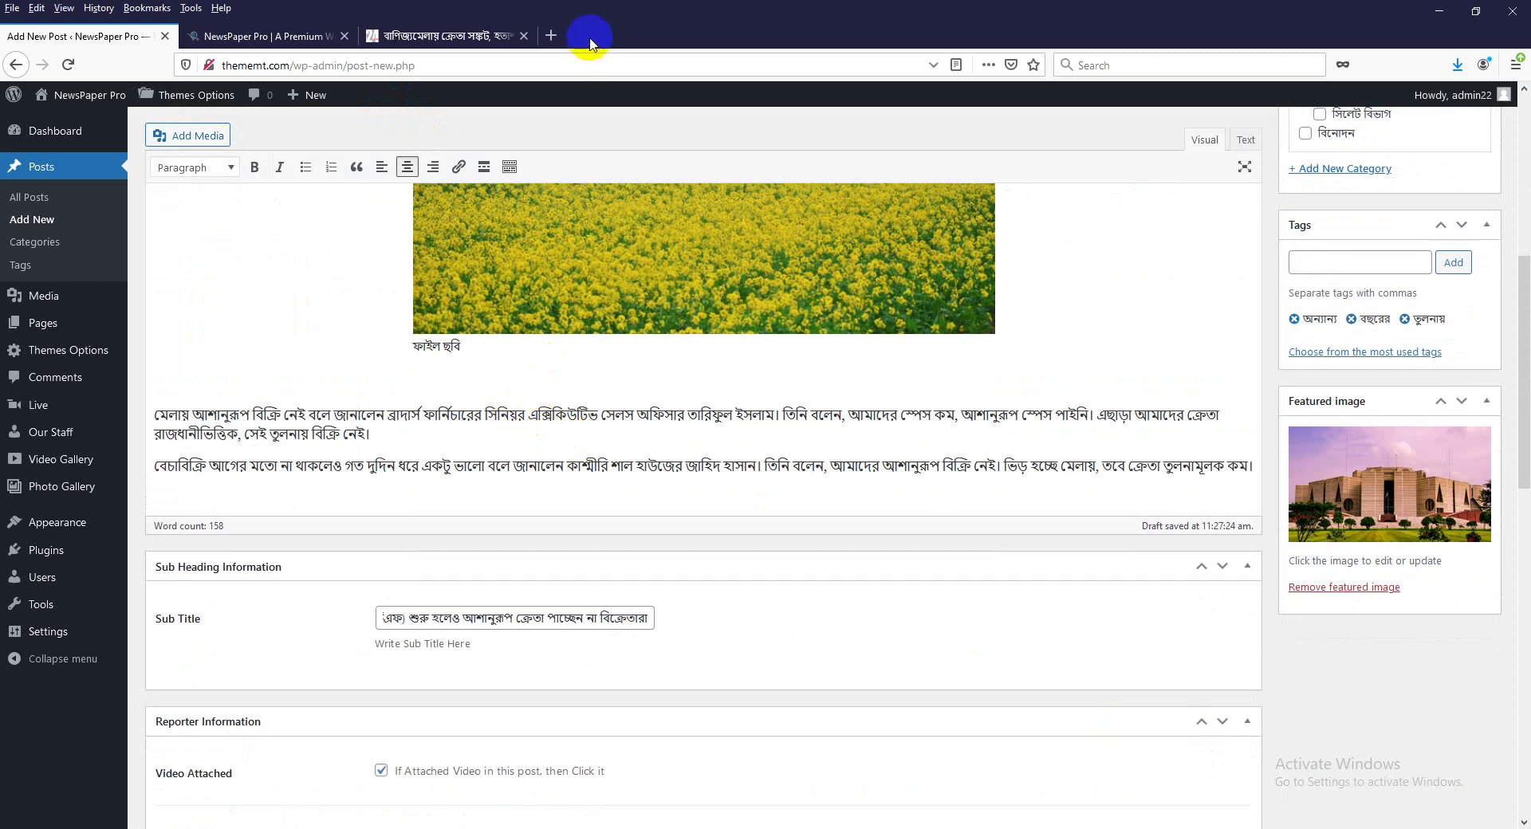
Open YouTube in a new tab and play the Prithibi Na Januk mix video.
click(551, 37)
text(চগজ)
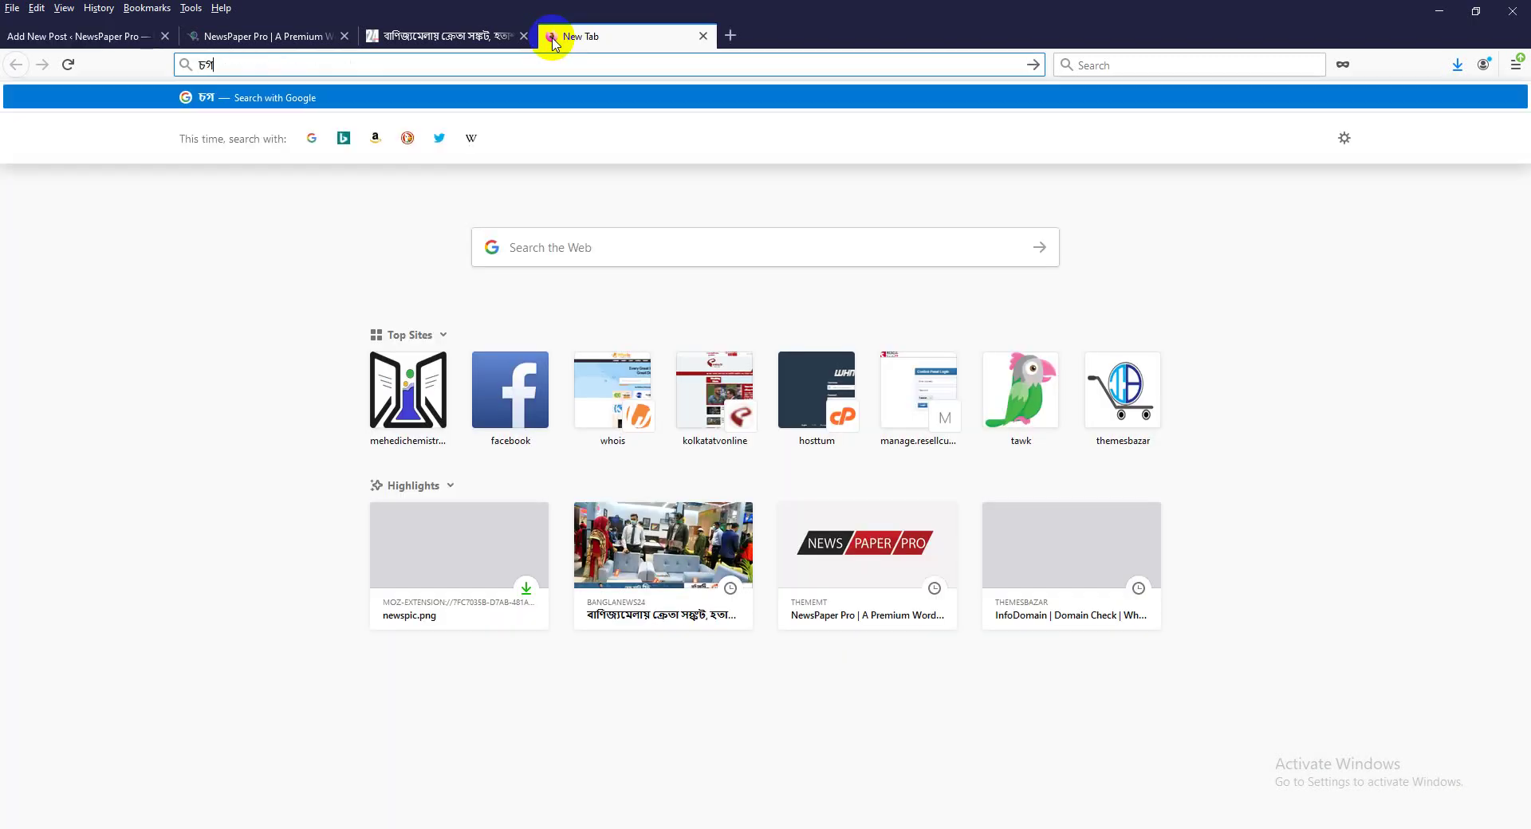
key(BackSpace)
key(BackSpace)
key(BackSpace)
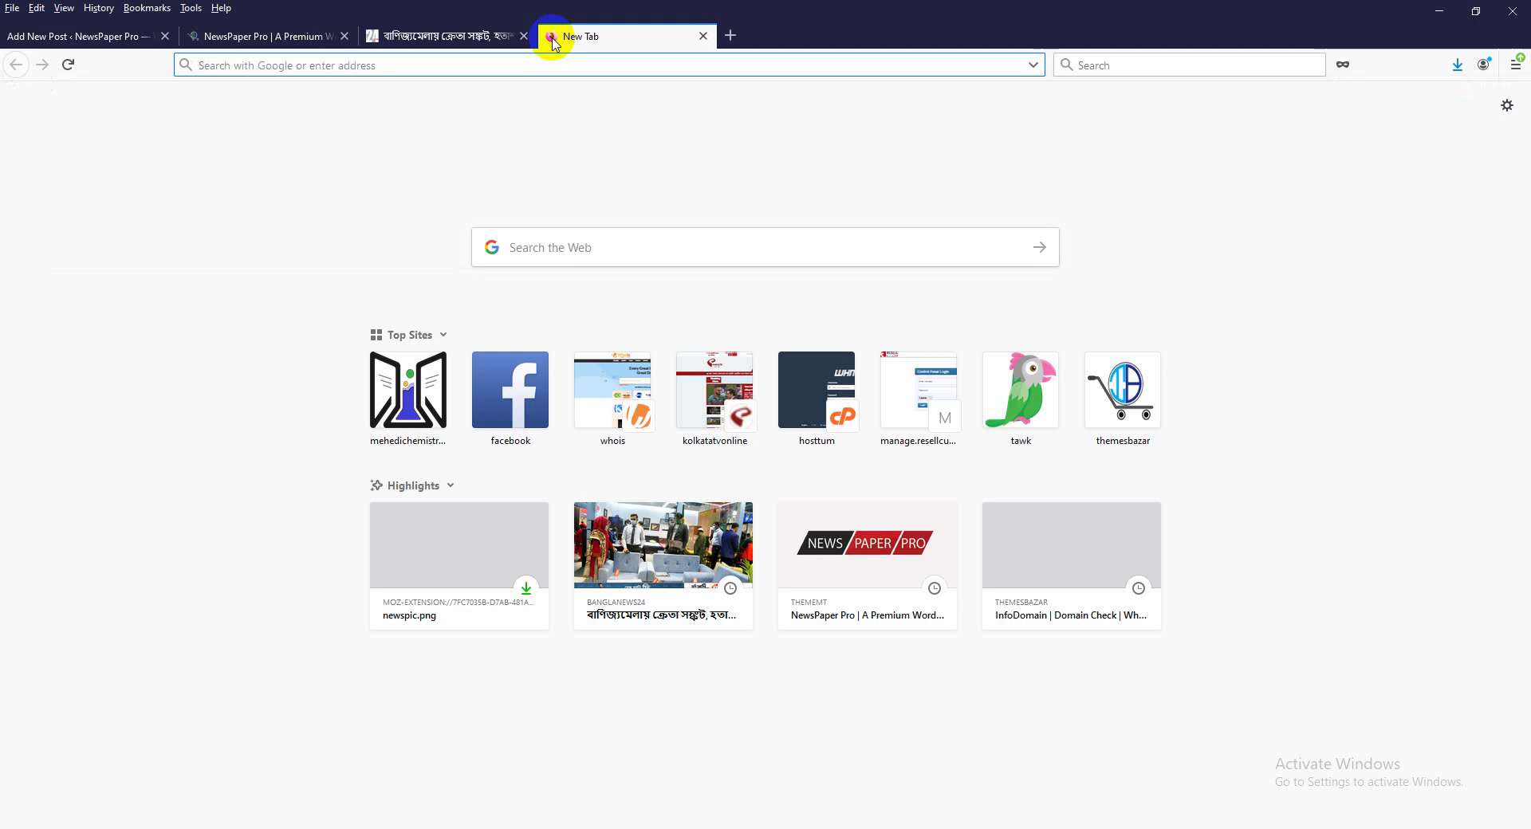
text(youtube.com)
key(Return)
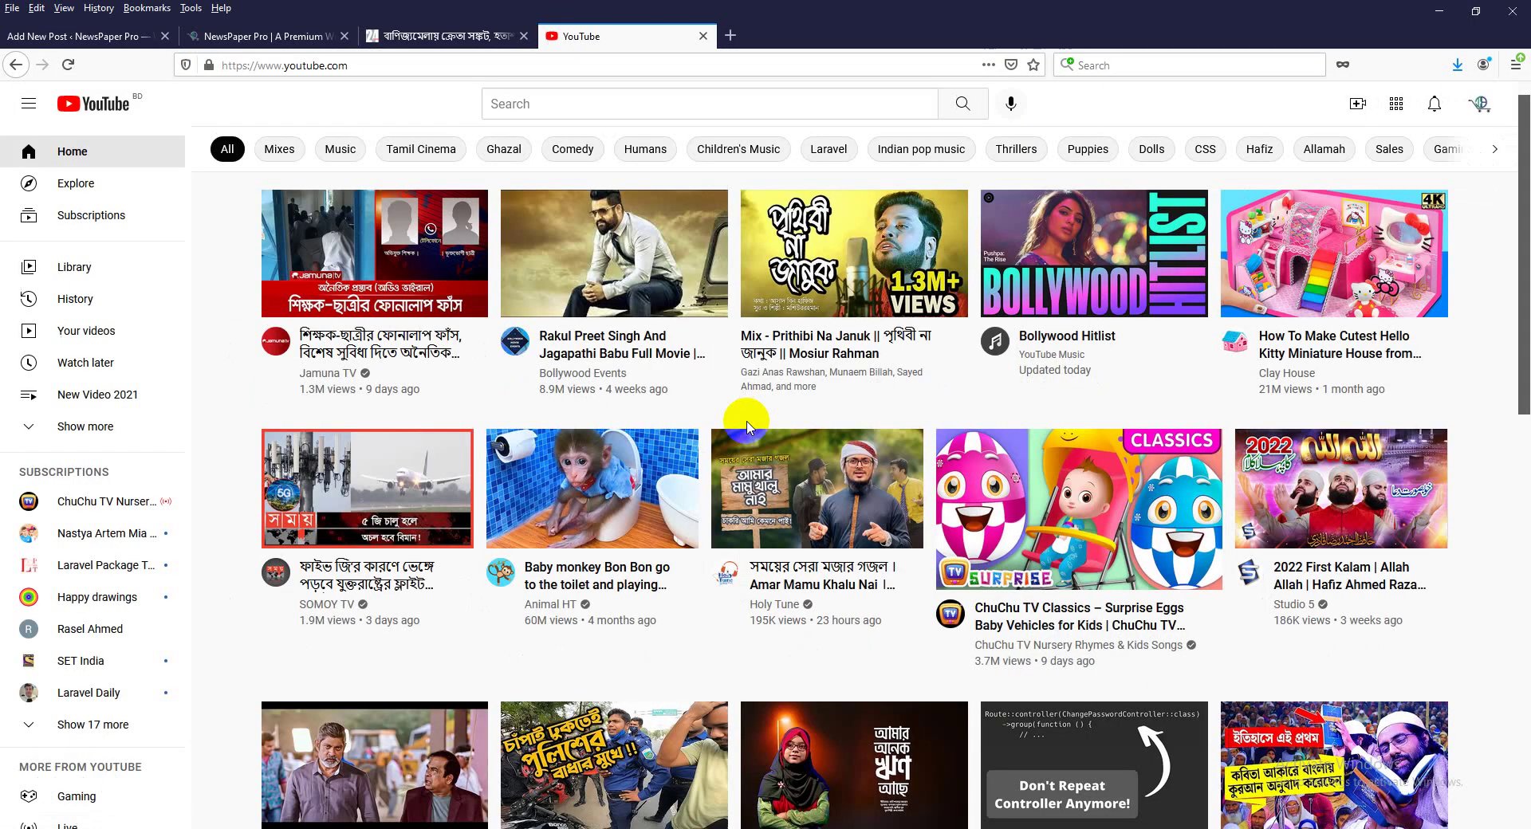
click(866, 351)
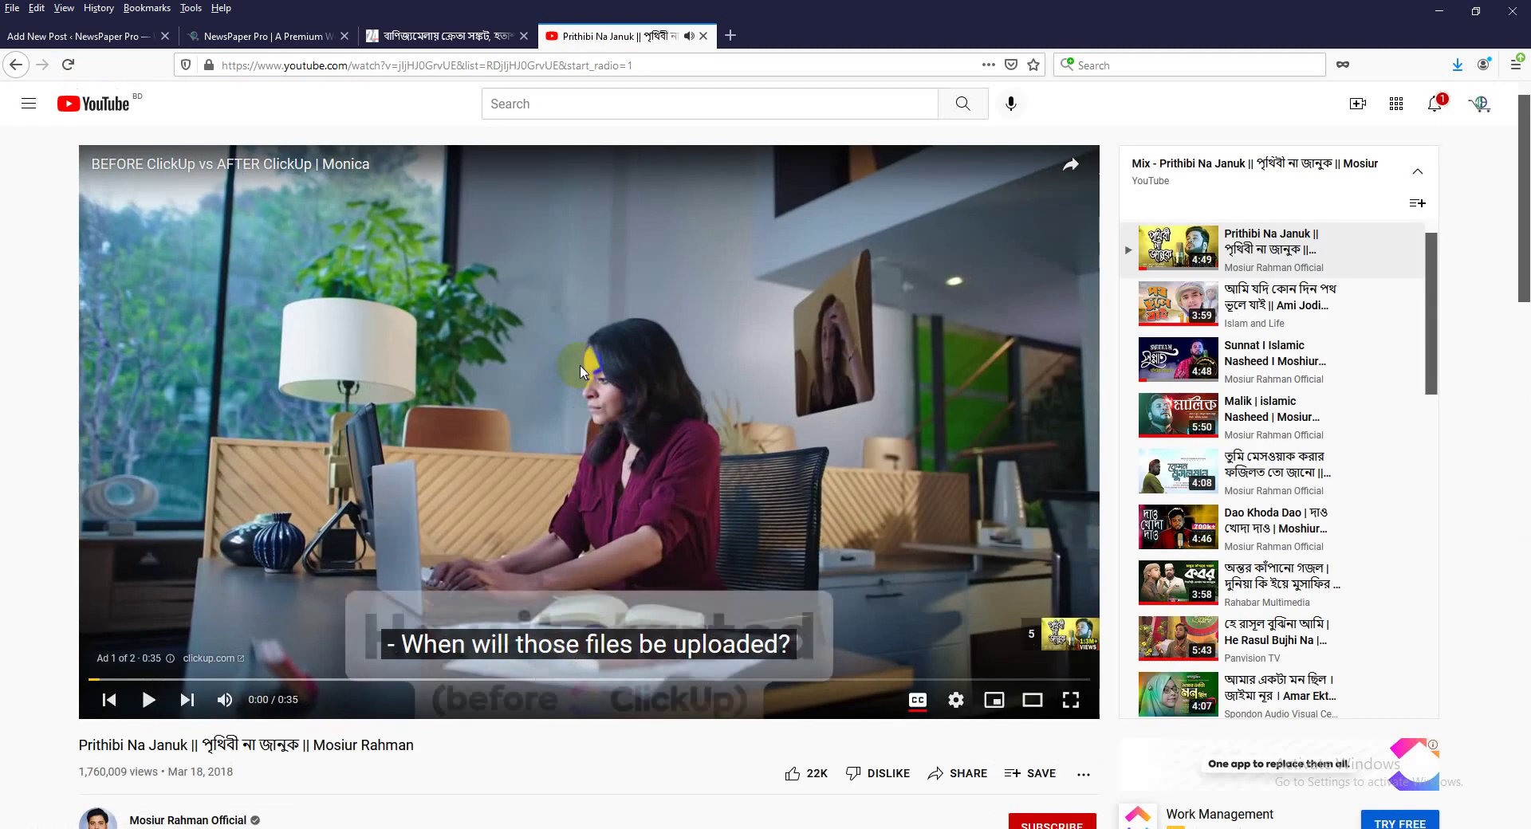
Open a related video about the singer and copy its watch?v=fTTiYCFZ2V0 address.
scroll(1347, 549, down, 3)
scroll(1459, 603, down, 4)
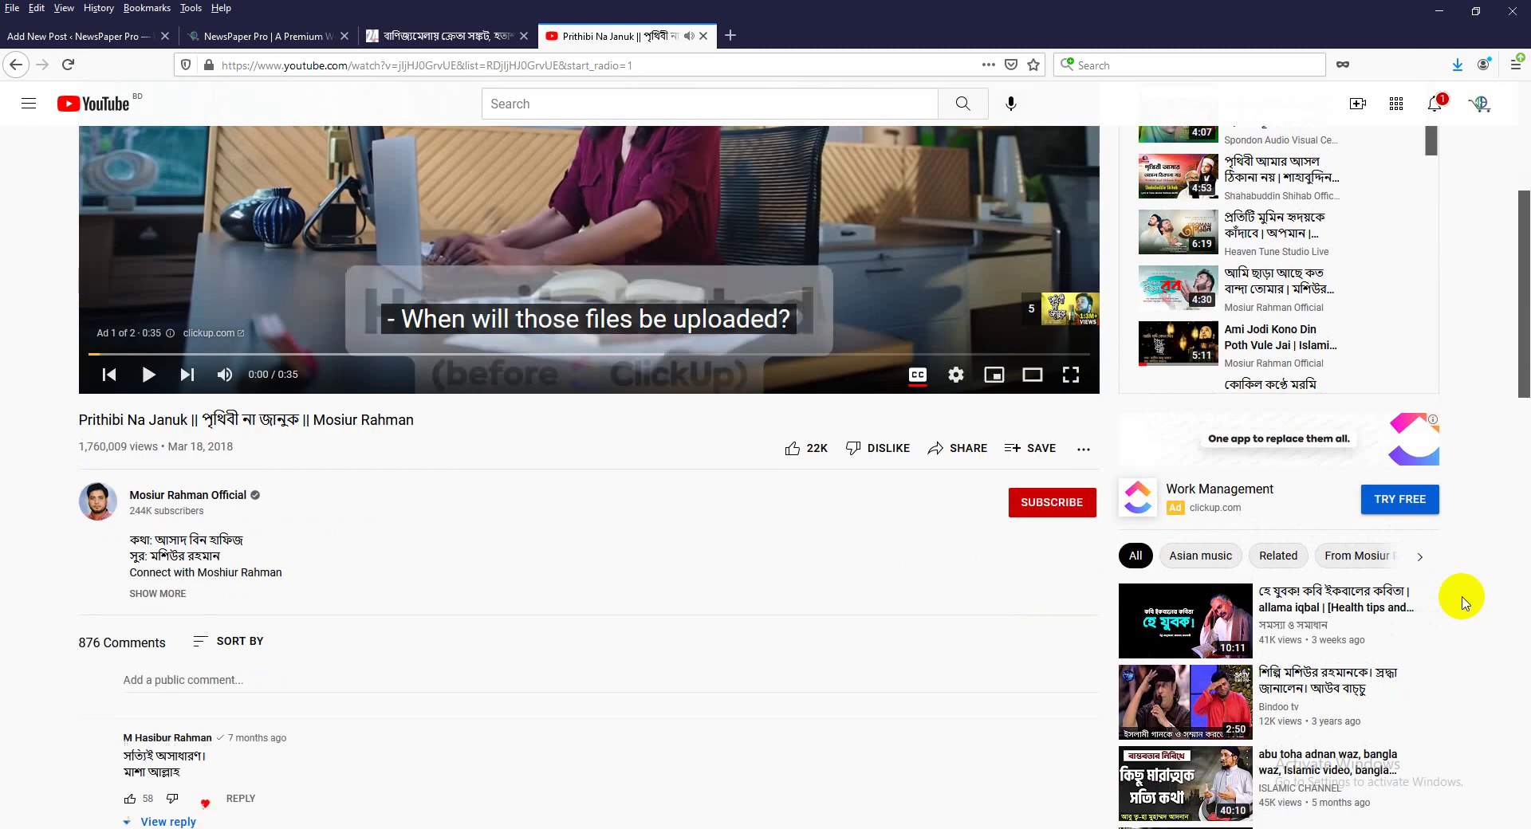
scroll(1411, 678, down, 1)
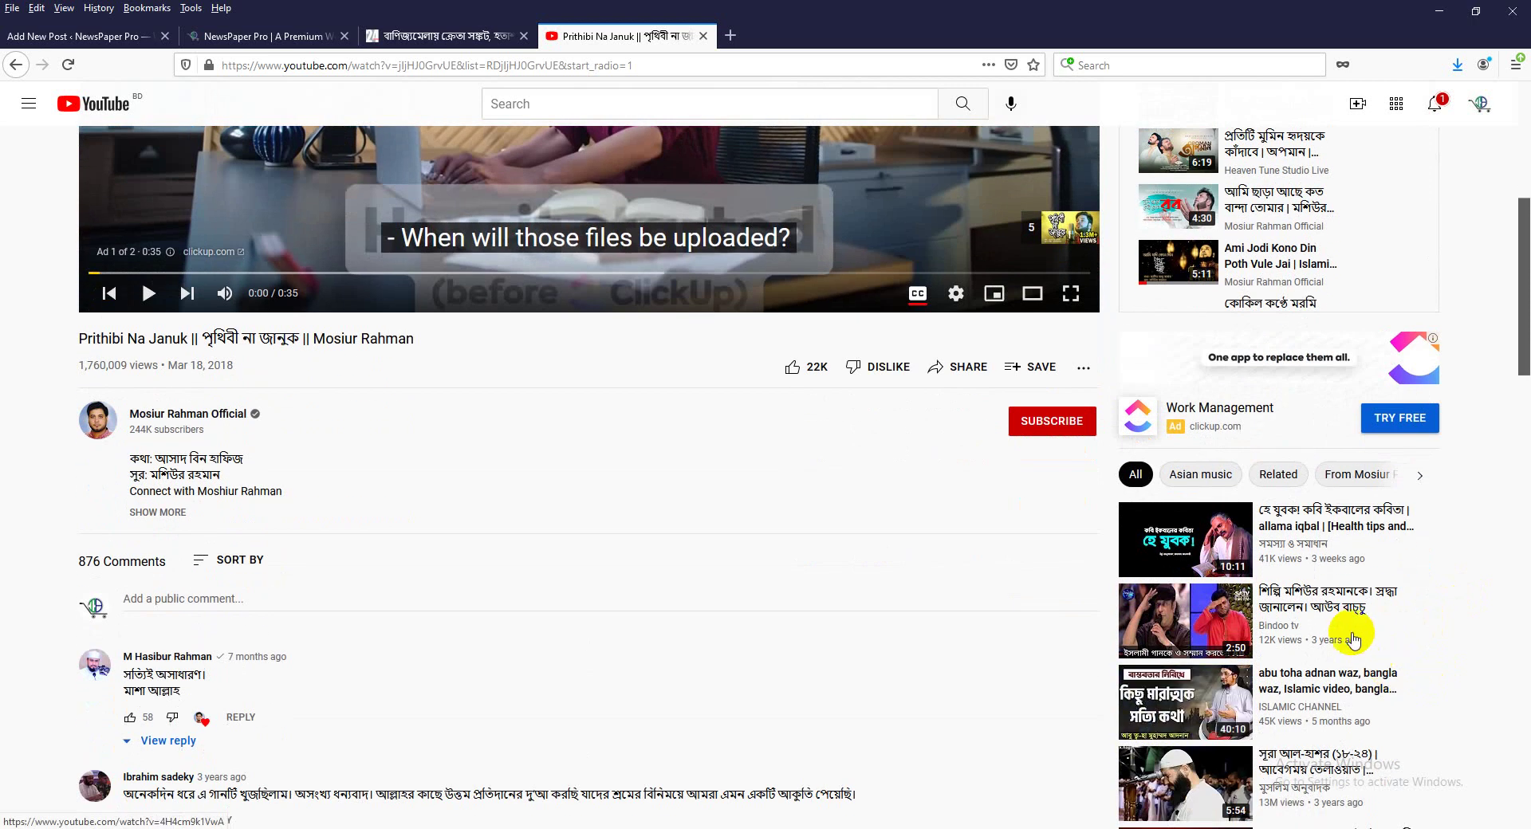
click(1324, 611)
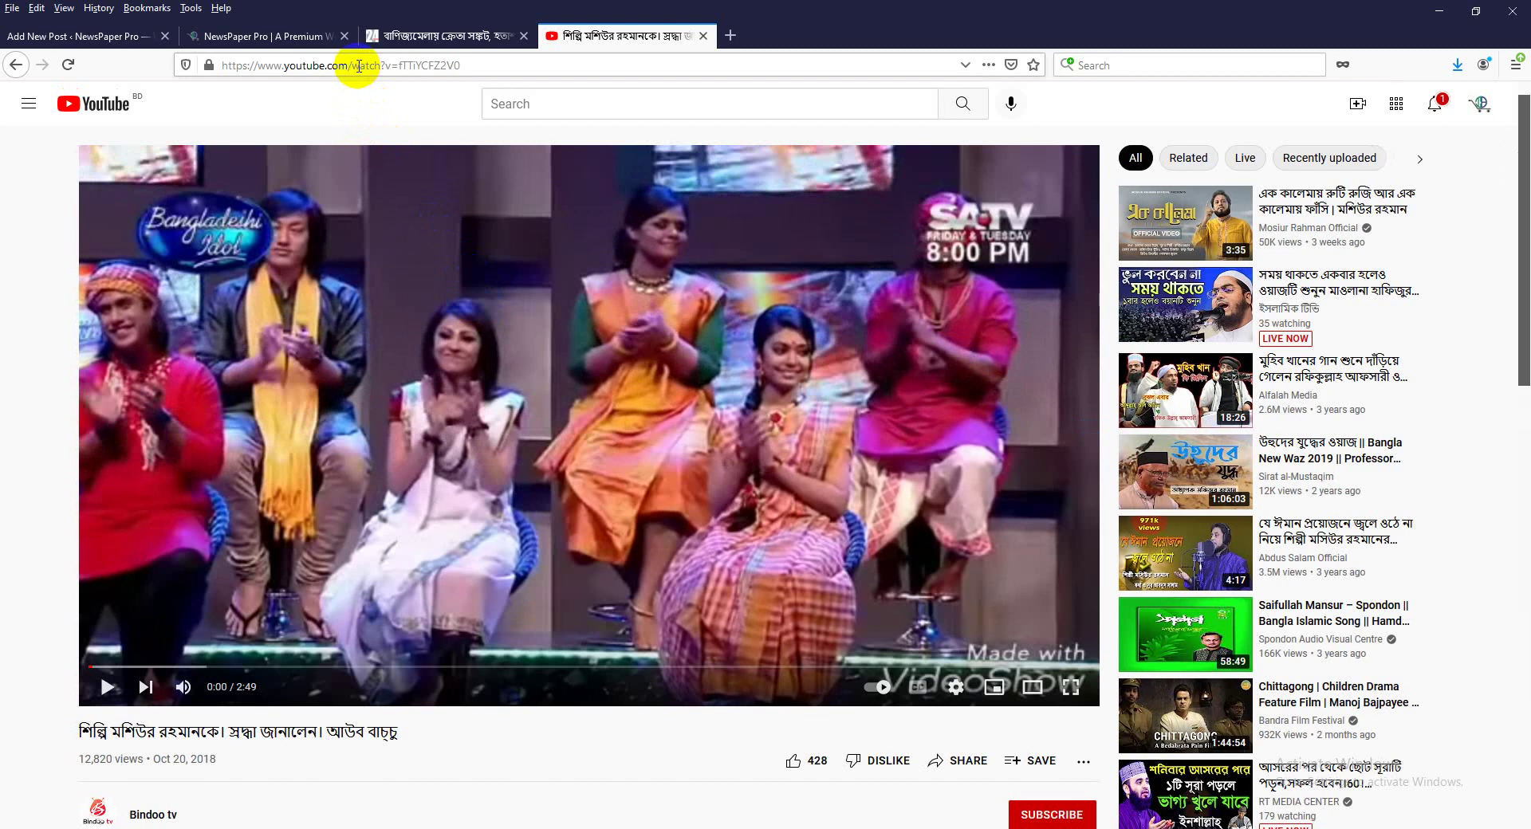
click(359, 66)
right_click(369, 71)
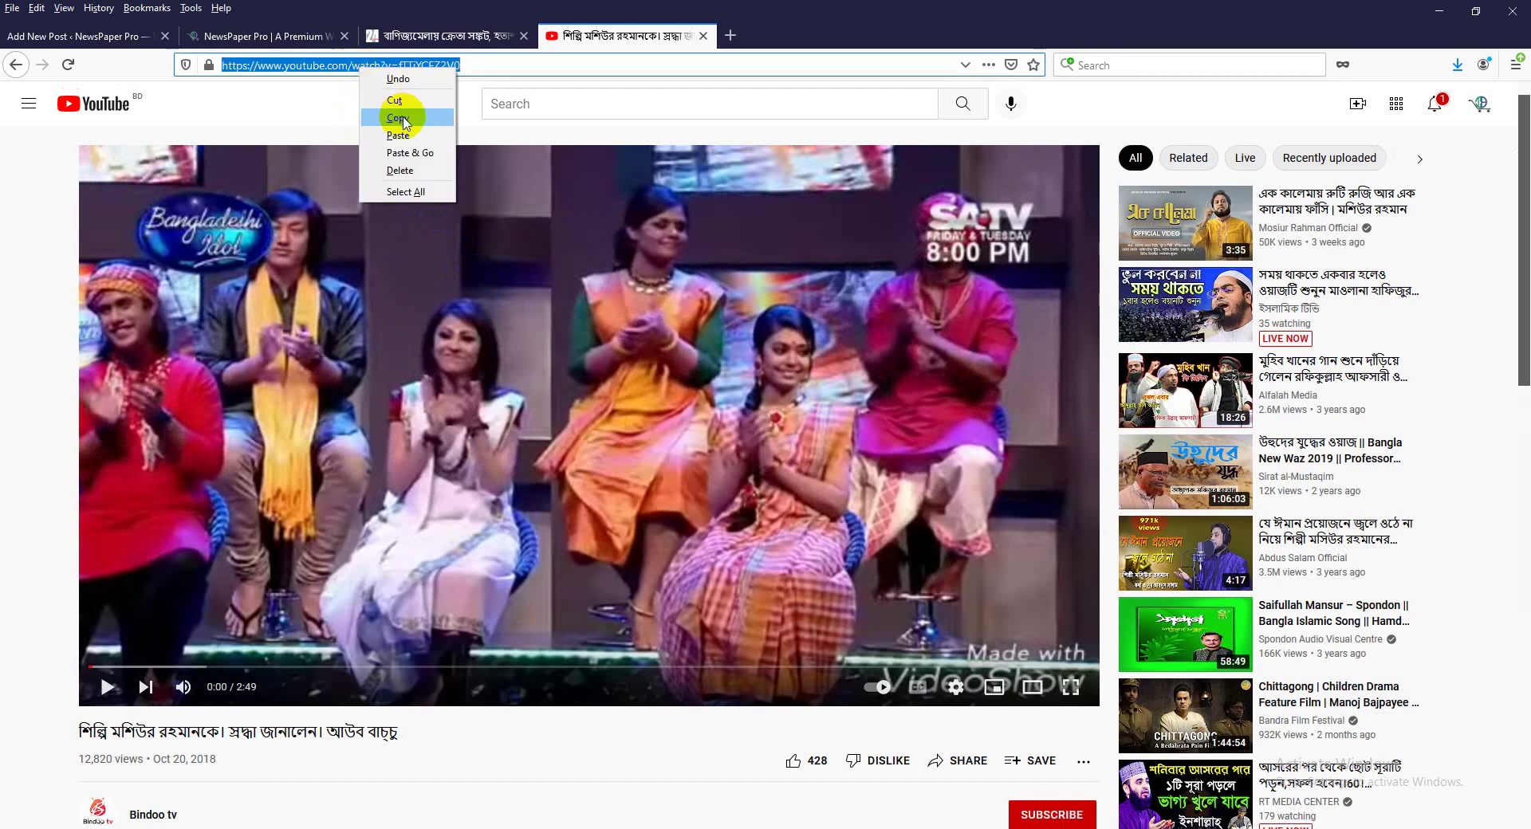
click(390, 118)
In the post editor, start a new paragraph after the one ending নেই।.
click(112, 36)
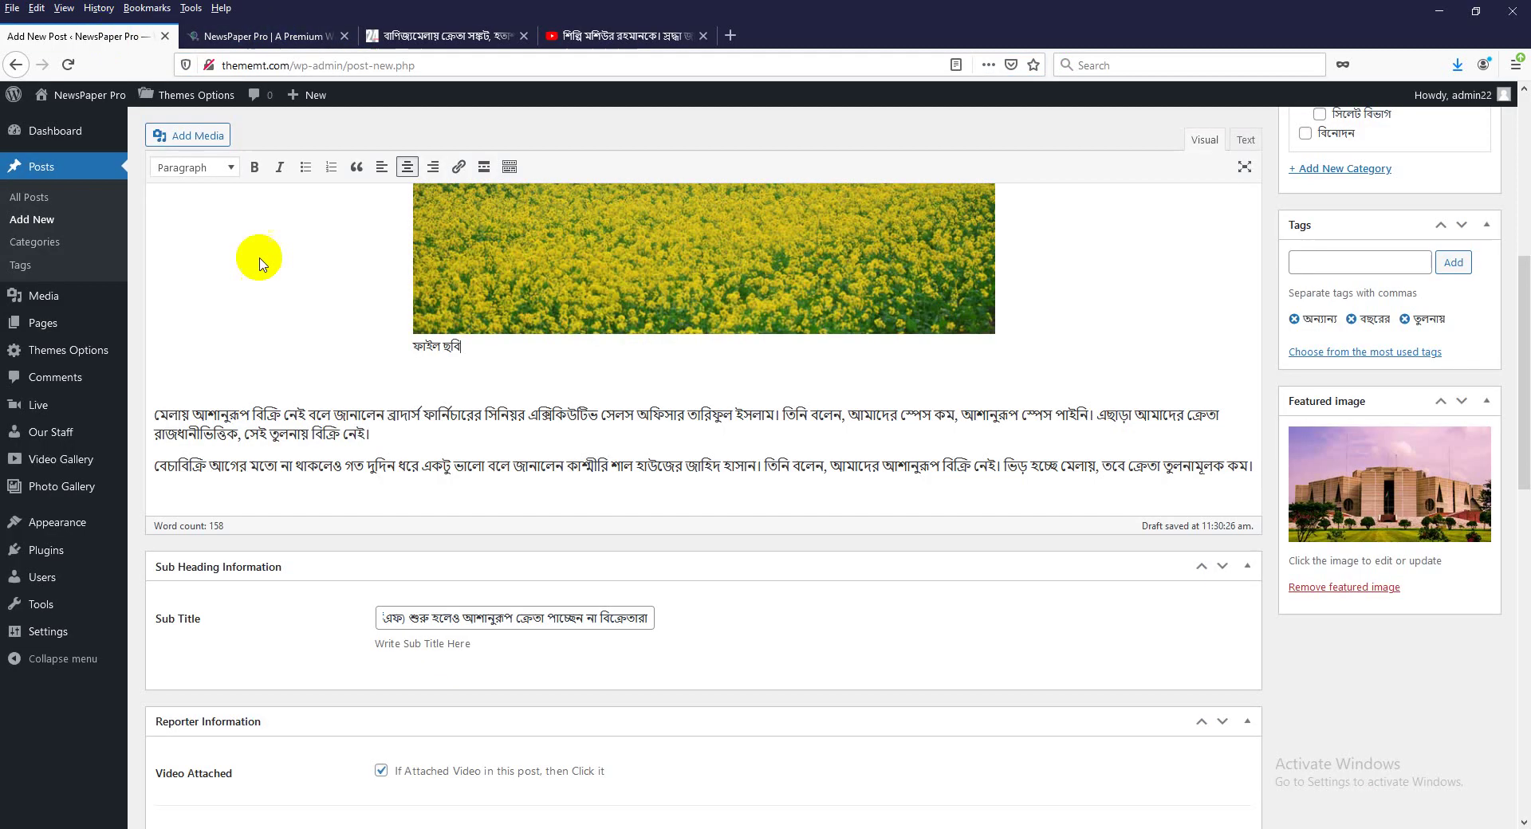
click(368, 434)
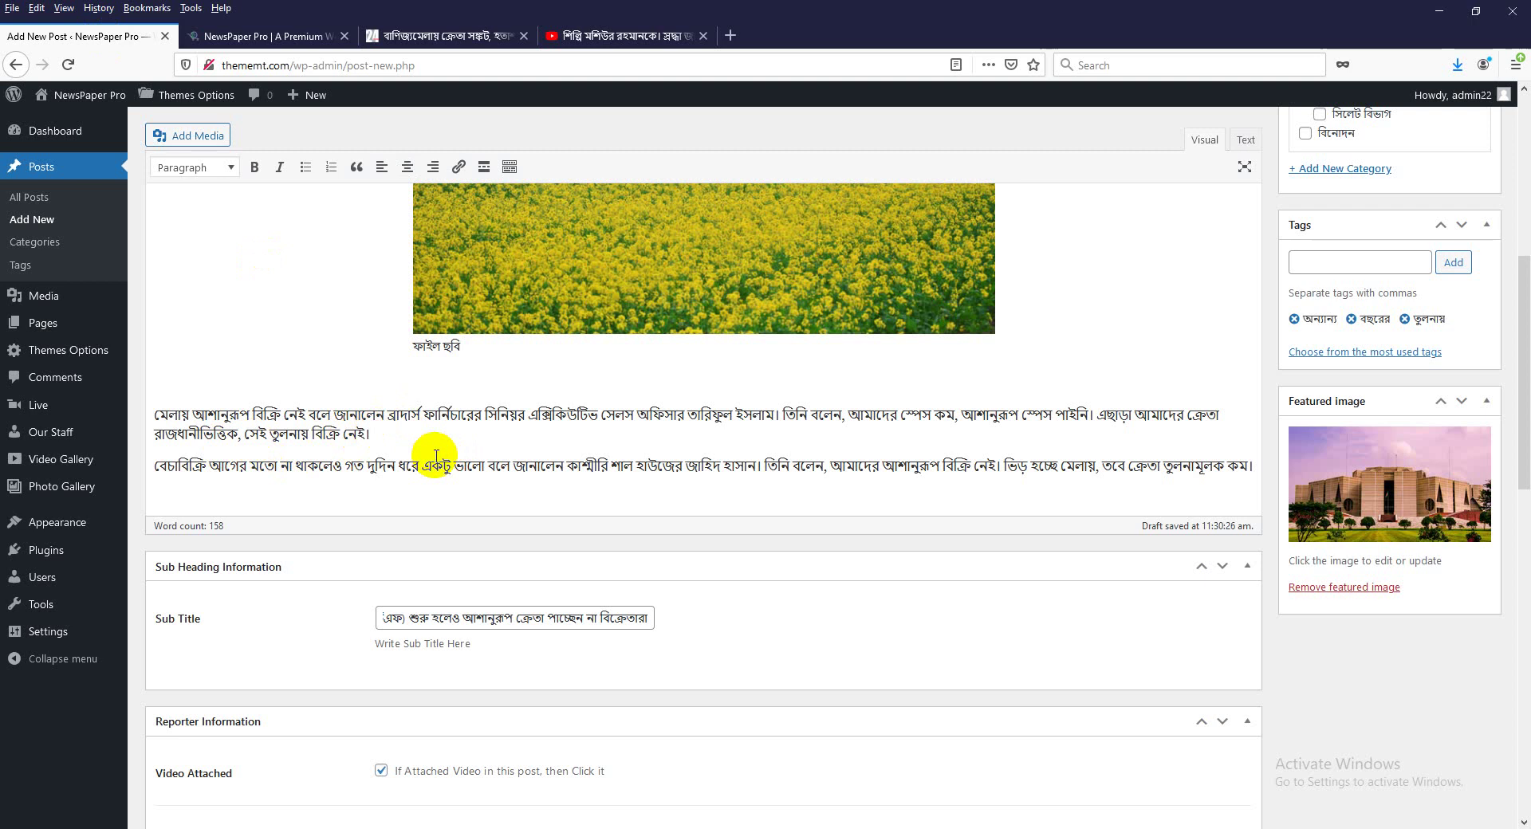
key(Return)
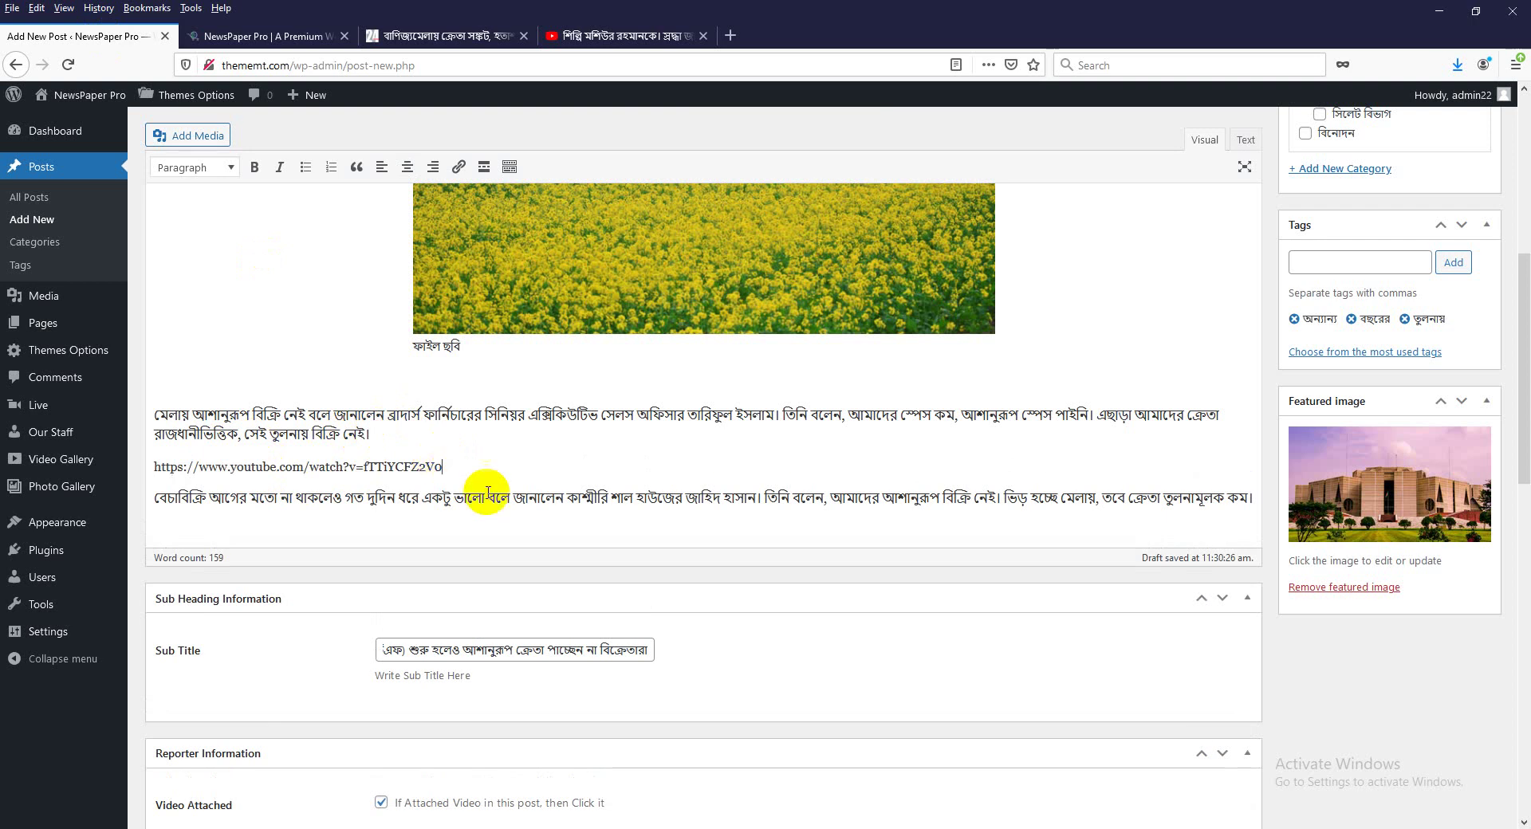
Check the YouTube player's right-click menu, then return to the editor showing the embedded video.
scroll(595, 455, down, 3)
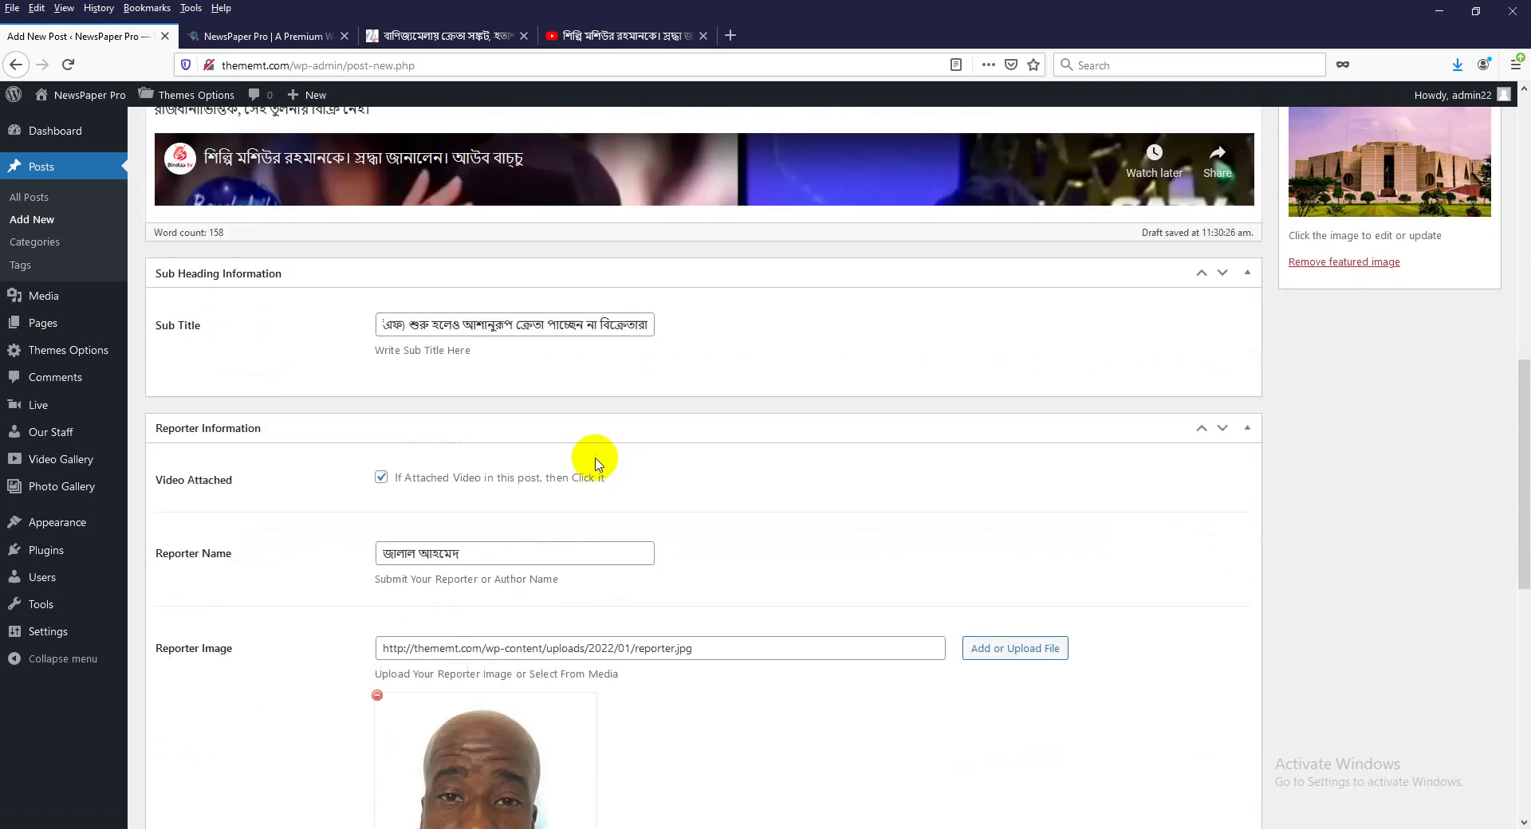
scroll(680, 532, up, 3)
scroll(762, 472, down, 2)
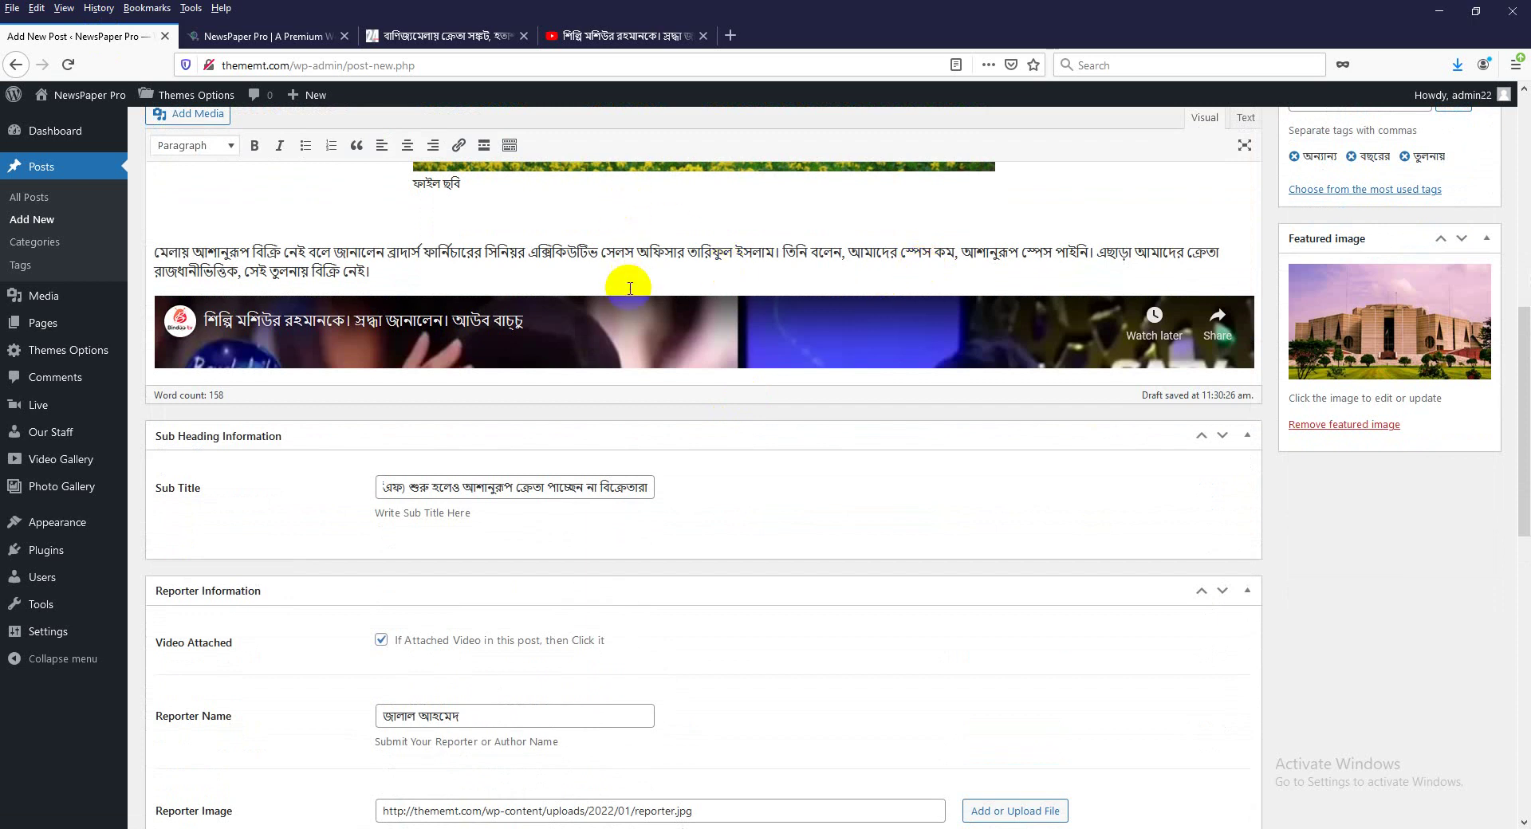
click(597, 36)
right_click(496, 301)
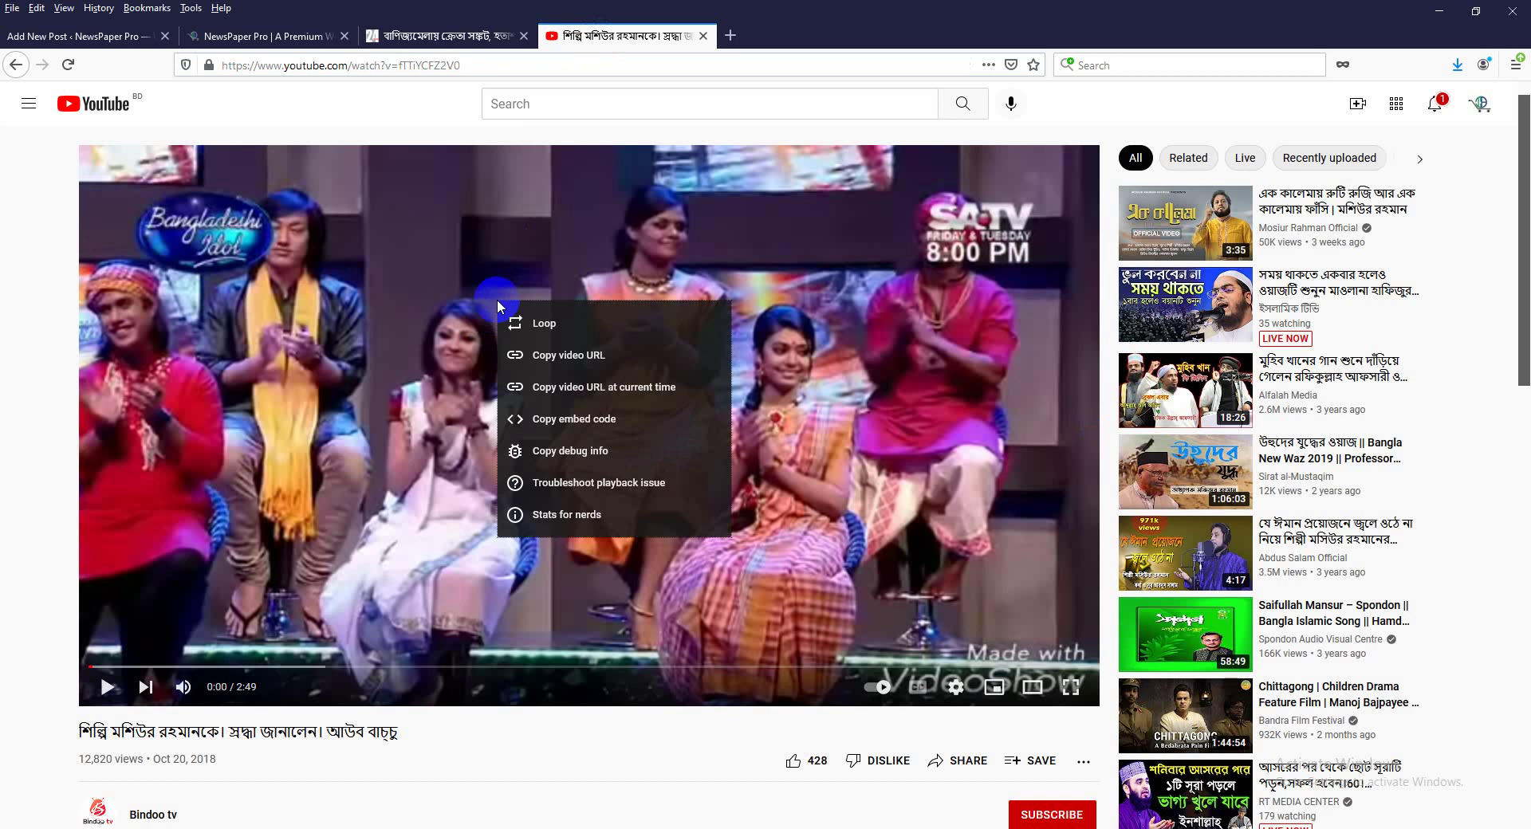
click(566, 419)
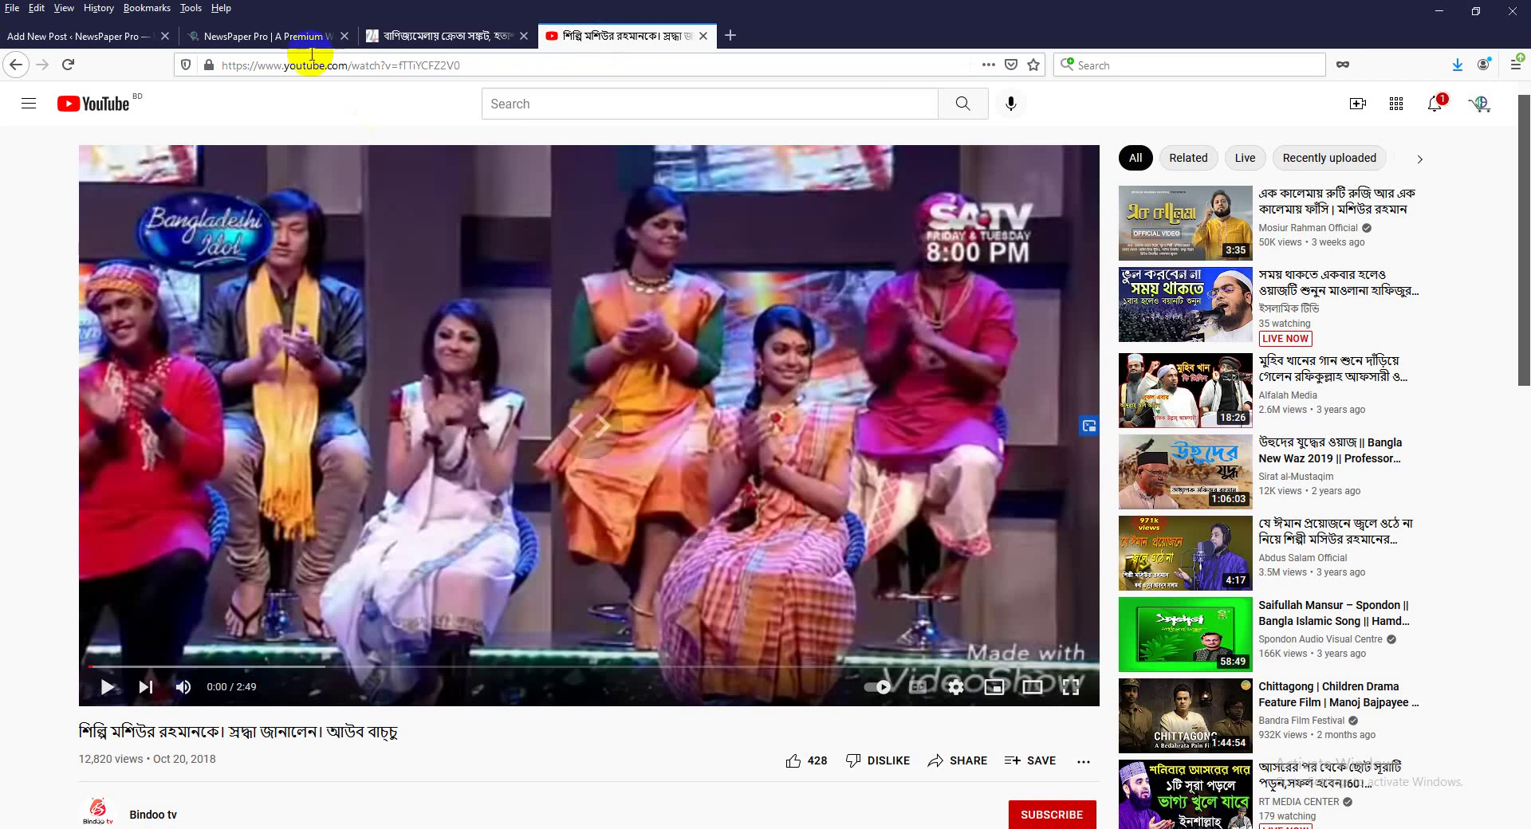
click(114, 38)
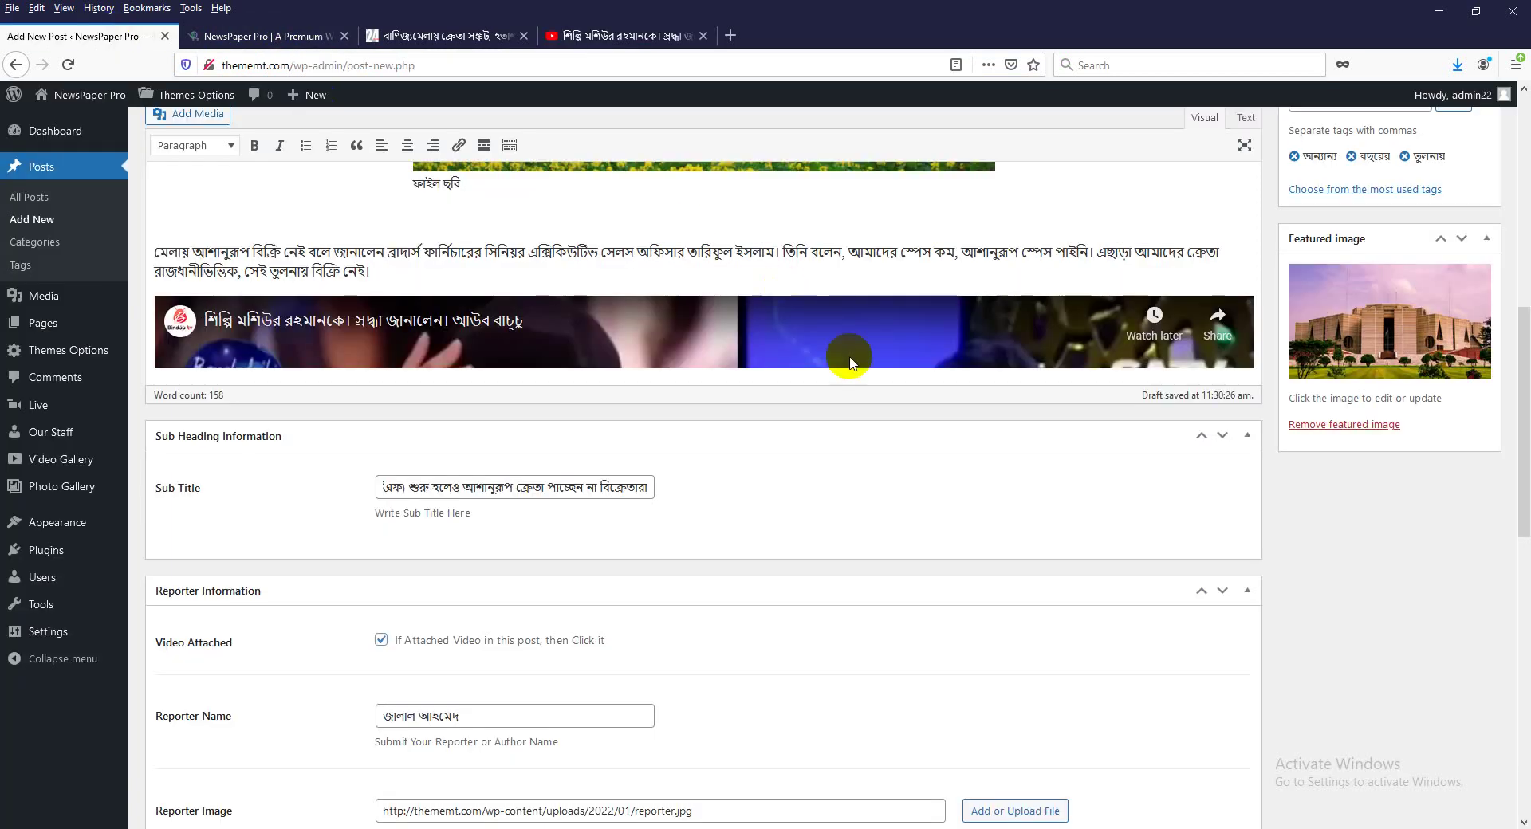
scroll(701, 228, up, 5)
scroll(758, 415, up, 1)
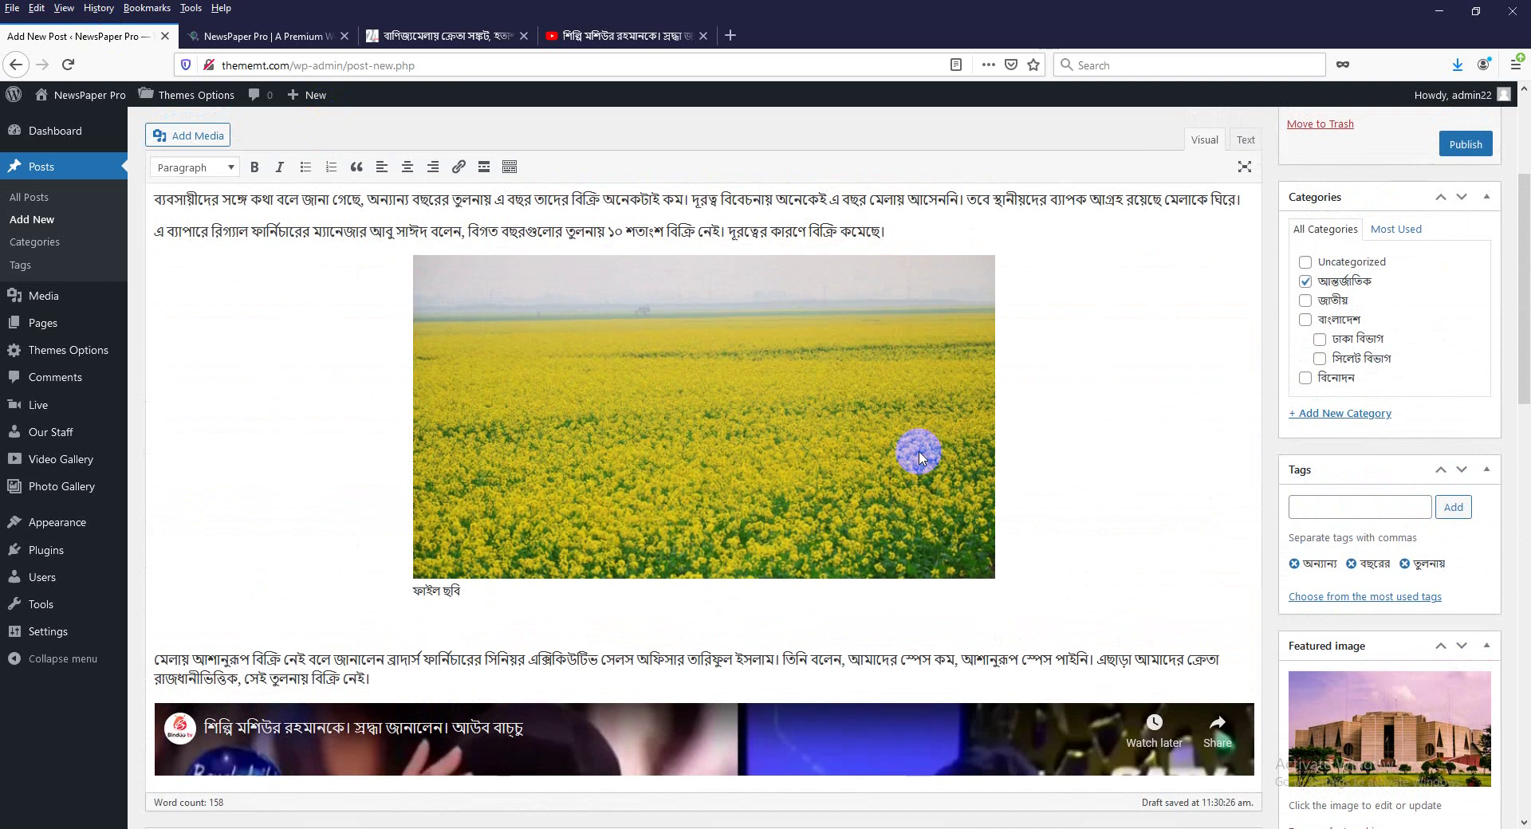
Publish the post বাণিজ্যমেলায় ক্রেতা সঙ্কট, হতাশ বিক্রেতারা from the Publish box.
scroll(916, 444, up, 3)
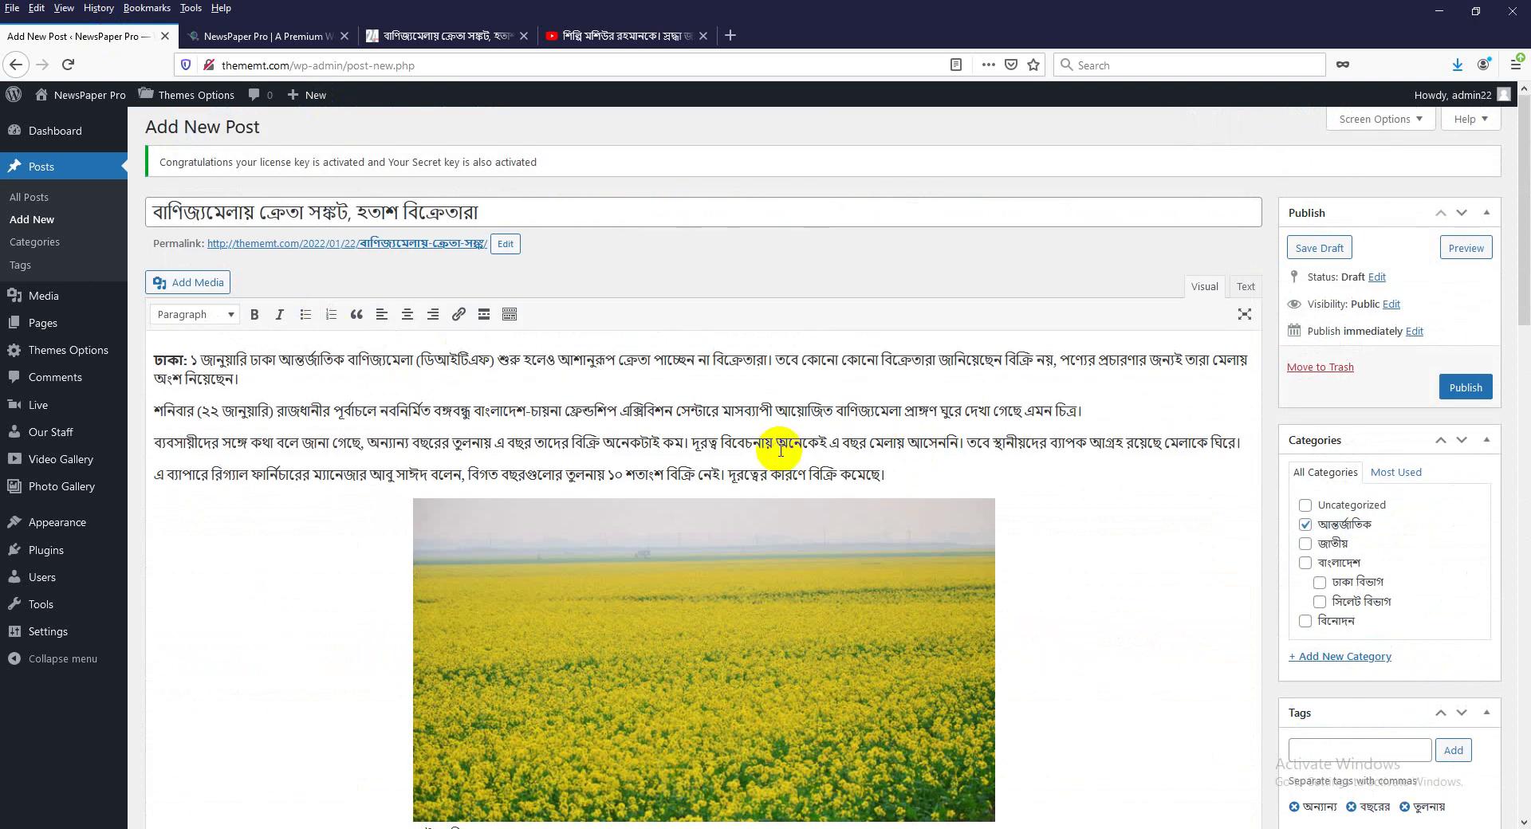
scroll(1029, 523, down, 2)
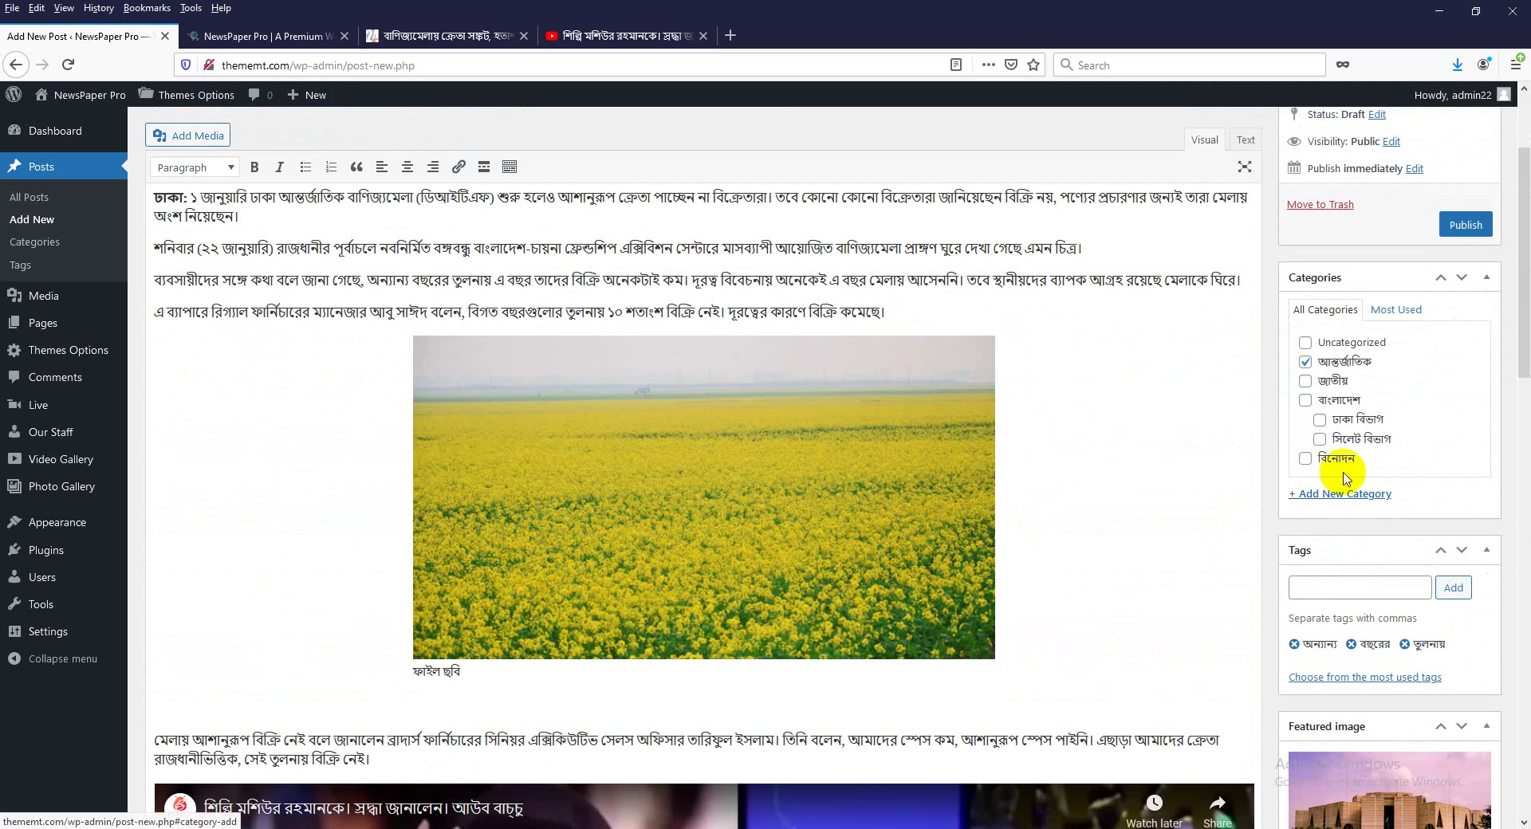
scroll(1346, 478, up, 1)
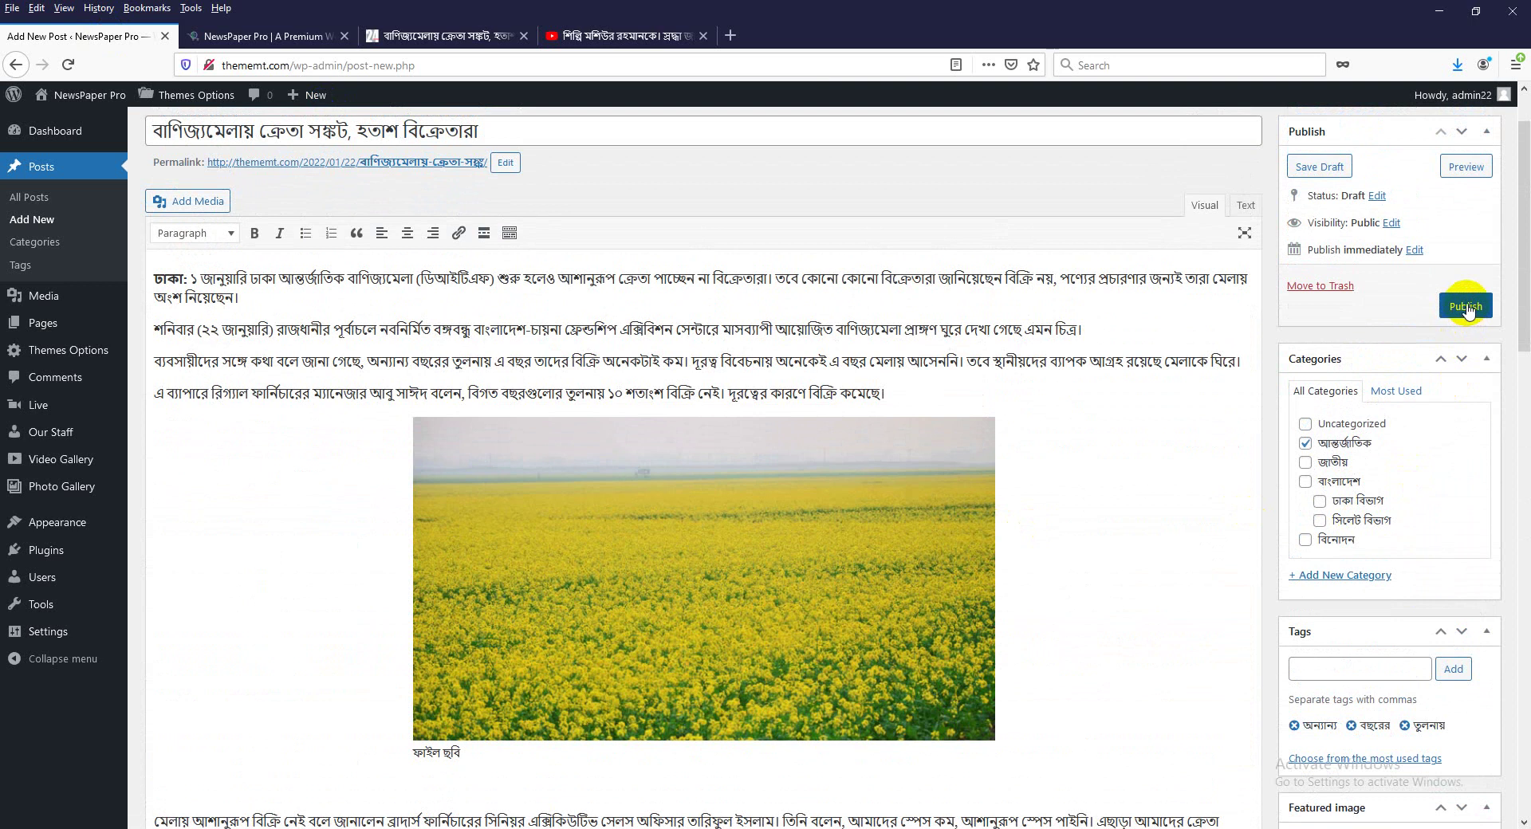
click(1466, 306)
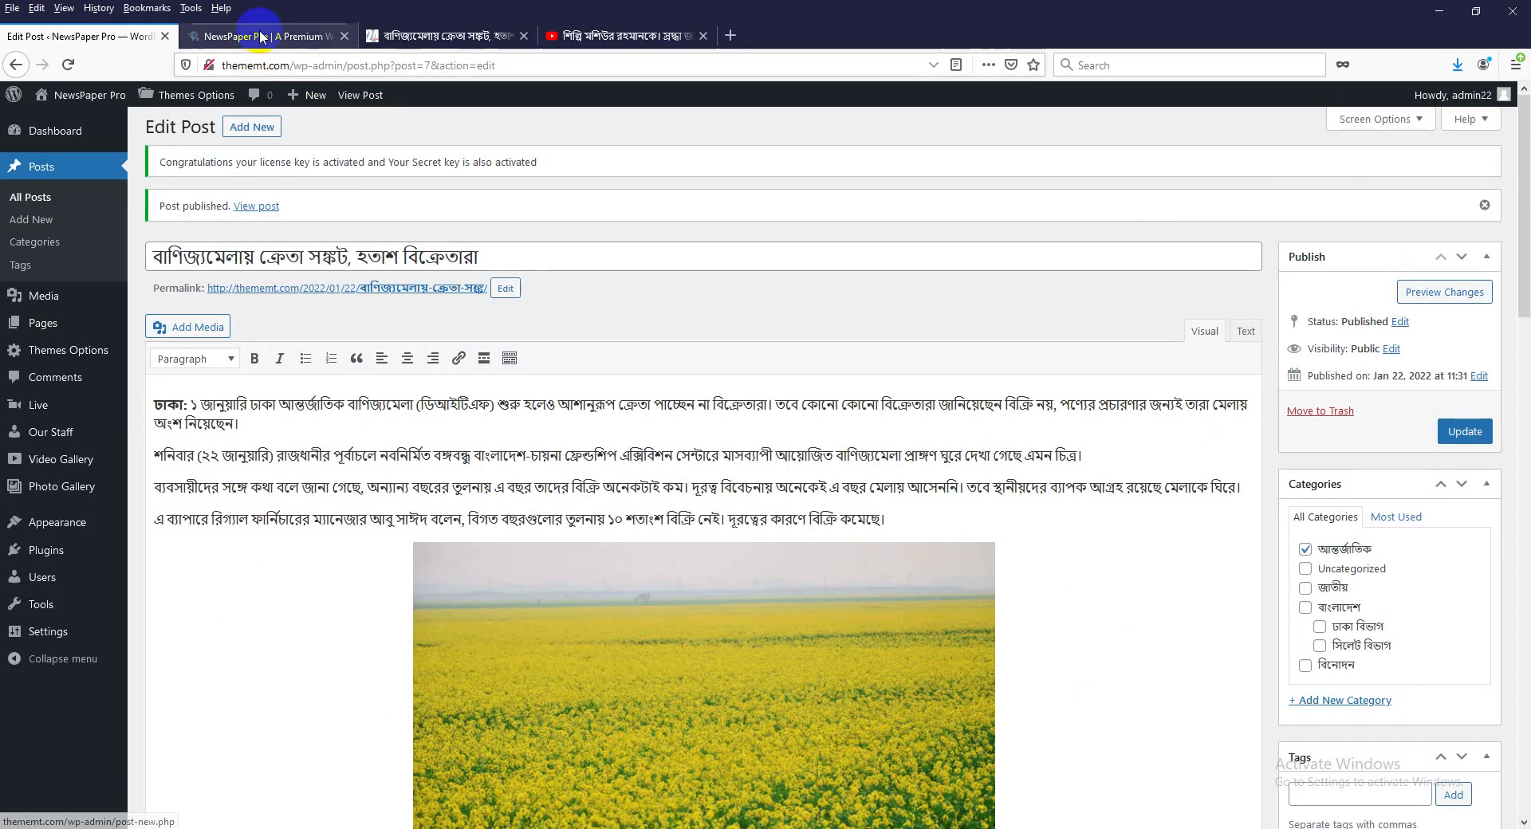
Open the new post from the site's Last Update list and check its subtitle and headline.
click(260, 36)
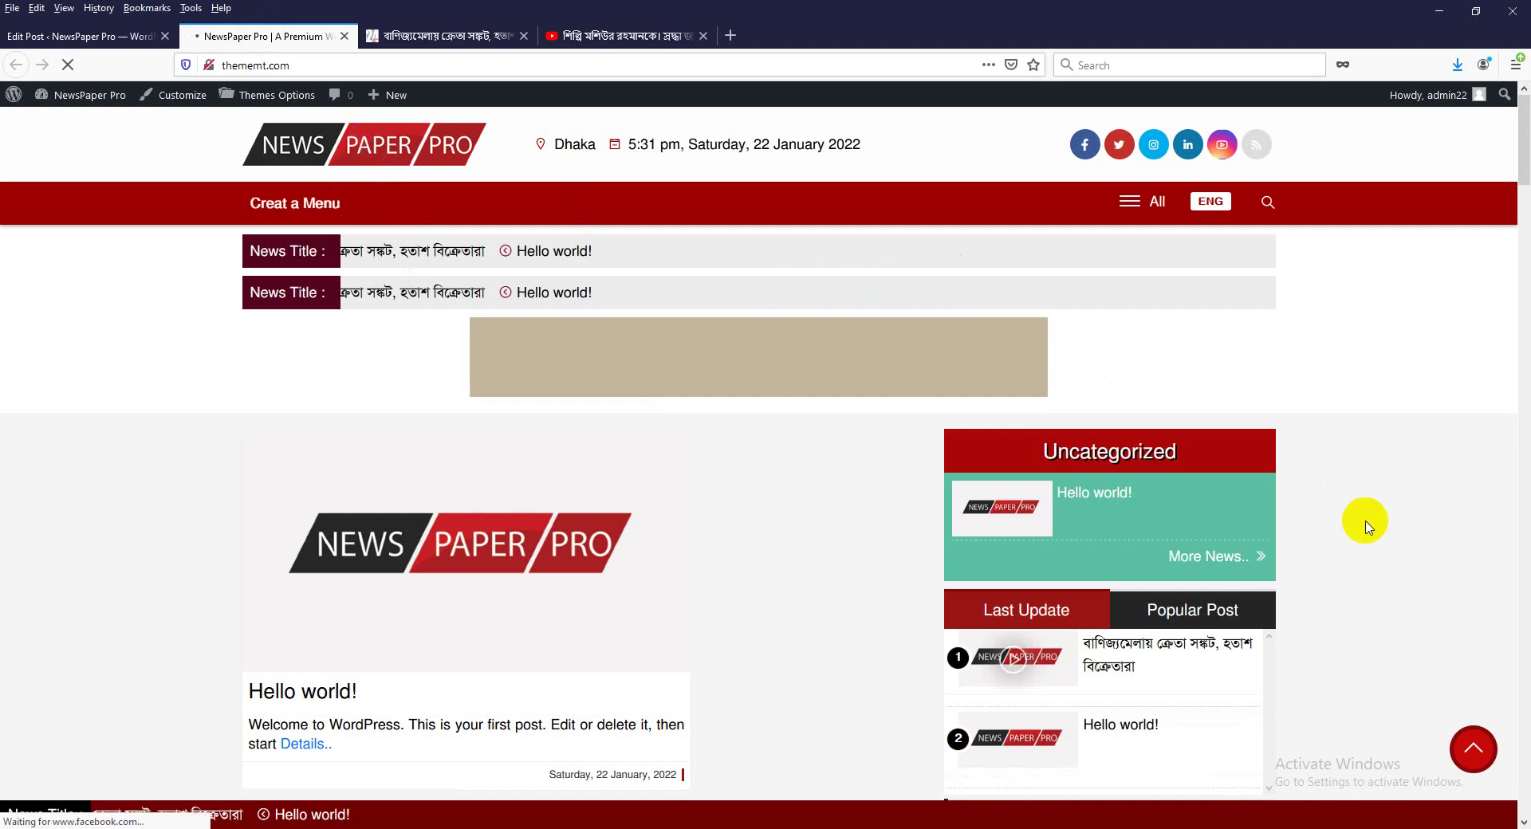
scroll(1145, 489, down, 3)
click(1111, 383)
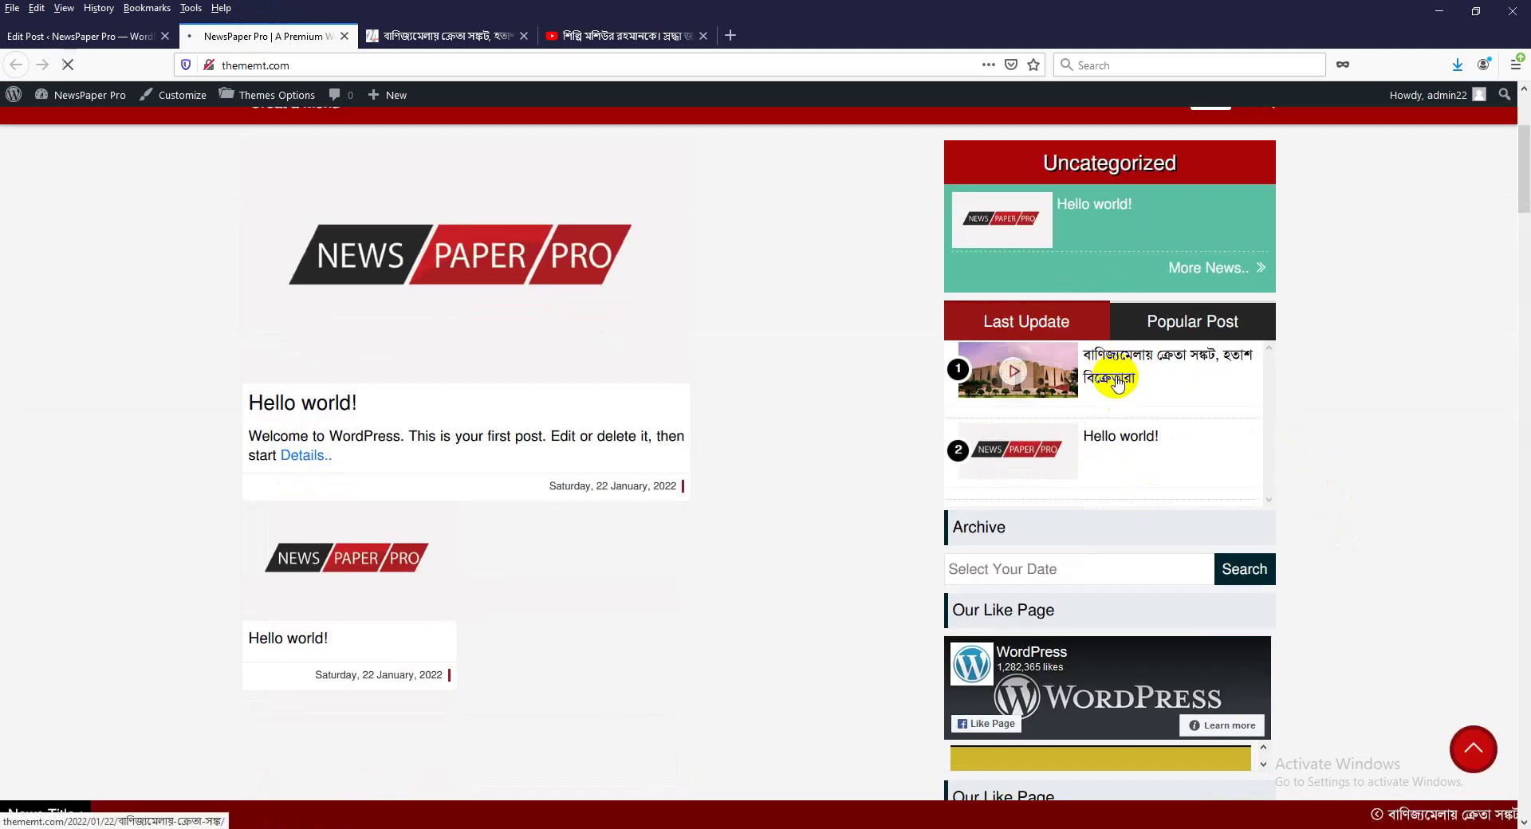
click(1019, 397)
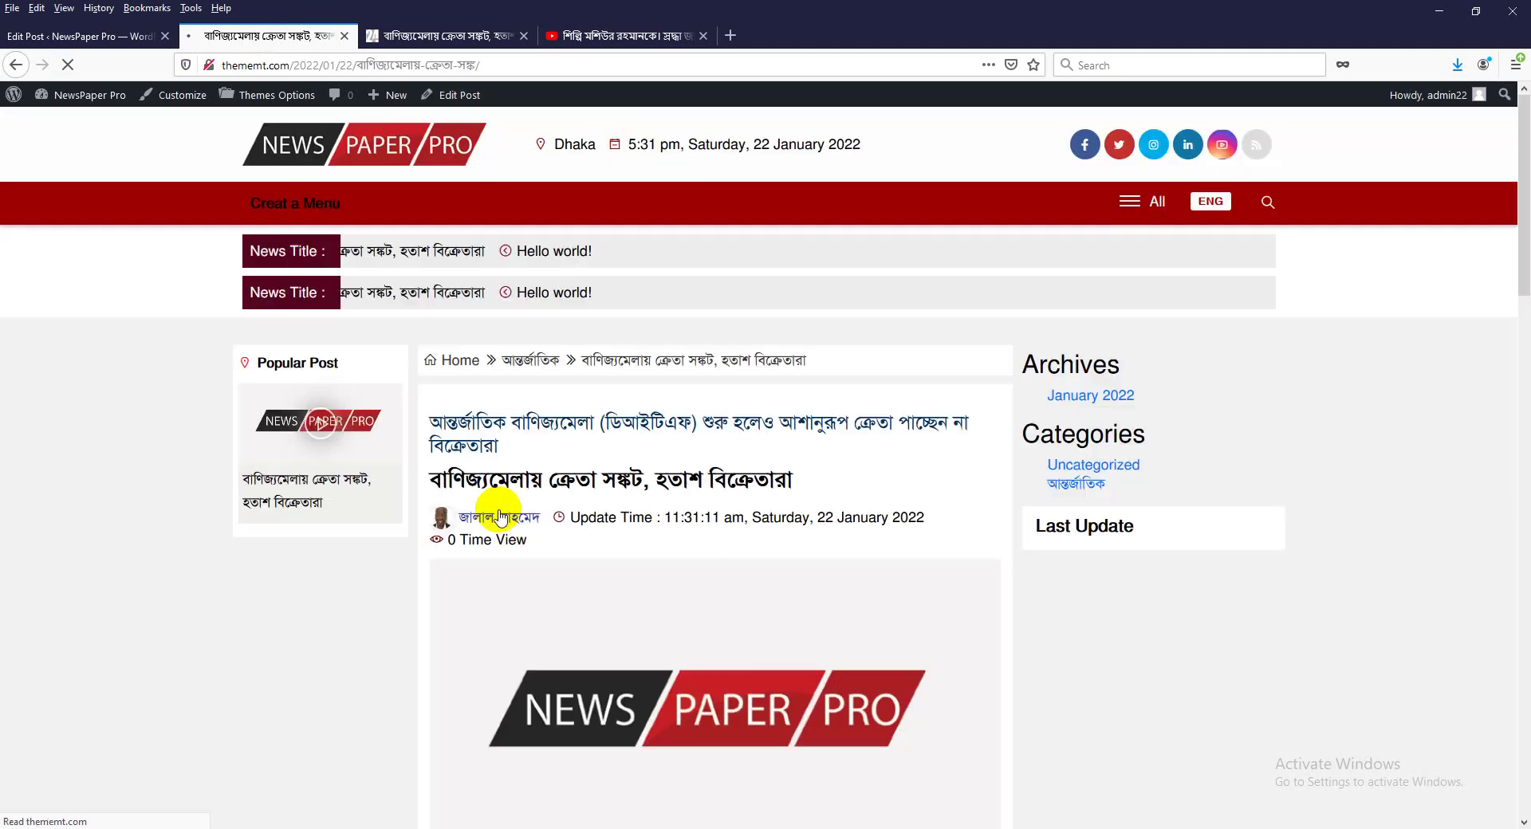
scroll(495, 423, down, 3)
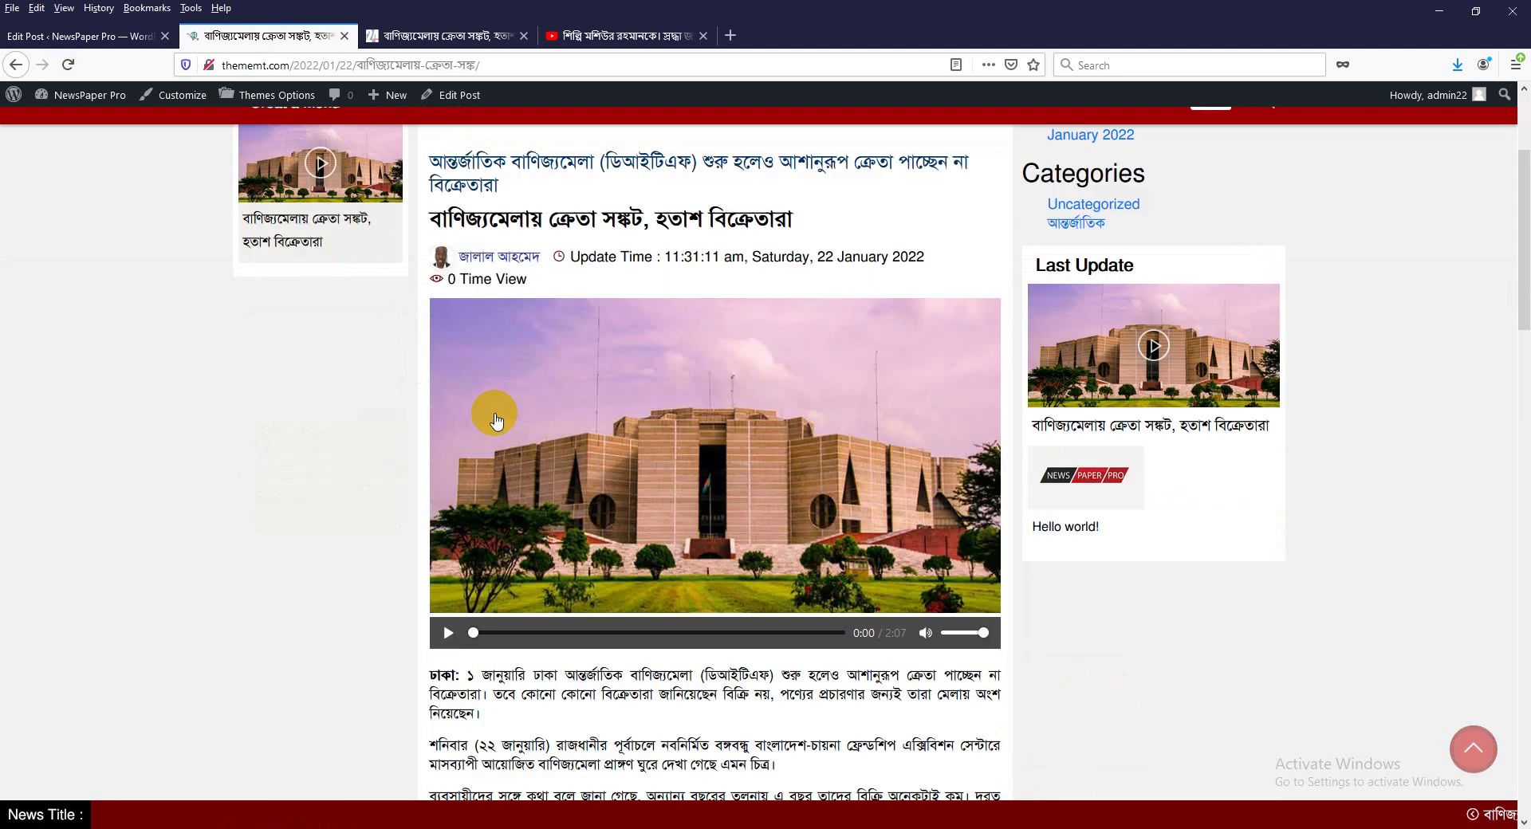
scroll(495, 352, up, 2)
triple_click(533, 330)
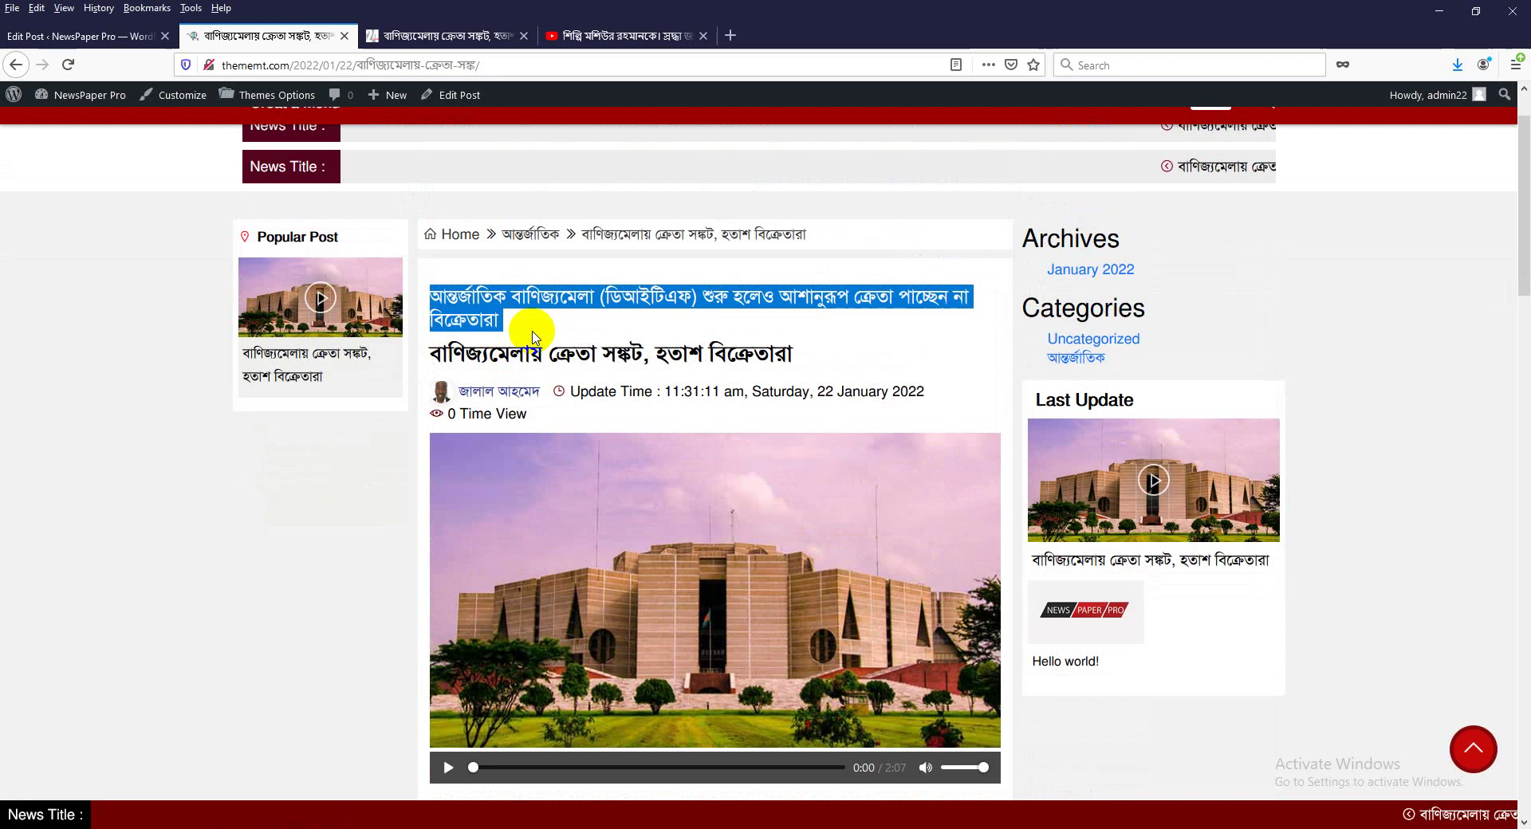
double_click(574, 354)
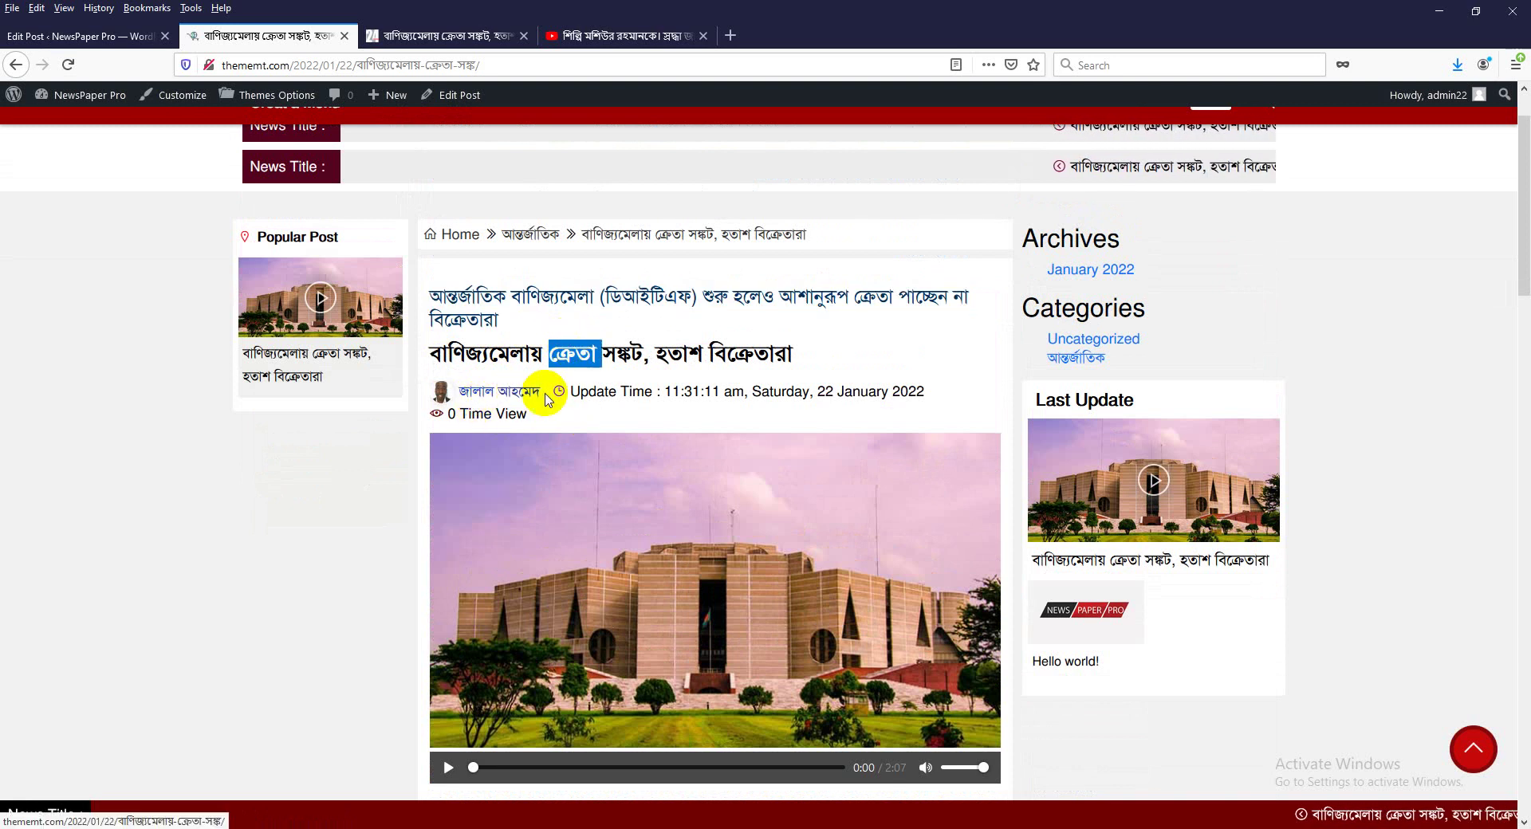
Play the attached video and scroll down to the photo captioned ফাইল ছবি.
scroll(490, 453, down, 5)
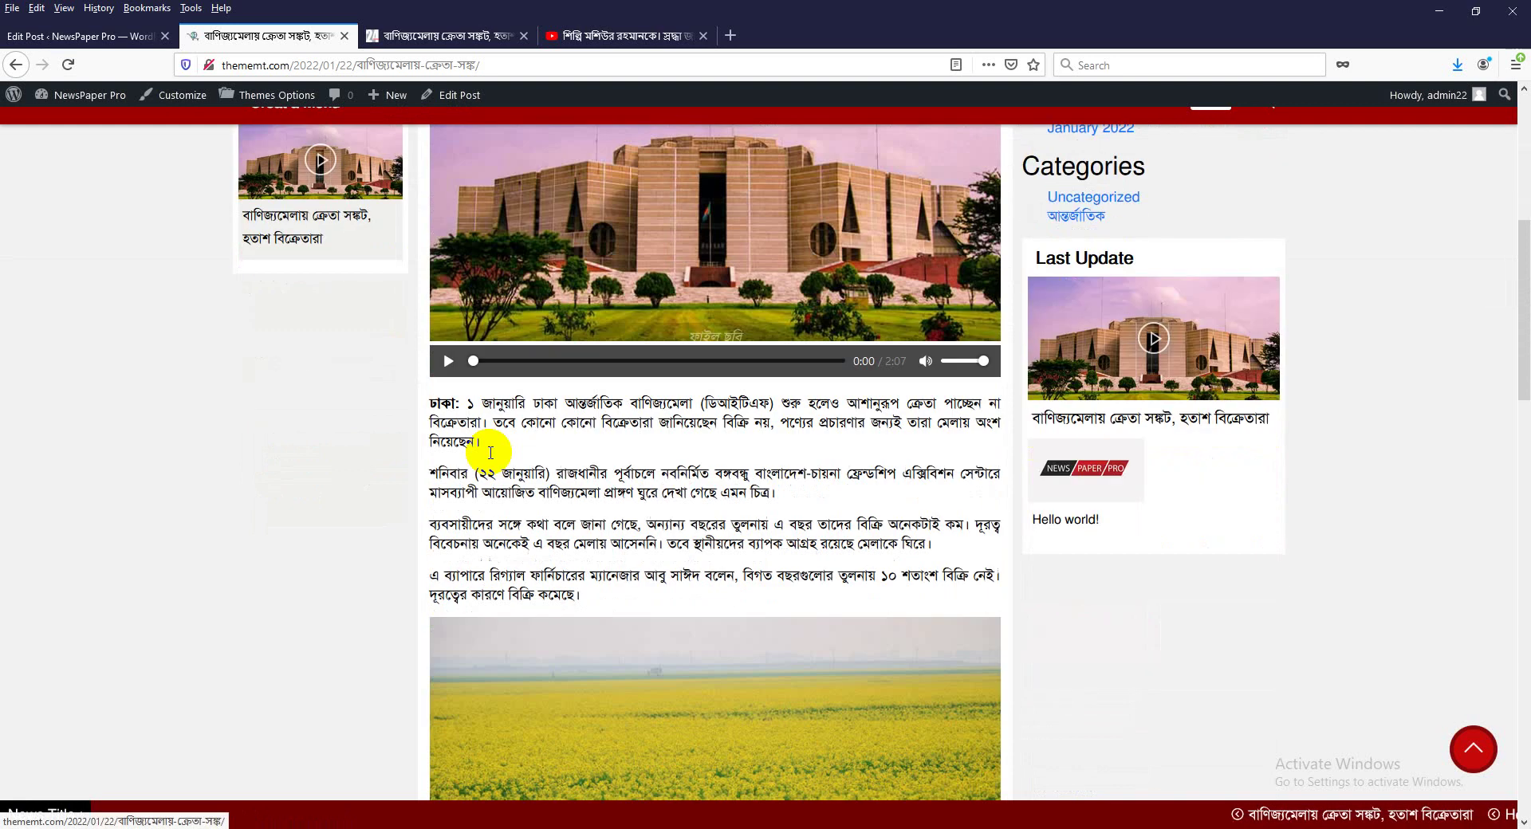
click(448, 361)
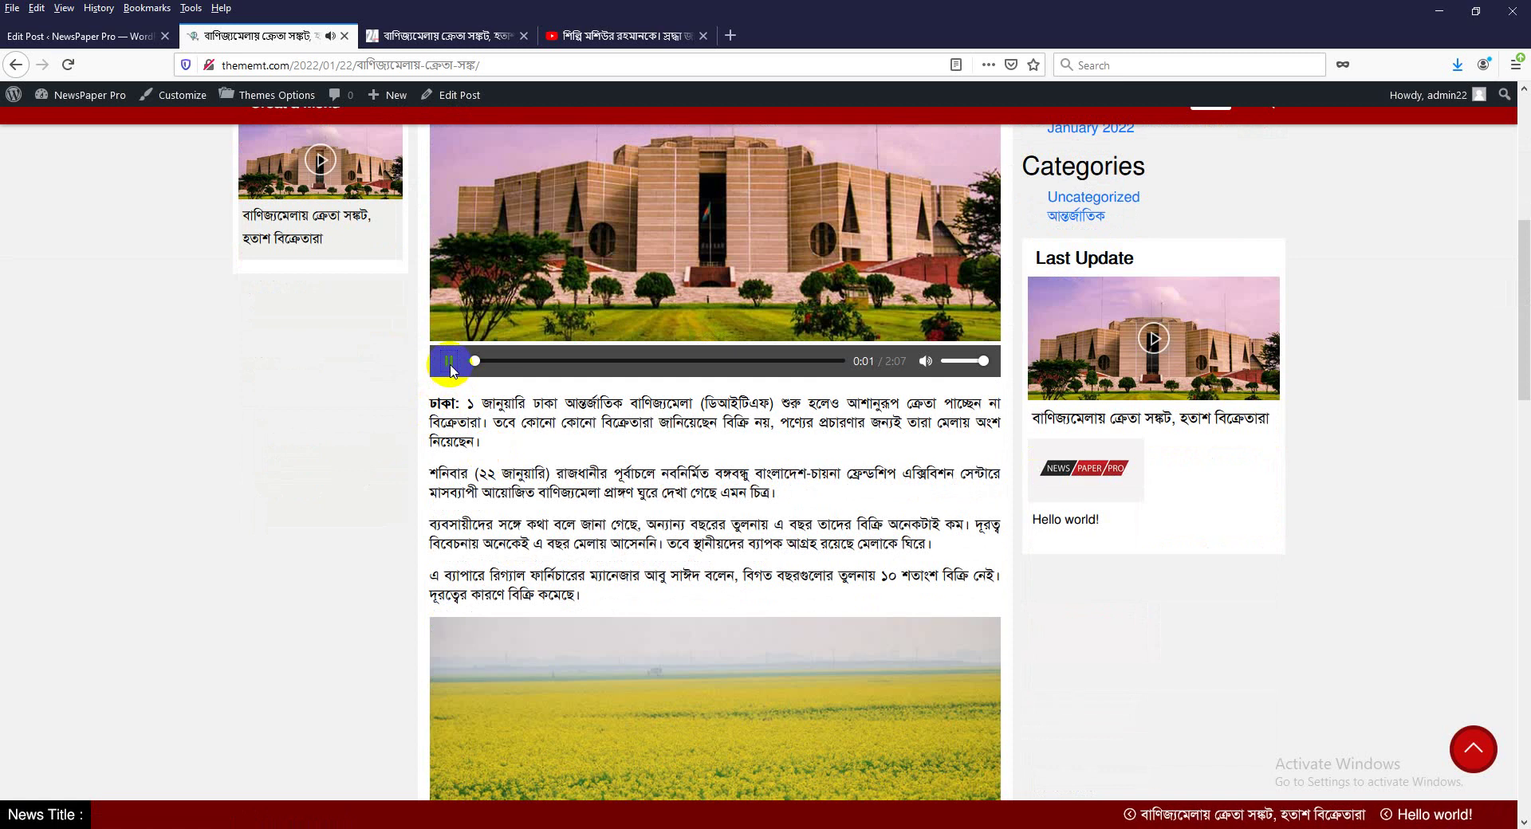
scroll(661, 580, down, 5)
scroll(670, 588, down, 5)
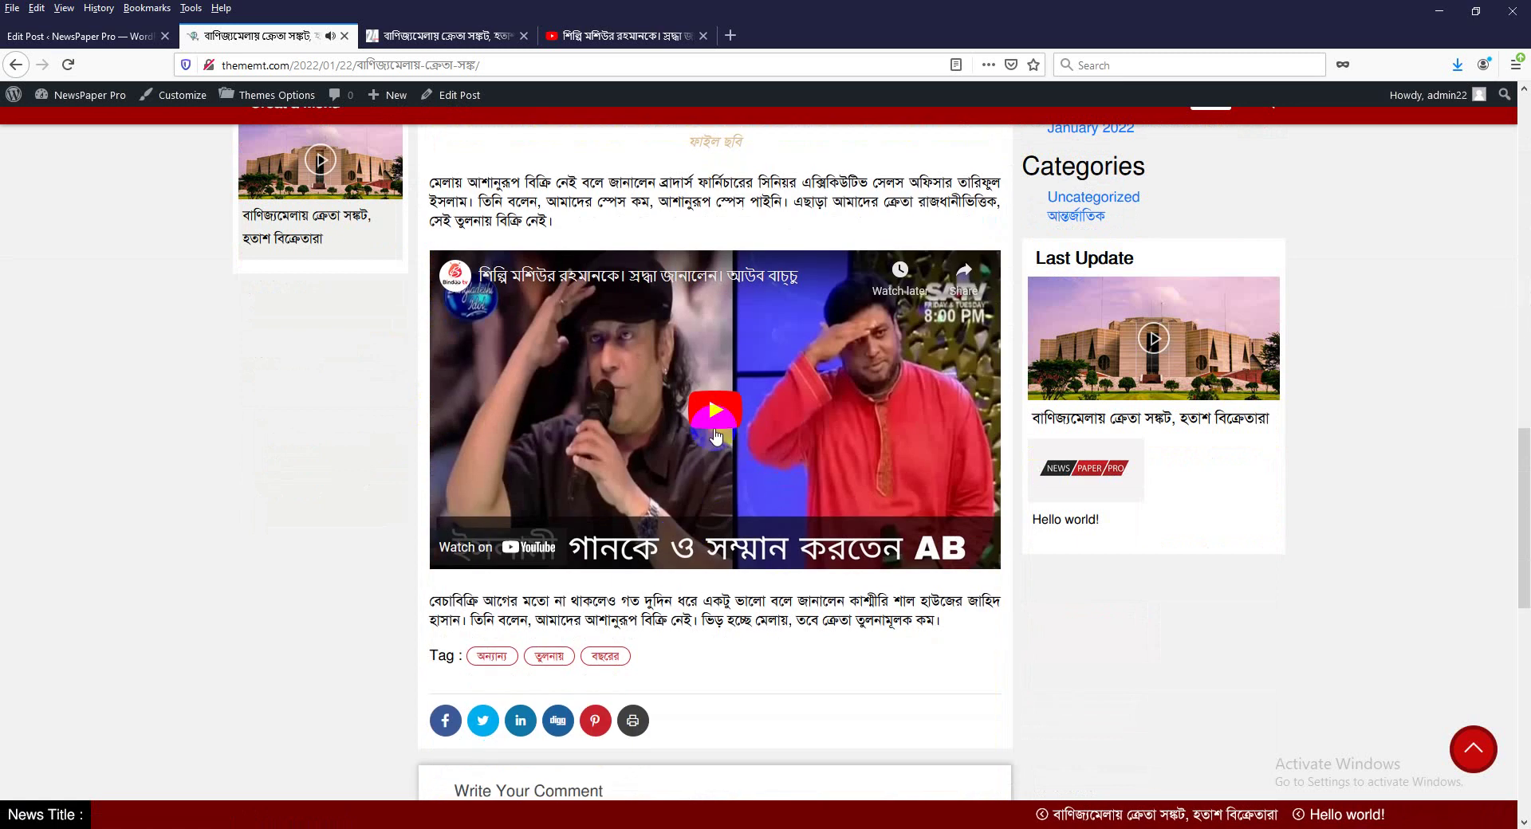
scroll(581, 614, down, 4)
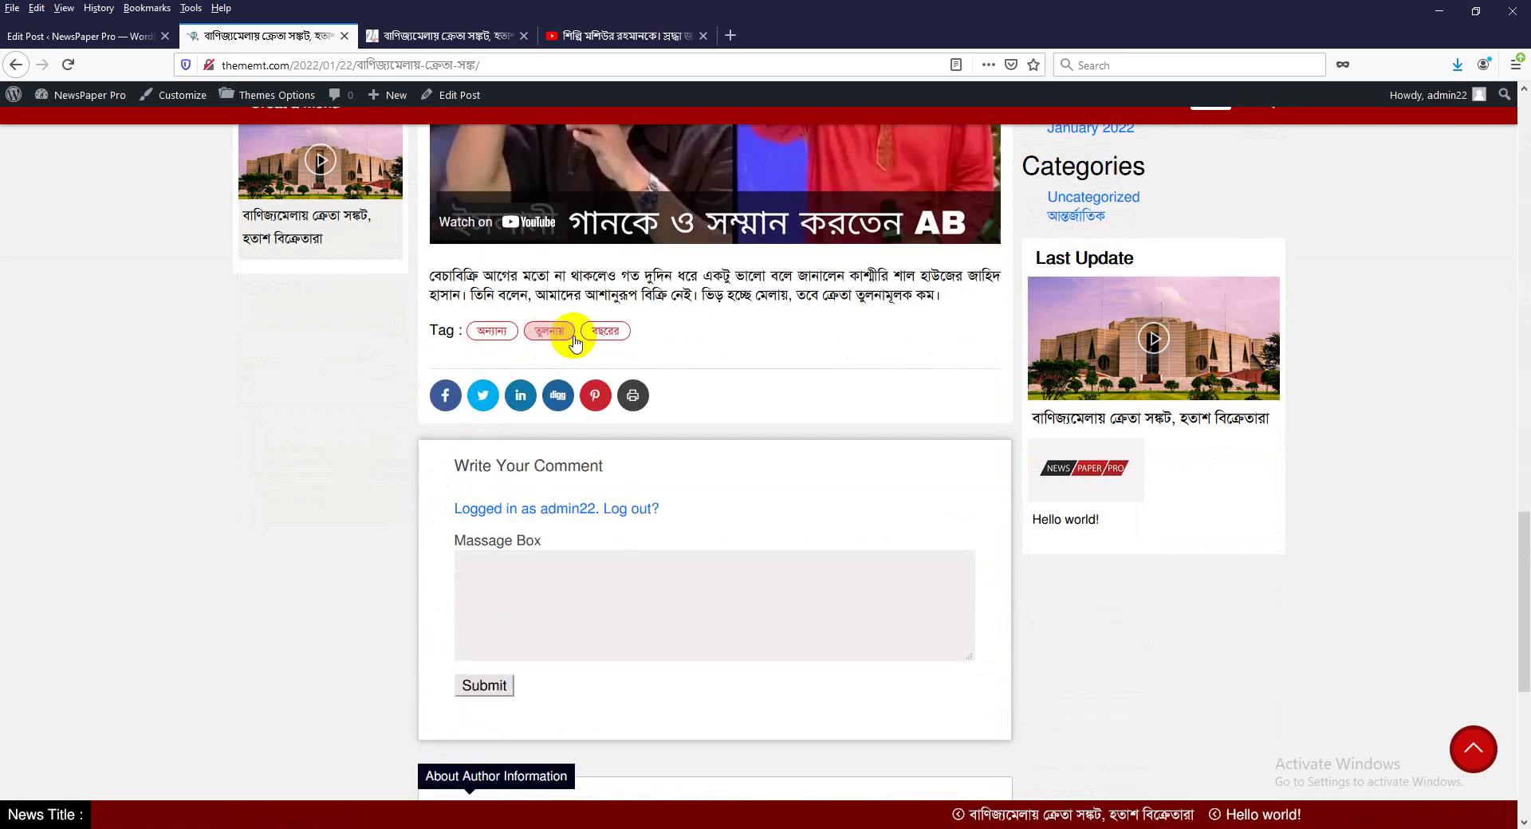
scroll(682, 575, up, 15)
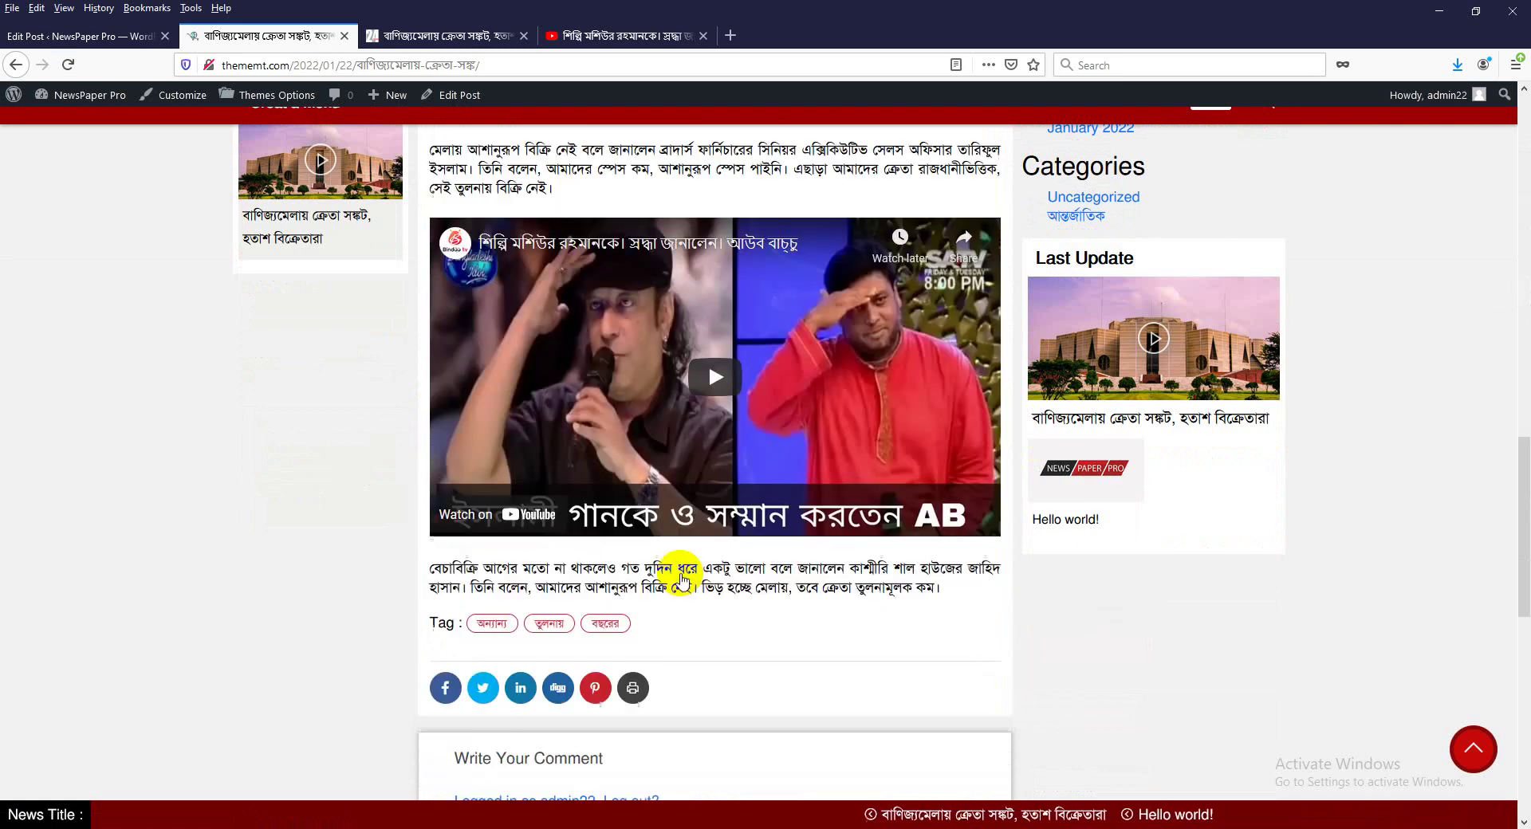
scroll(679, 573, down, 5)
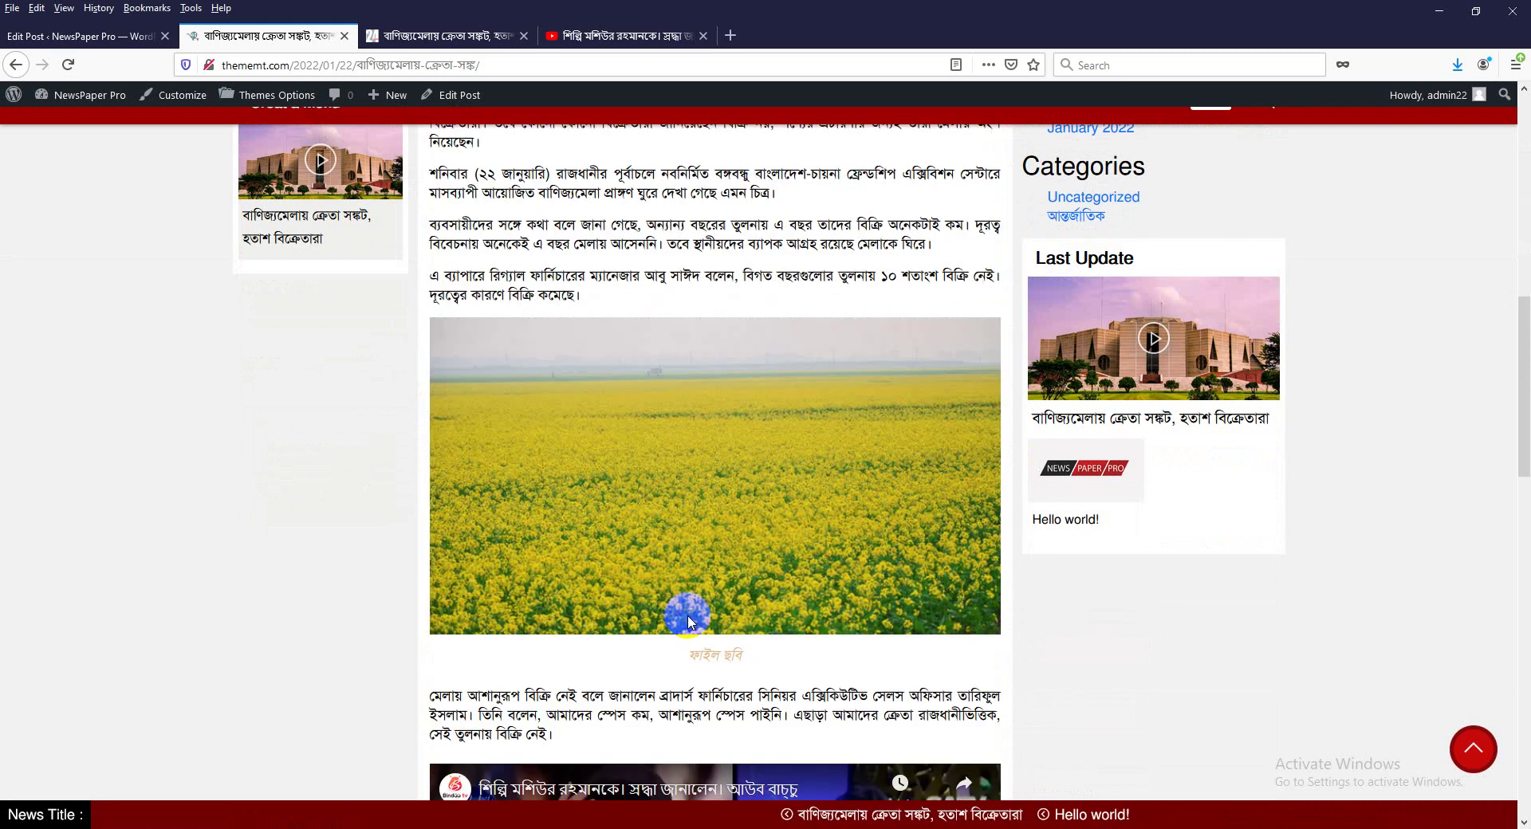
triple_click(728, 627)
scroll(747, 576, up, 12)
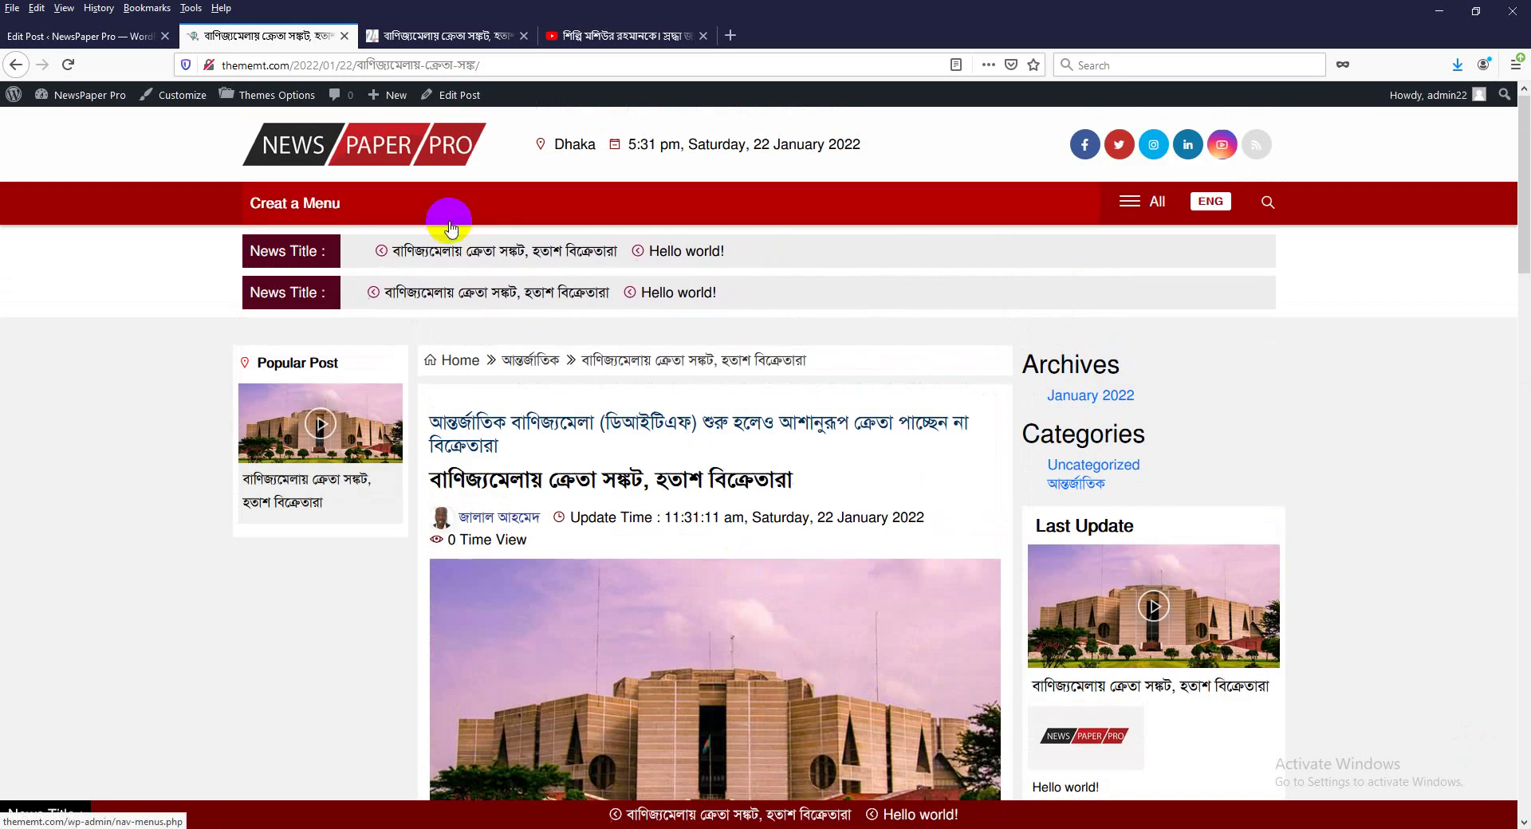
Return to the Edit Post tab for a blank Add New post, then minimize Firefox.
click(80, 36)
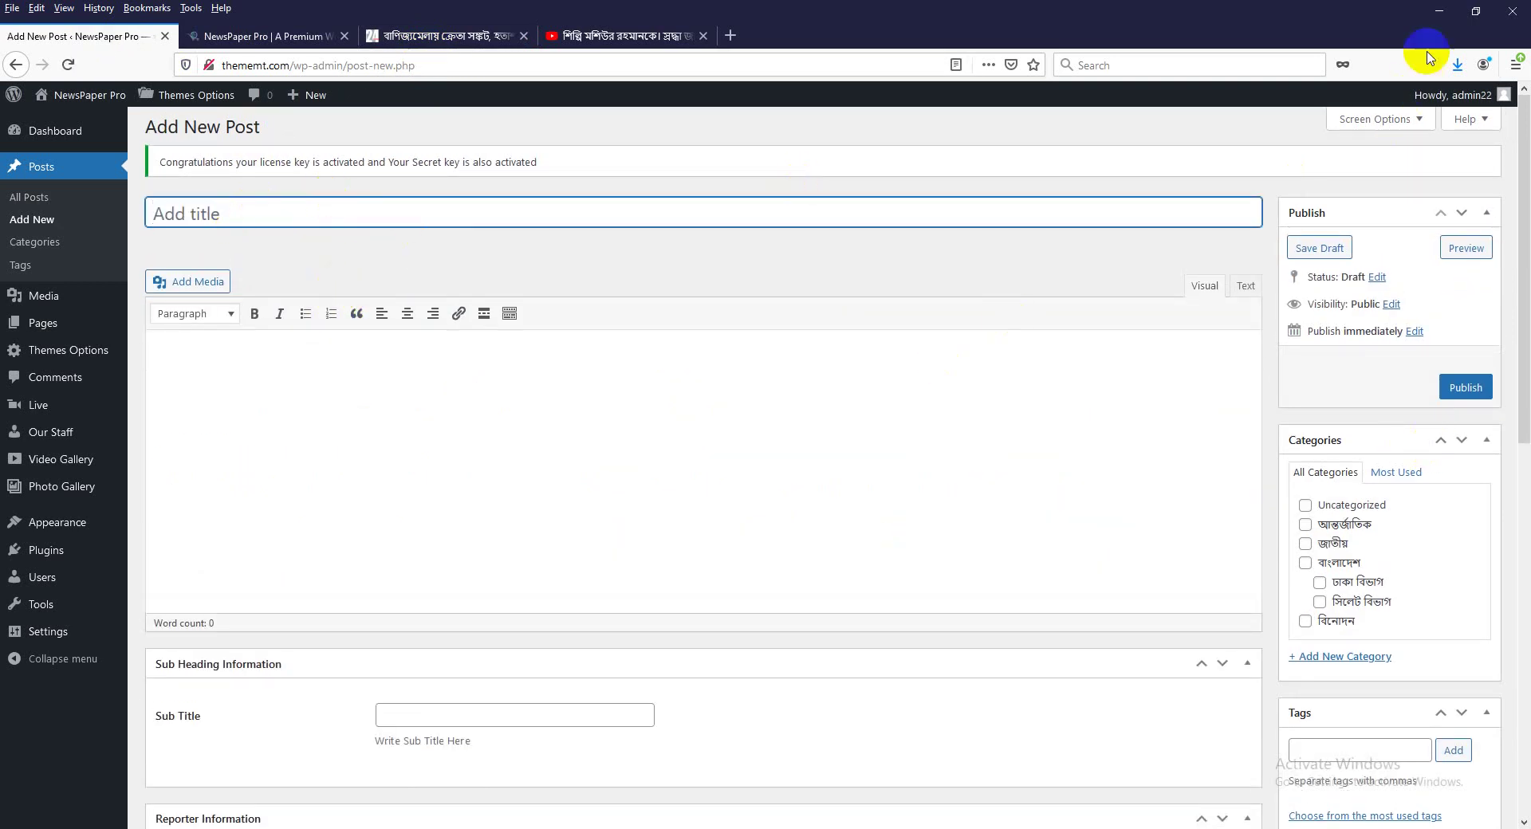
click(1440, 11)
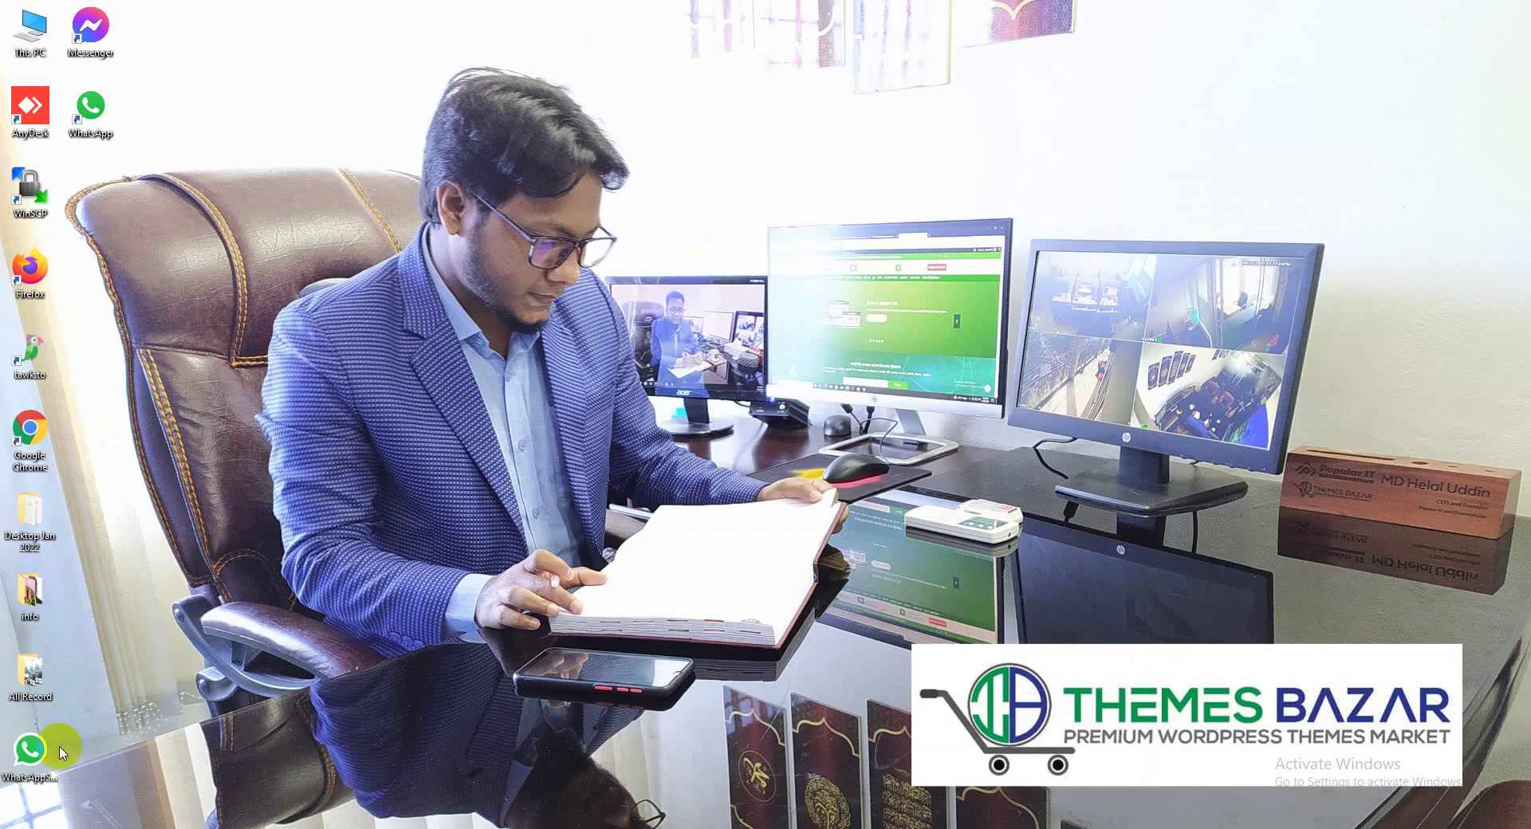
Open news.docx from the info folder and copy its headline into the WordPress post title.
double_click(33, 590)
double_click(629, 275)
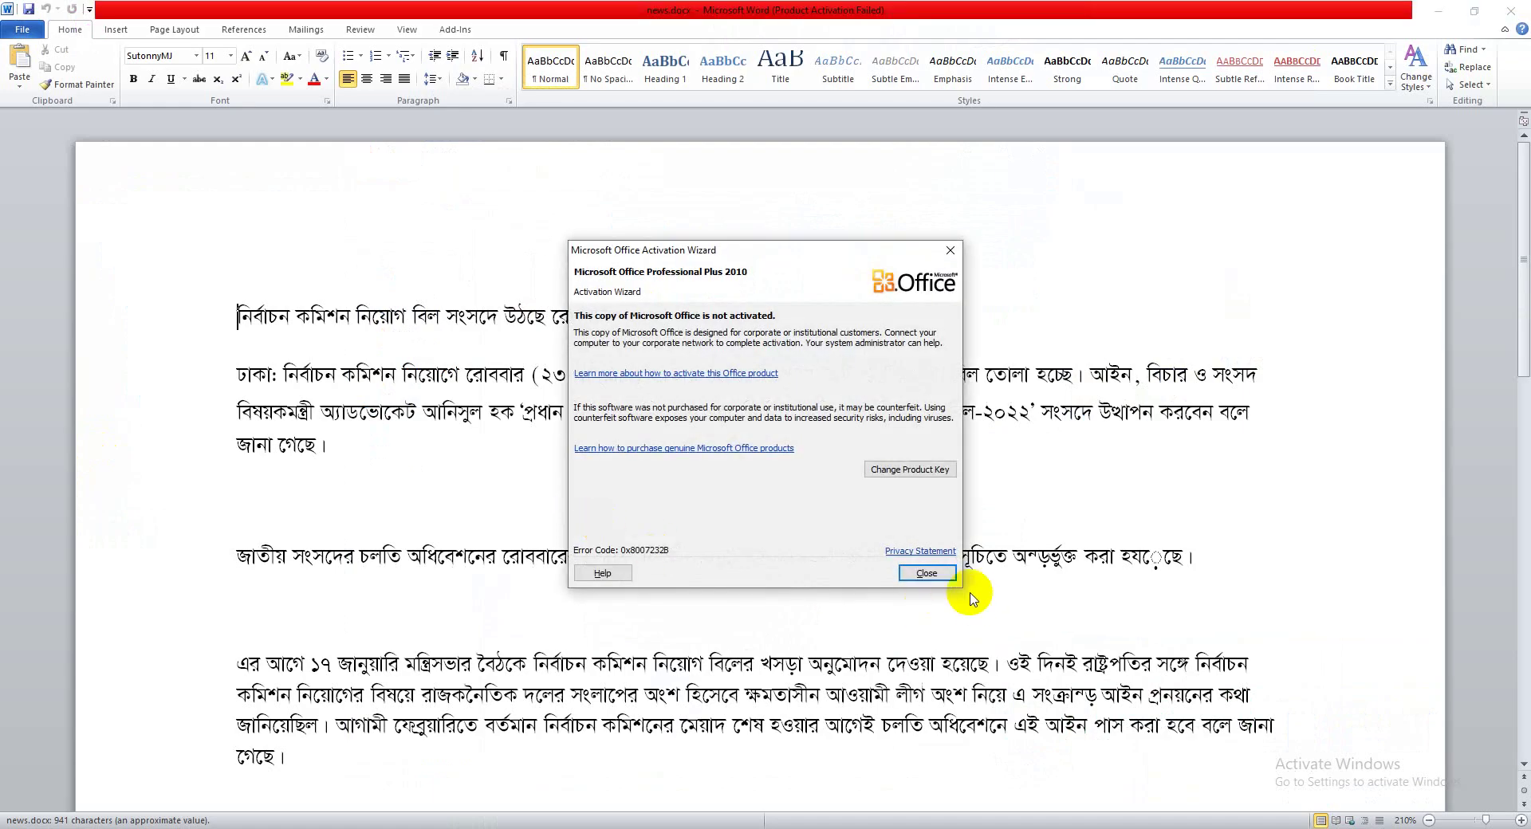
click(924, 568)
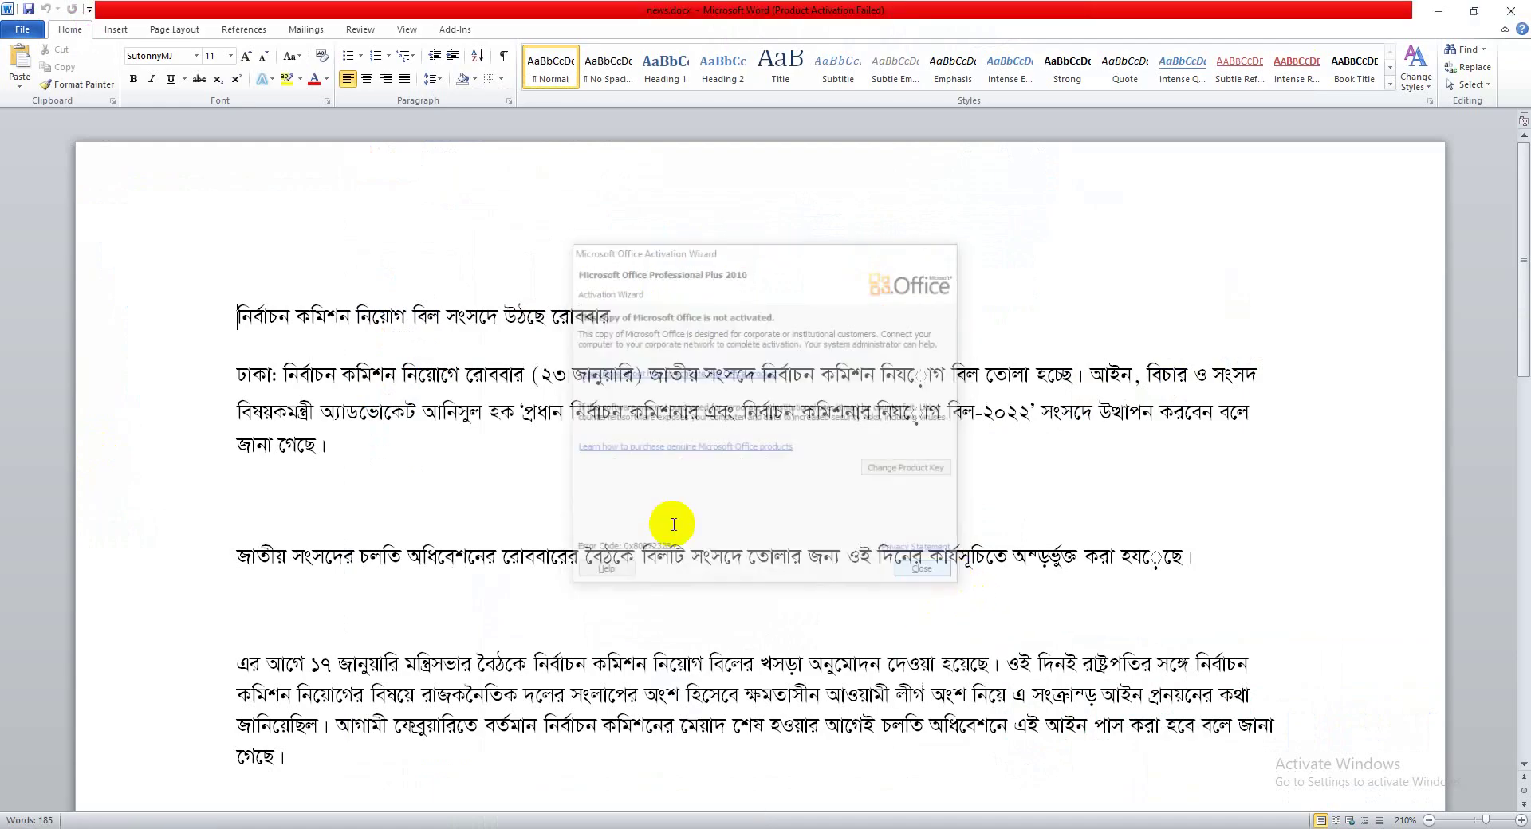
drag(609, 315, 232, 325)
click(531, 825)
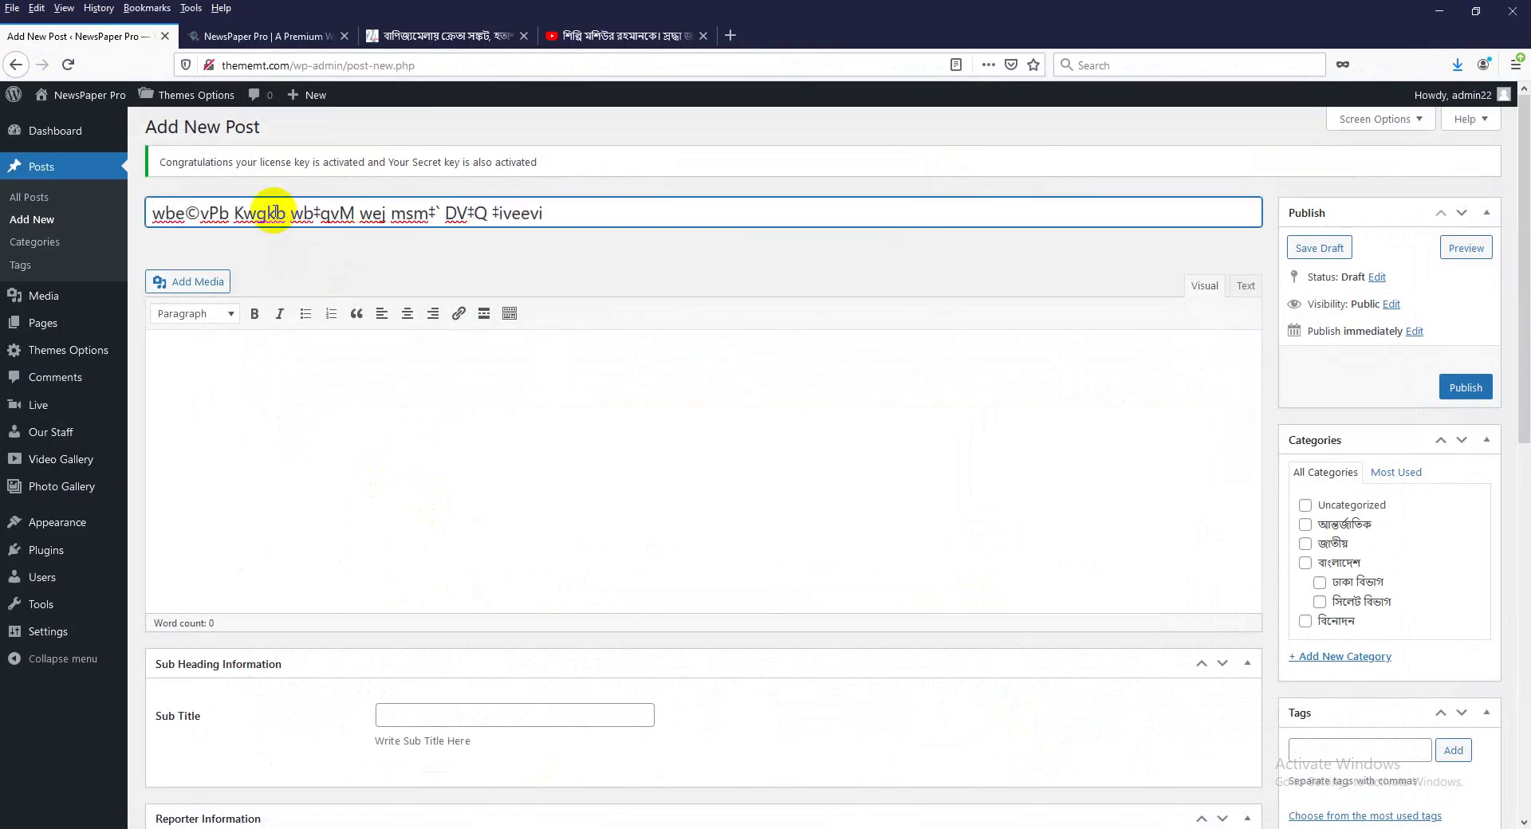
Switch the Bangla keyboard tool's input mode from the system tray.
triple_click(273, 212)
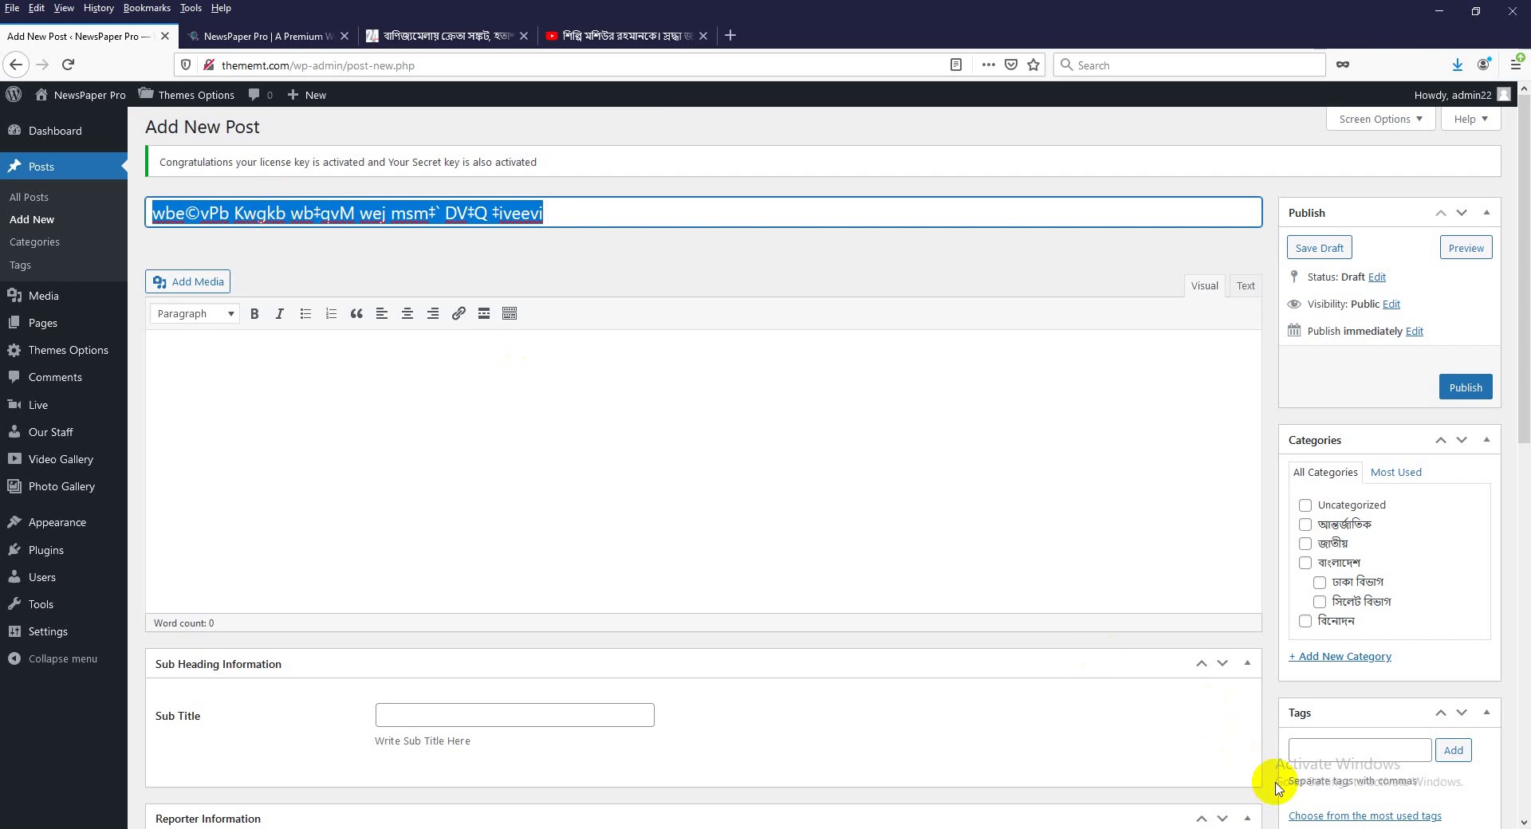
click(1353, 827)
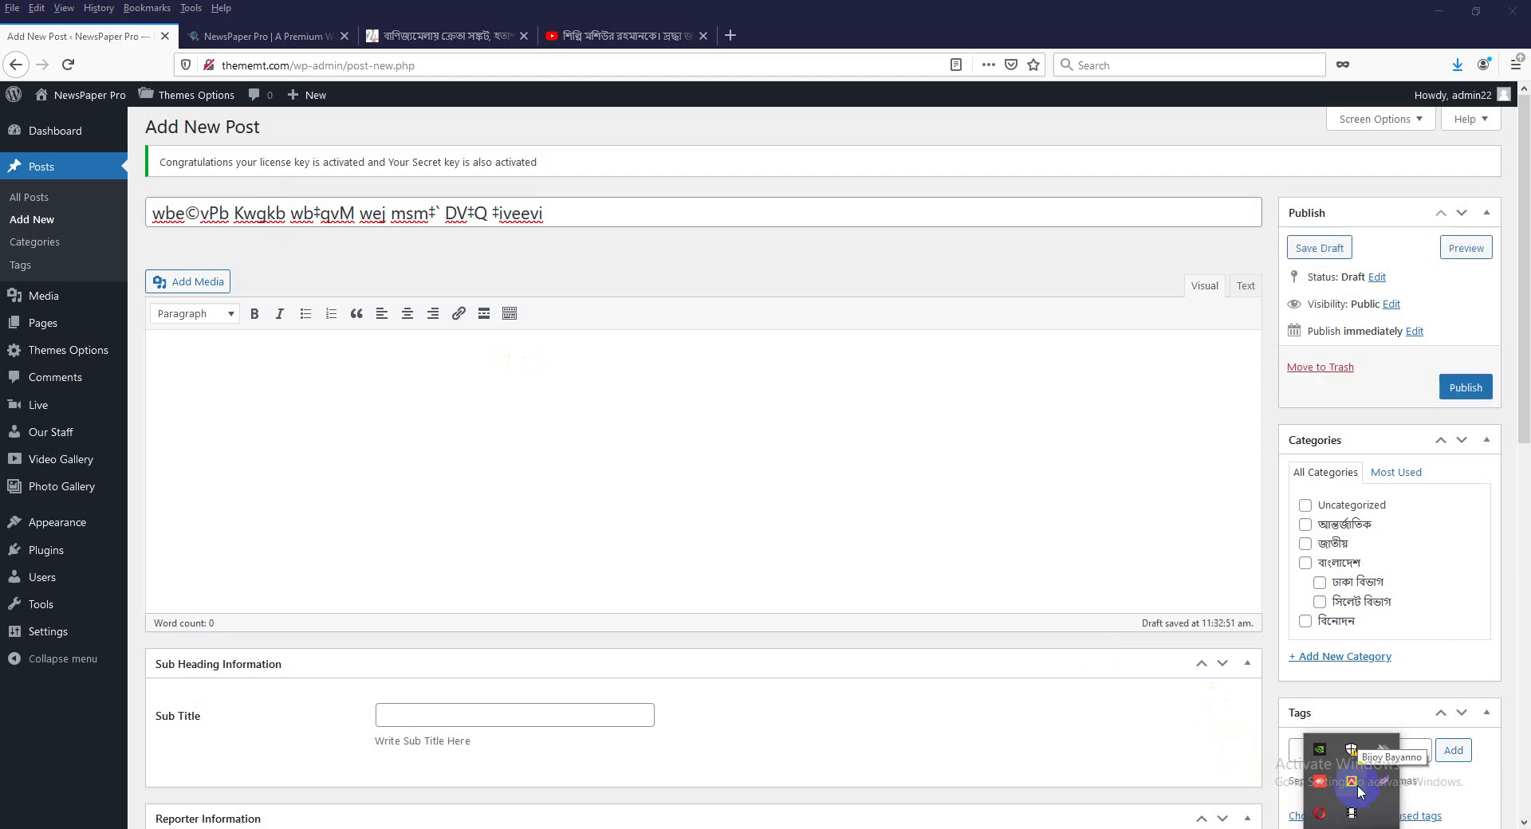
right_click(1360, 789)
click(1273, 737)
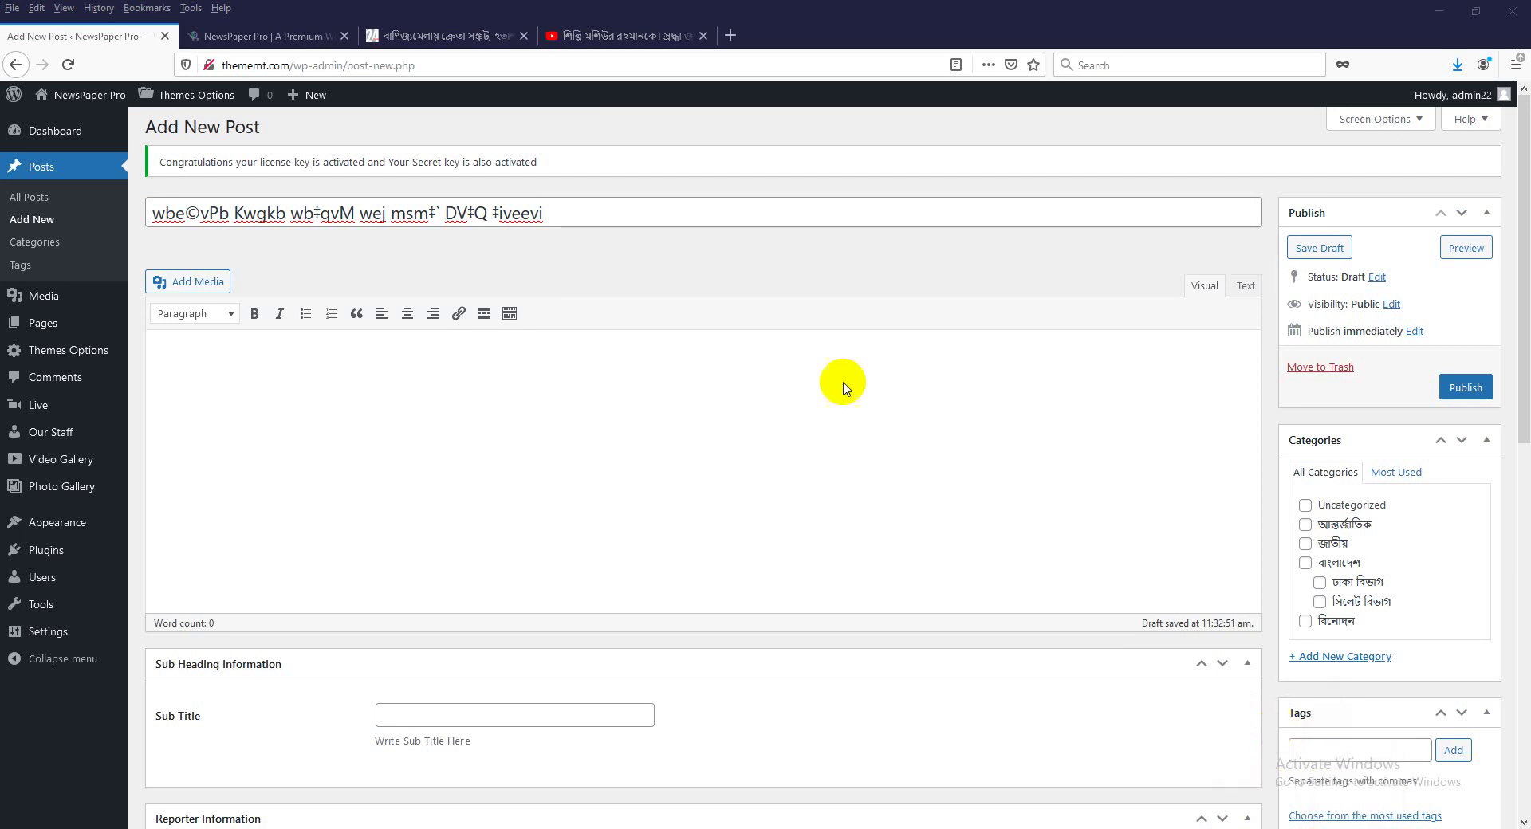
Cut the garbled post title and open a blank Firefox tab.
triple_click(508, 214)
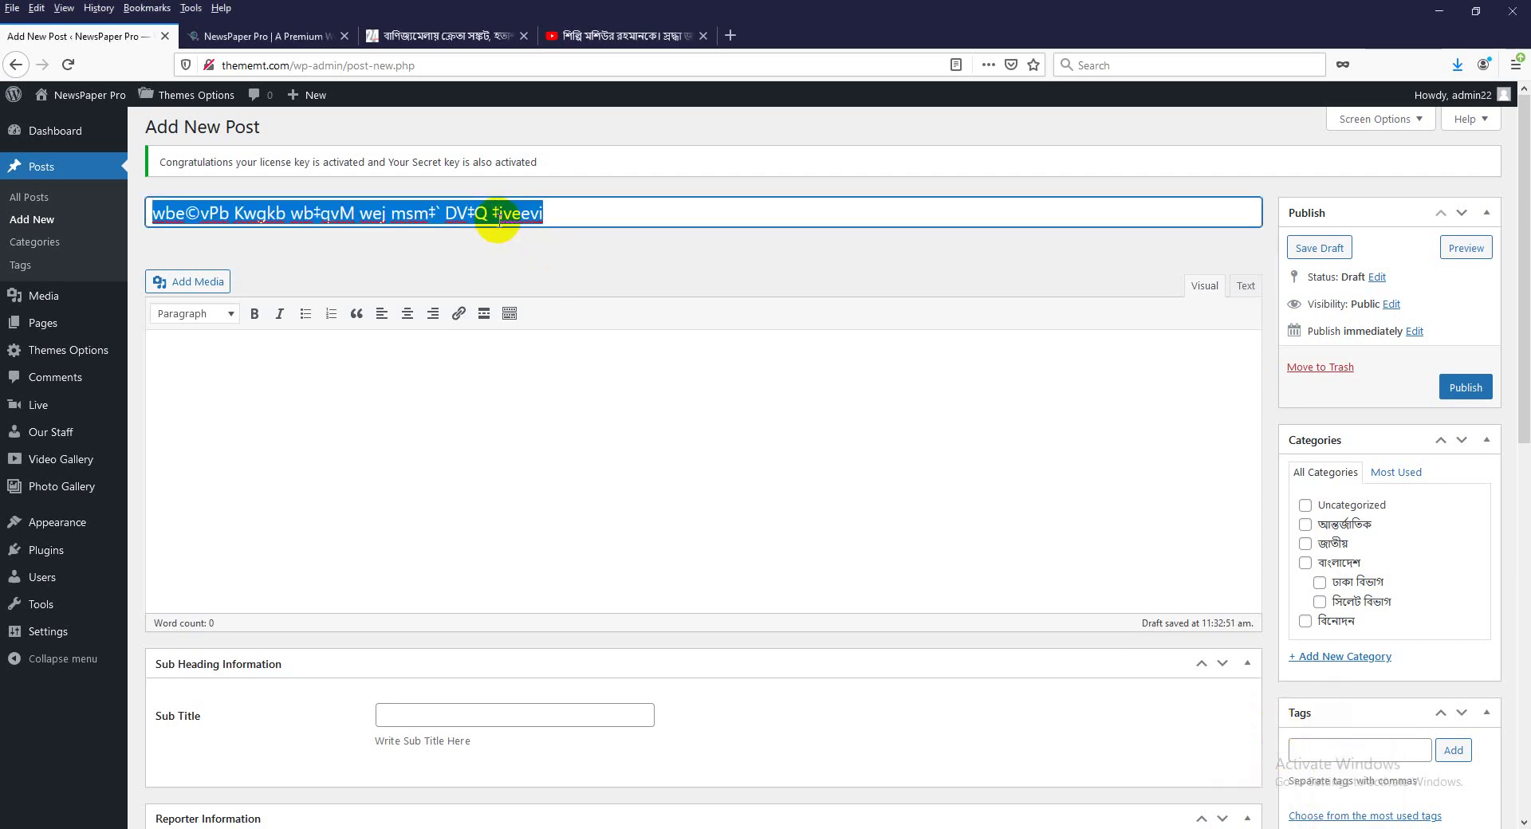
key(ctrl+x)
click(730, 36)
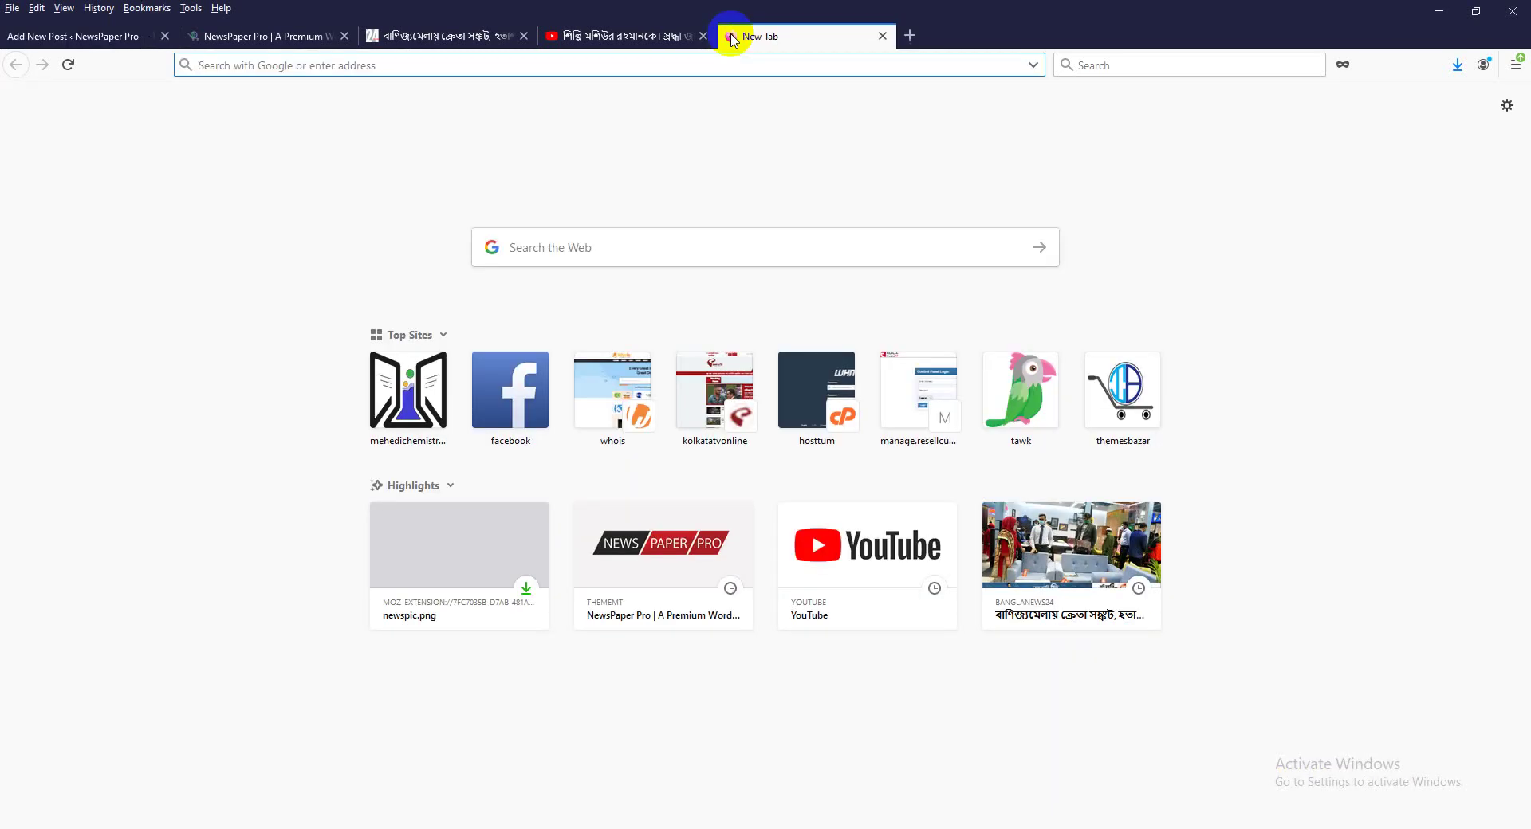
Load themesbazar.com/converter in the new tab using address autocomplete.
text(theme)
key(Right)
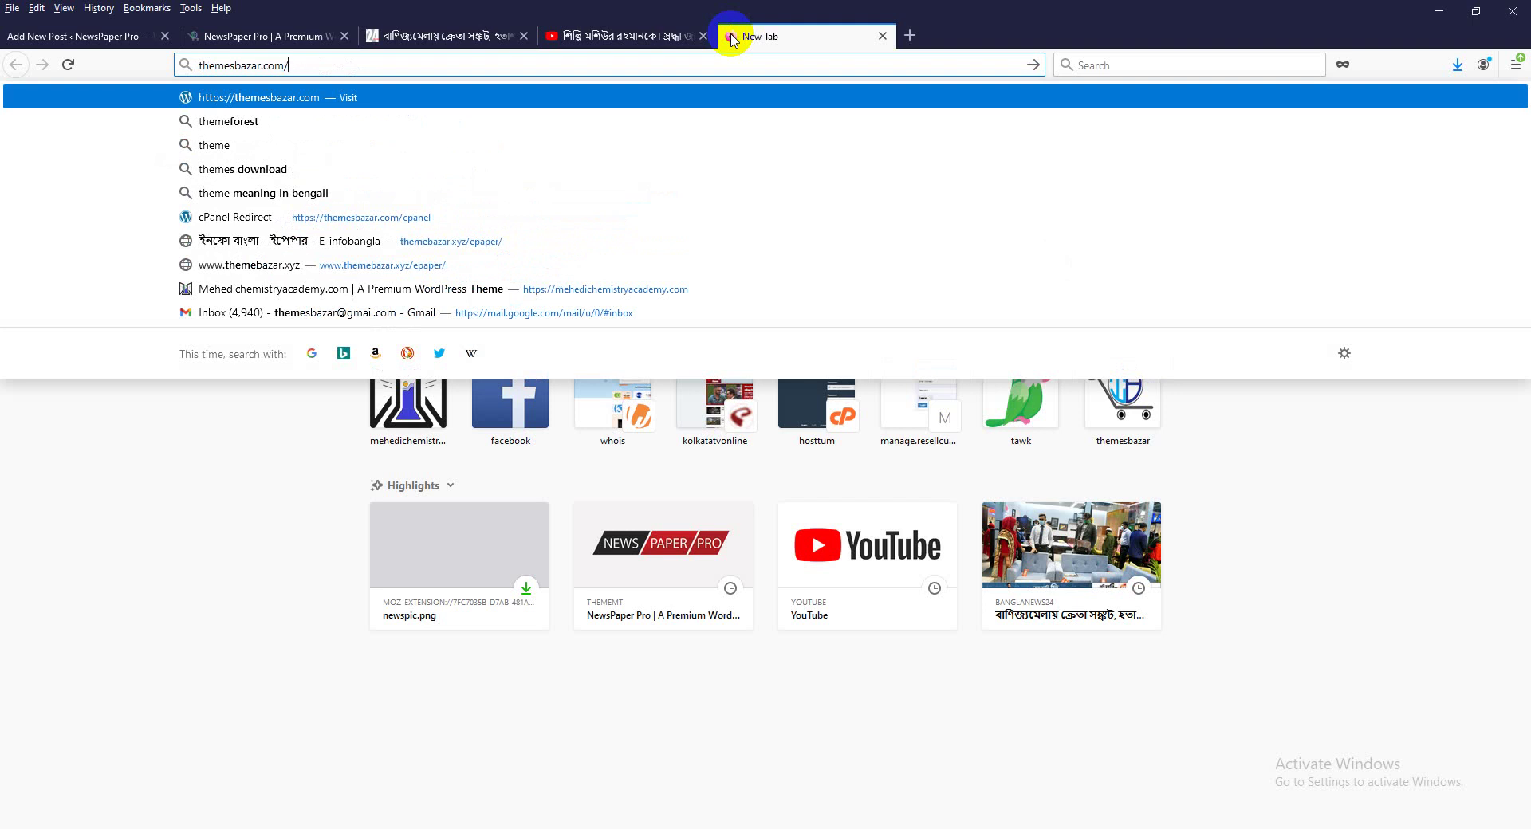
text(con)
key(Right)
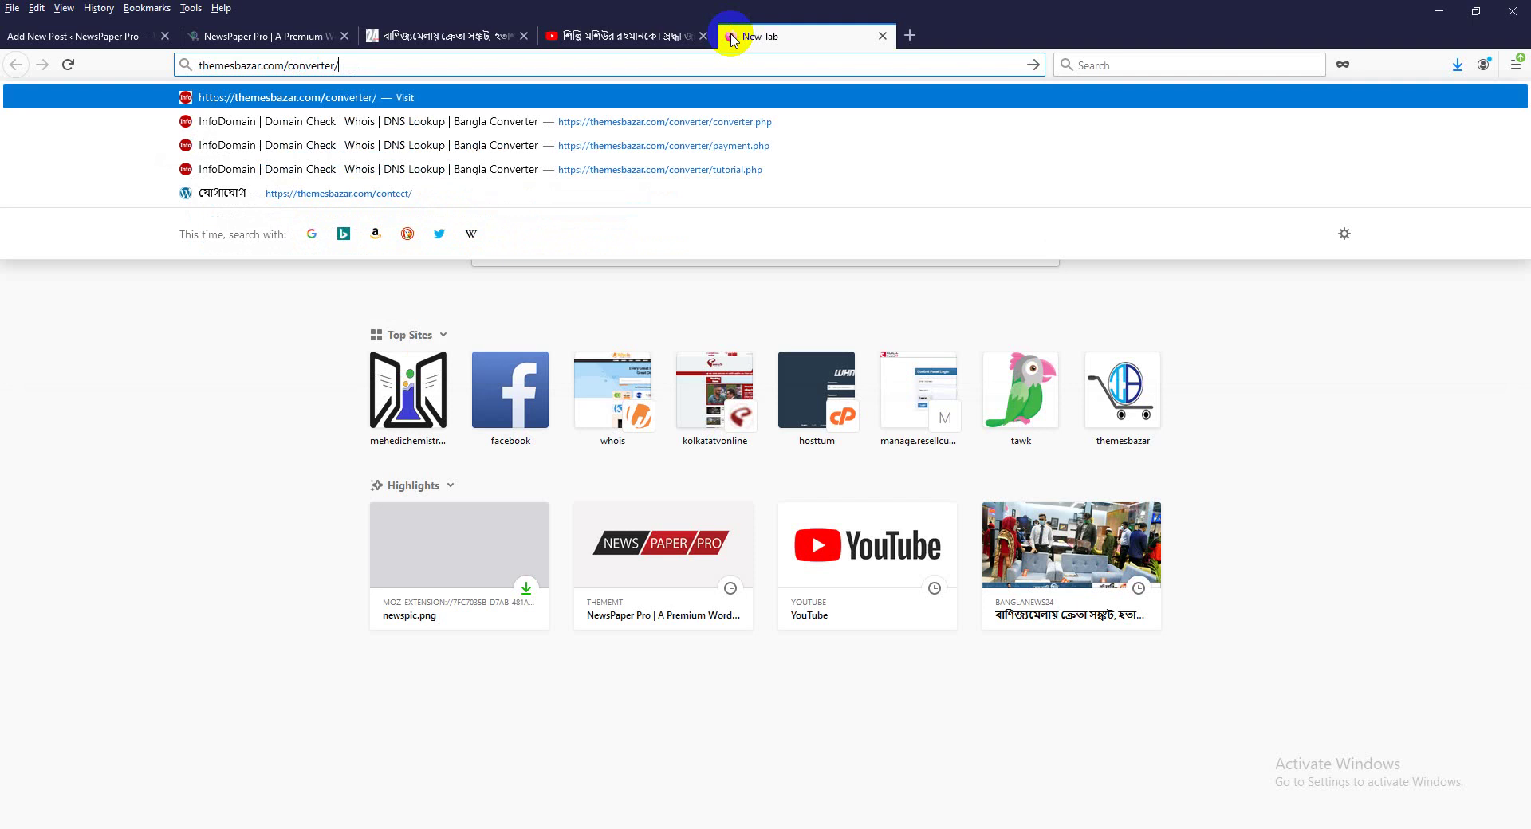
key(BackSpace)
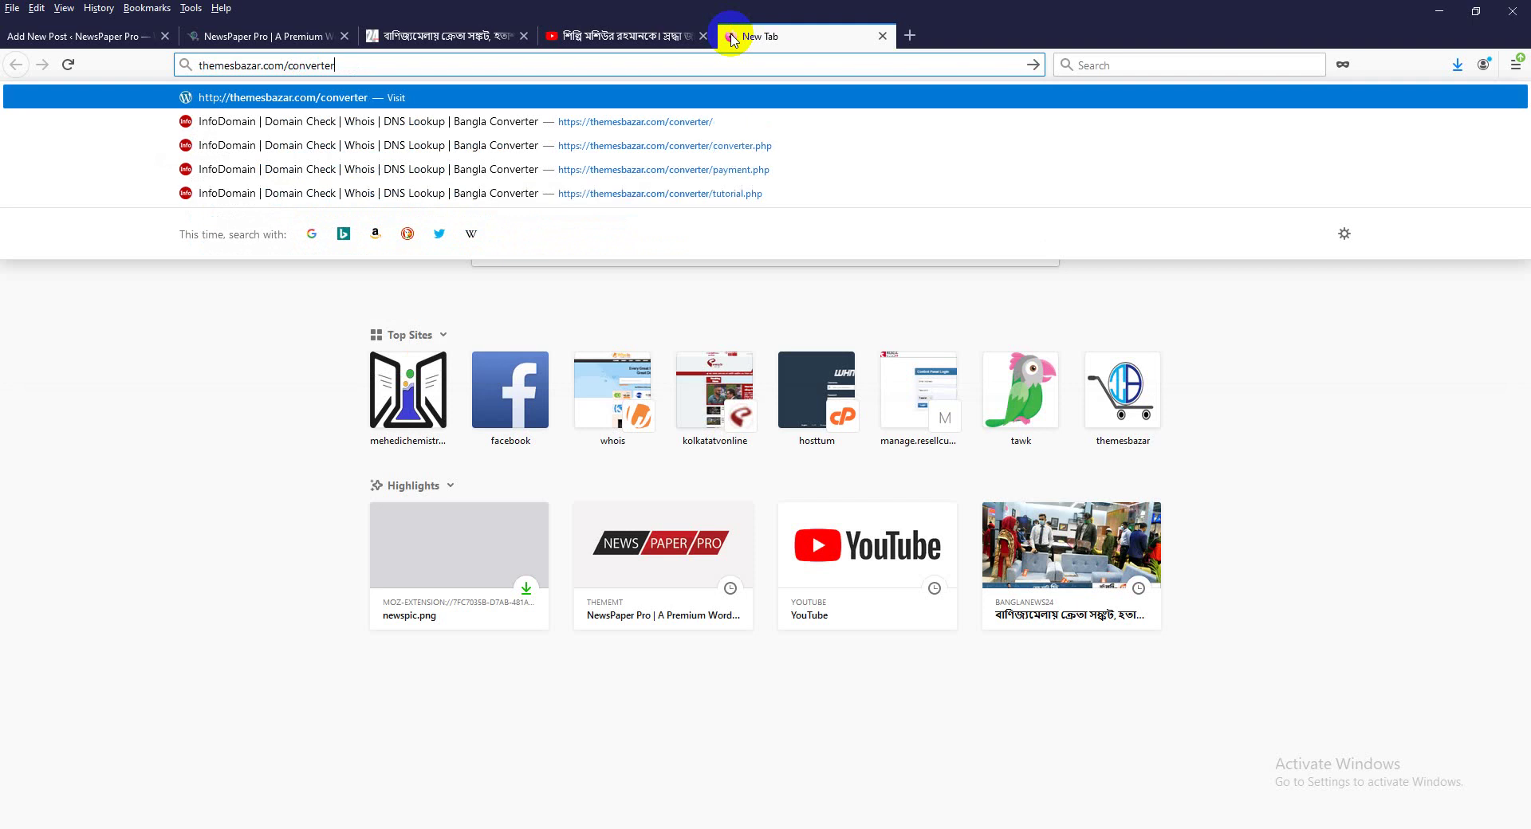
key(Return)
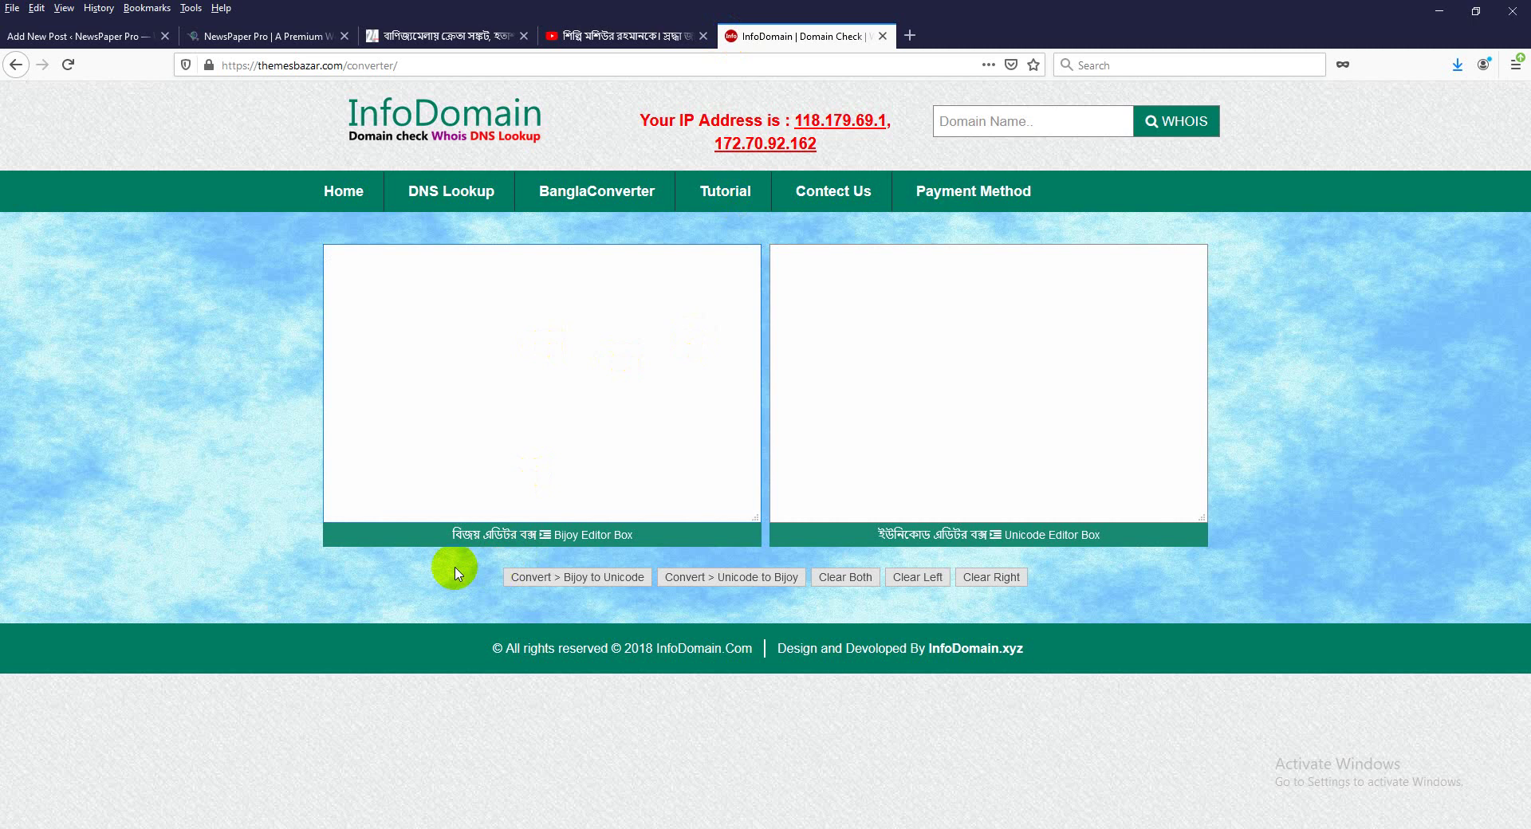
Copy the whole news.docx text and paste it into the converter's Bijoy box.
drag(449, 535, 534, 535)
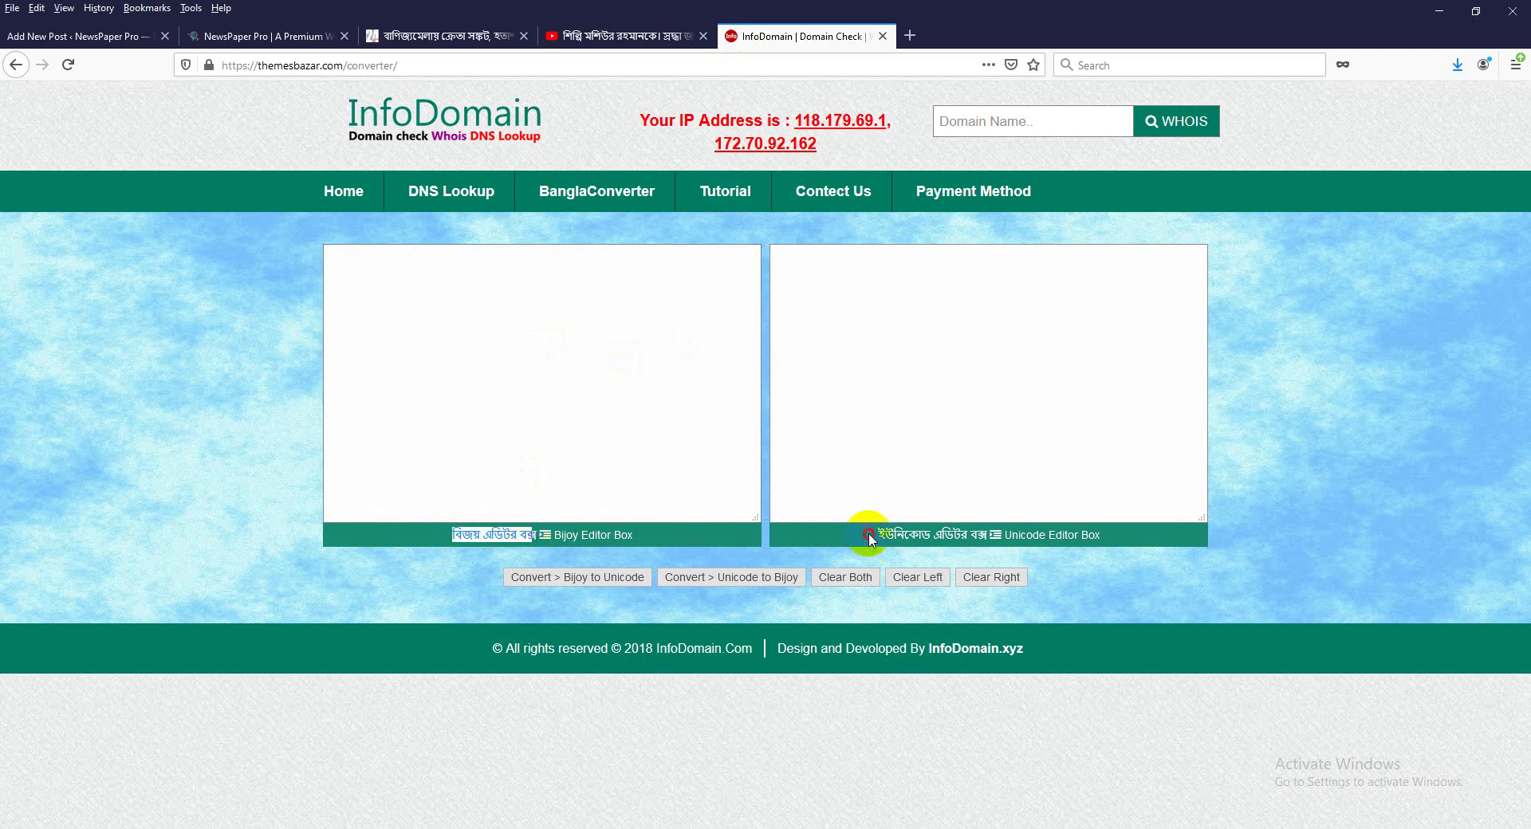
drag(878, 535, 977, 535)
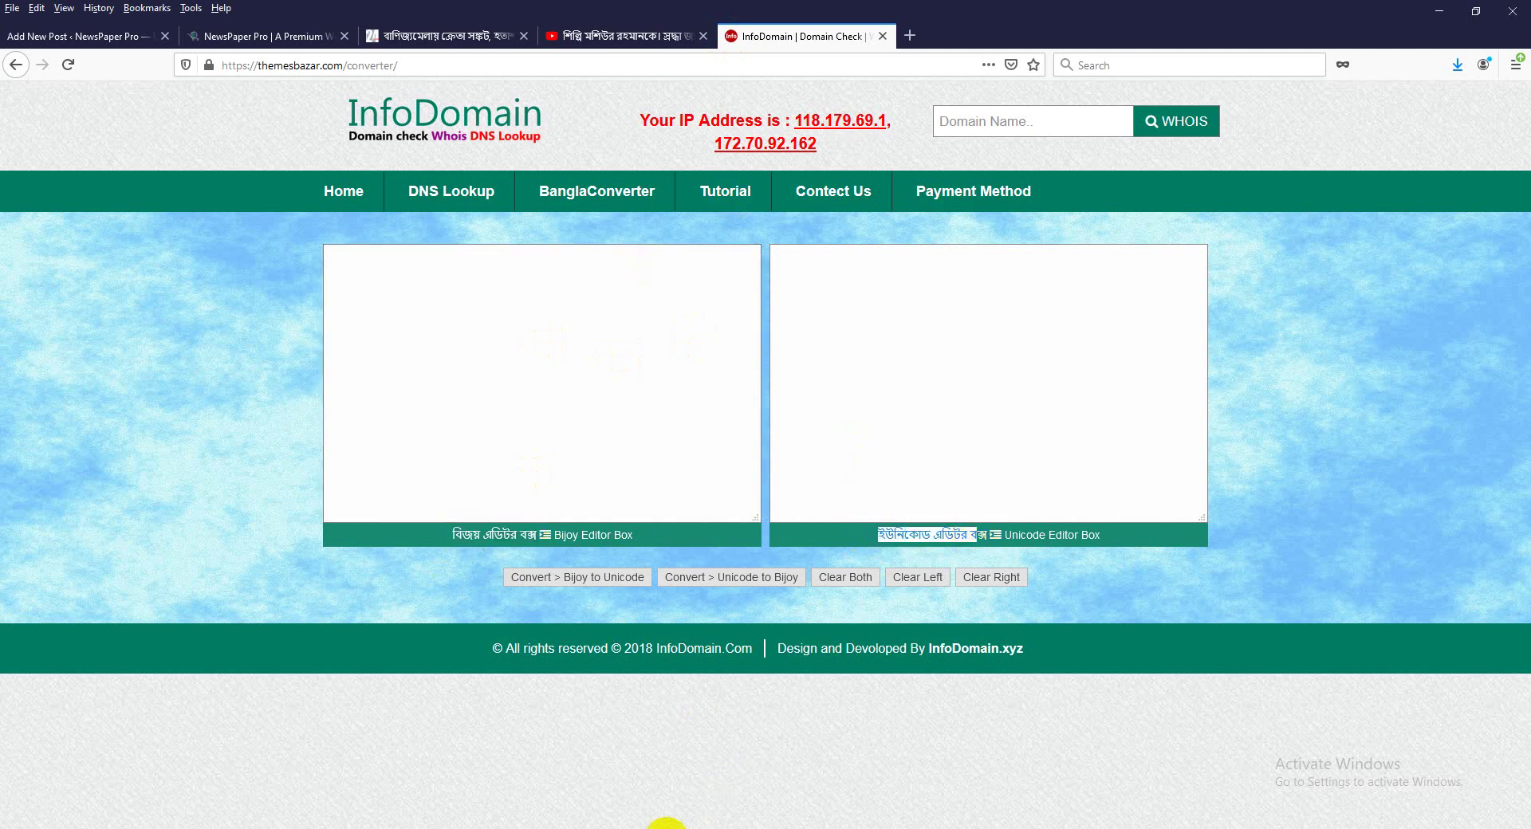
click(667, 824)
drag(383, 745, 212, 325)
click(527, 823)
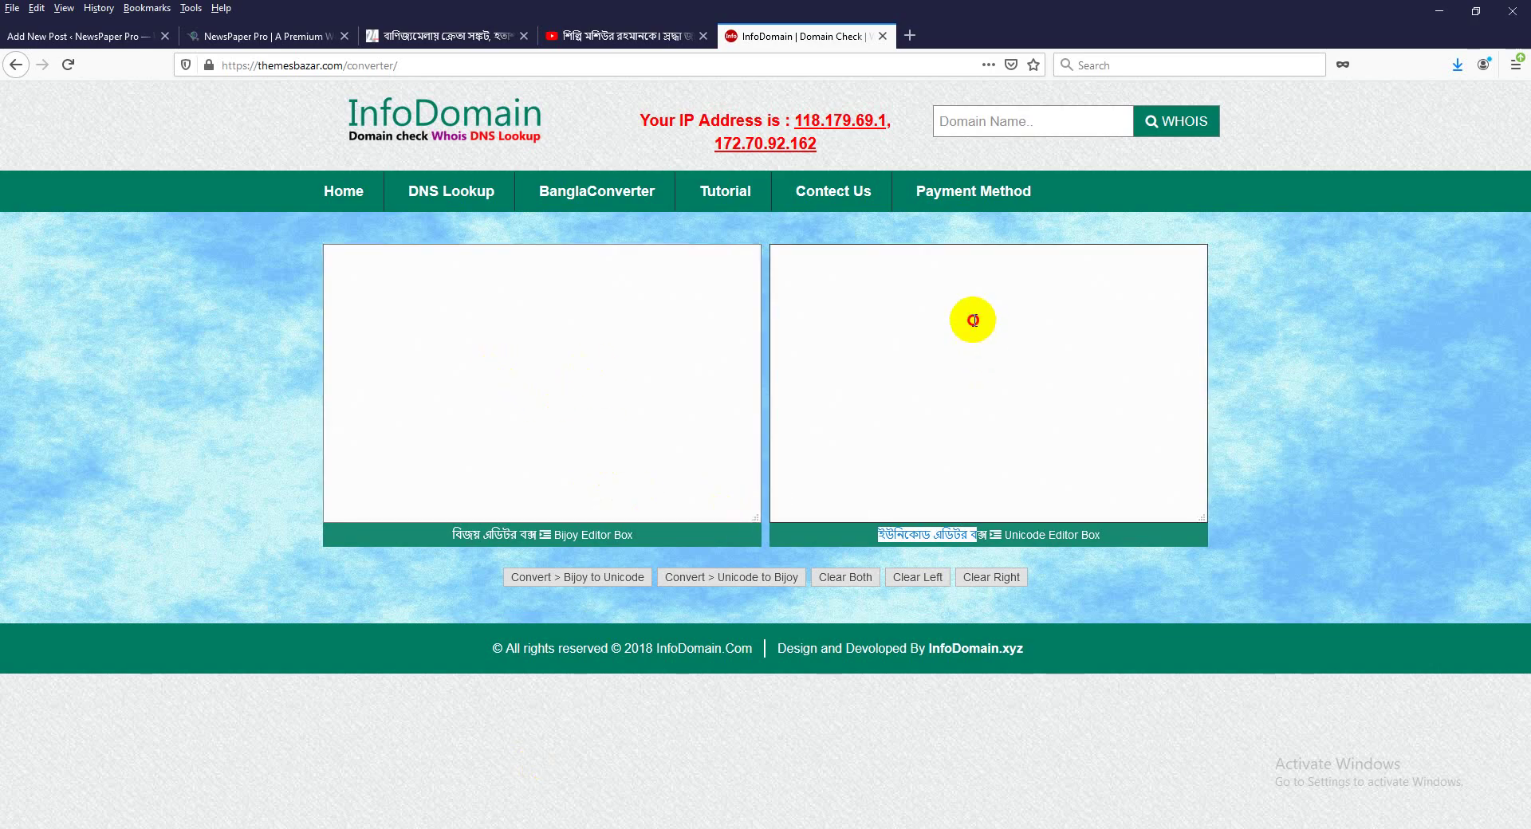
click(949, 311)
key(ctrl+v)
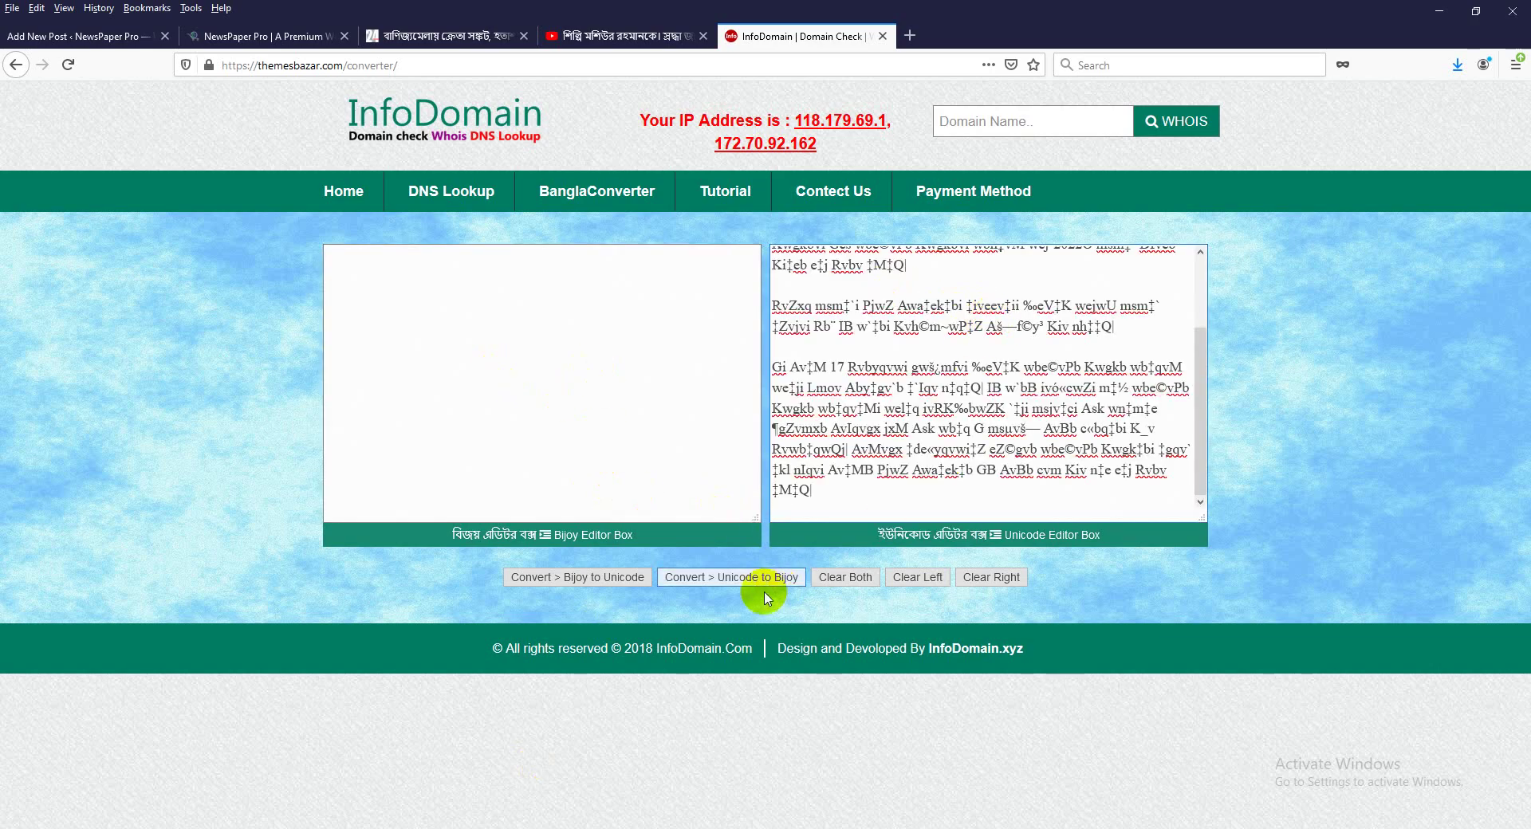
click(909, 449)
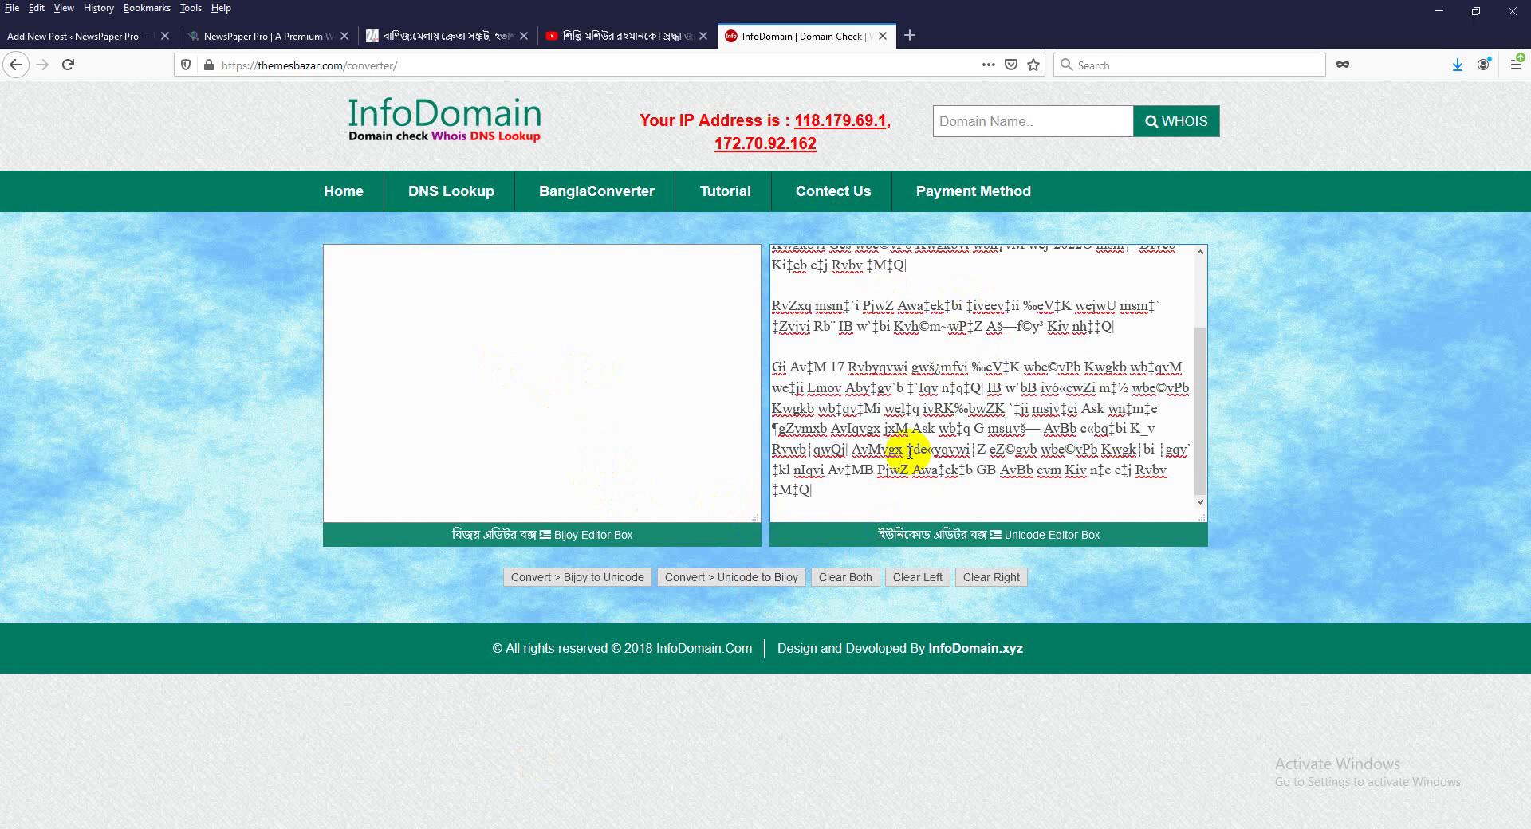
key(ctrl+a)
key(Delete)
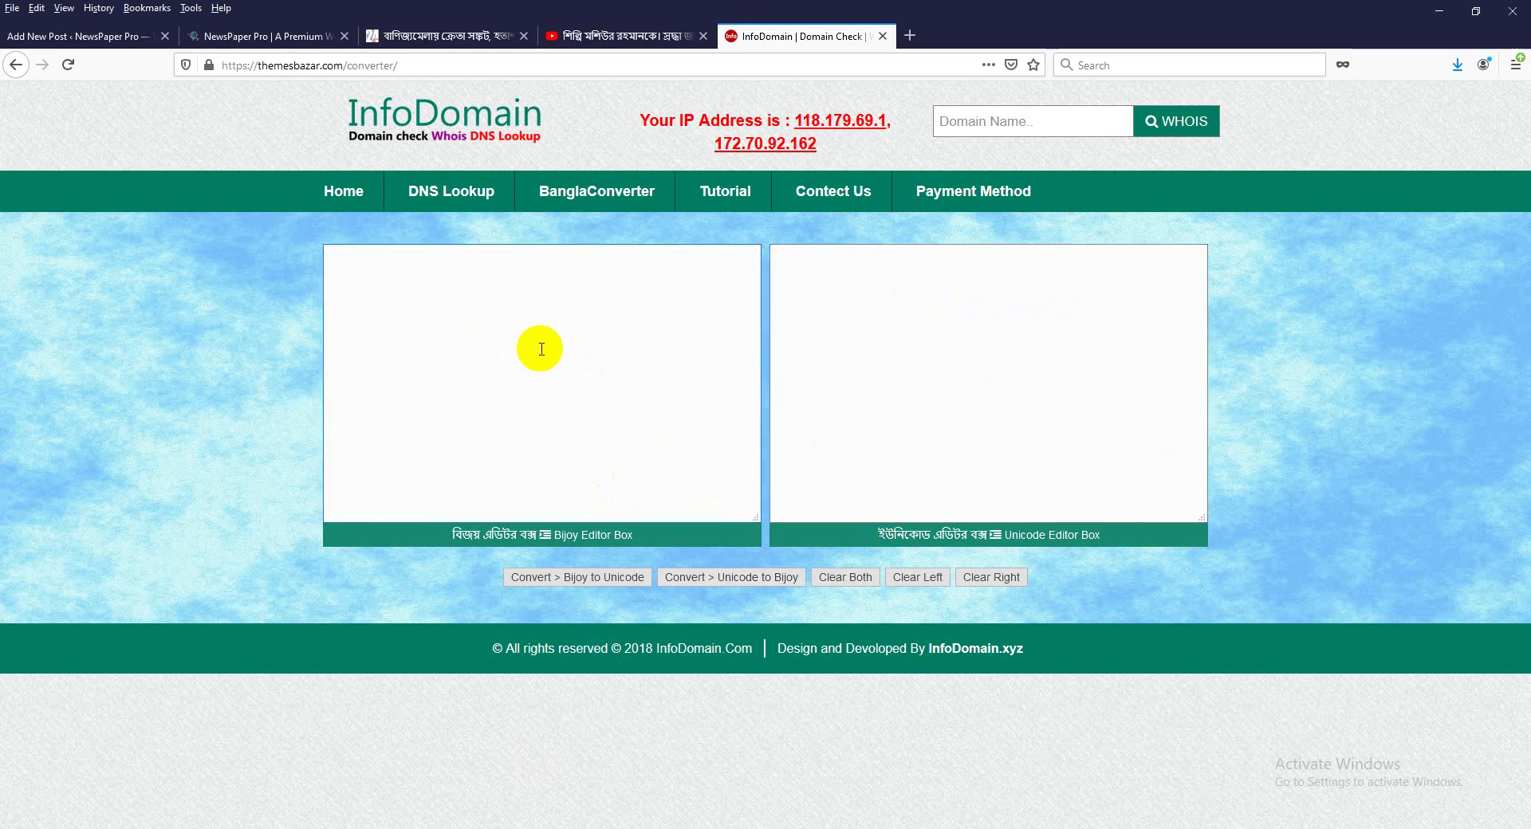
click(540, 349)
key(ctrl+v)
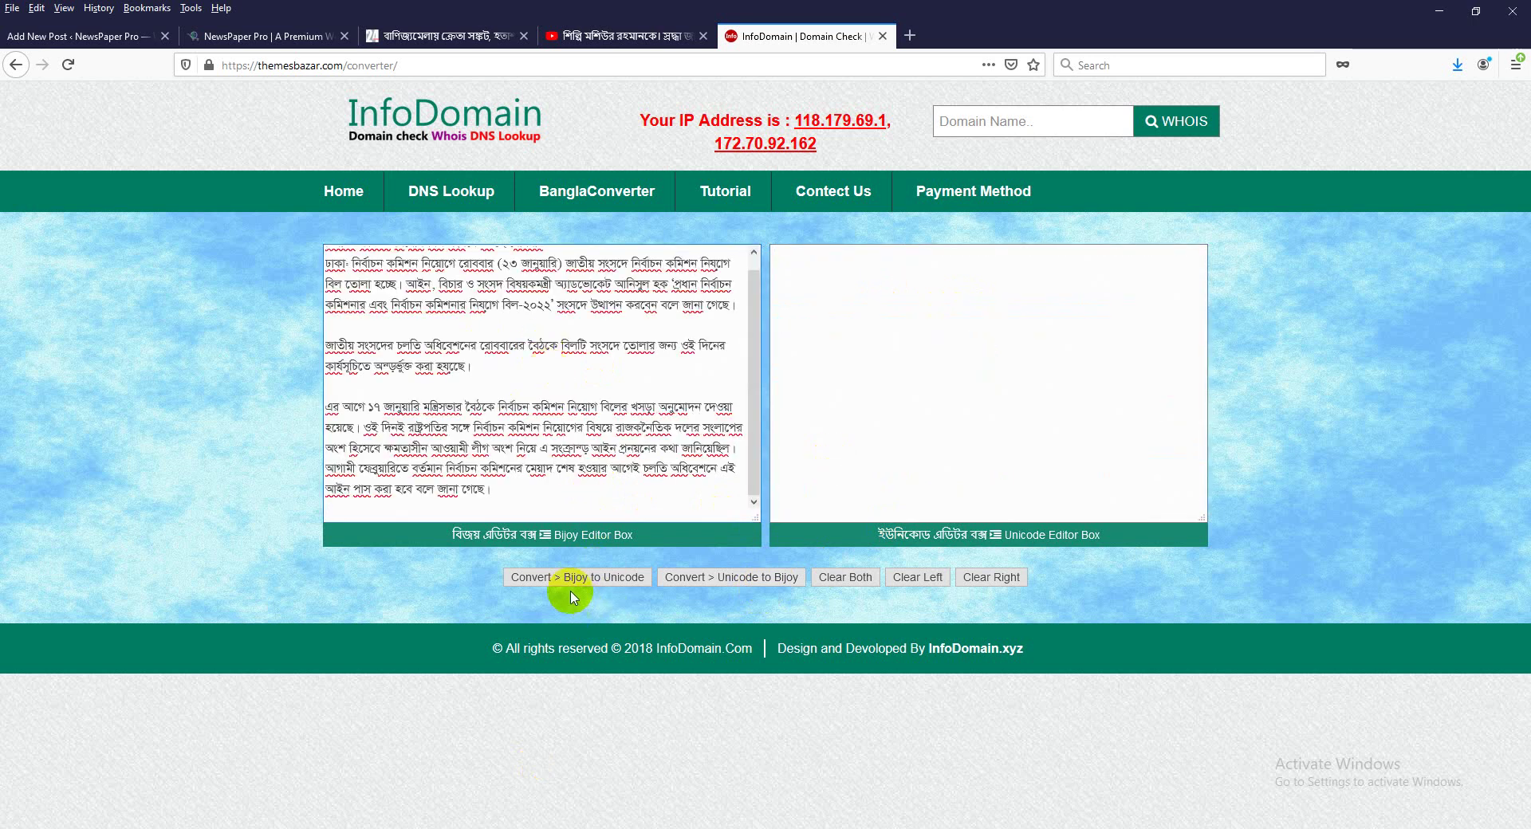
Convert Bijoy to Unicode and paste the converted headline into the post title.
click(604, 582)
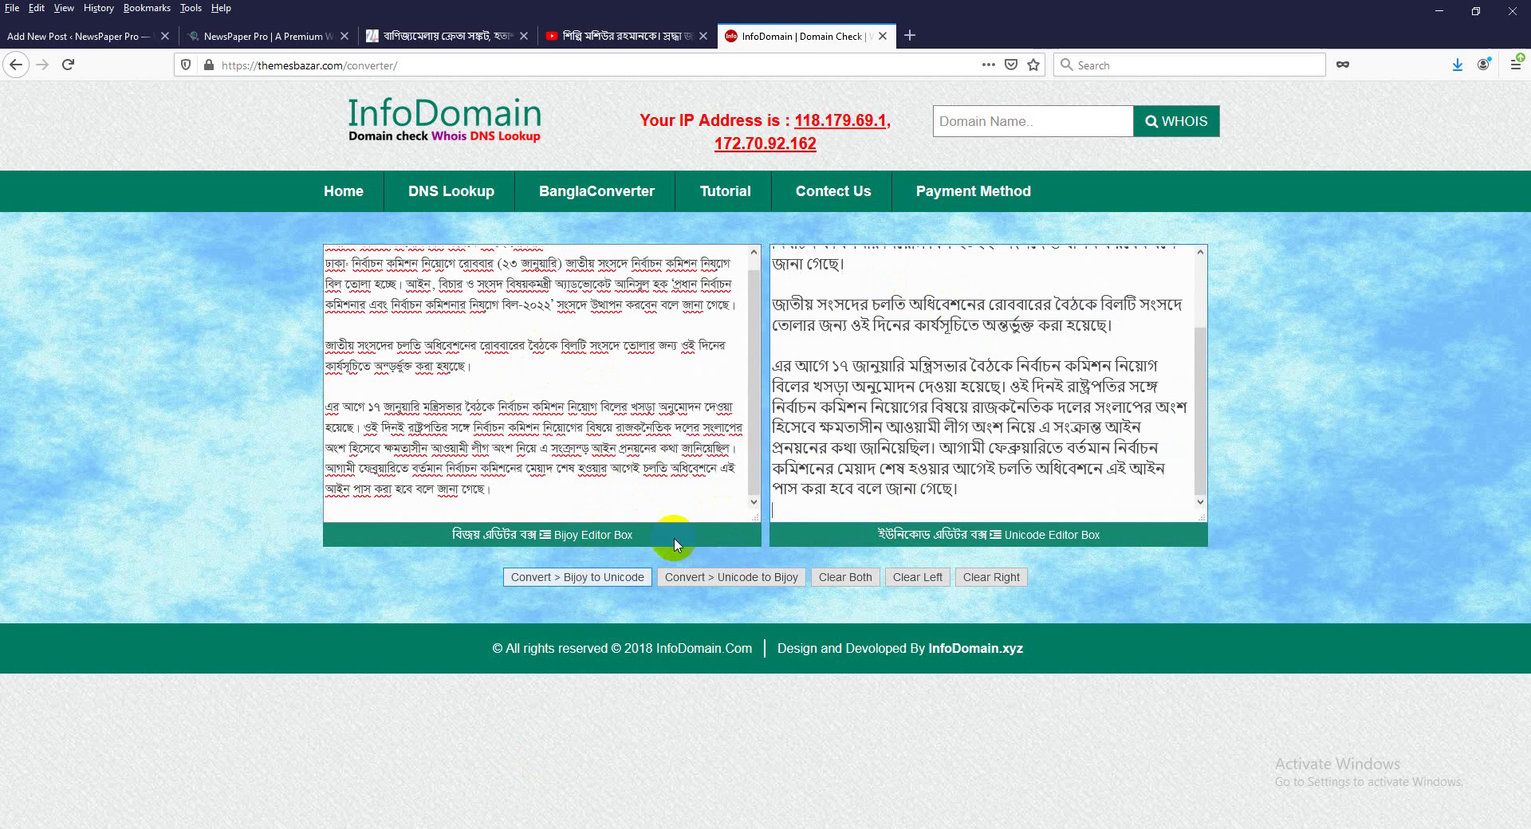
scroll(921, 403, up, 3)
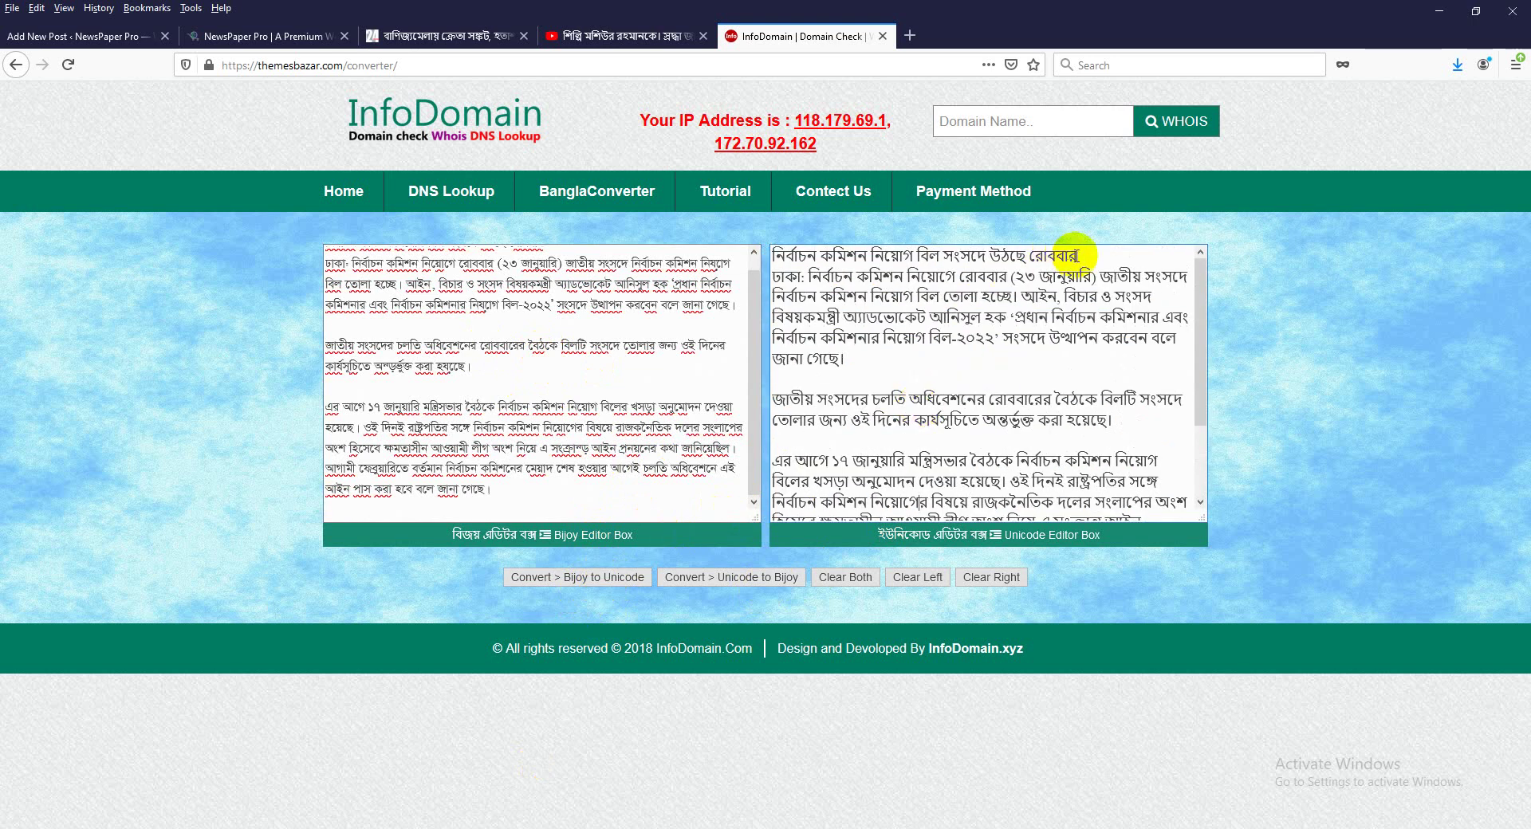
drag(1085, 255, 742, 260)
key(ctrl+c)
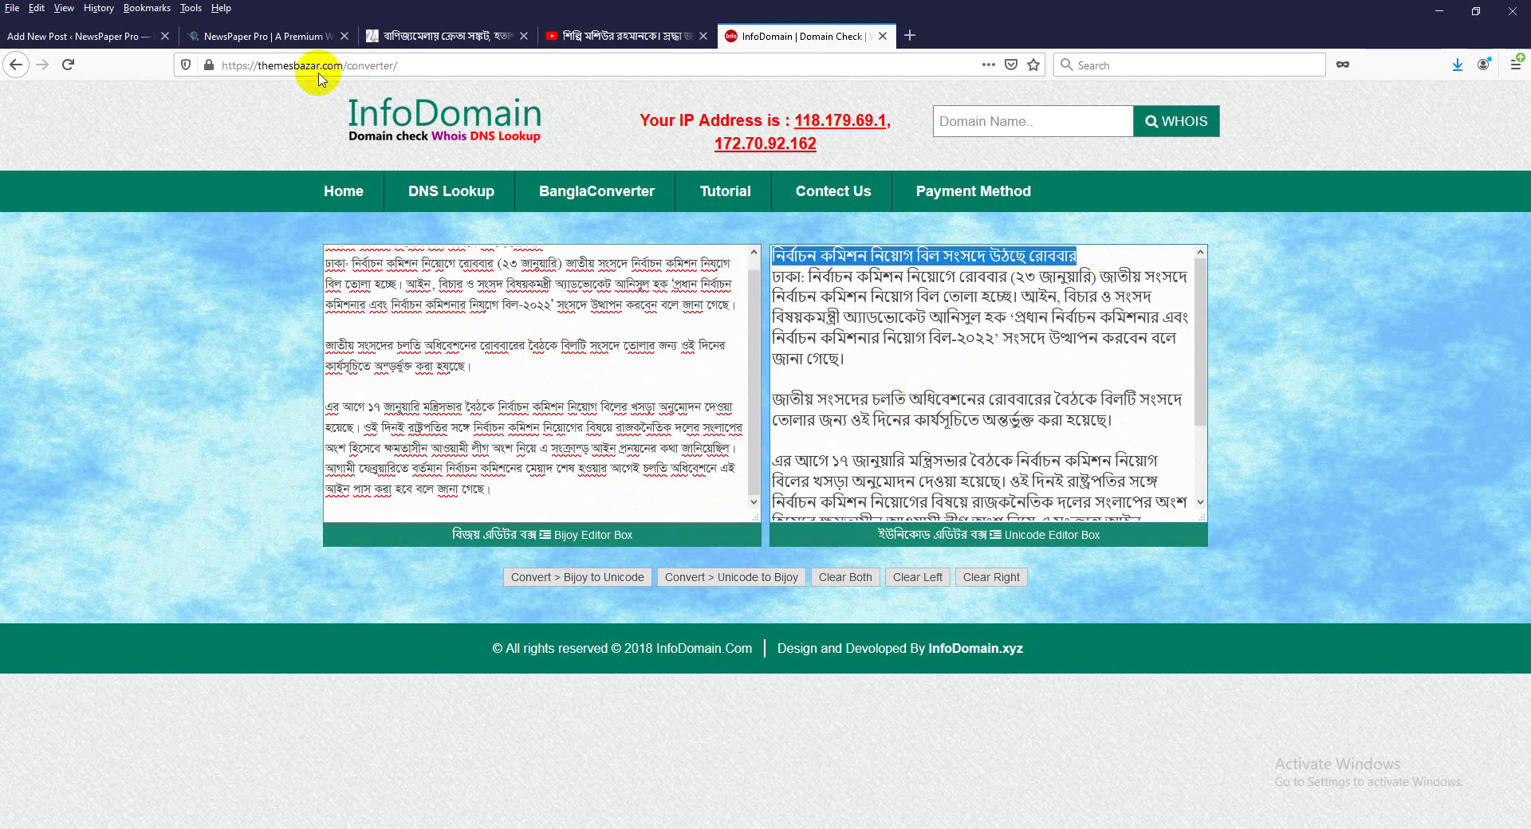
click(116, 39)
key(ctrl+v)
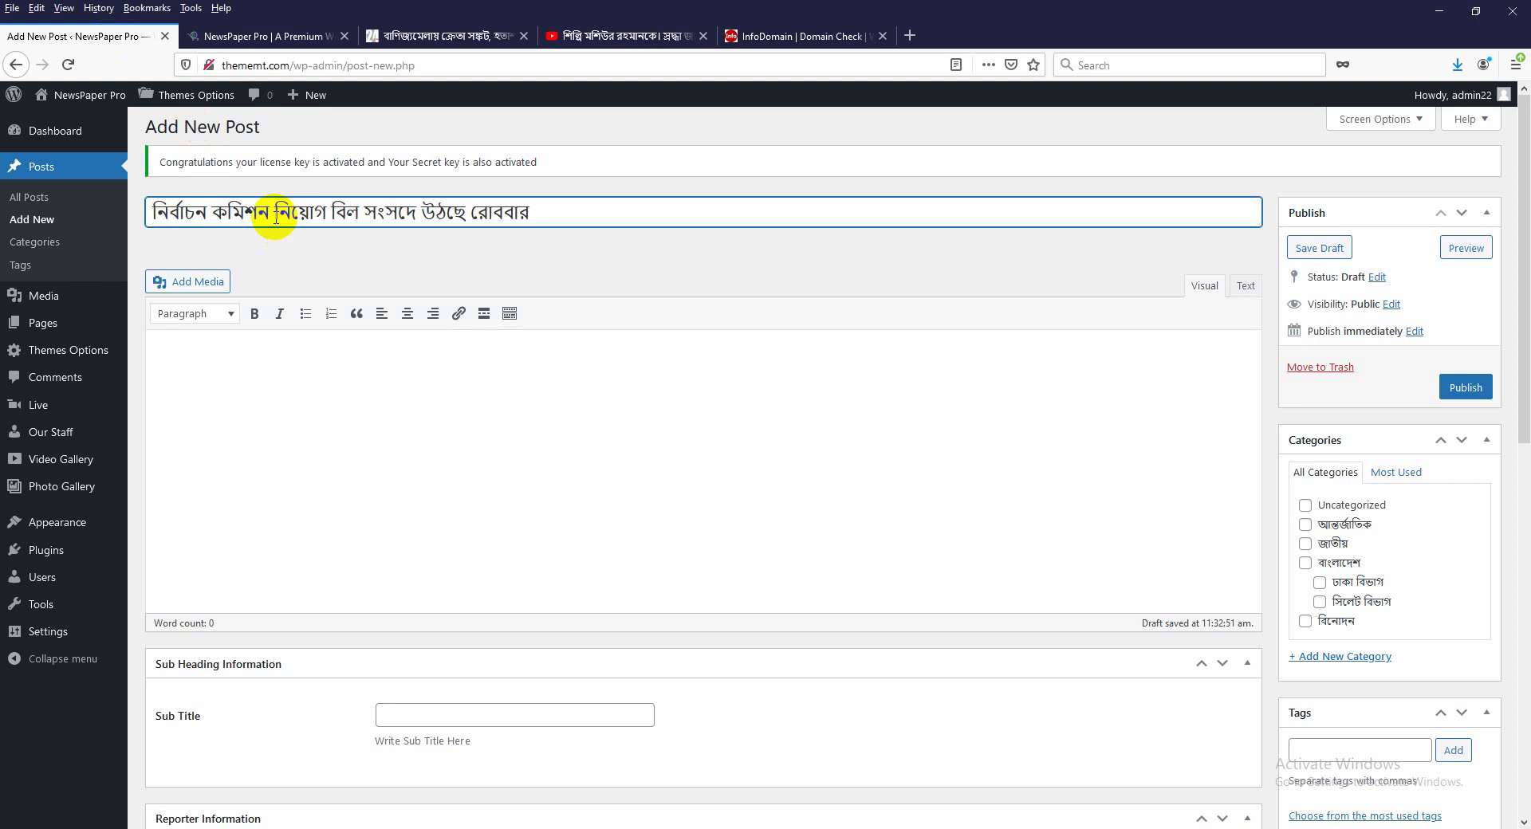
Select the converted body paragraphs and place the cursor in the empty post body.
click(782, 38)
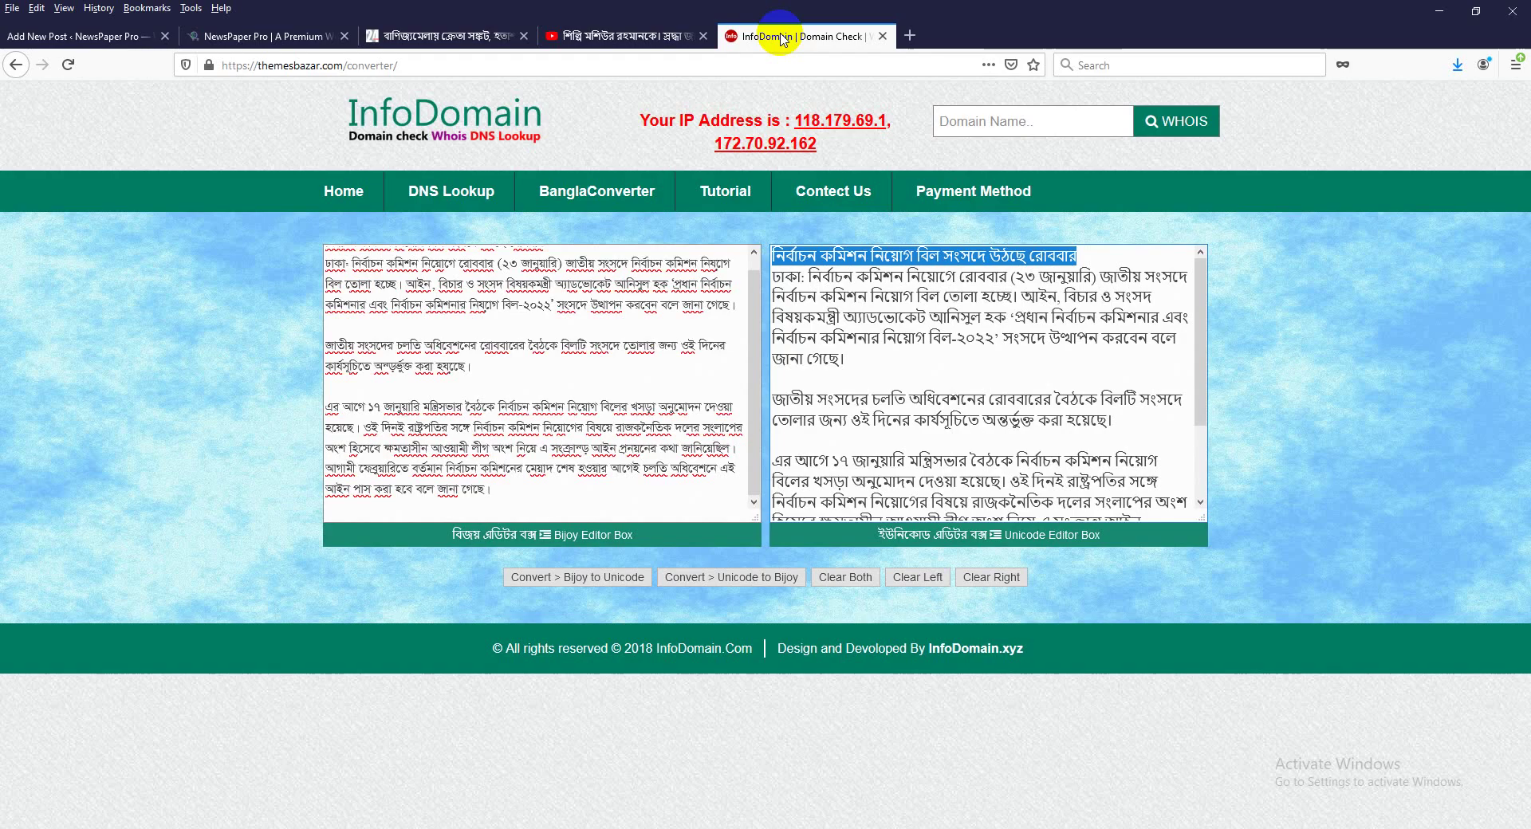
click(778, 281)
drag(777, 286, 976, 491)
key(ctrl+c)
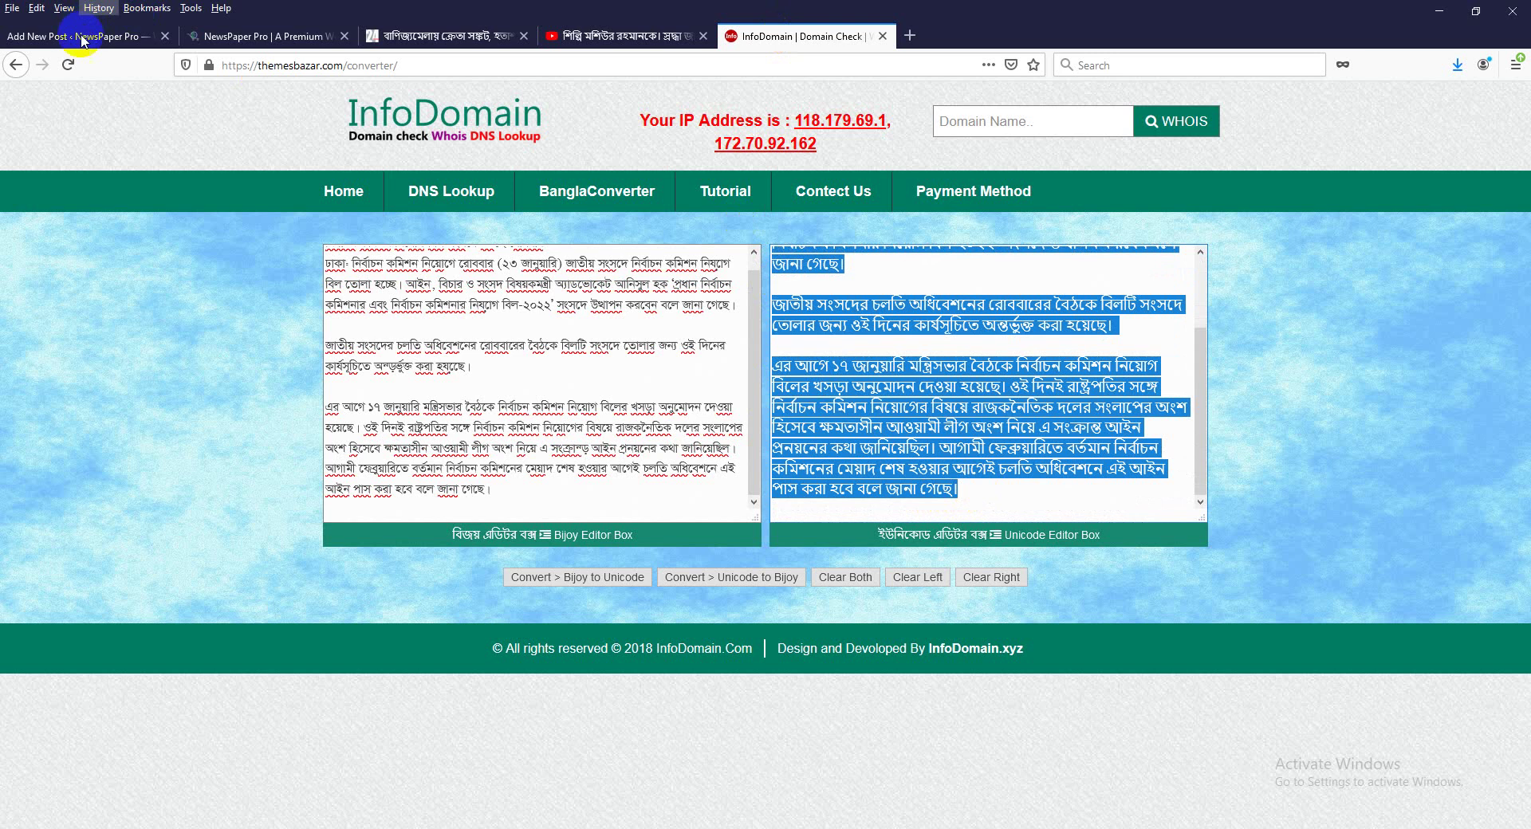
click(76, 36)
click(232, 367)
Paste the three converted Bengali news paragraphs into the post body.
key(ctrl+v)
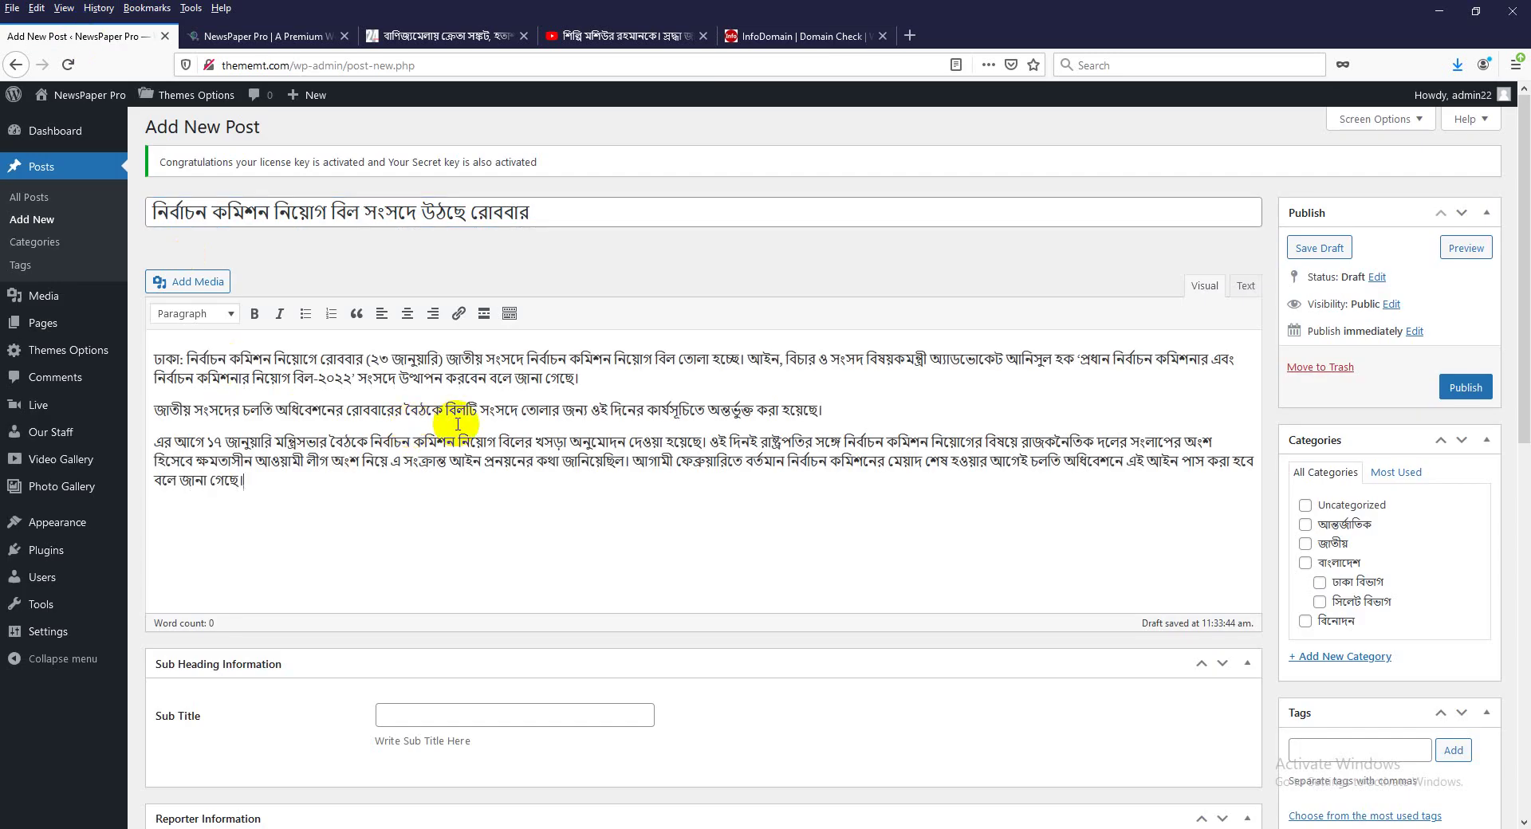
scroll(458, 422, down, 1)
scroll(458, 422, down, 2)
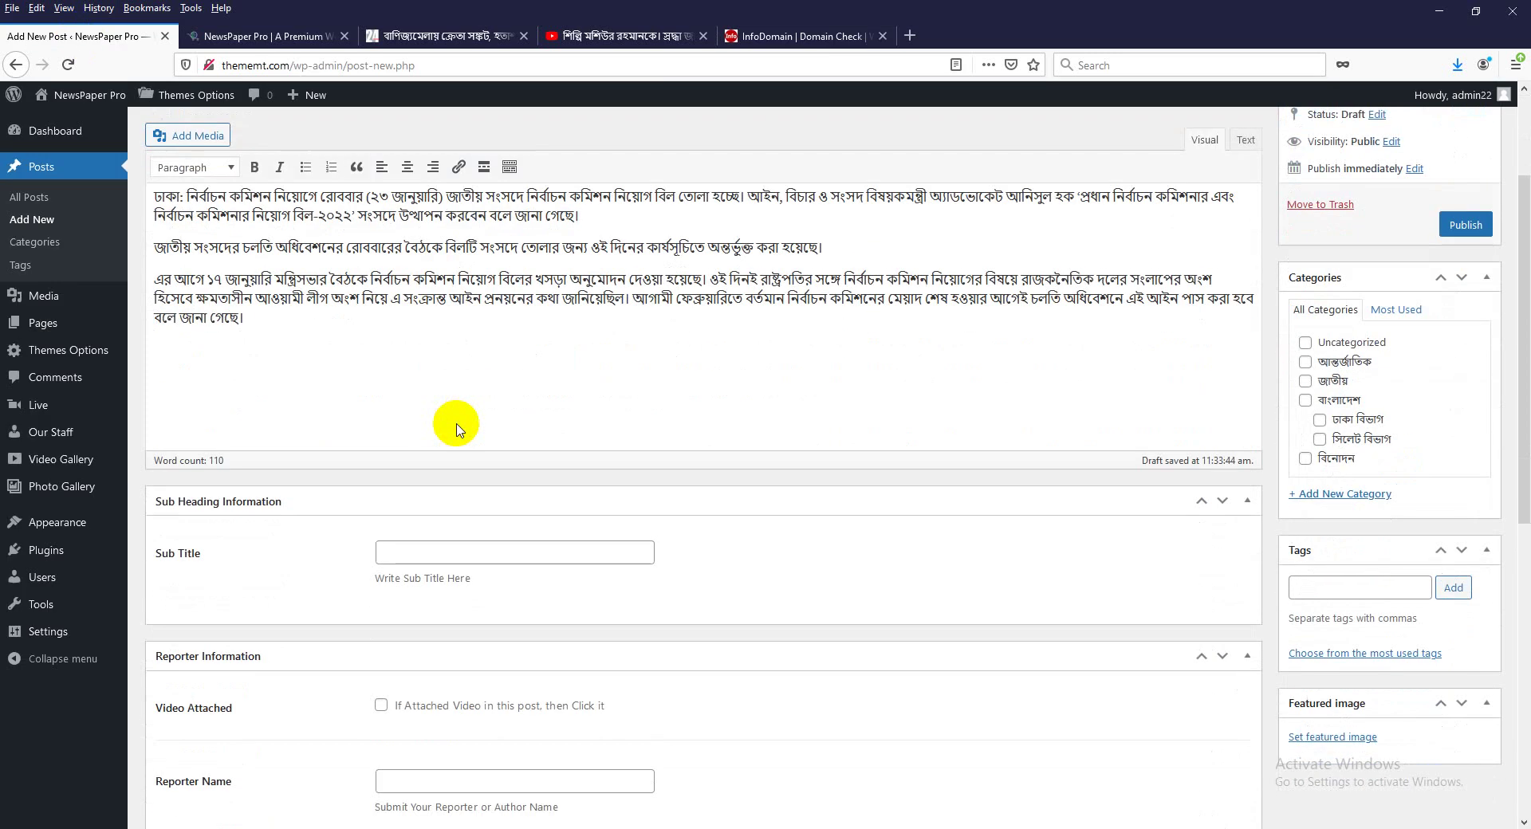
scroll(459, 423, down, 2)
scroll(467, 653, down, 2)
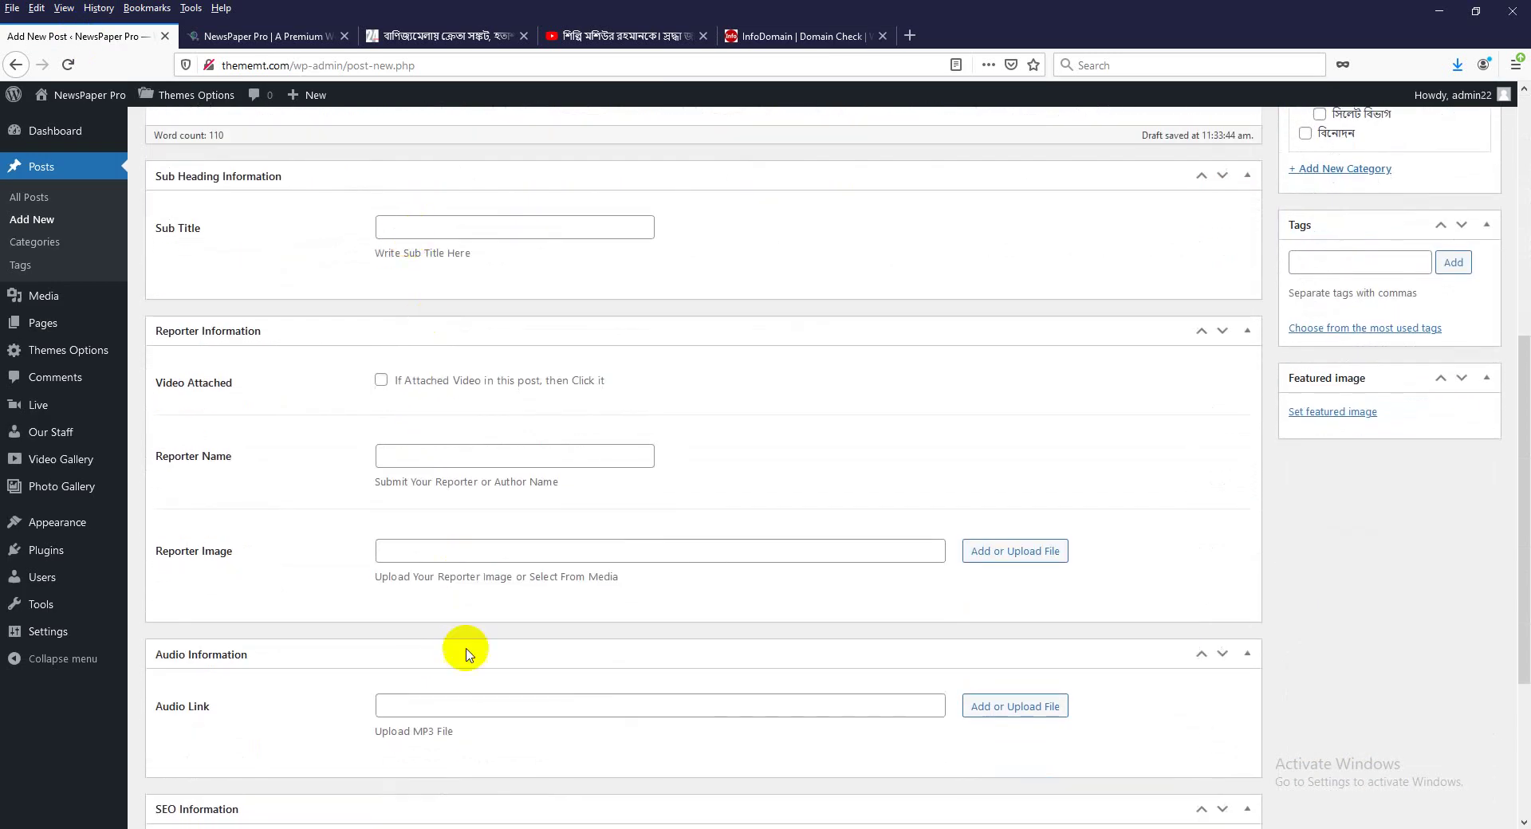
scroll(608, 683, down, 3)
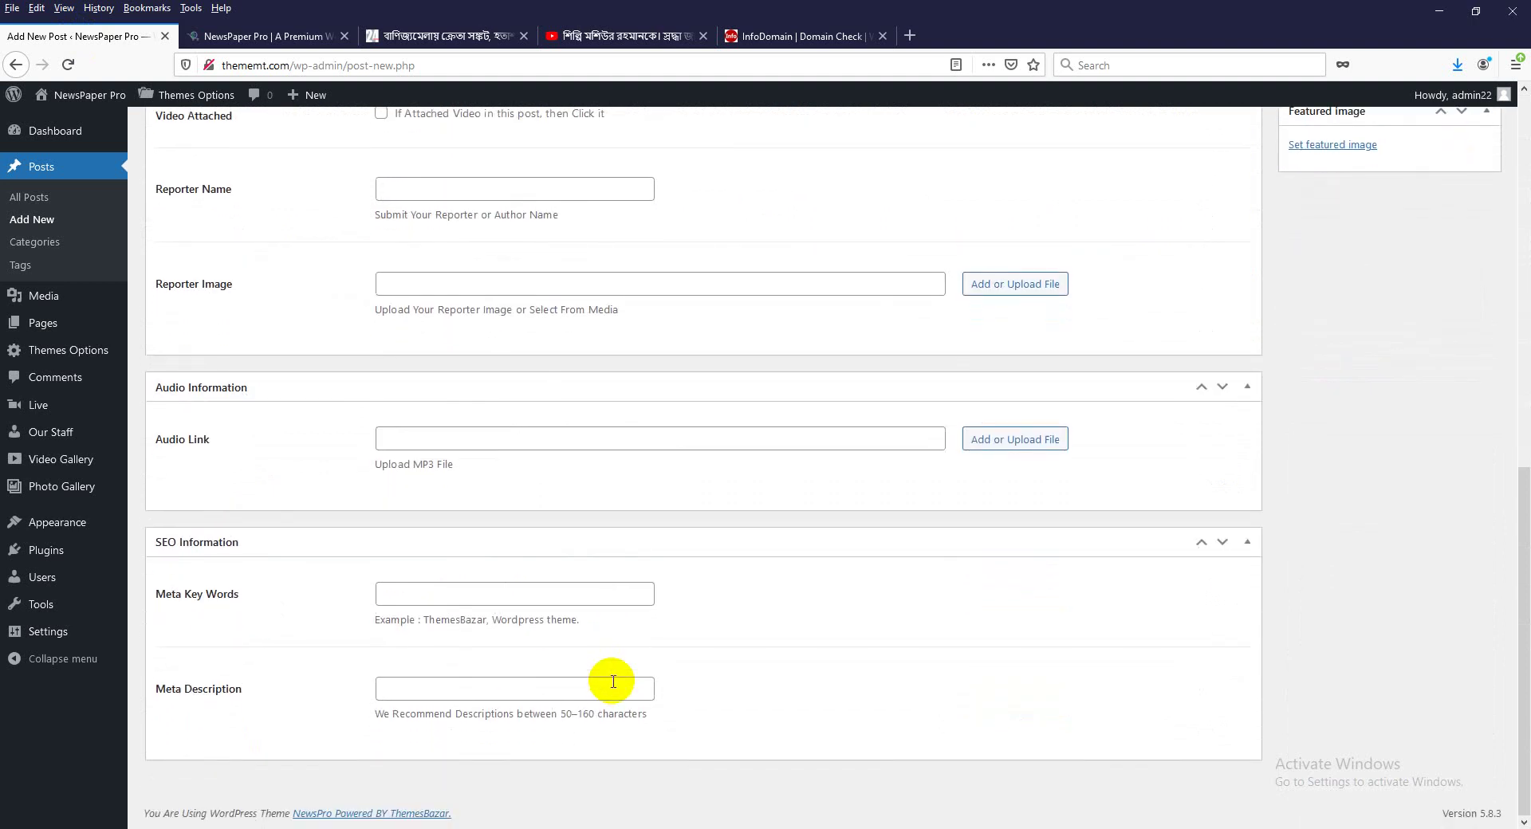
Bring up the info folder of post media files from the taskbar.
scroll(610, 680, up, 10)
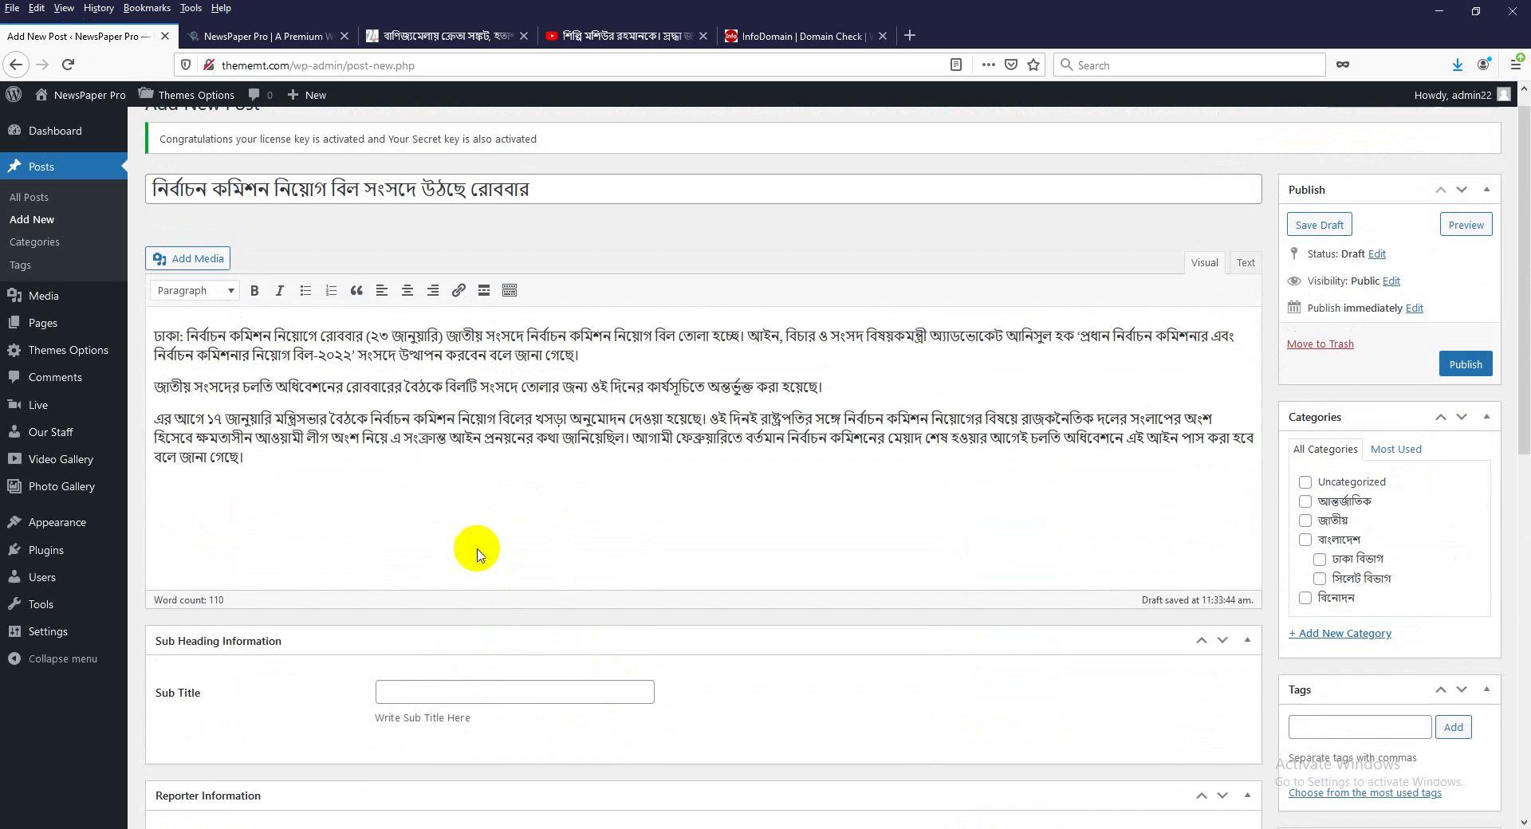
scroll(782, 535, down, 4)
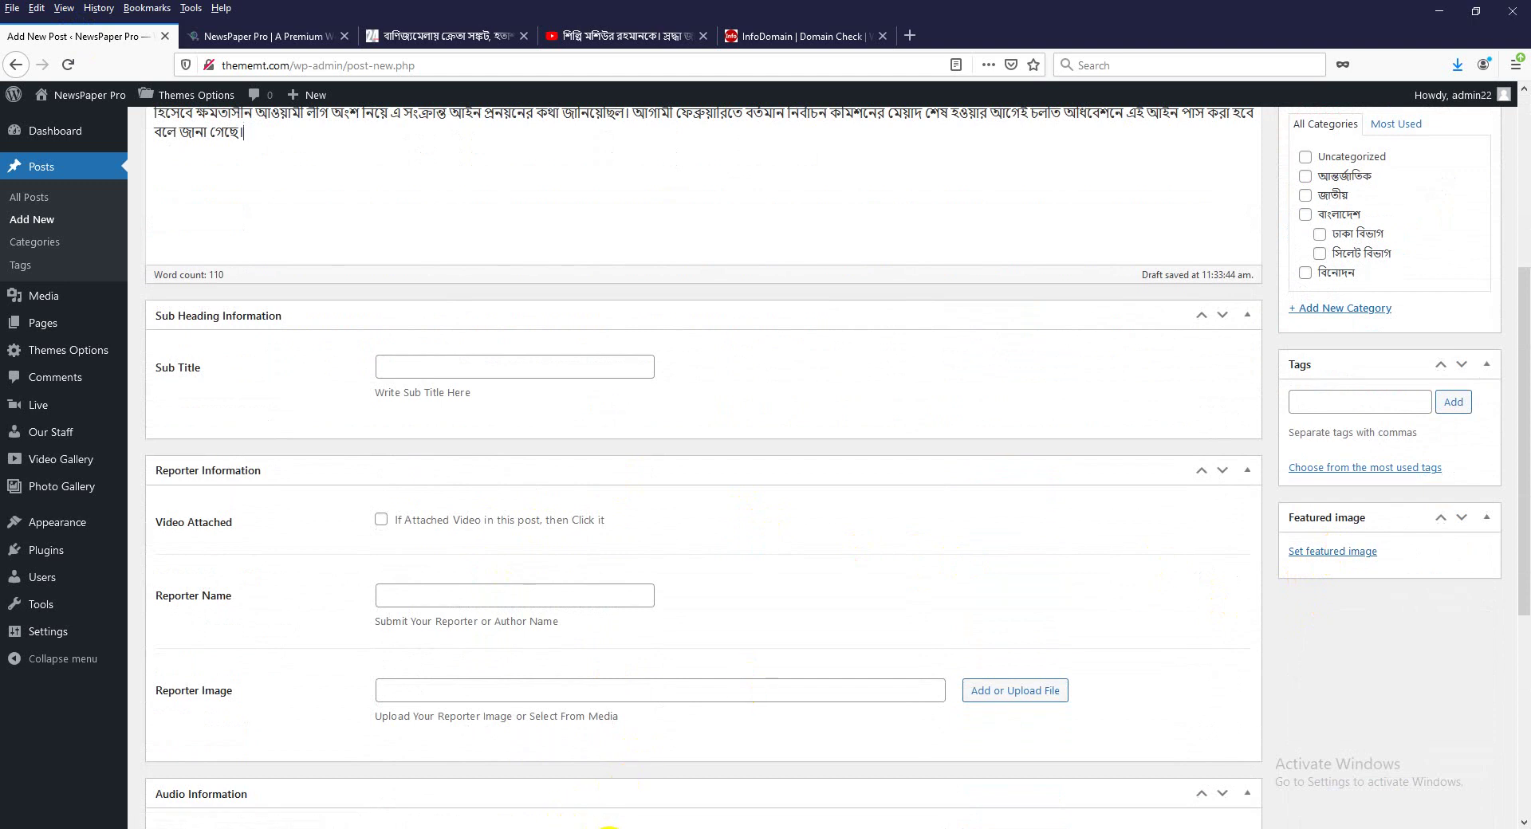
click(606, 826)
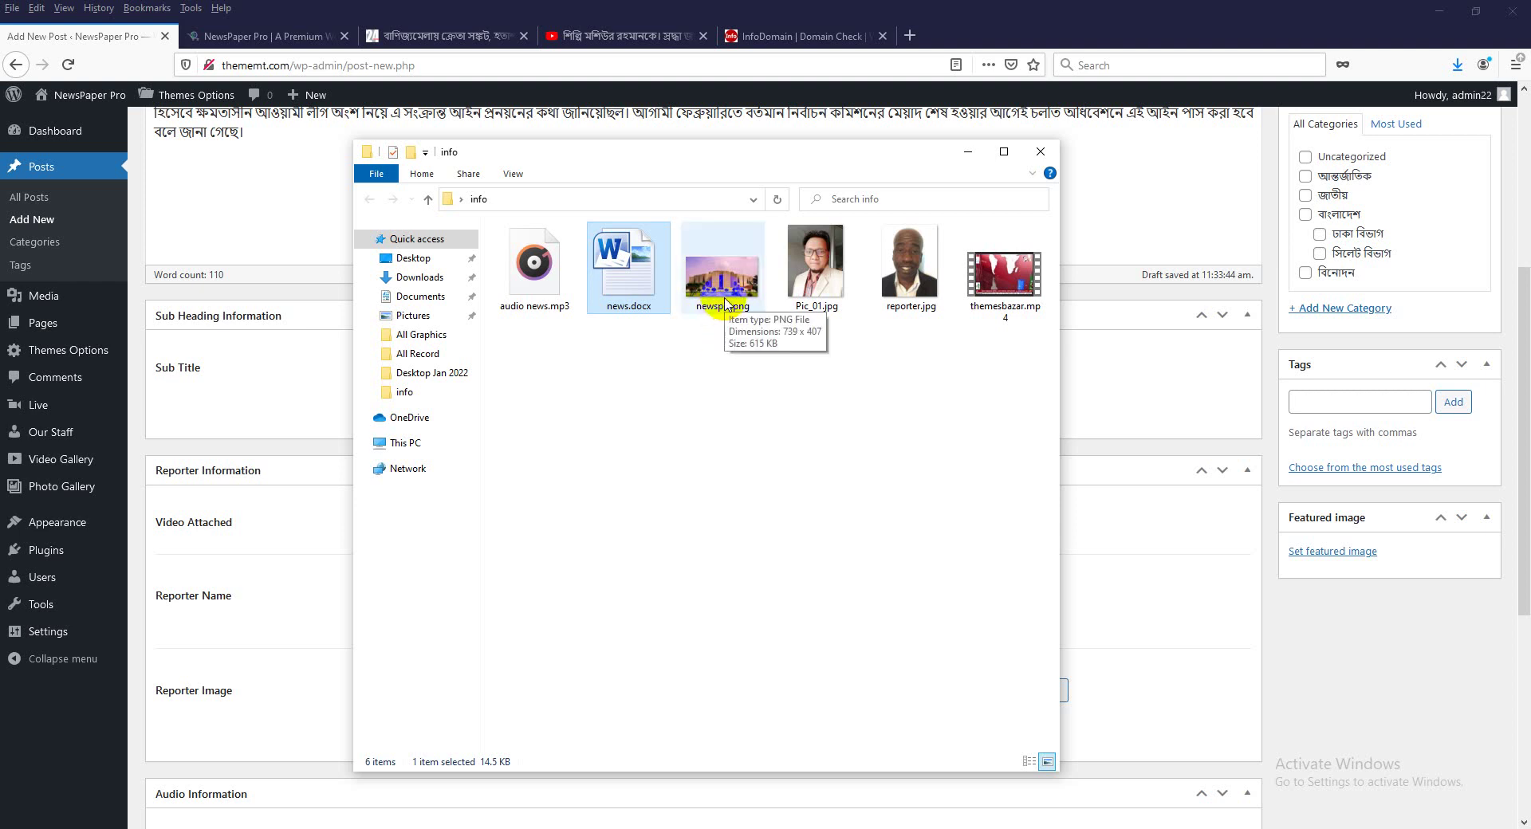
Locate newspic.png in the info folder, then start uploading a new featured image.
click(726, 300)
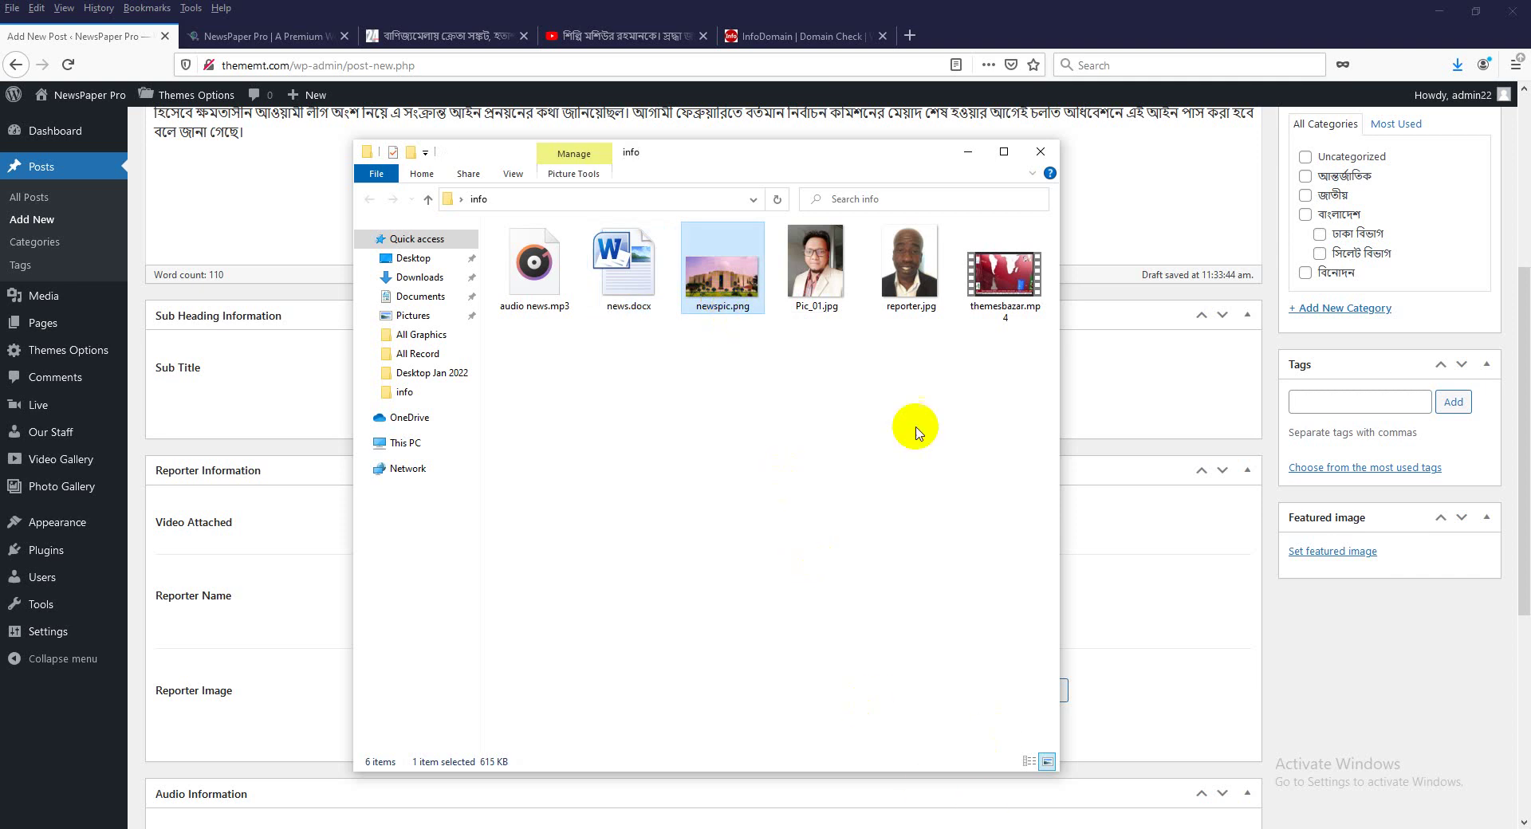
click(1040, 151)
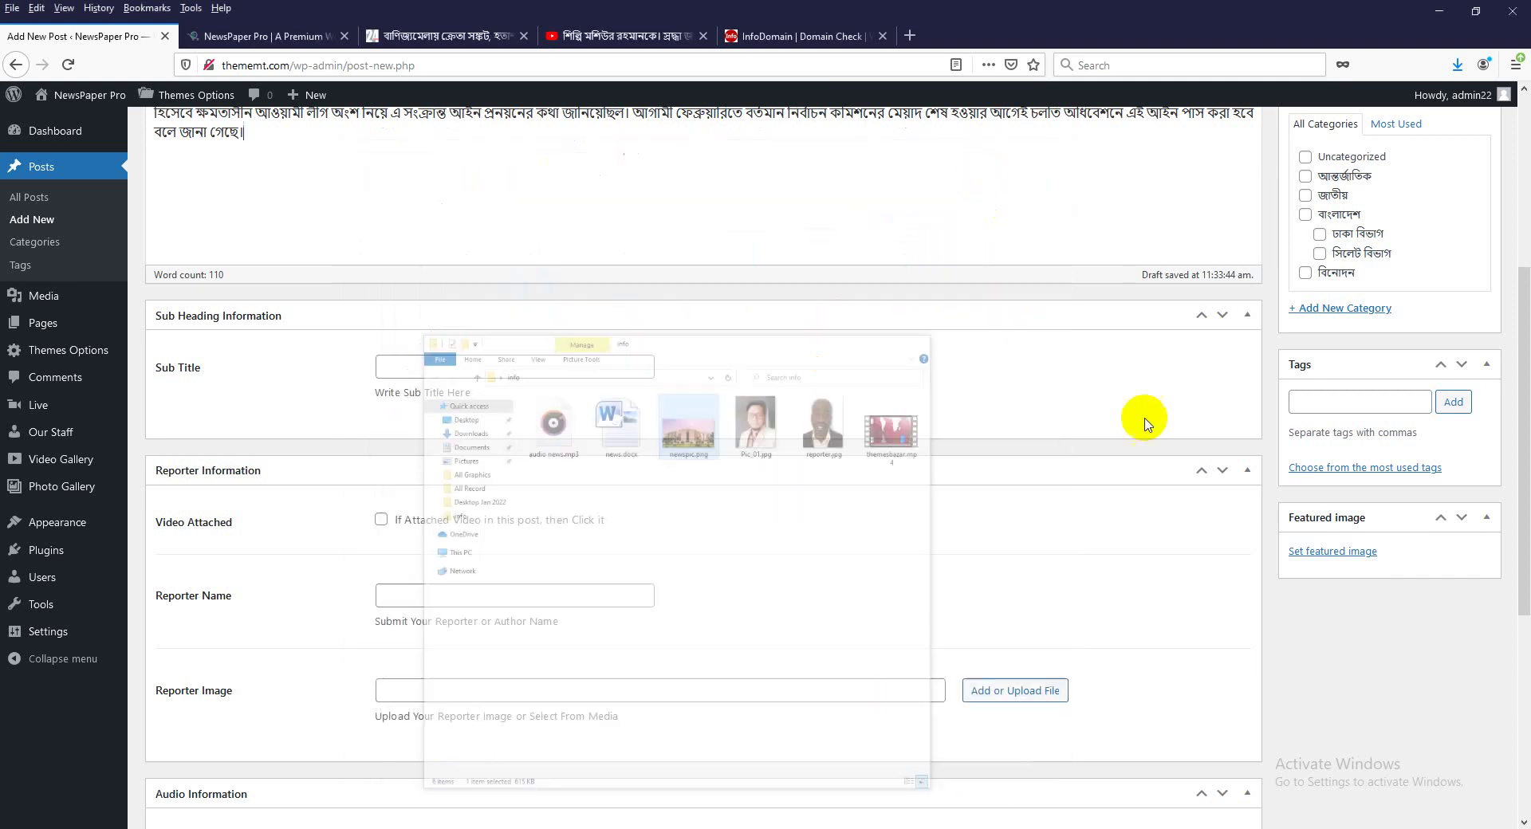
click(1336, 556)
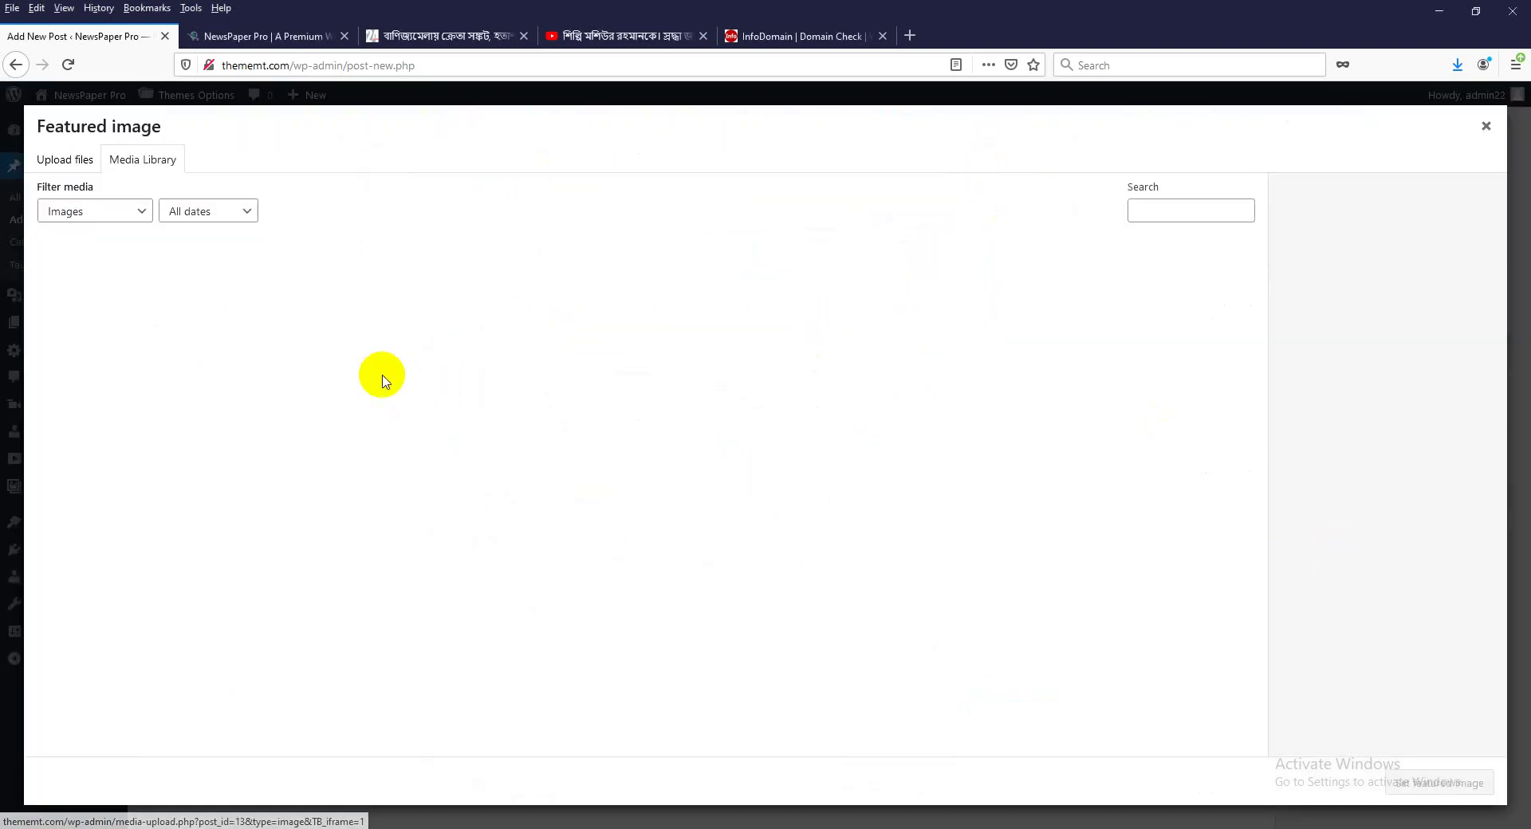
click(67, 160)
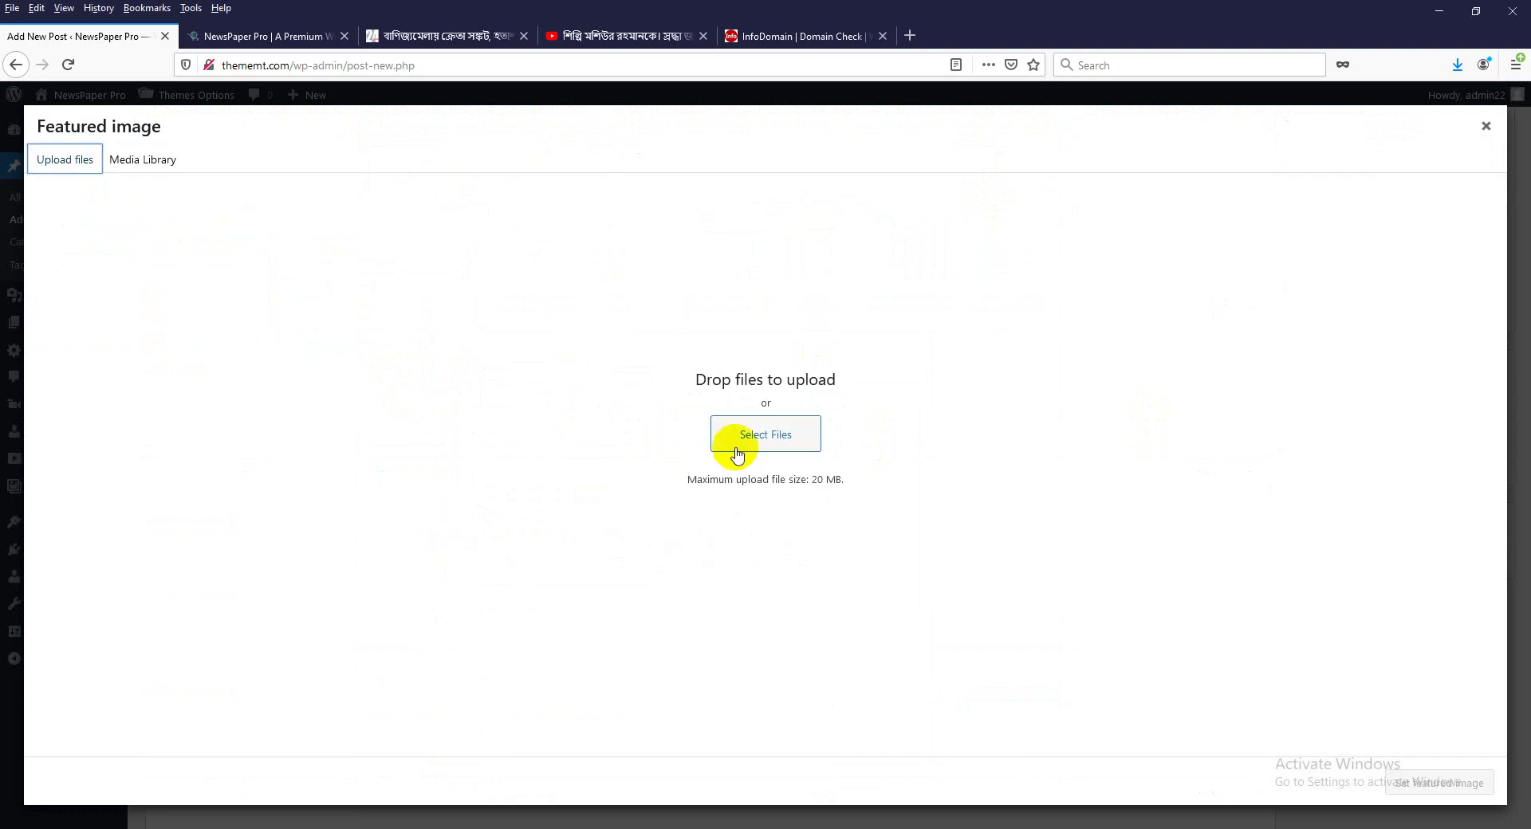
click(767, 437)
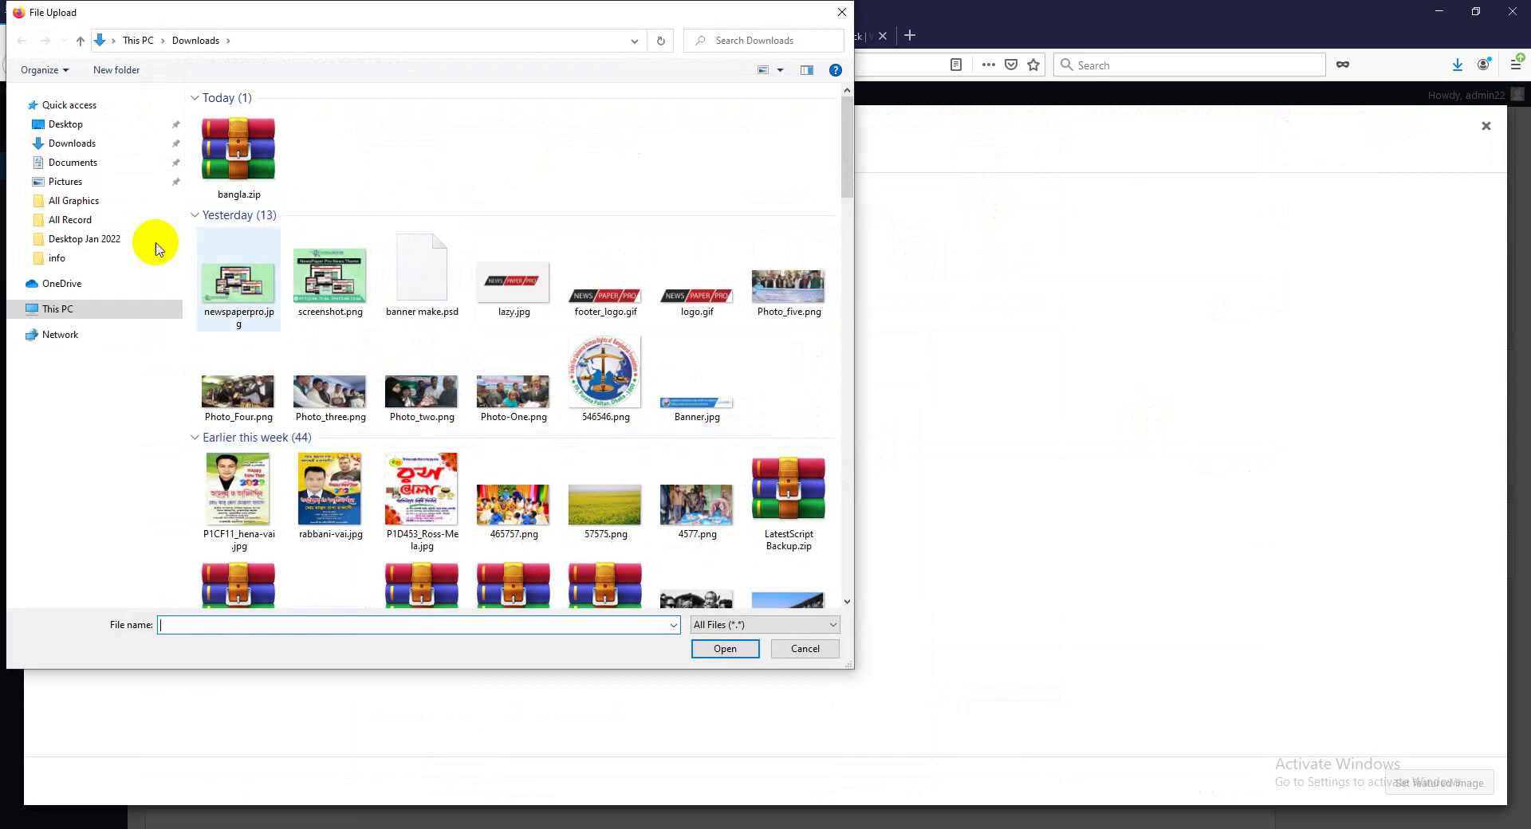
Upload newspic.png from Desktop > info and set it as the featured image.
click(65, 127)
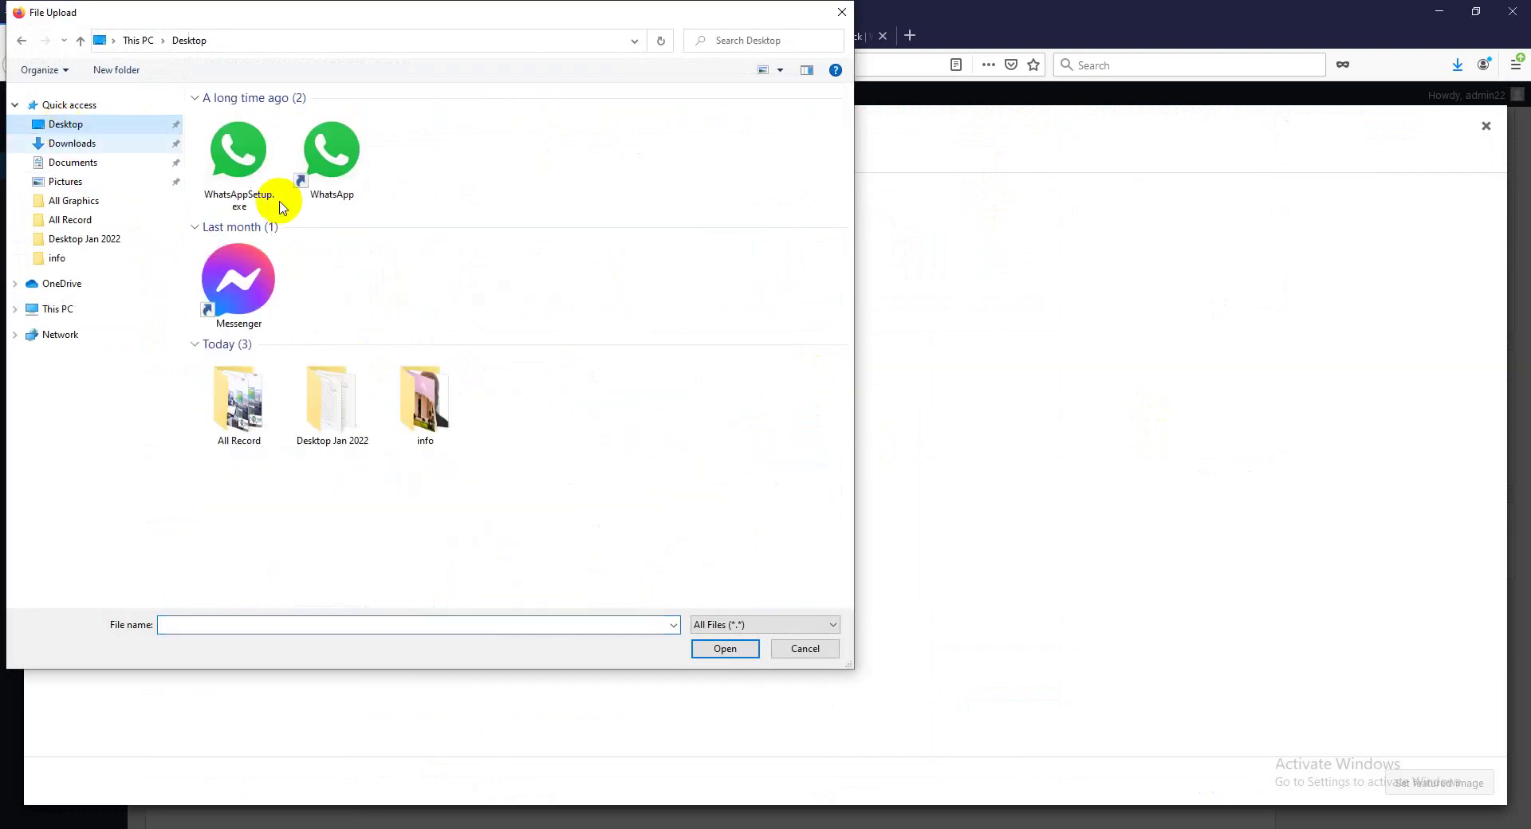
click(439, 409)
double_click(439, 409)
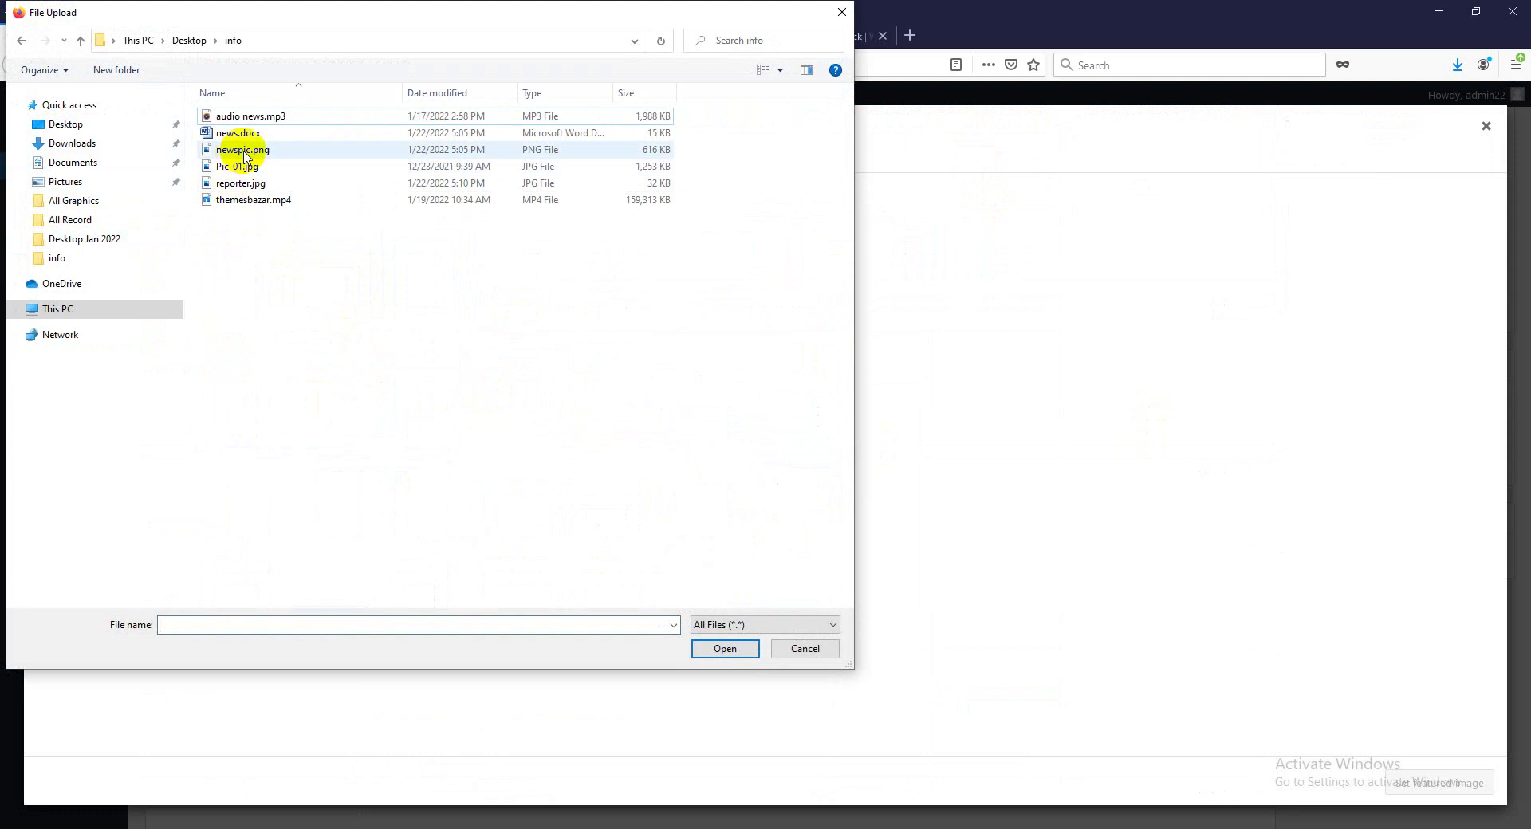
click(244, 152)
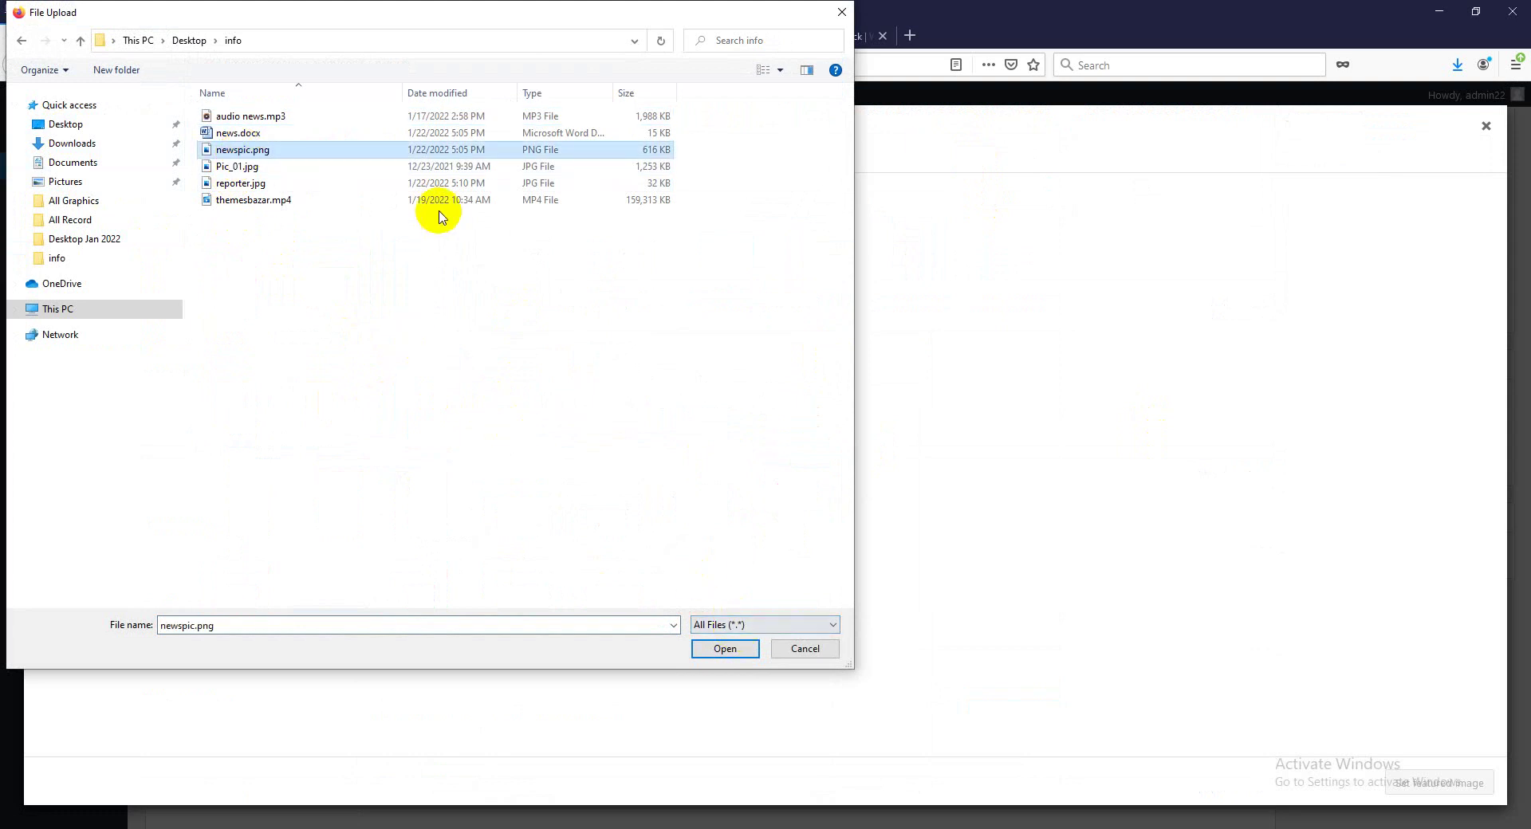
click(721, 645)
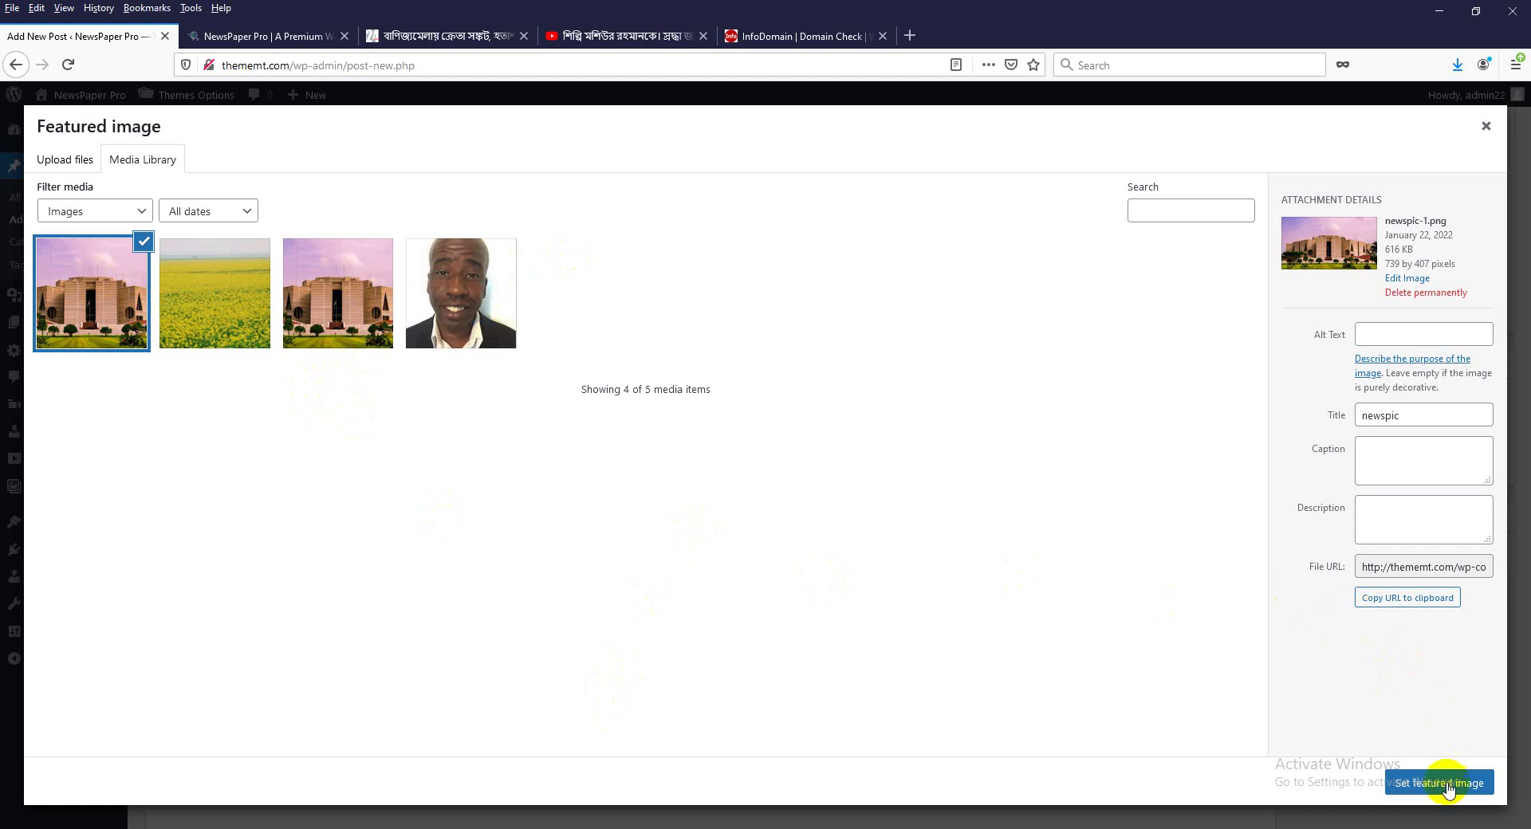
click(1375, 463)
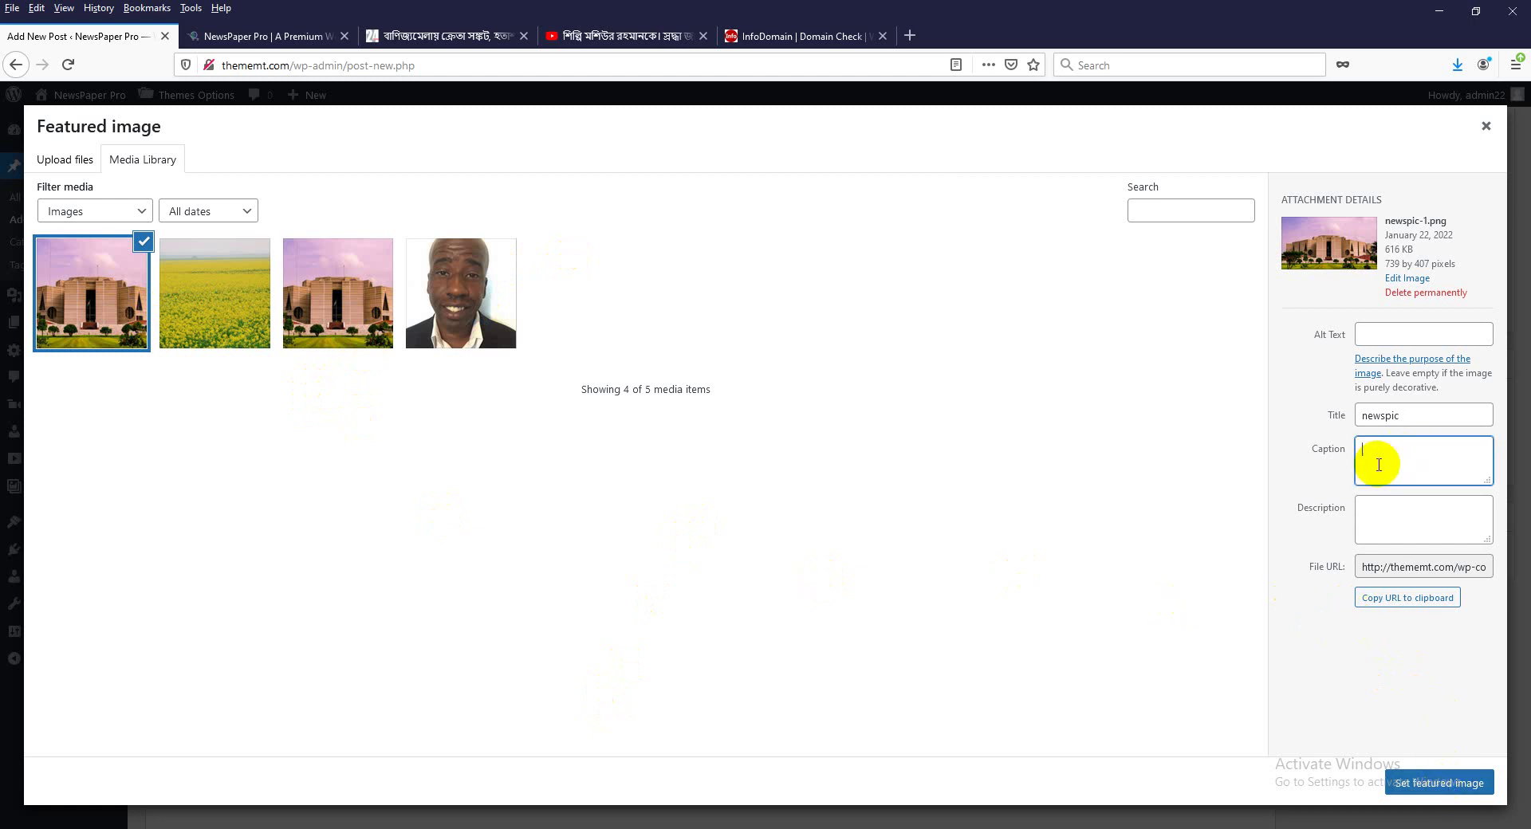
click(1433, 785)
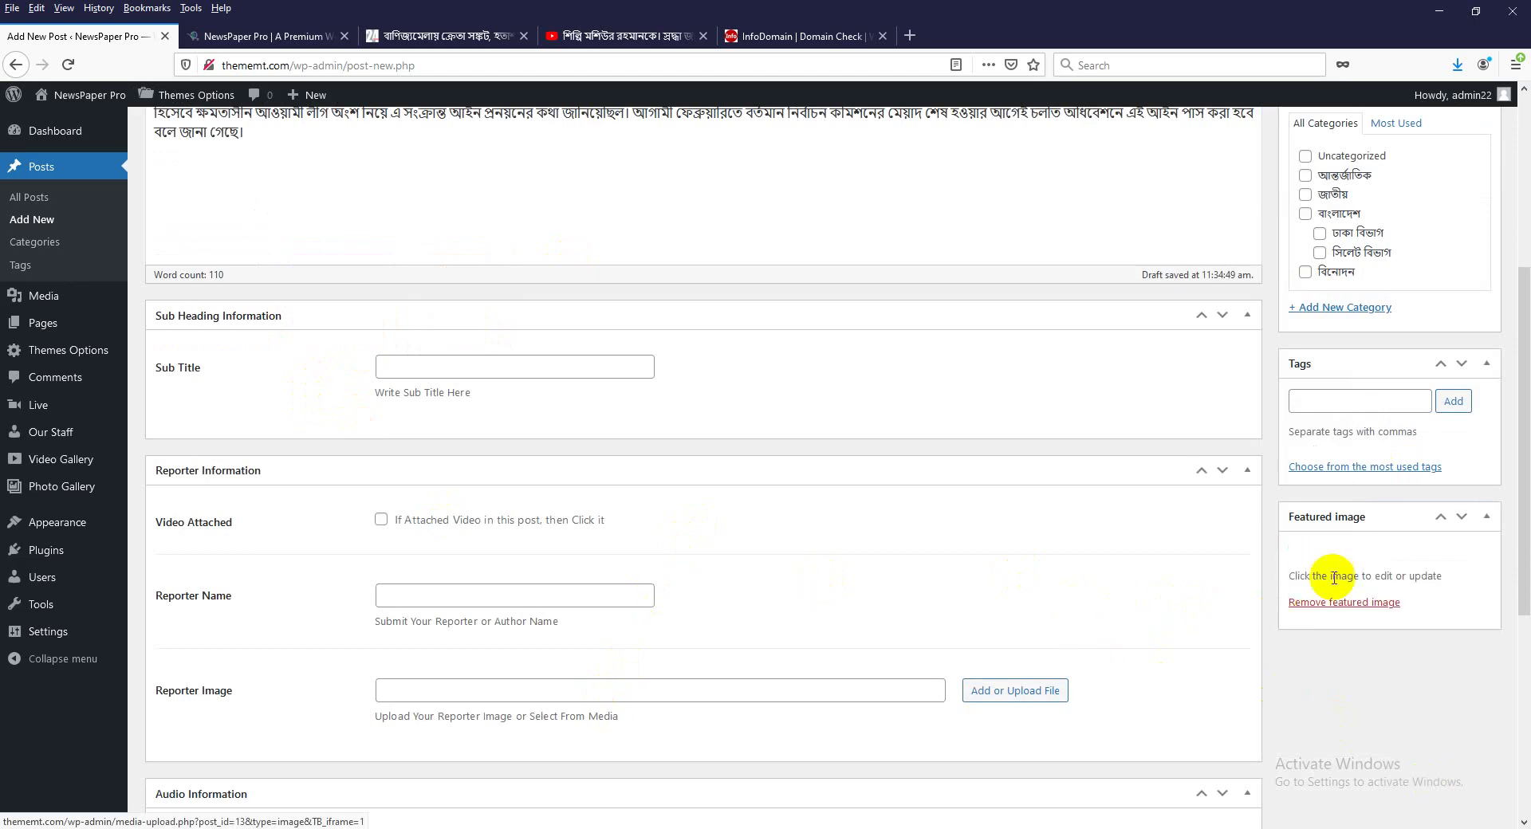
Tick the জাতীয় checkbox in the Categories box.
scroll(1400, 631, up, 3)
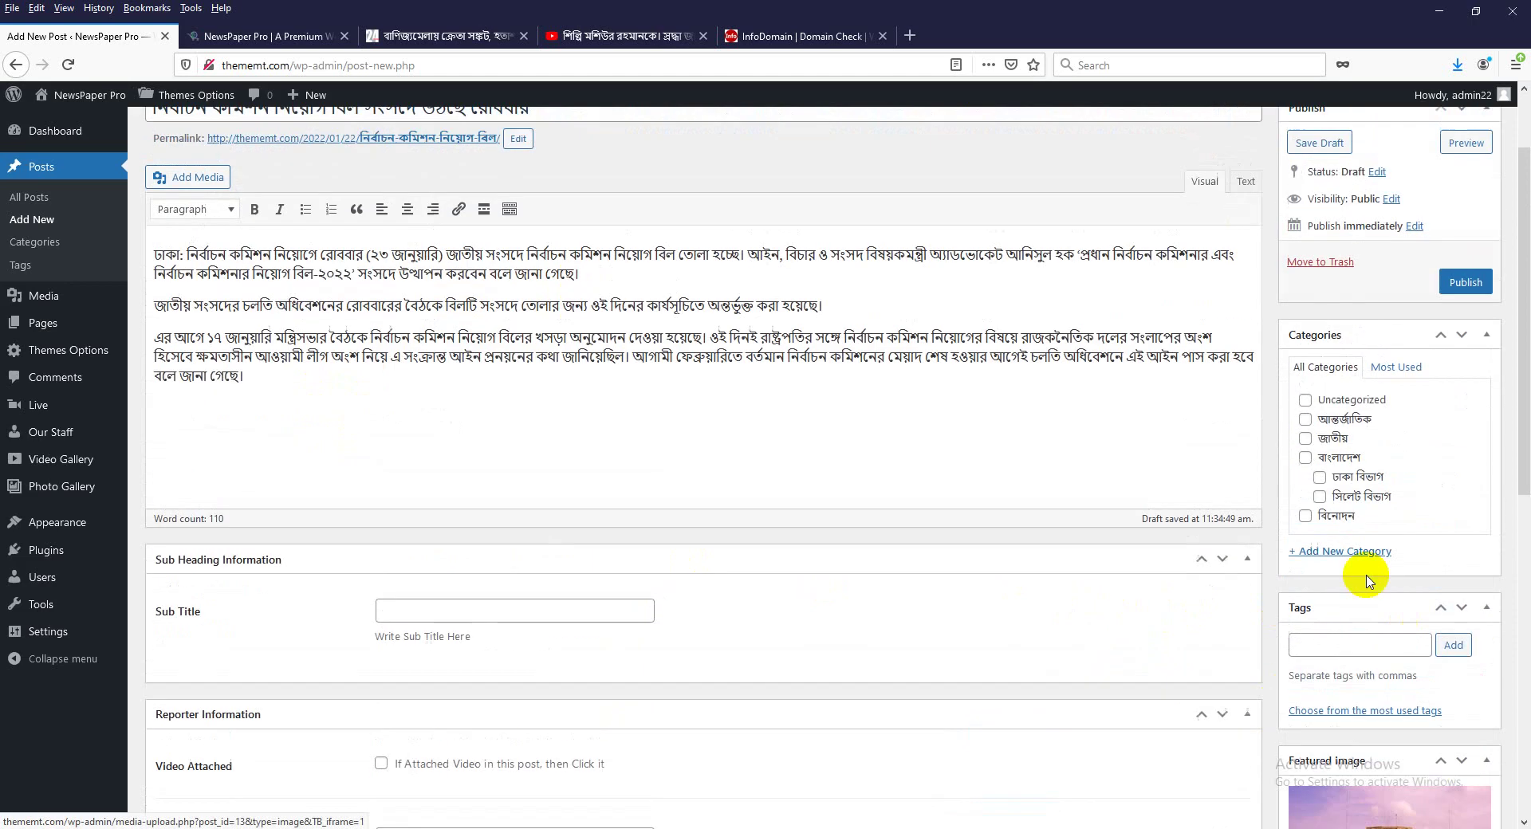
click(1325, 438)
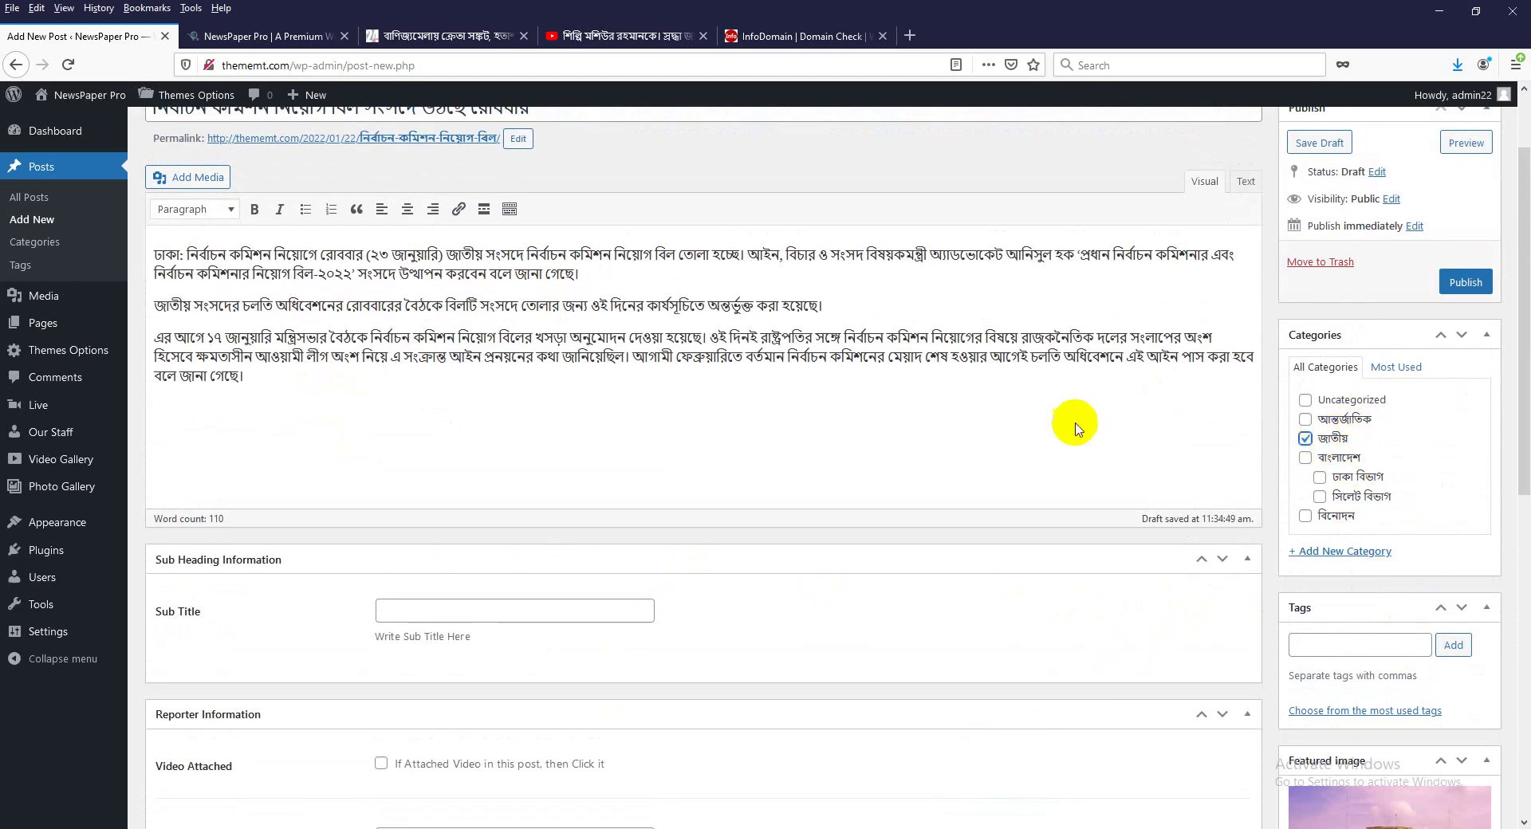
scroll(1077, 430, up, 2)
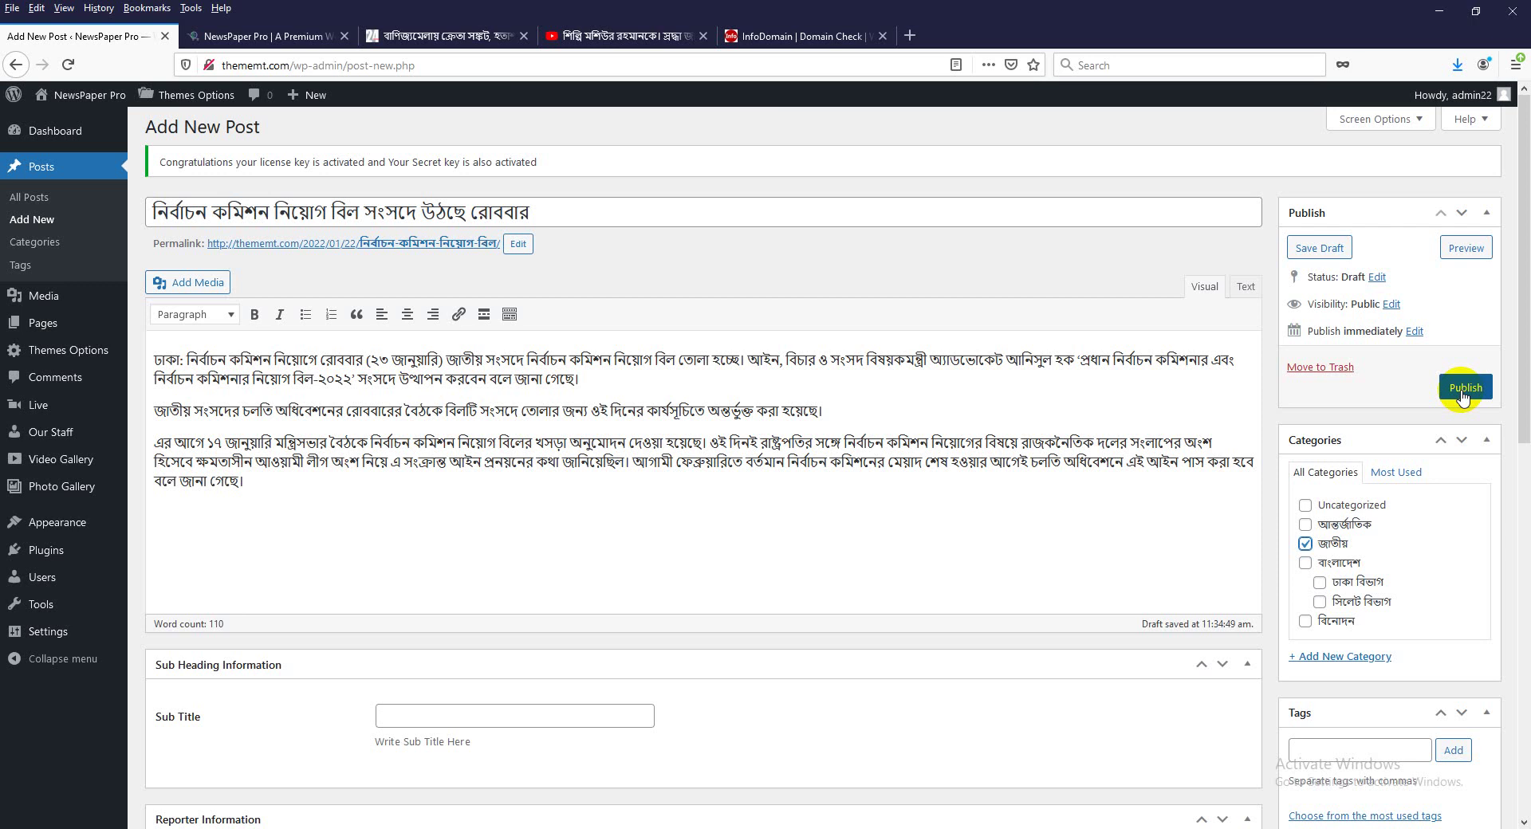
Try changing the publish day to 25, cancel the date change, and publish the post.
click(1413, 333)
click(1343, 355)
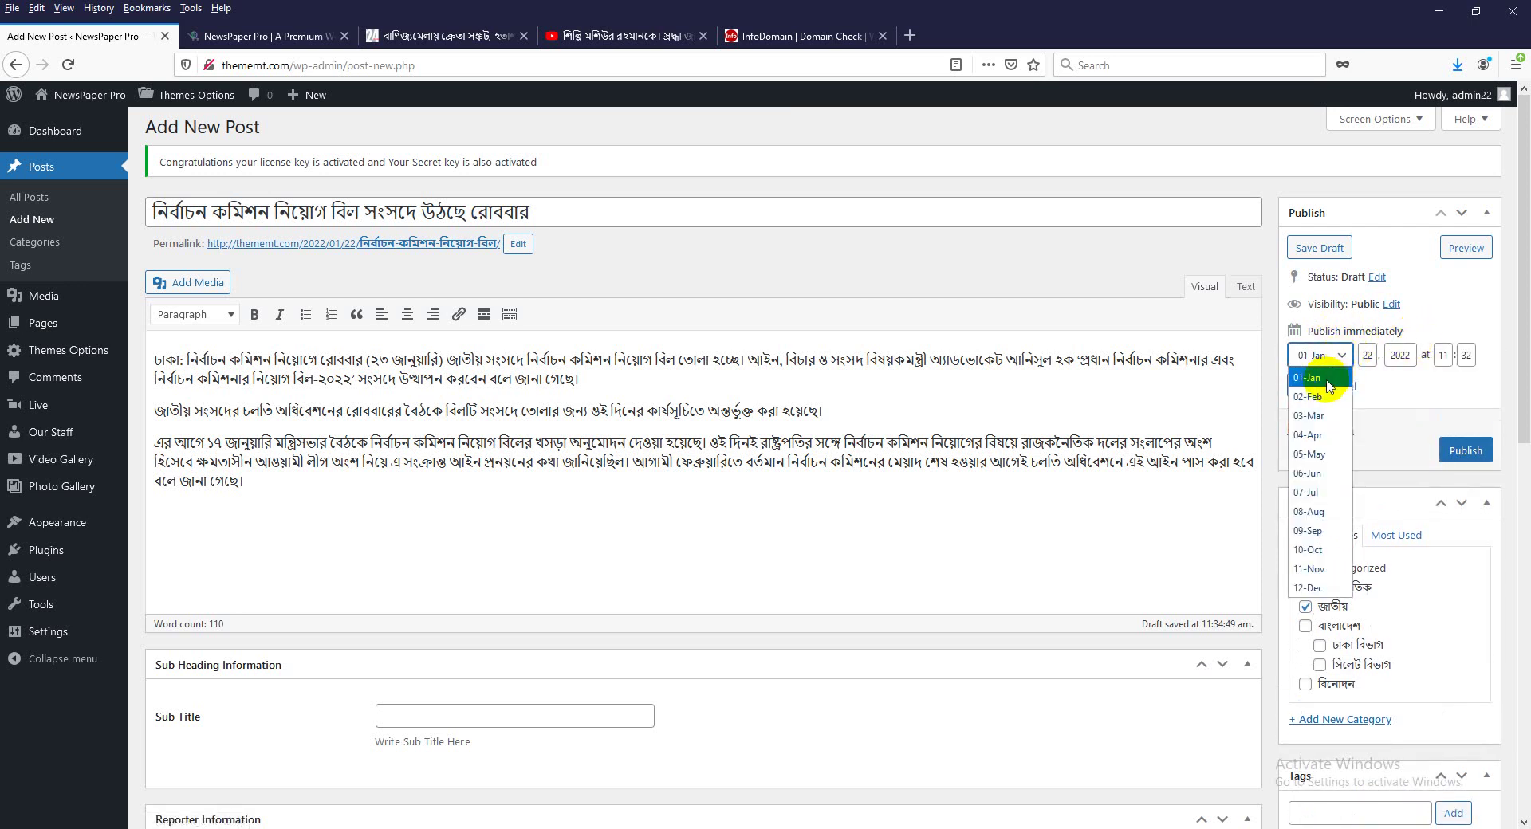
click(1326, 381)
double_click(1367, 356)
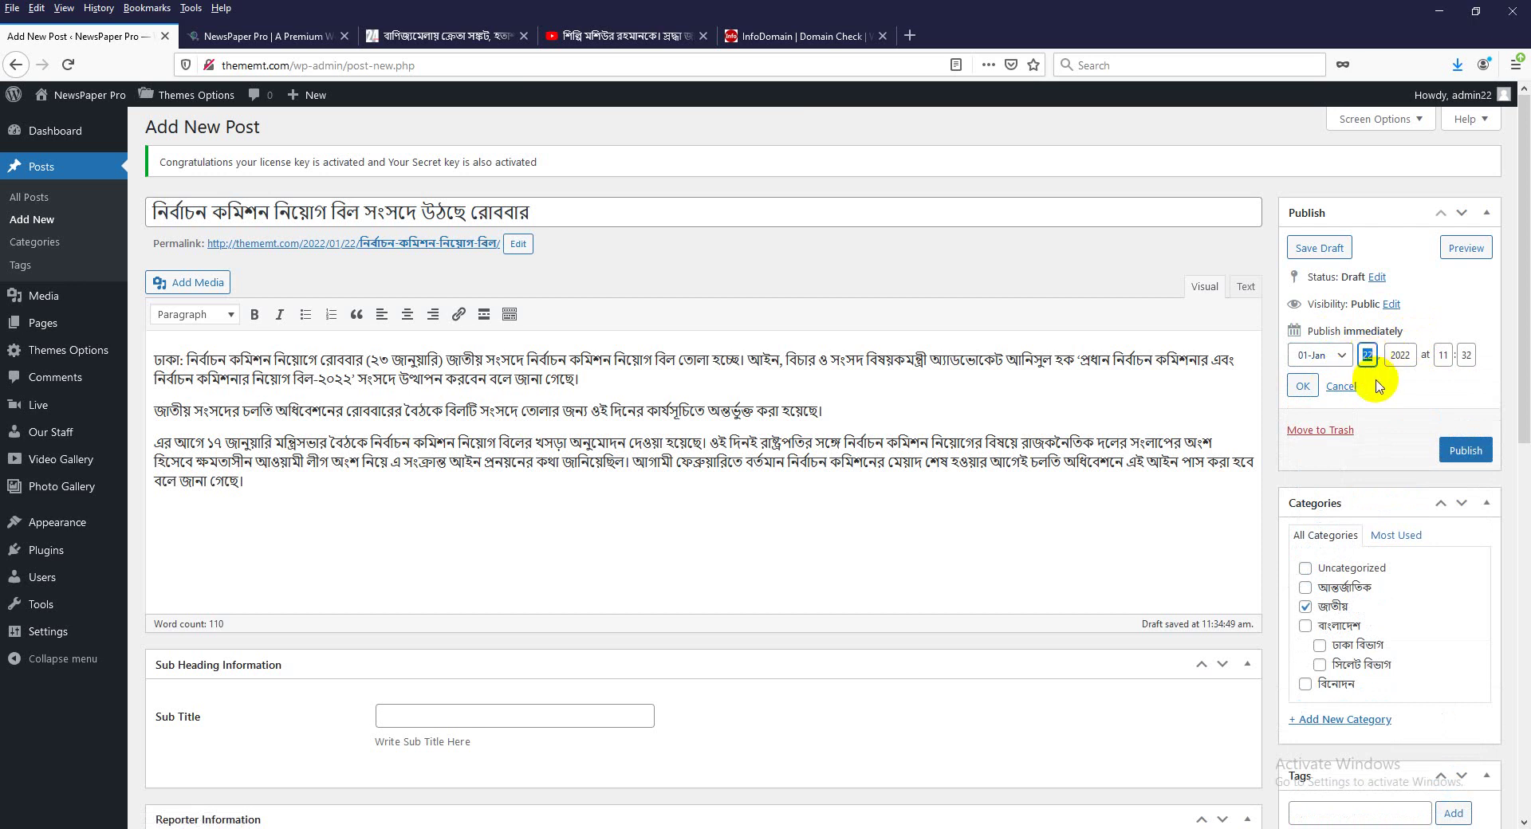
text(25)
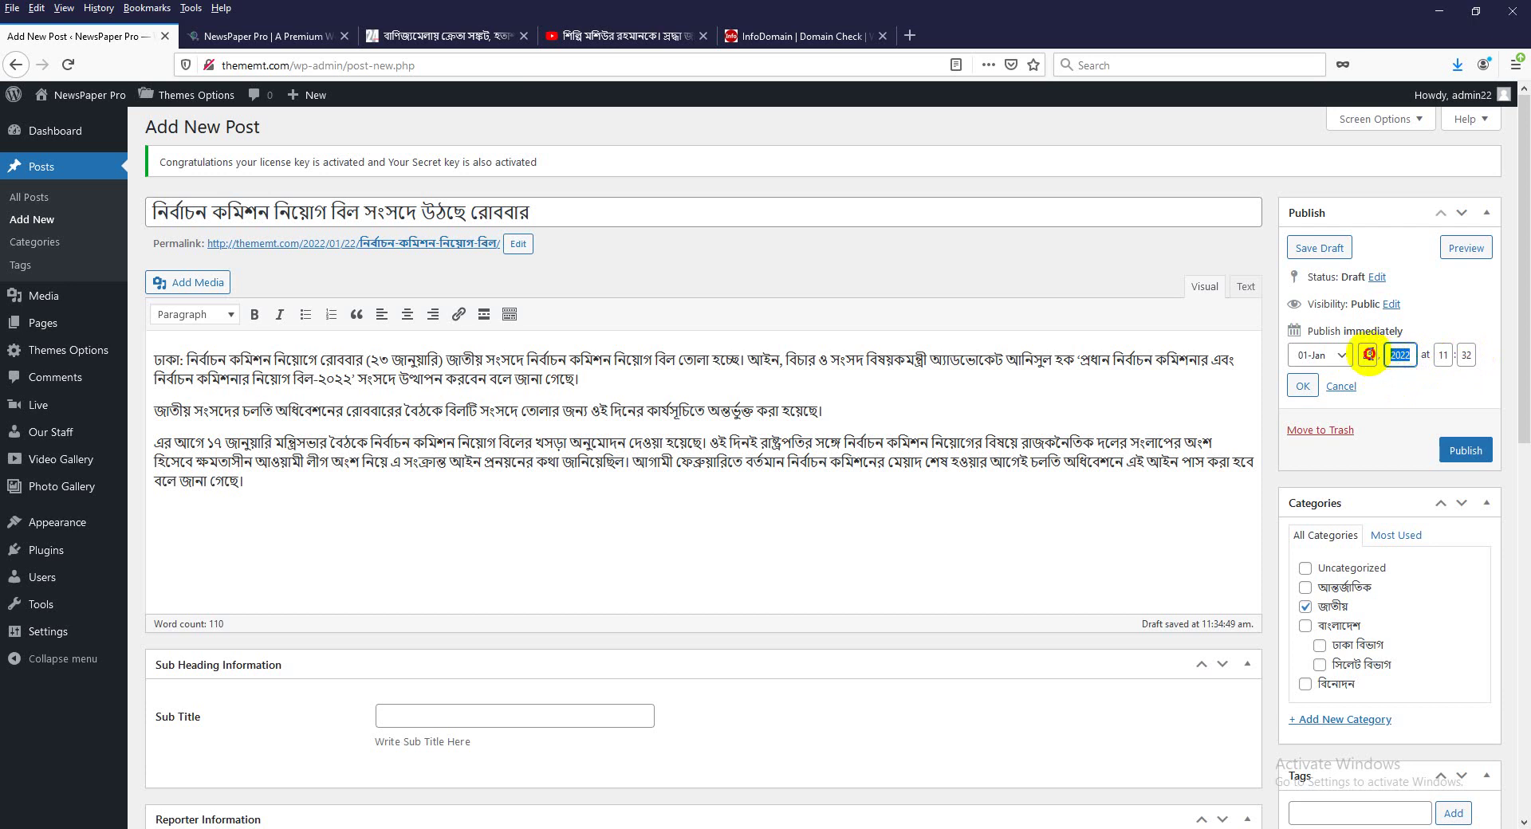
click(1368, 354)
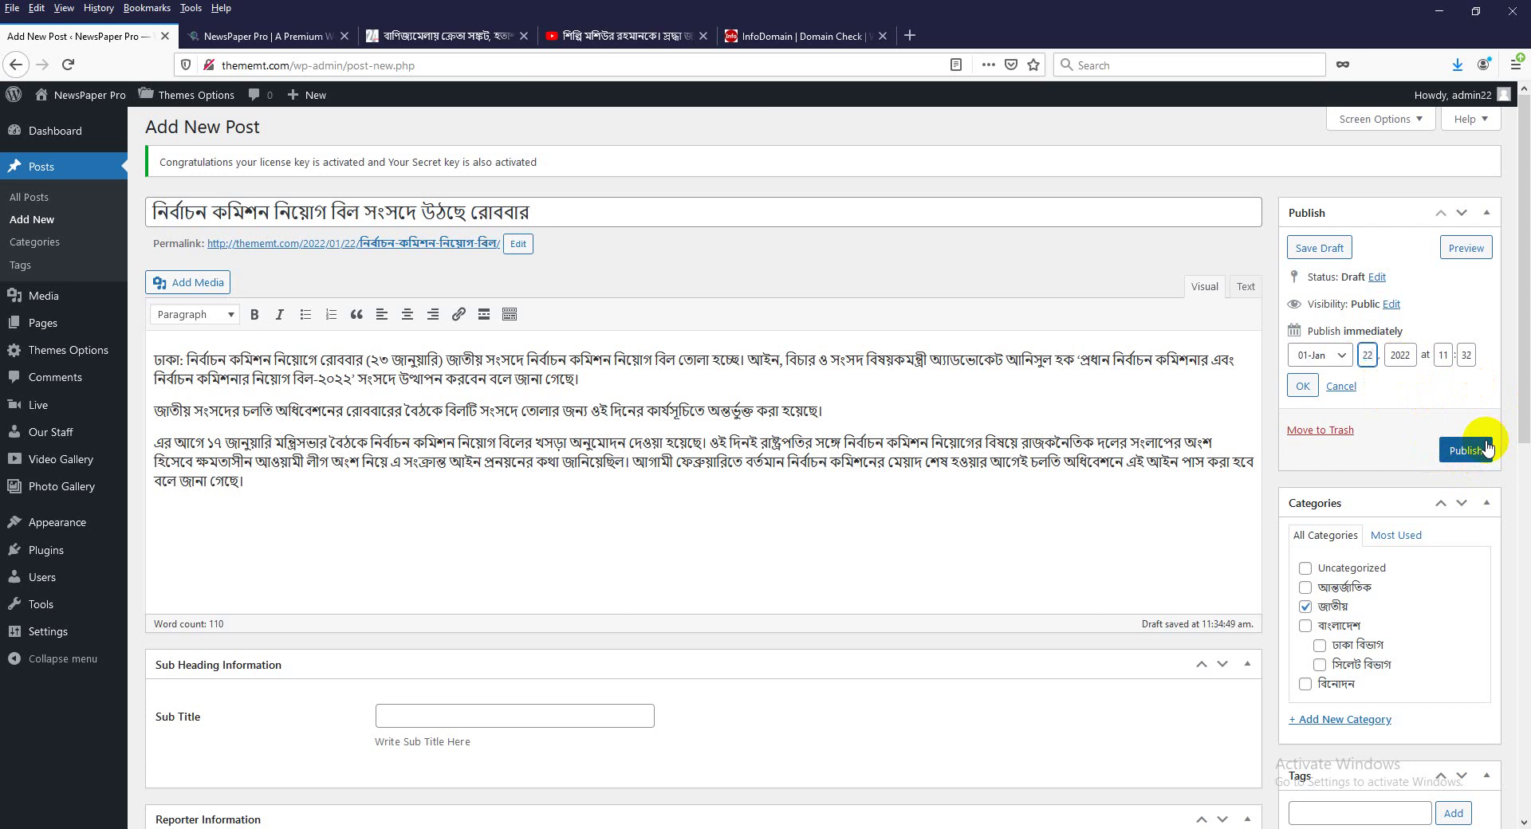
click(1305, 386)
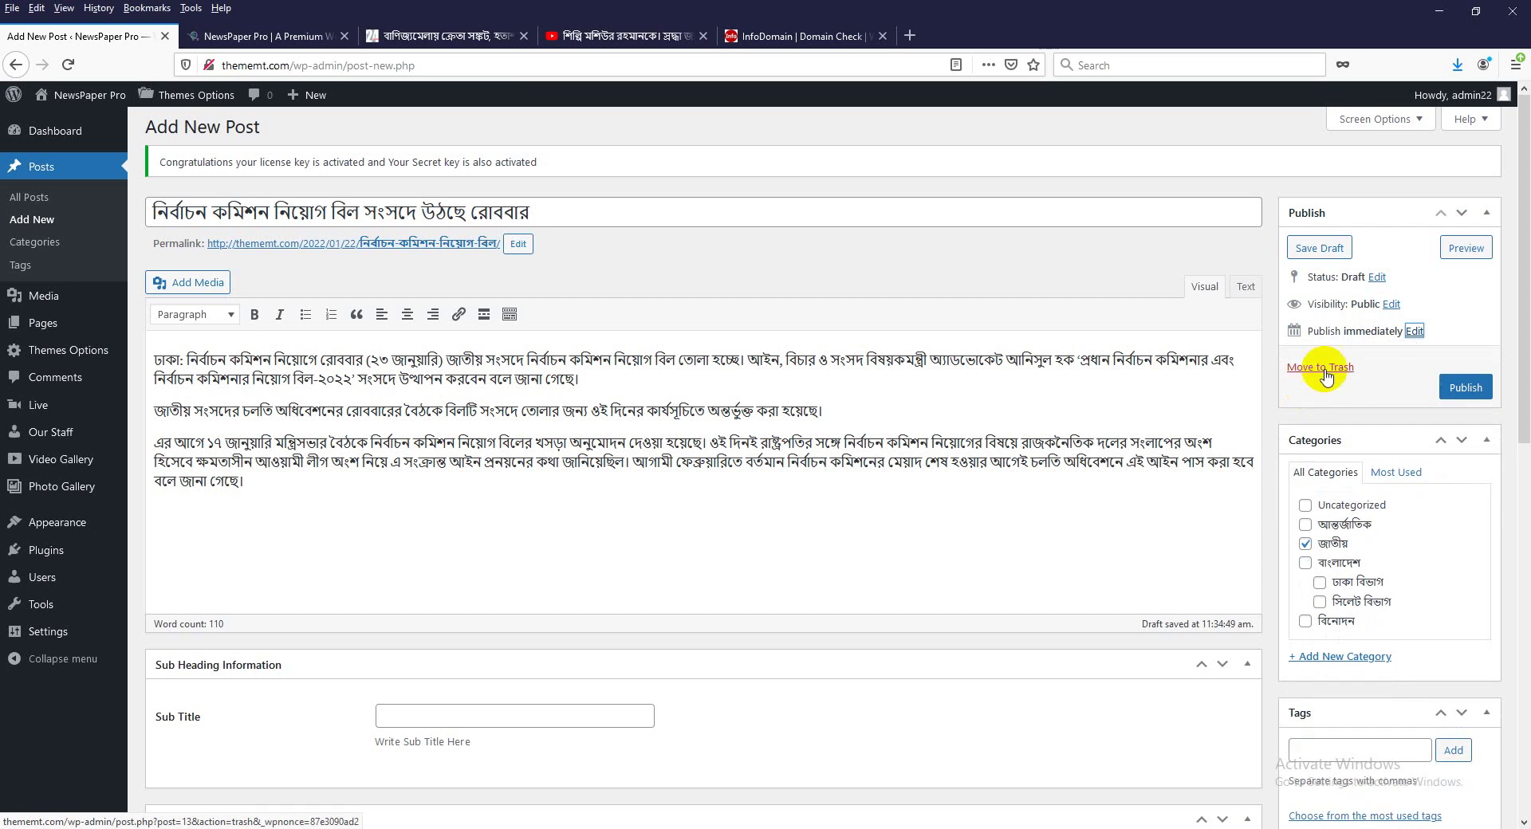
click(1467, 388)
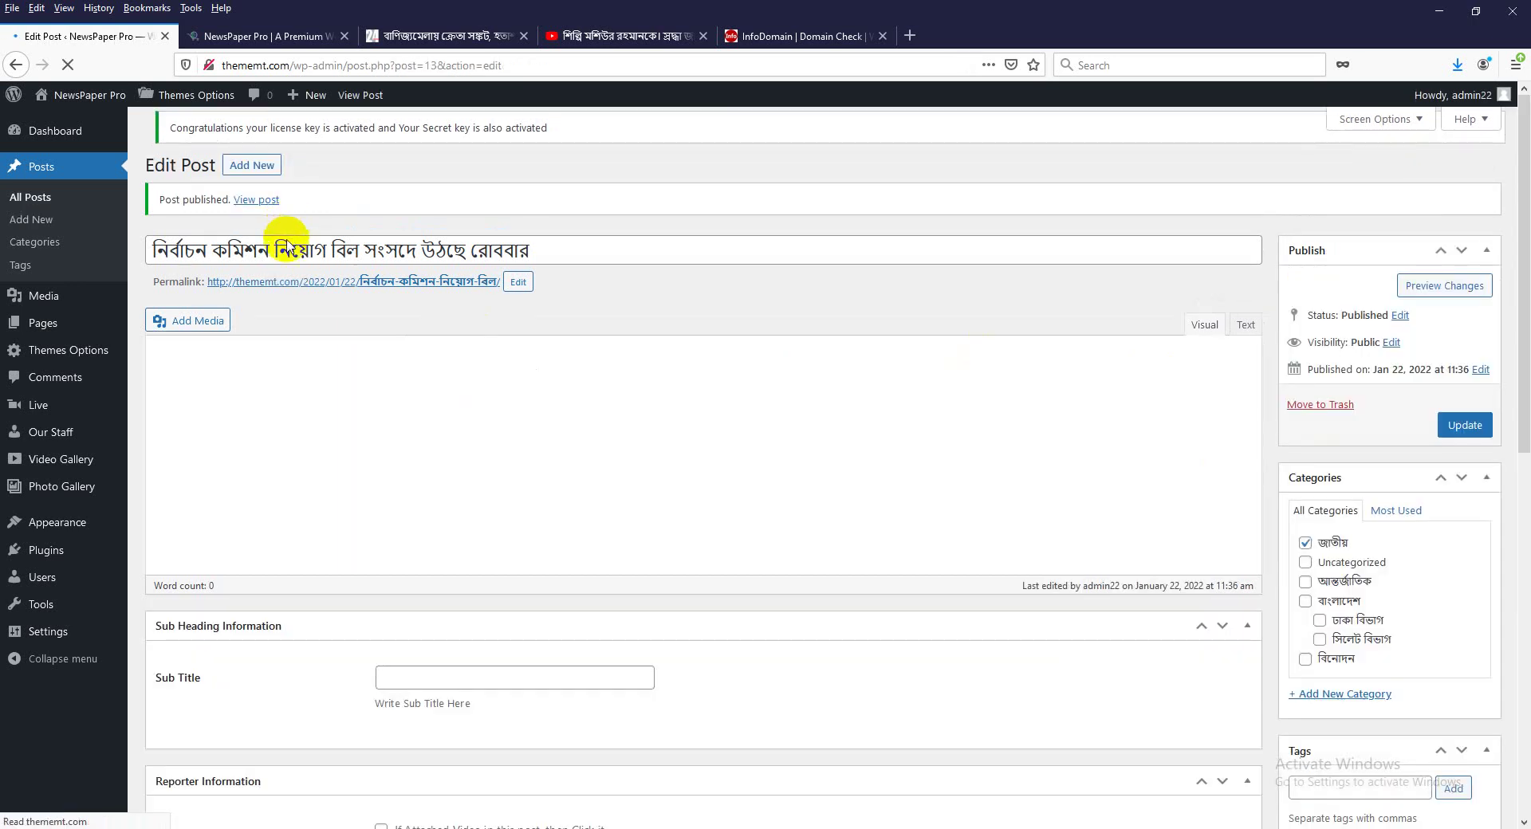
Review the published post, selecting its title and first paragraph.
scroll(882, 558, down, 4)
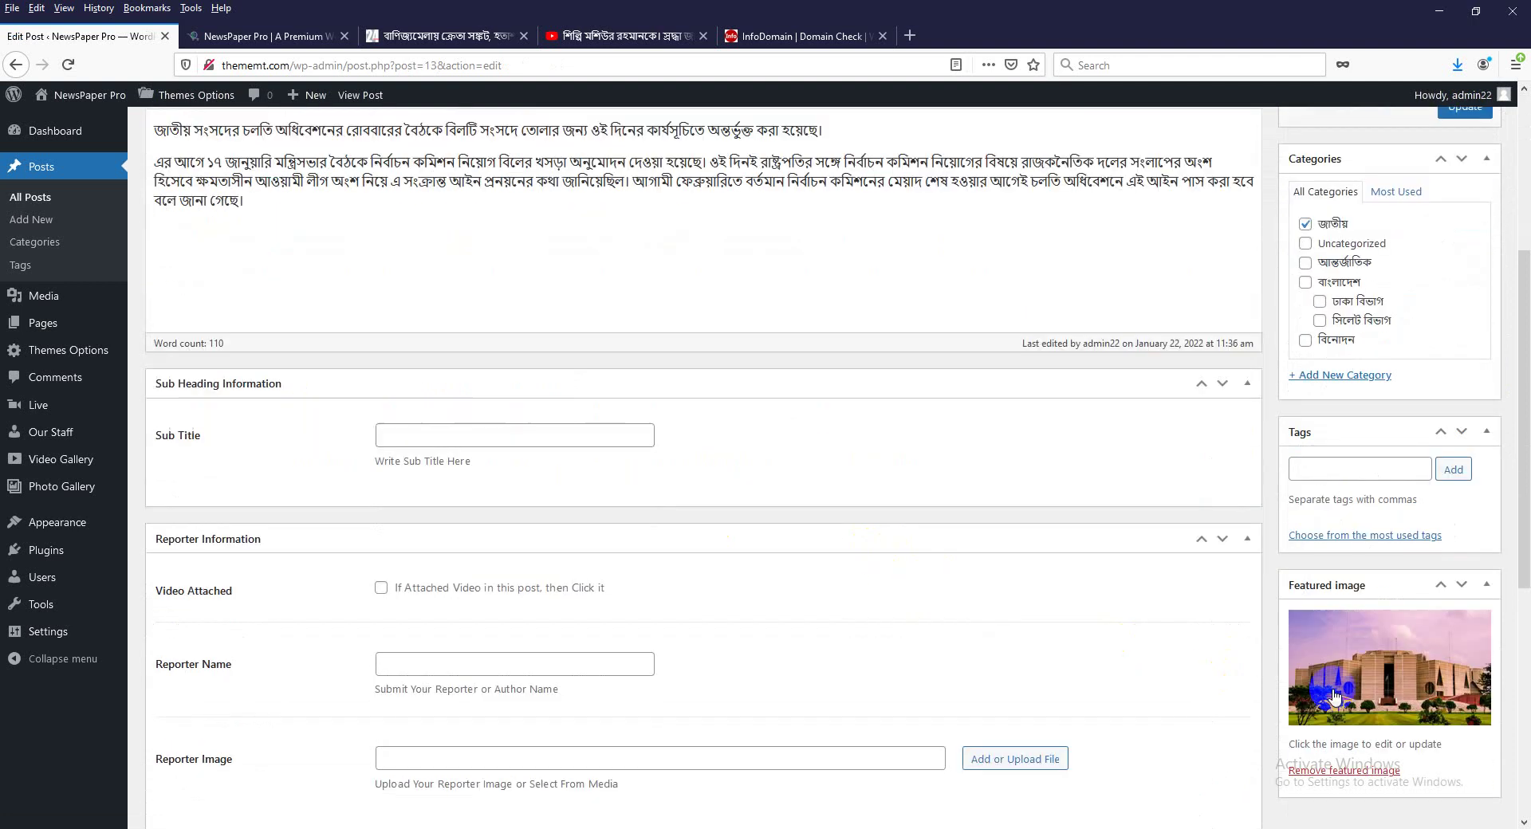
scroll(1371, 678, up, 2)
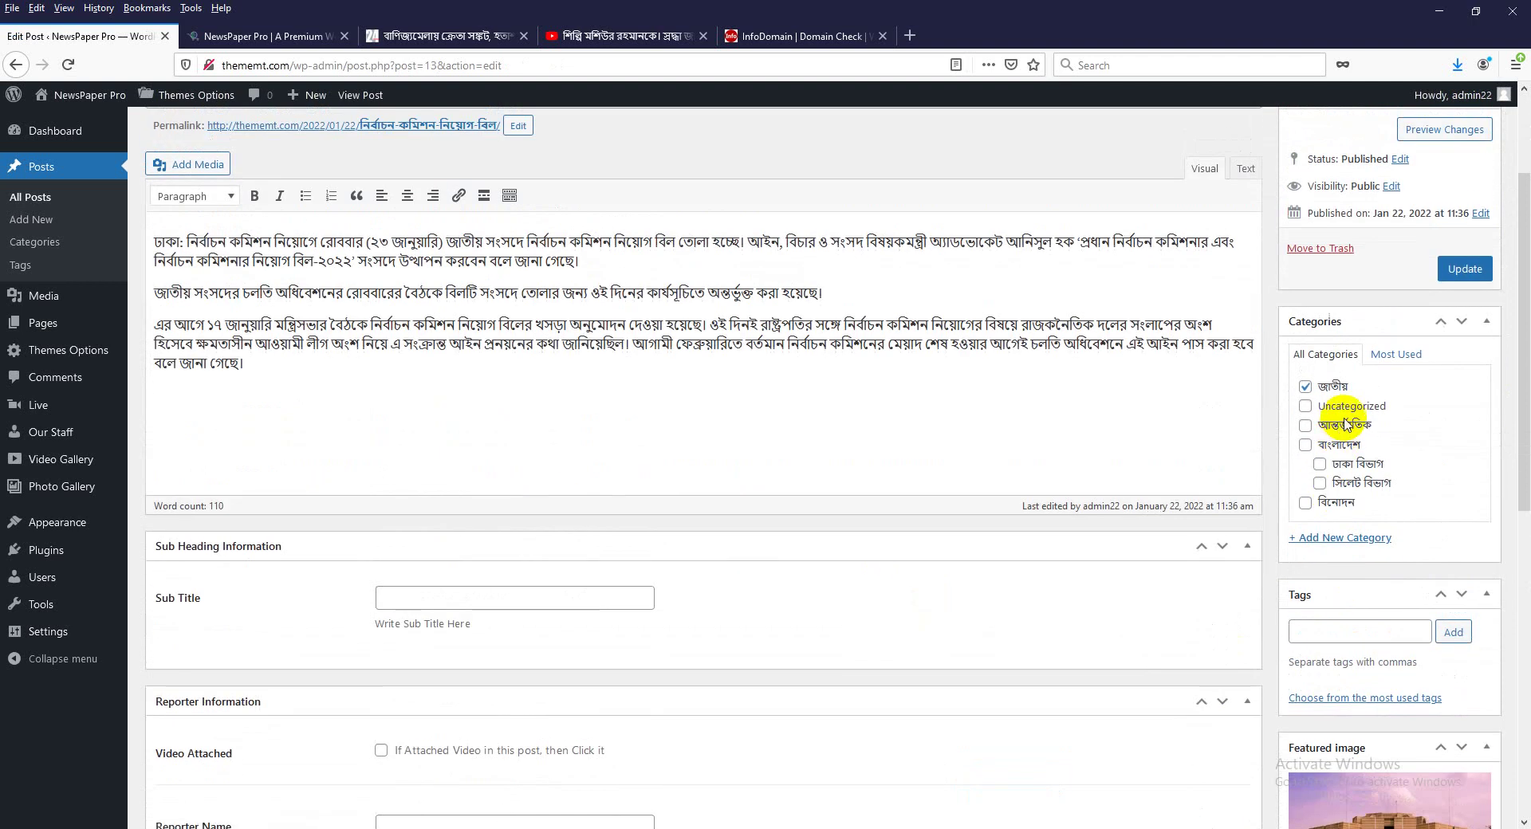
scroll(1356, 422, up, 2)
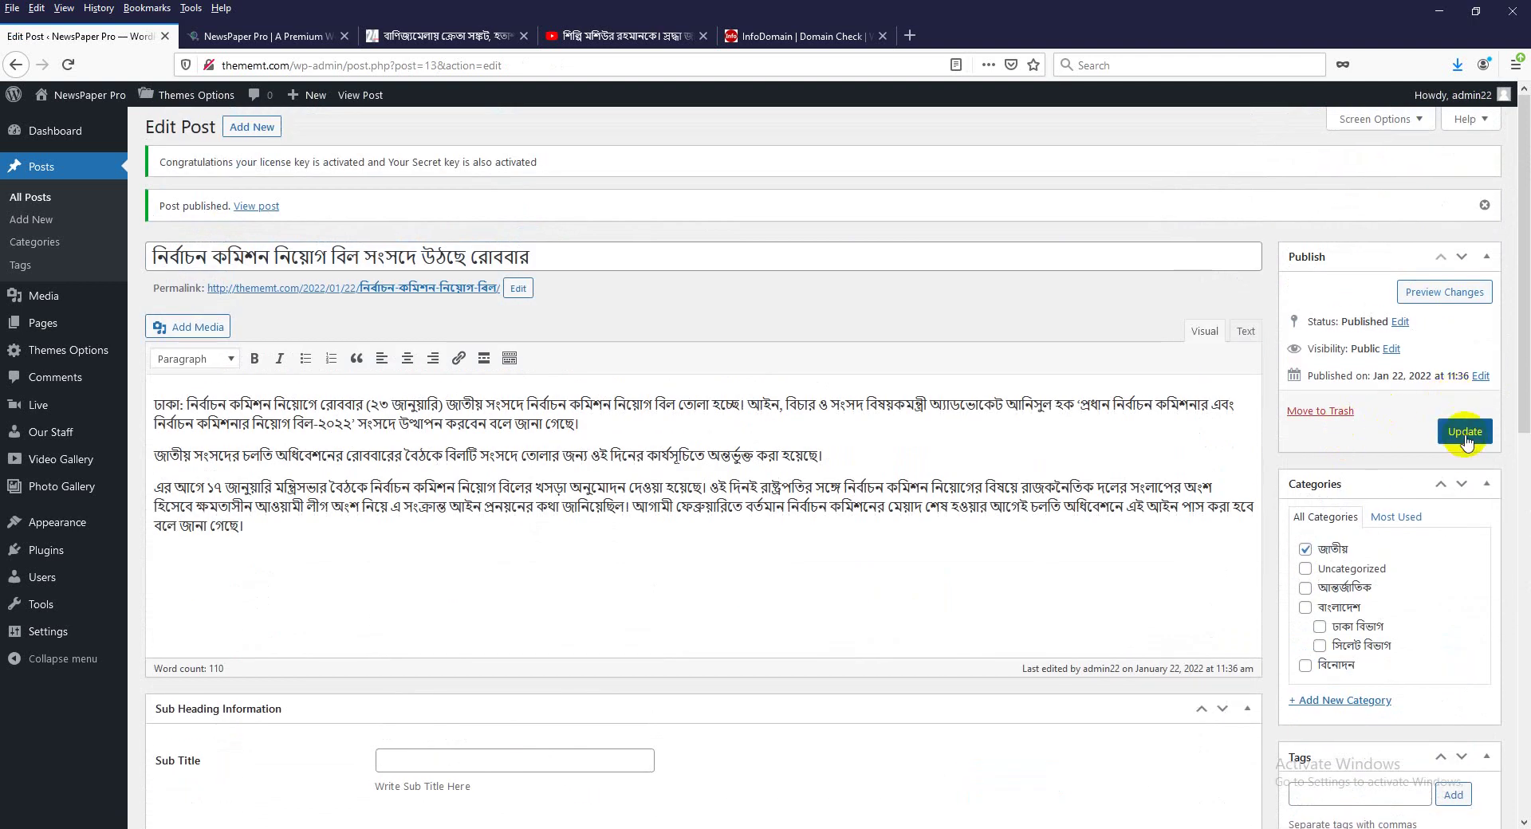
scroll(451, 574, down, 8)
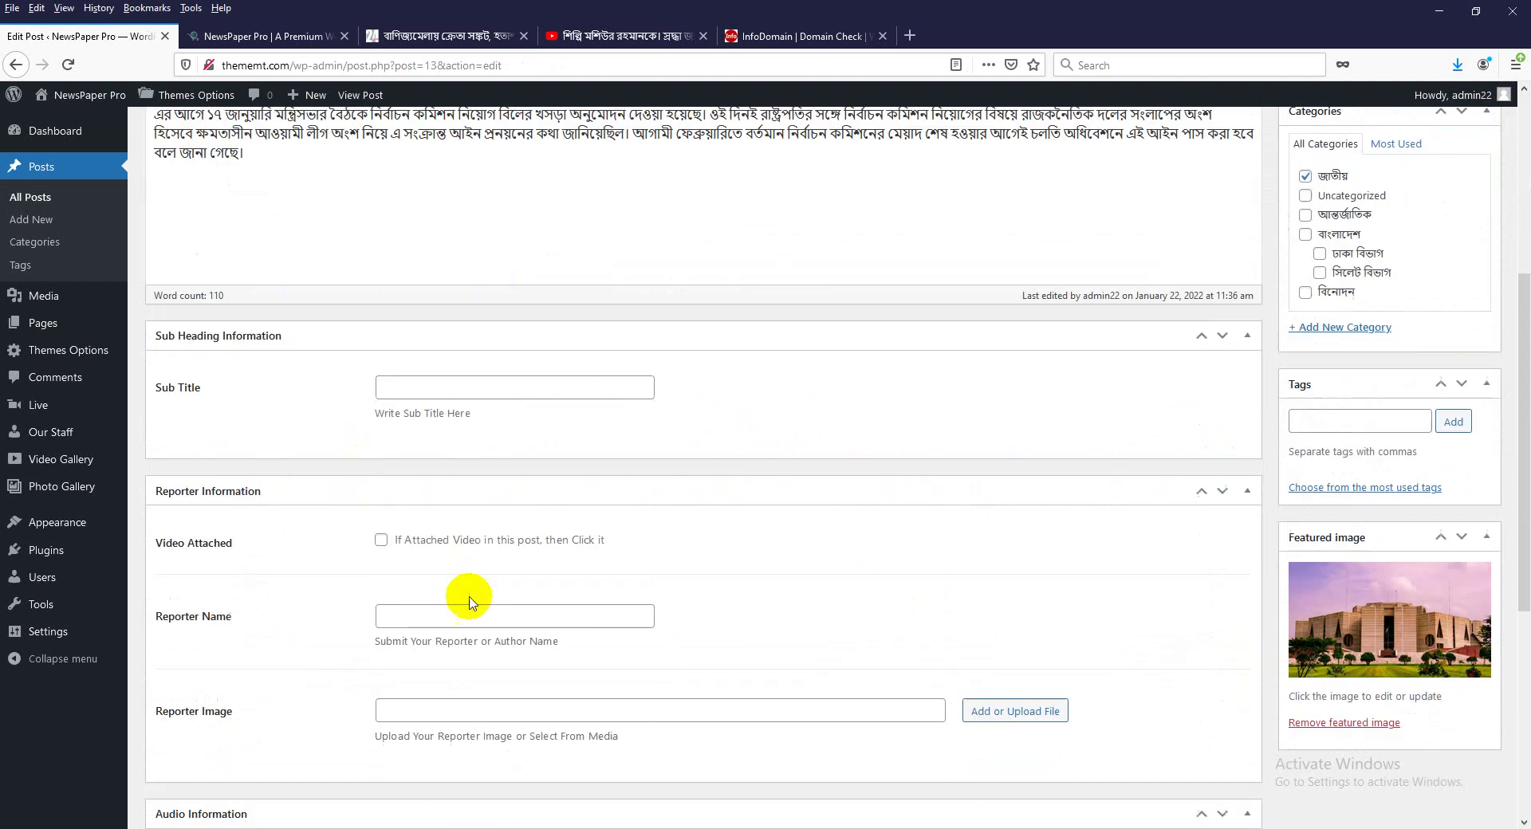
scroll(448, 556, down, 2)
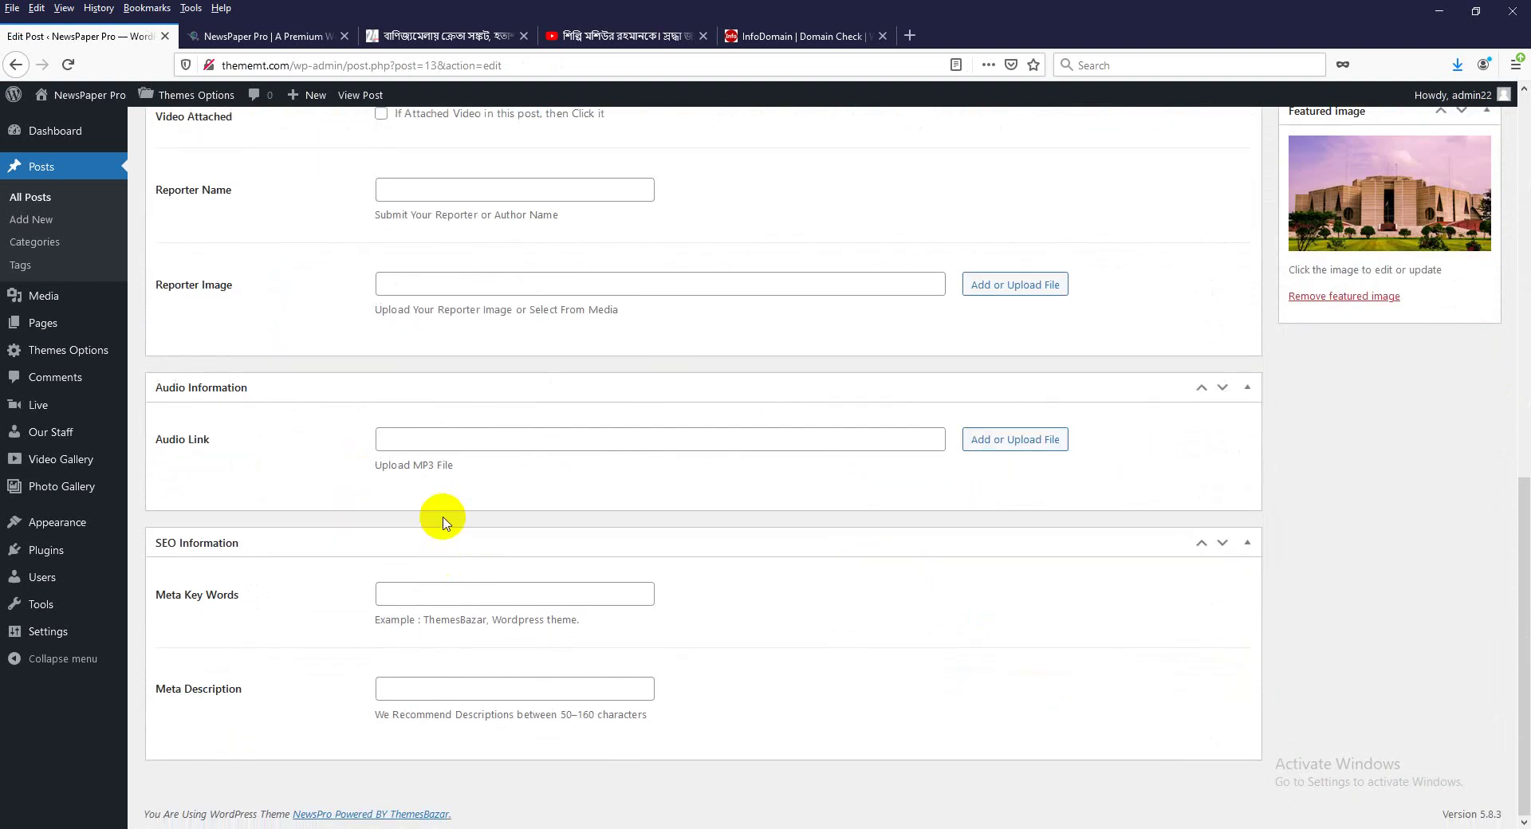
scroll(447, 523, up, 7)
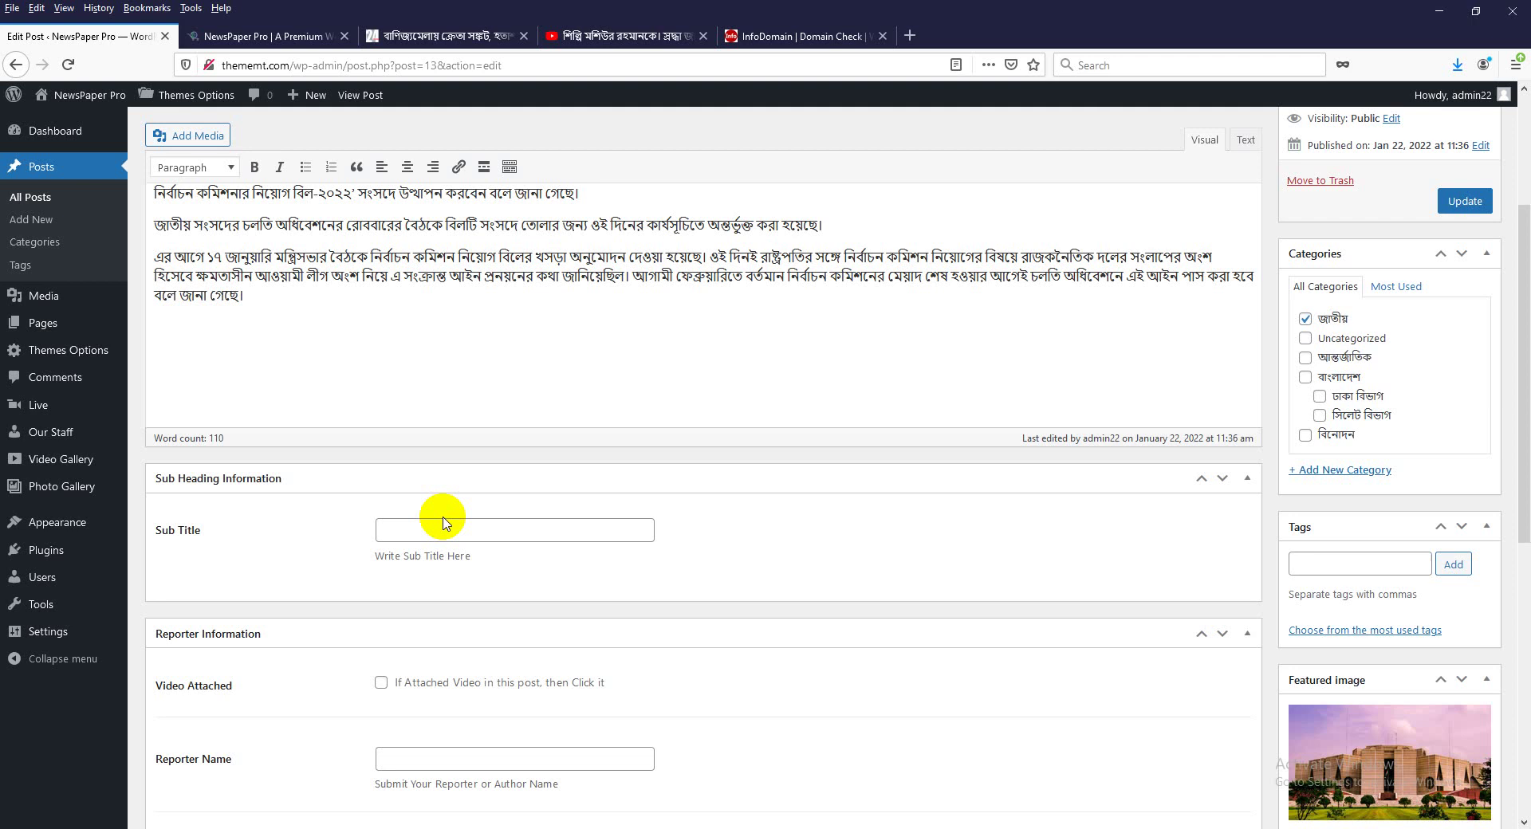
scroll(443, 522, up, 3)
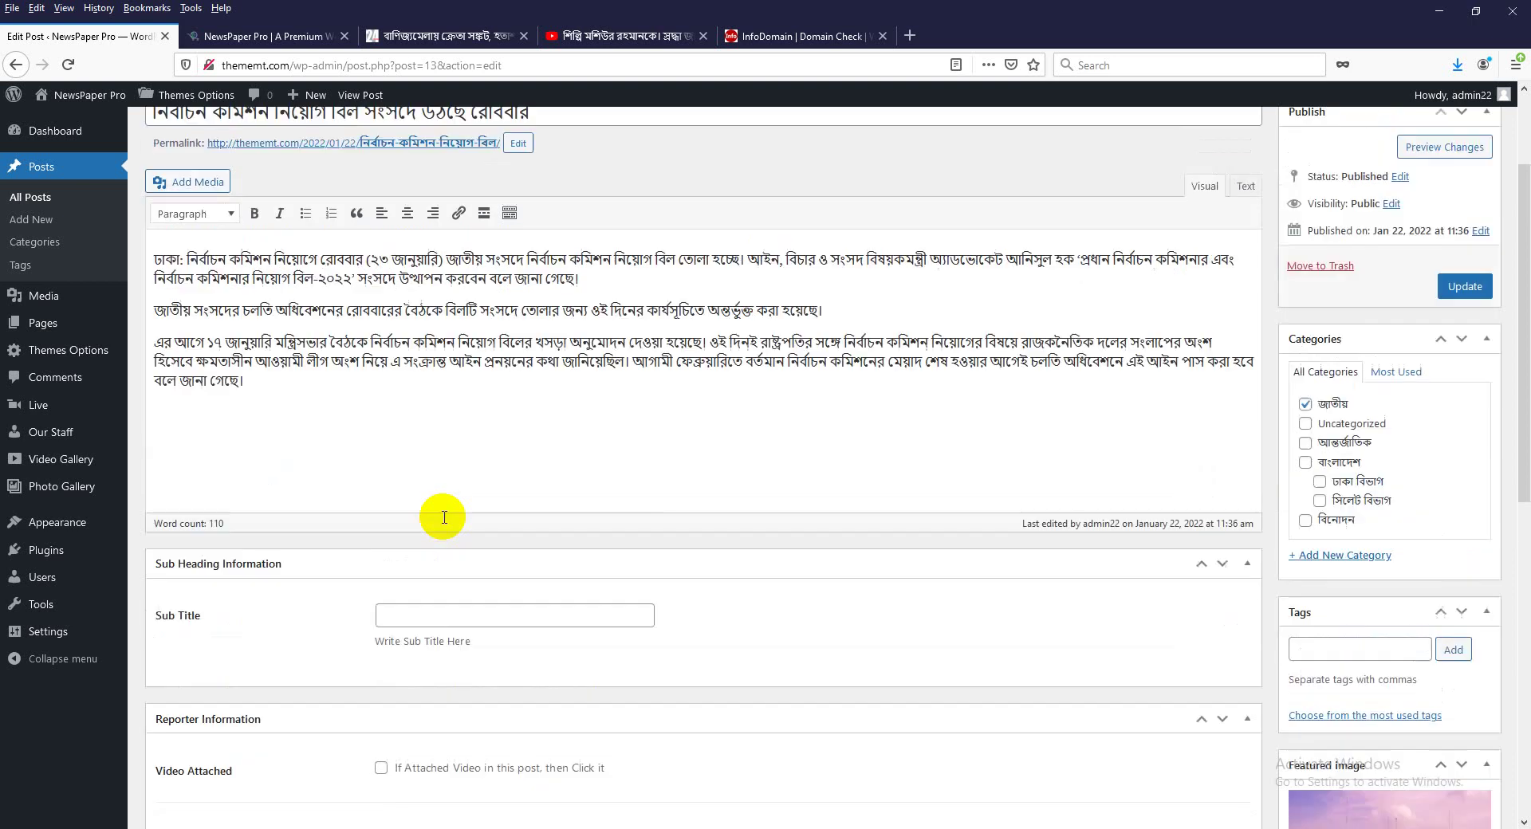
triple_click(272, 260)
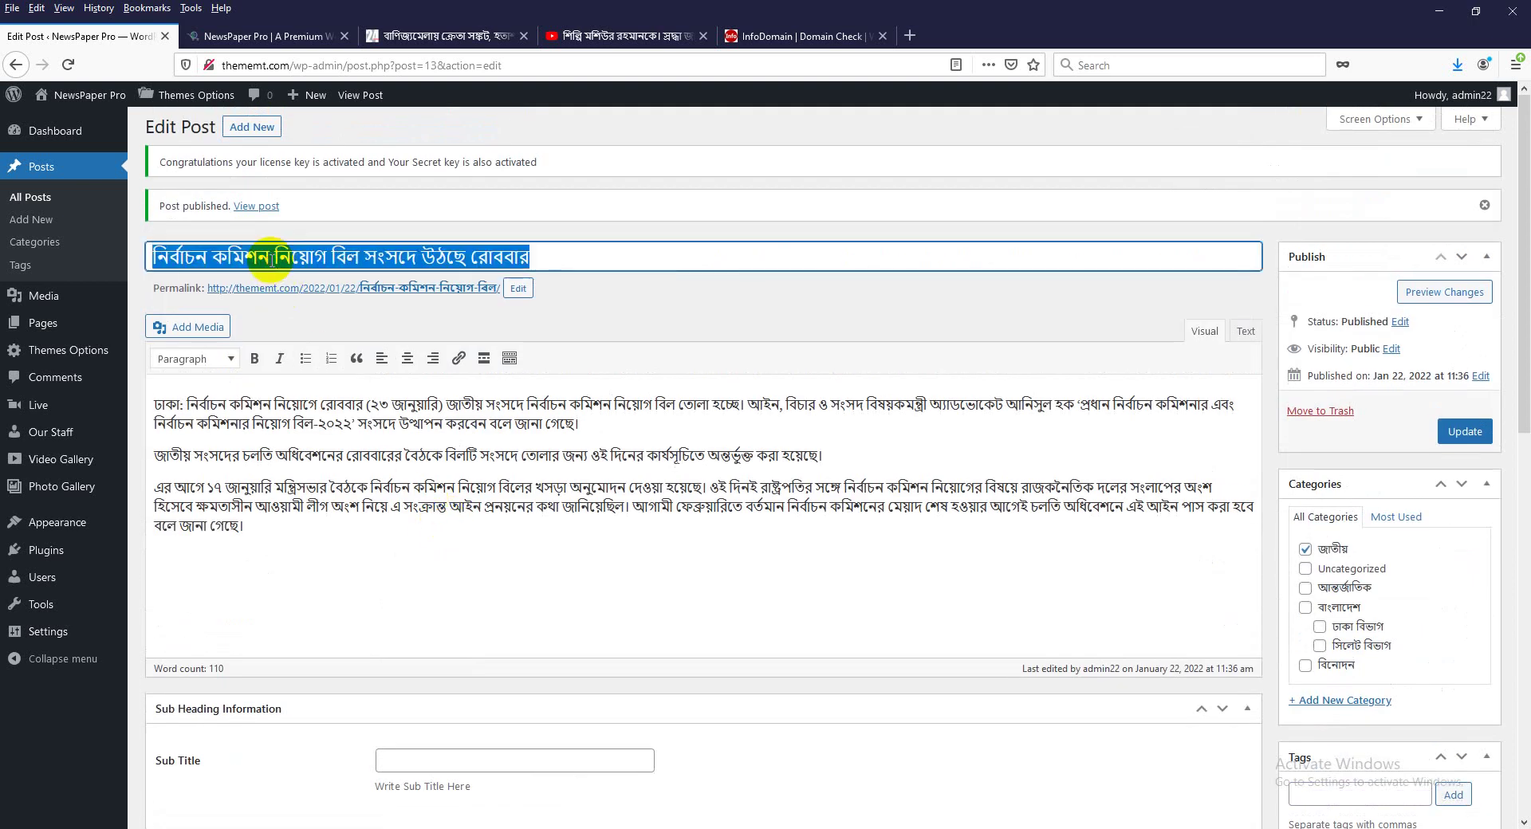
triple_click(300, 432)
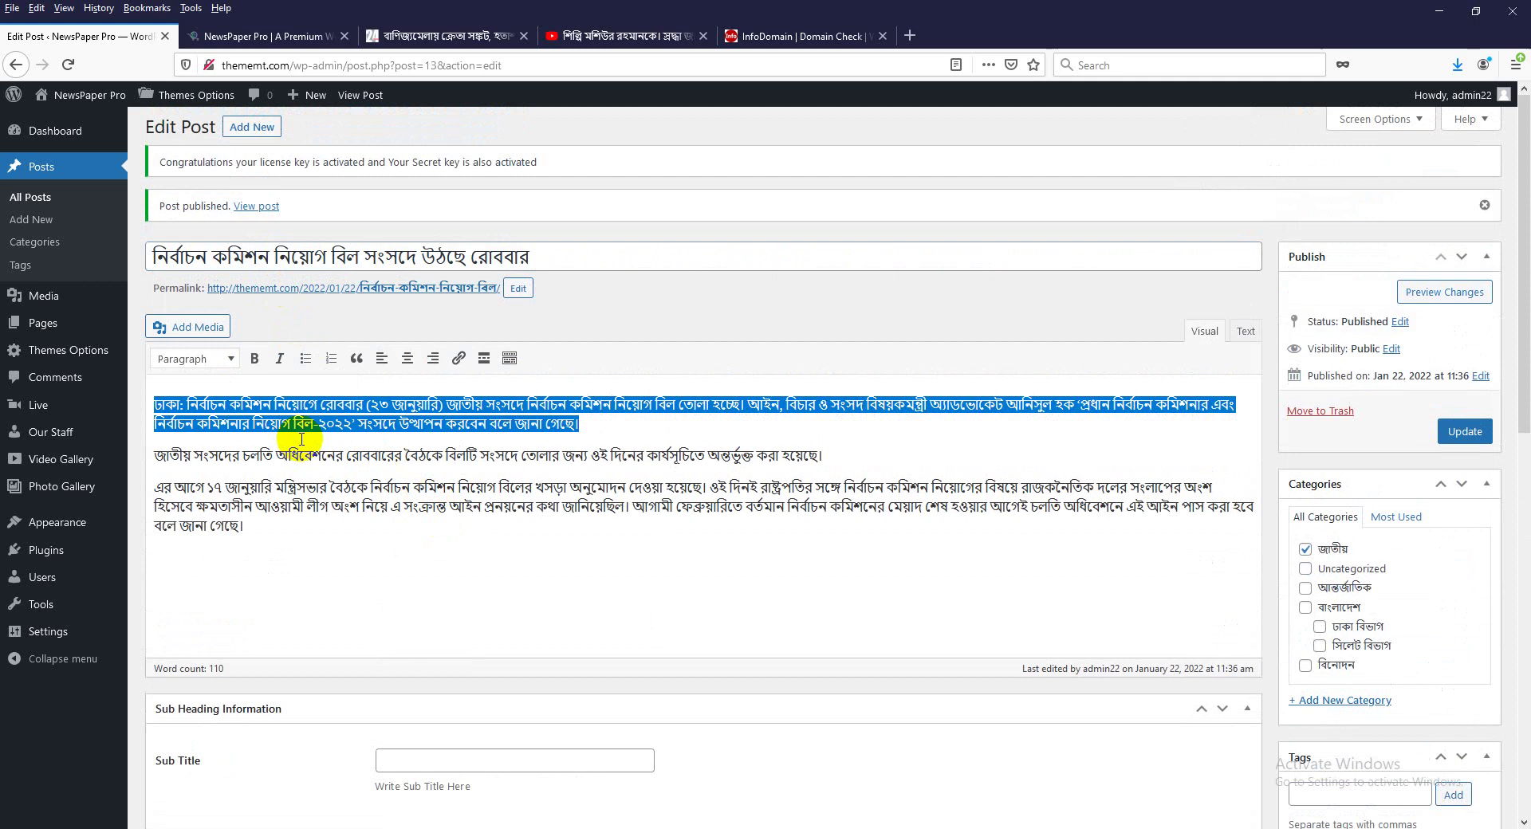
Go to Posts > All Posts to see the new post at the top.
scroll(1348, 718, down, 5)
scroll(1334, 566, up, 4)
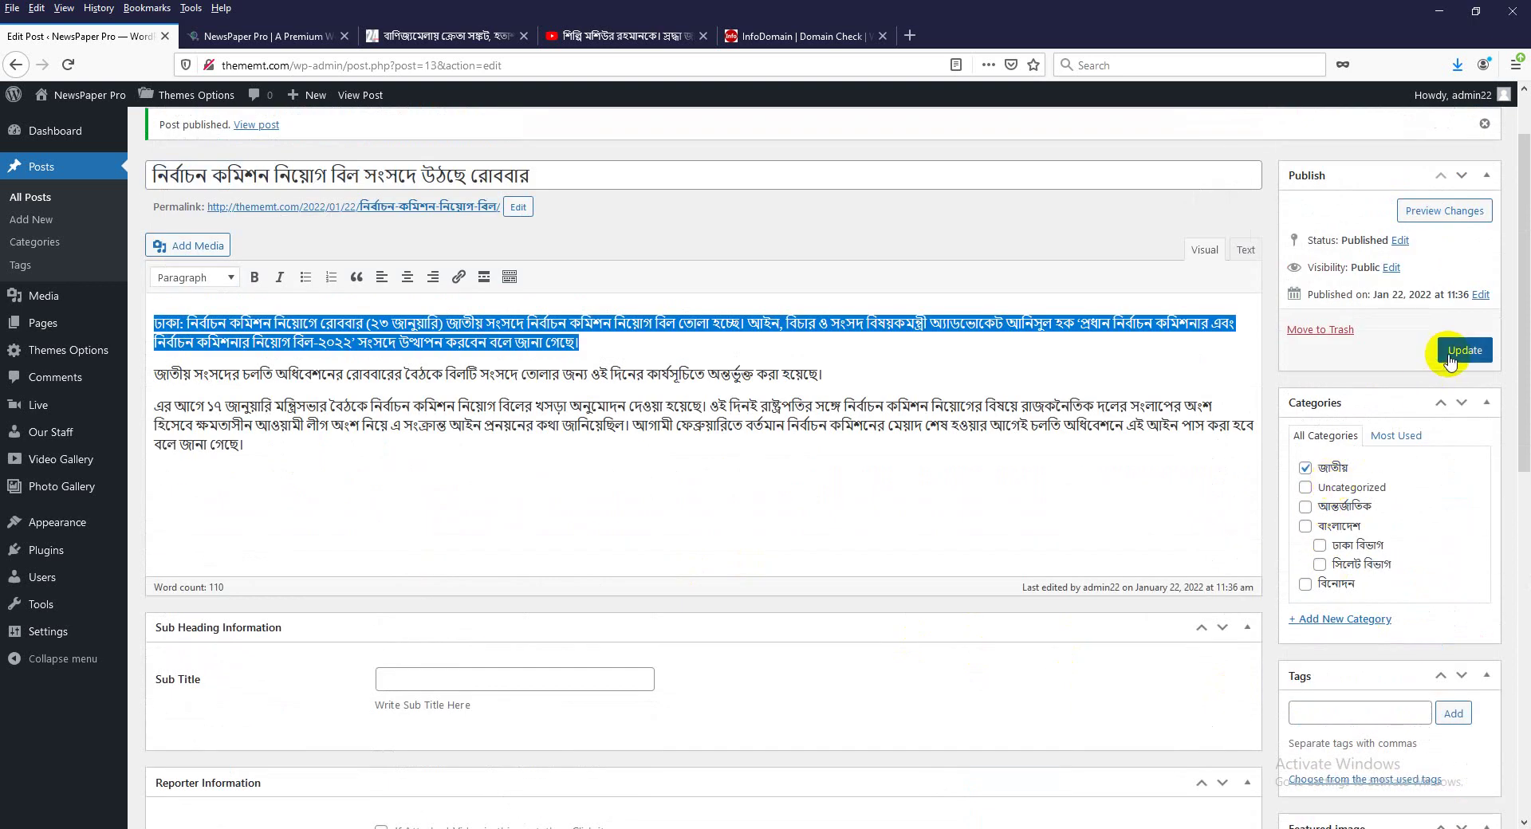
scroll(463, 519, up, 1)
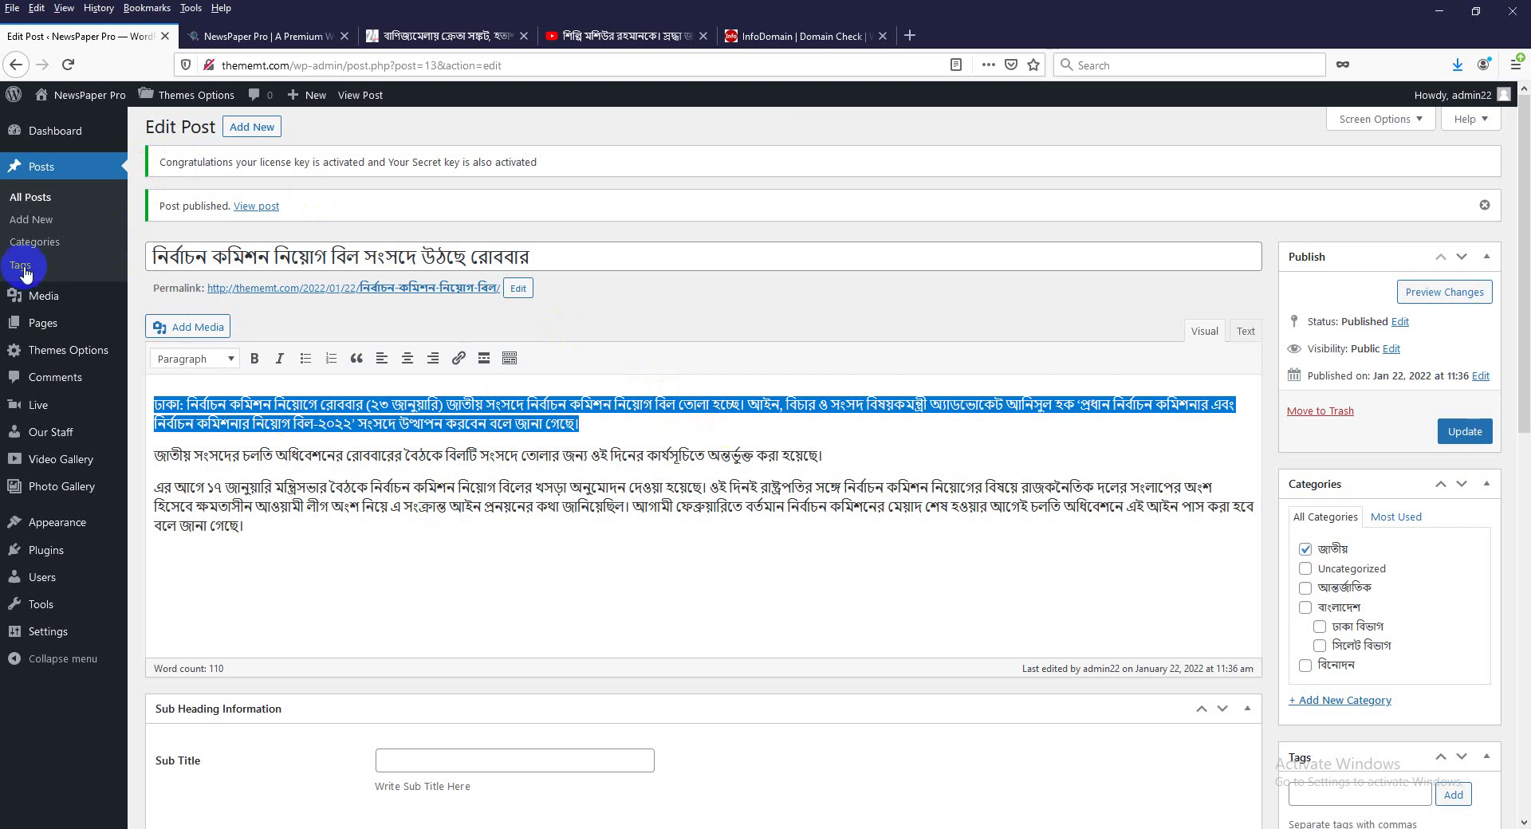
click(38, 204)
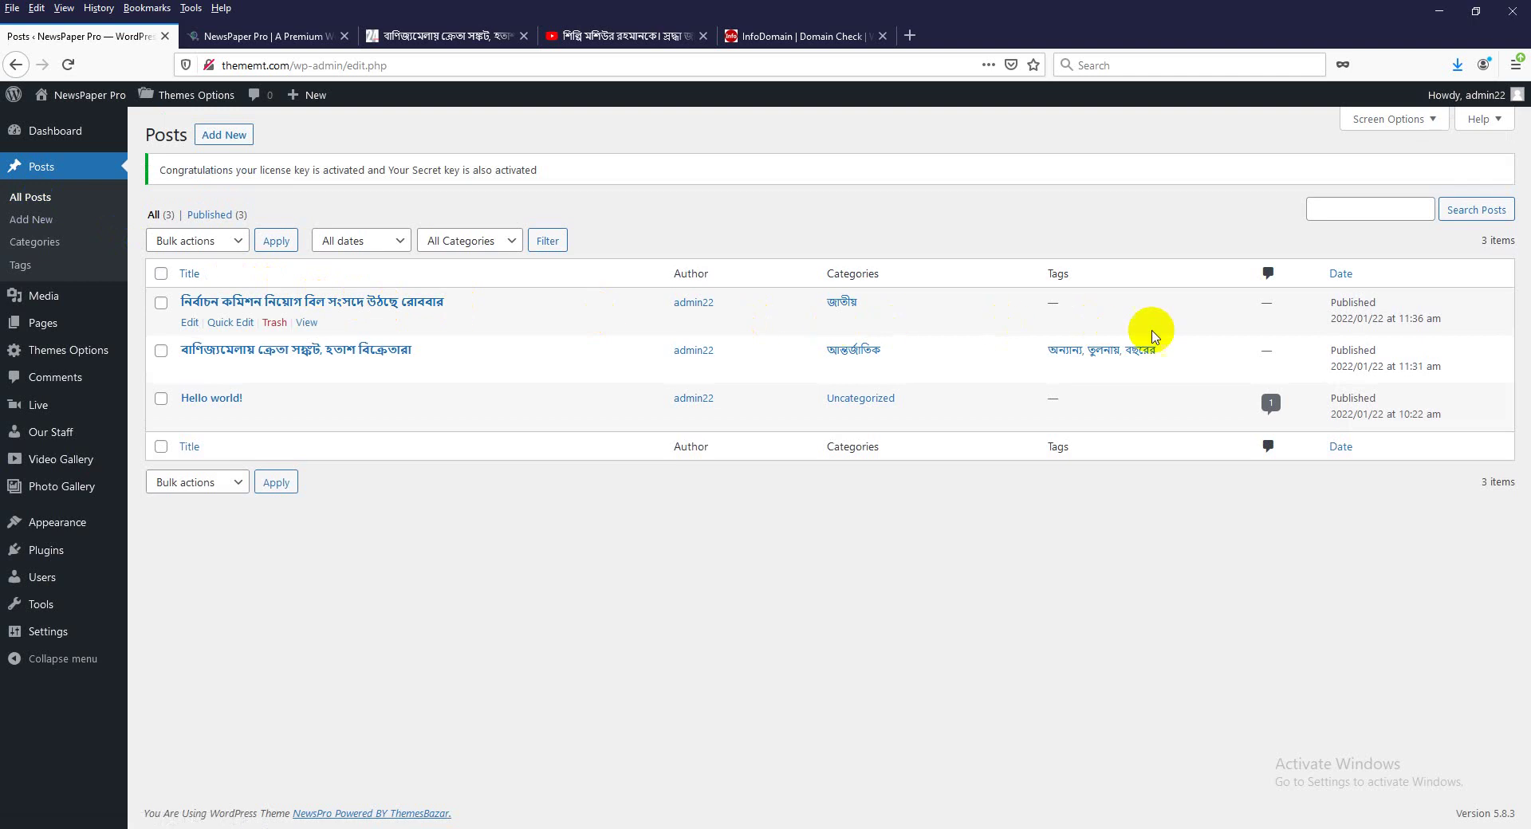
click(189, 326)
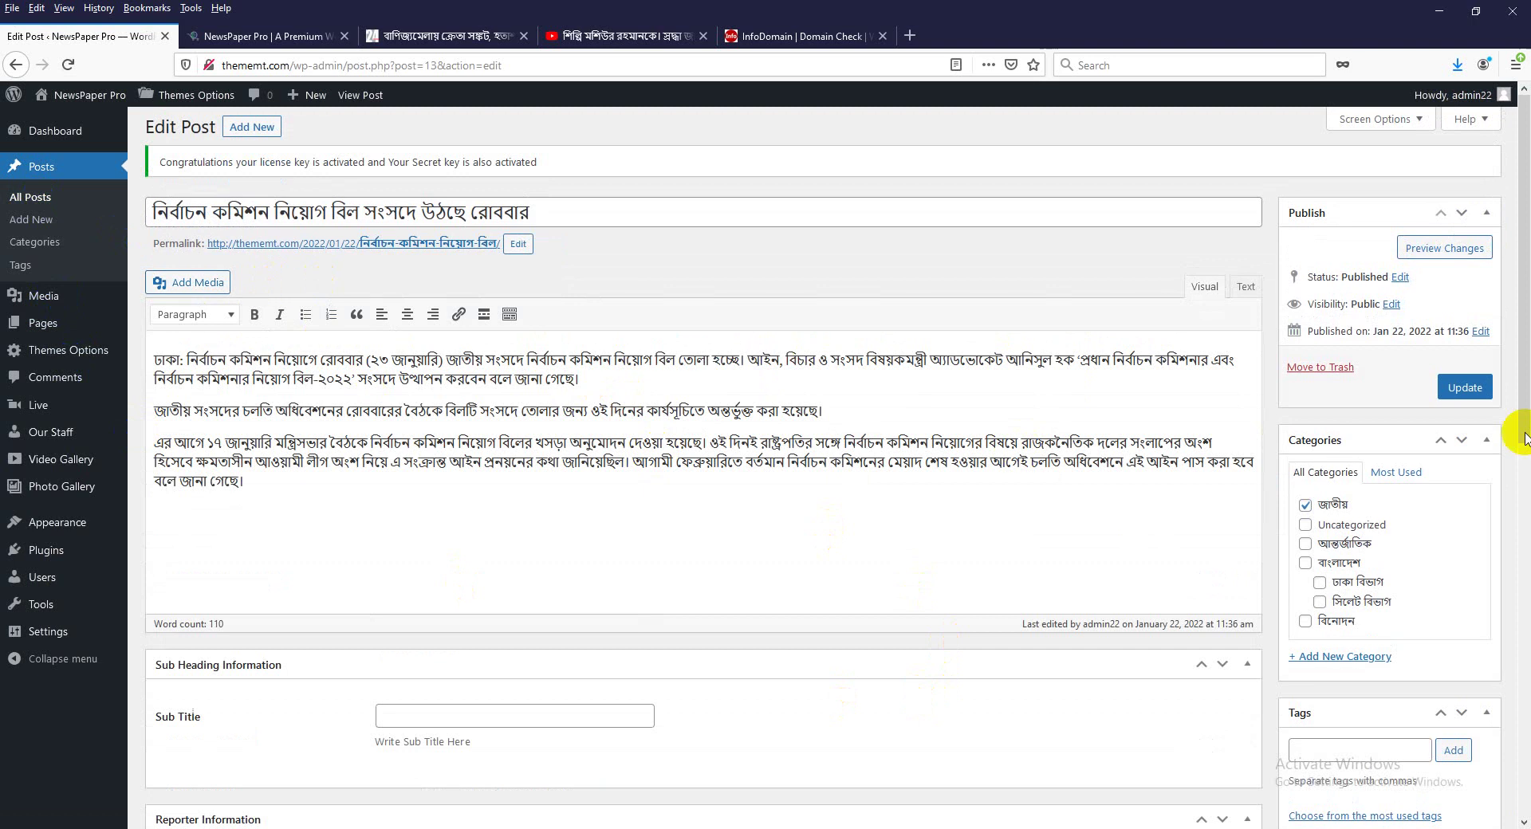
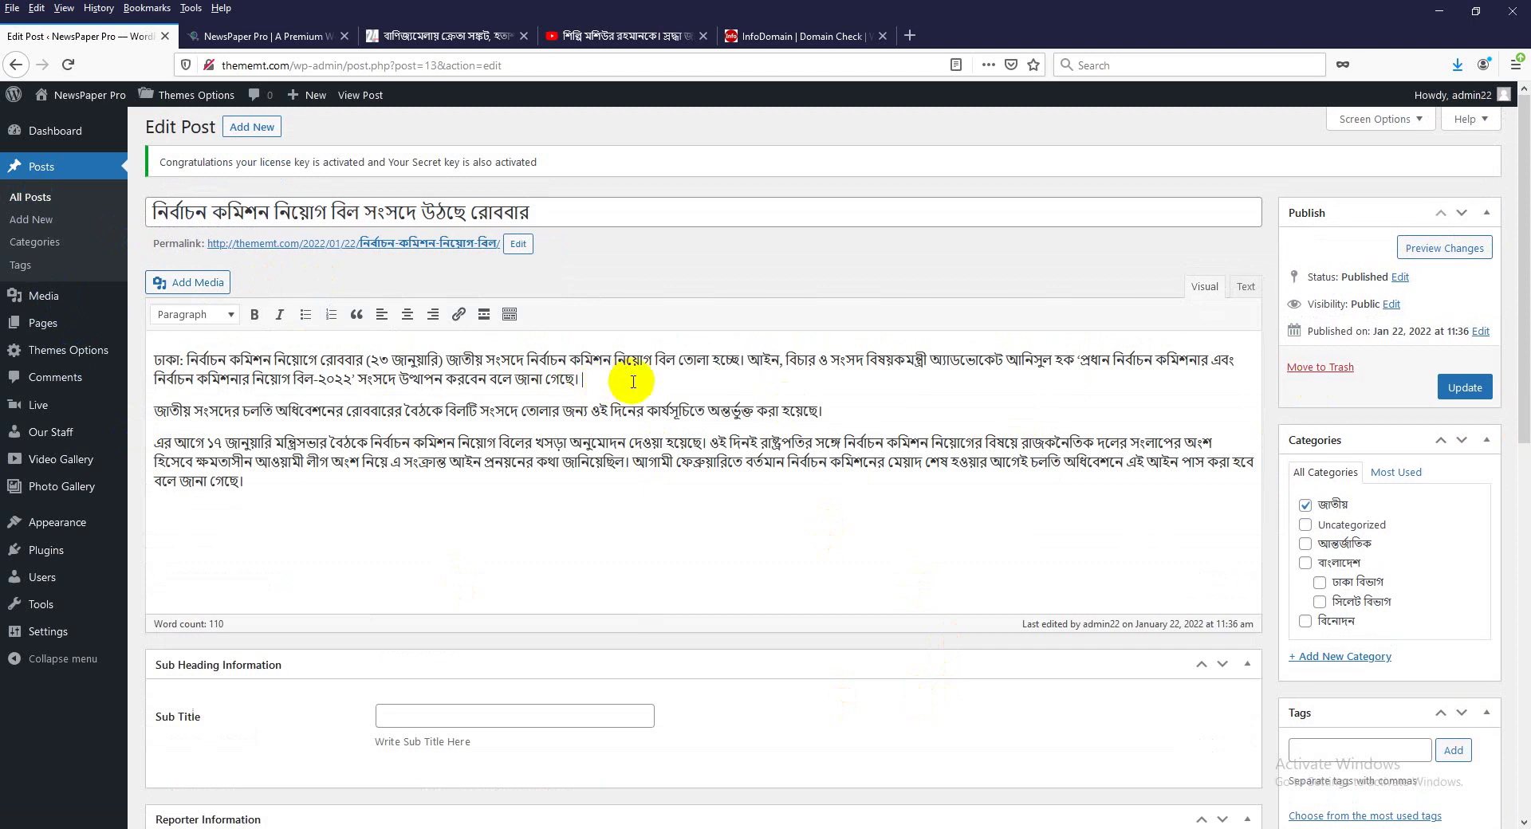
click(1465, 388)
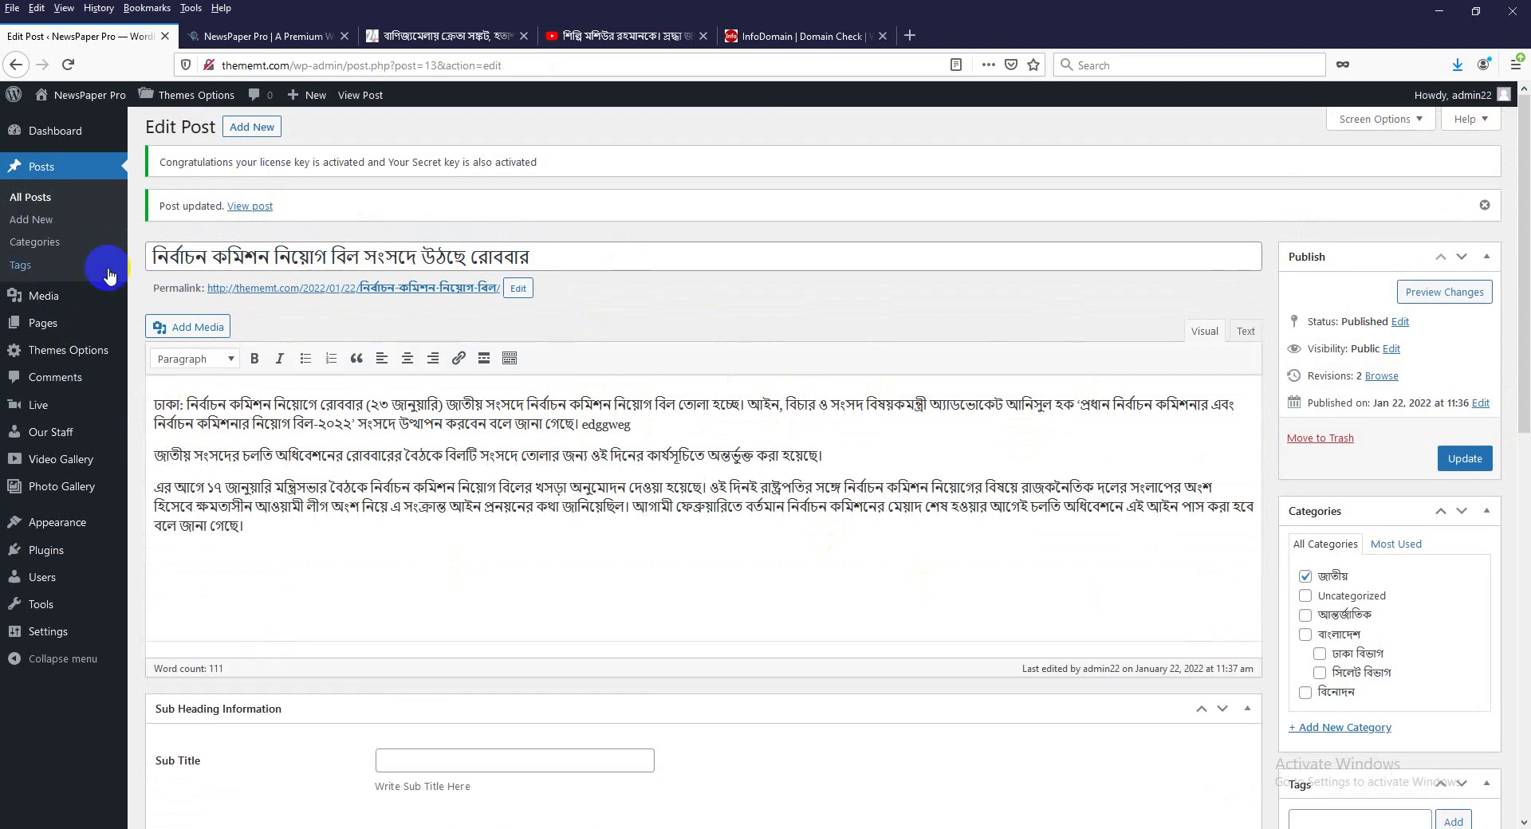
click(407, 258)
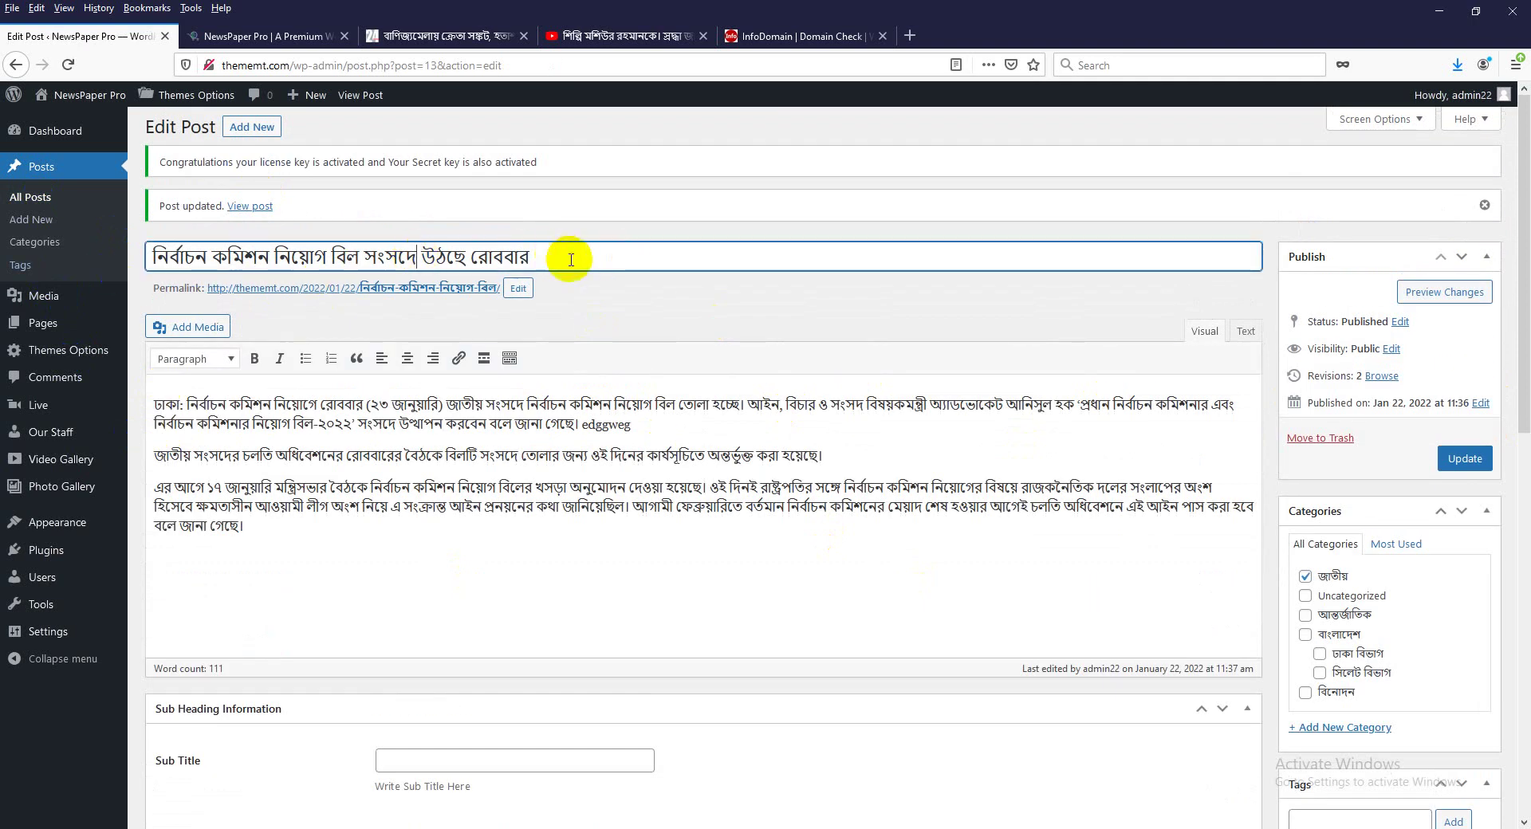
scroll(1213, 582, down, 10)
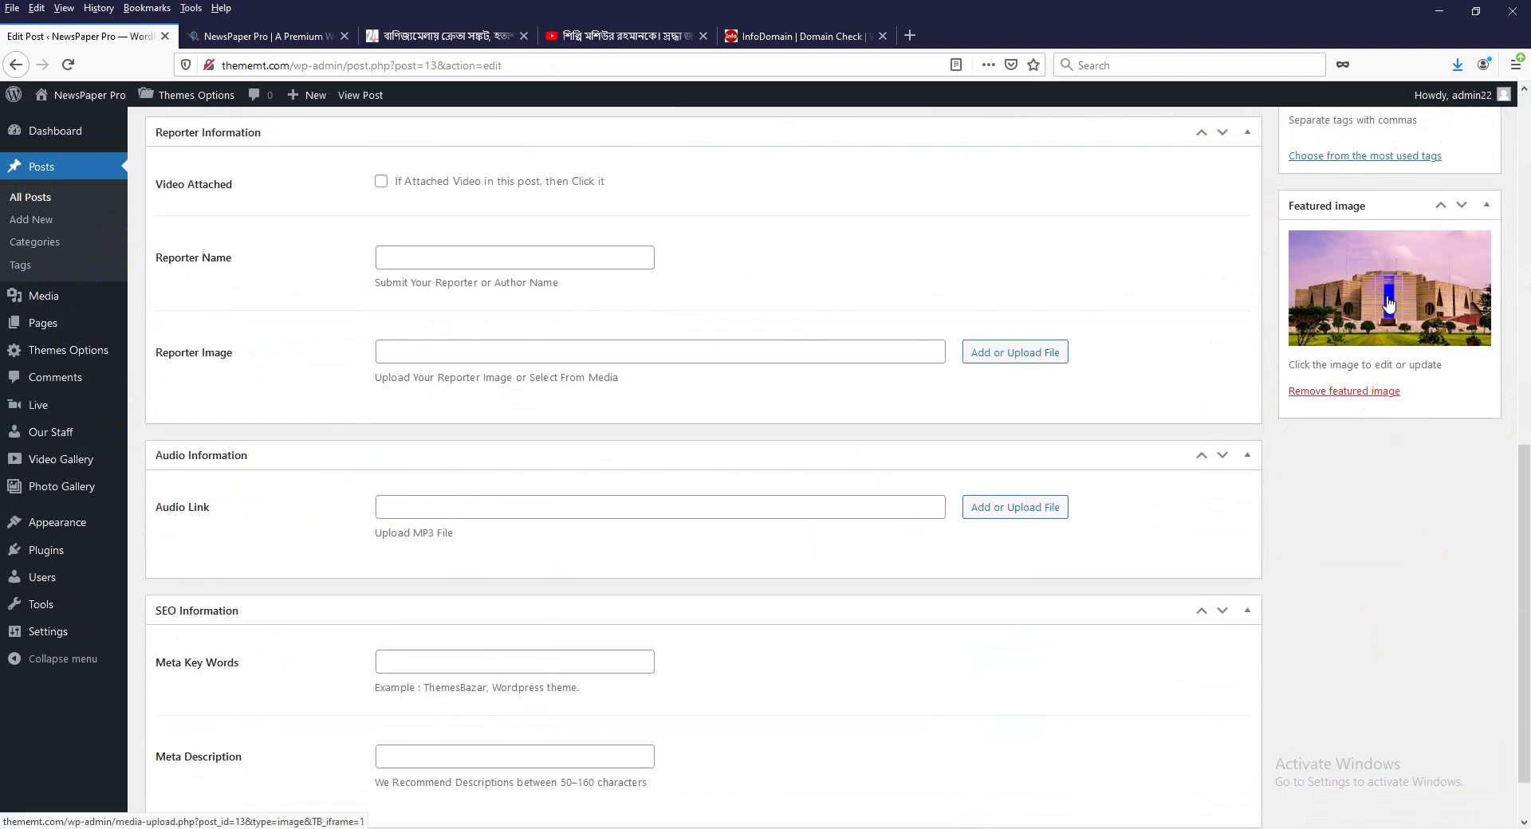
scroll(974, 475, up, 10)
scroll(369, 673, up, 1)
scroll(434, 437, down, 10)
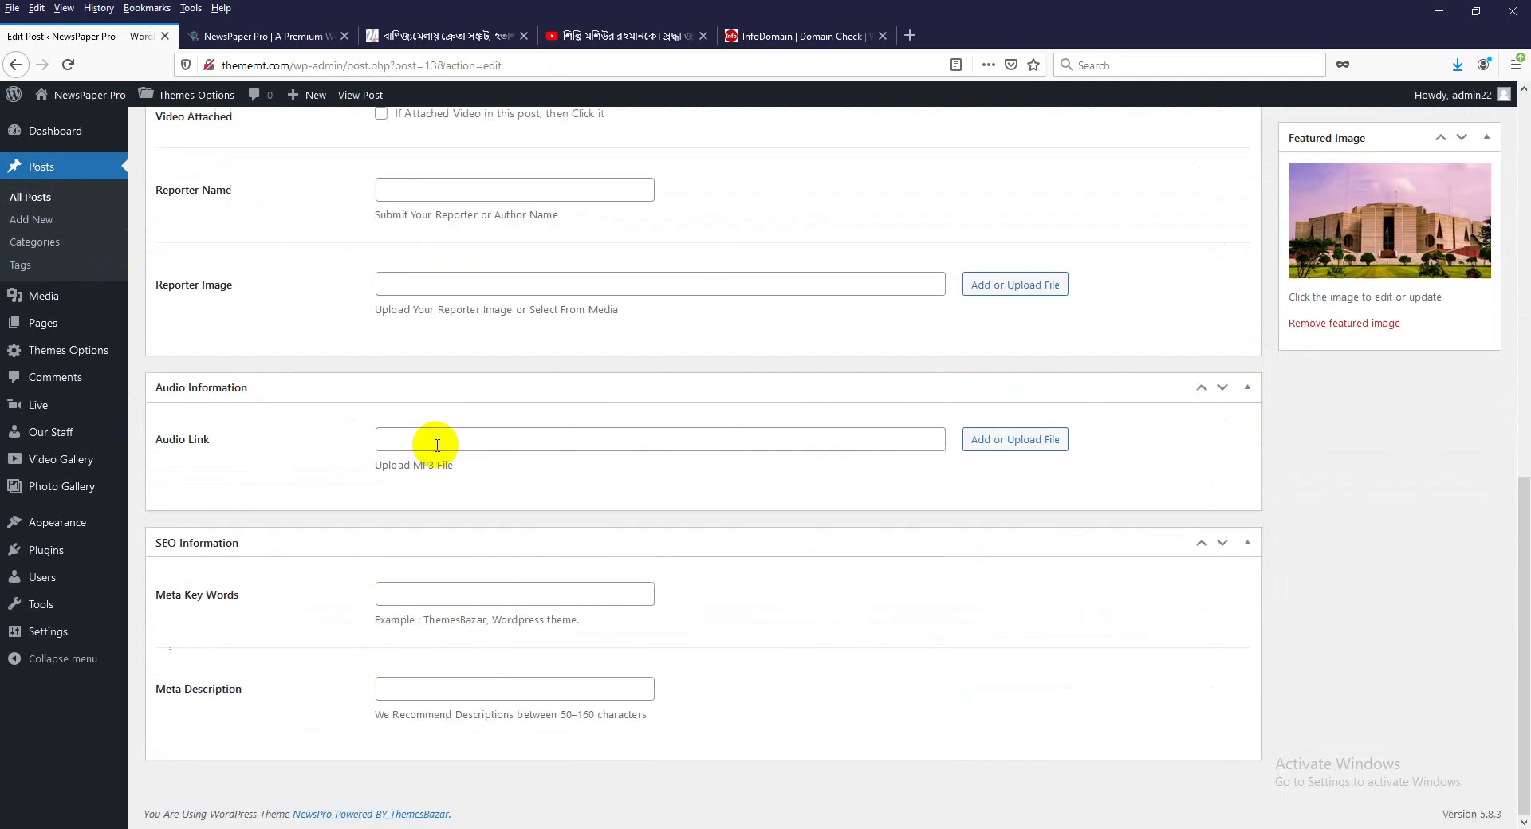
scroll(448, 683, up, 4)
scroll(454, 686, up, 5)
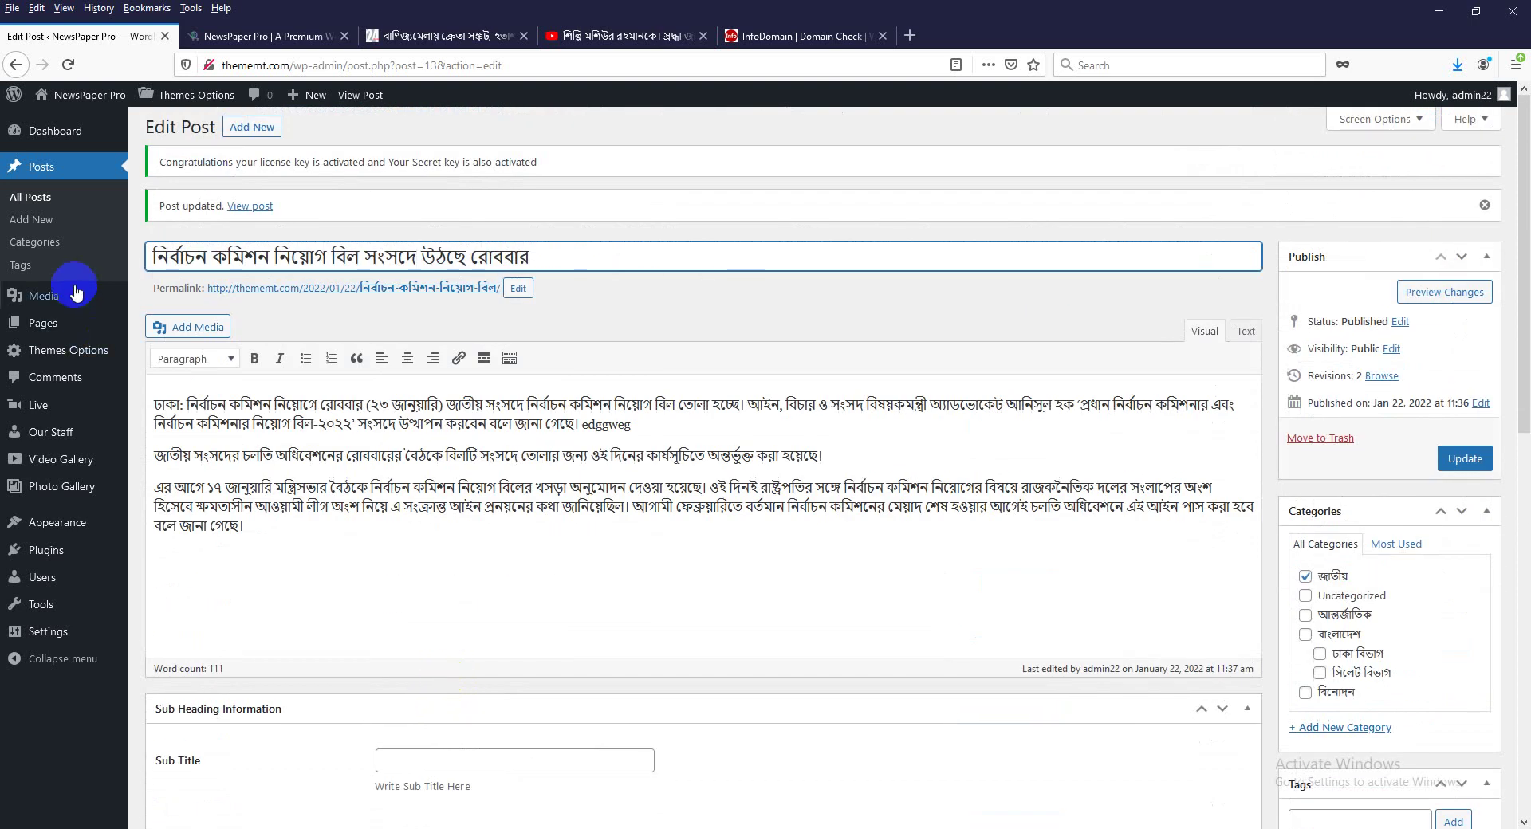
Quick Edit the নির্বাচন কমিশন post in All Posts and enter a password.
click(30, 200)
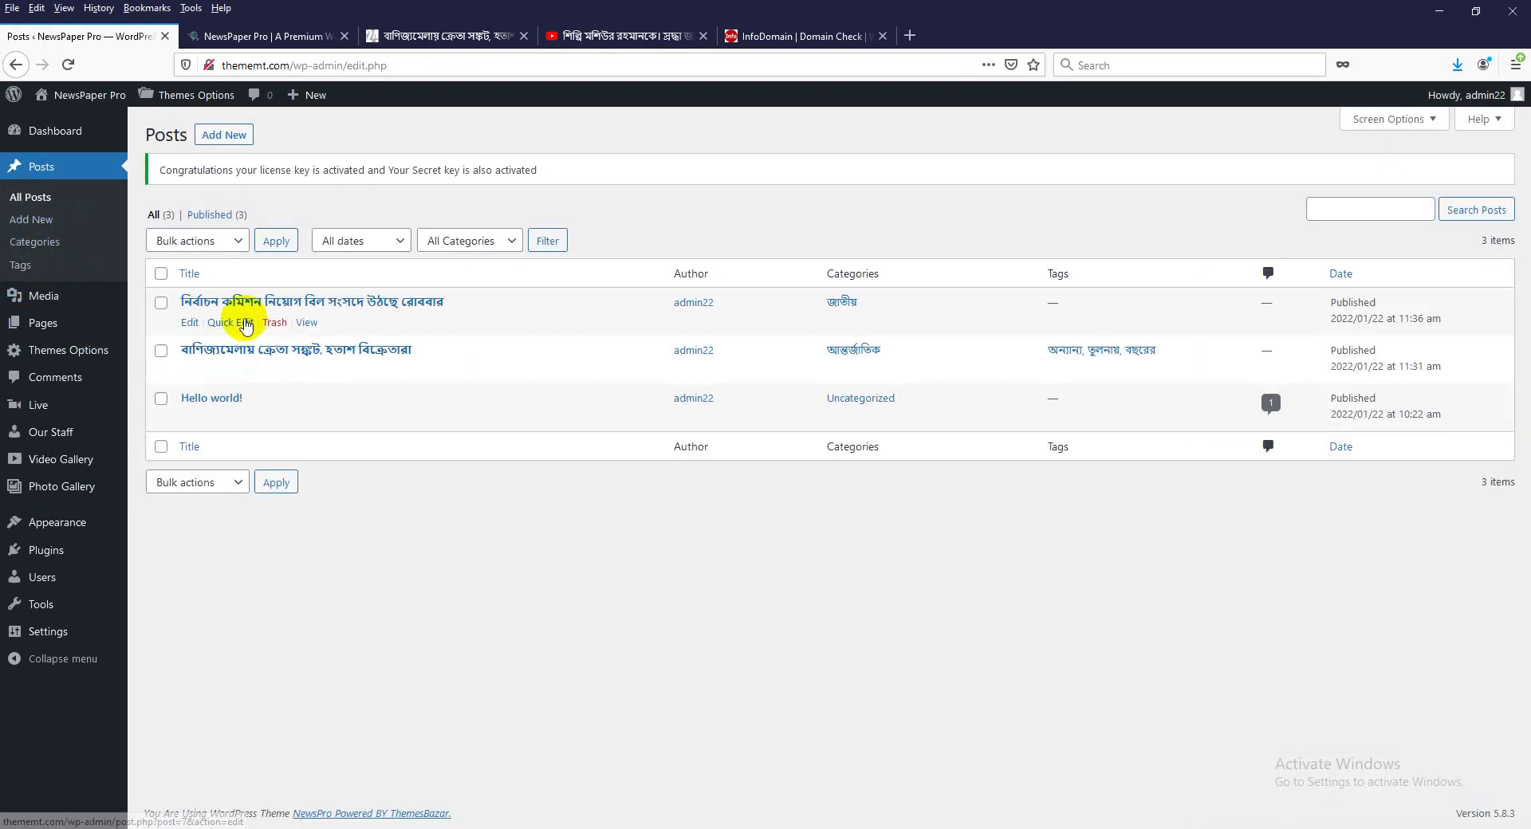
click(225, 223)
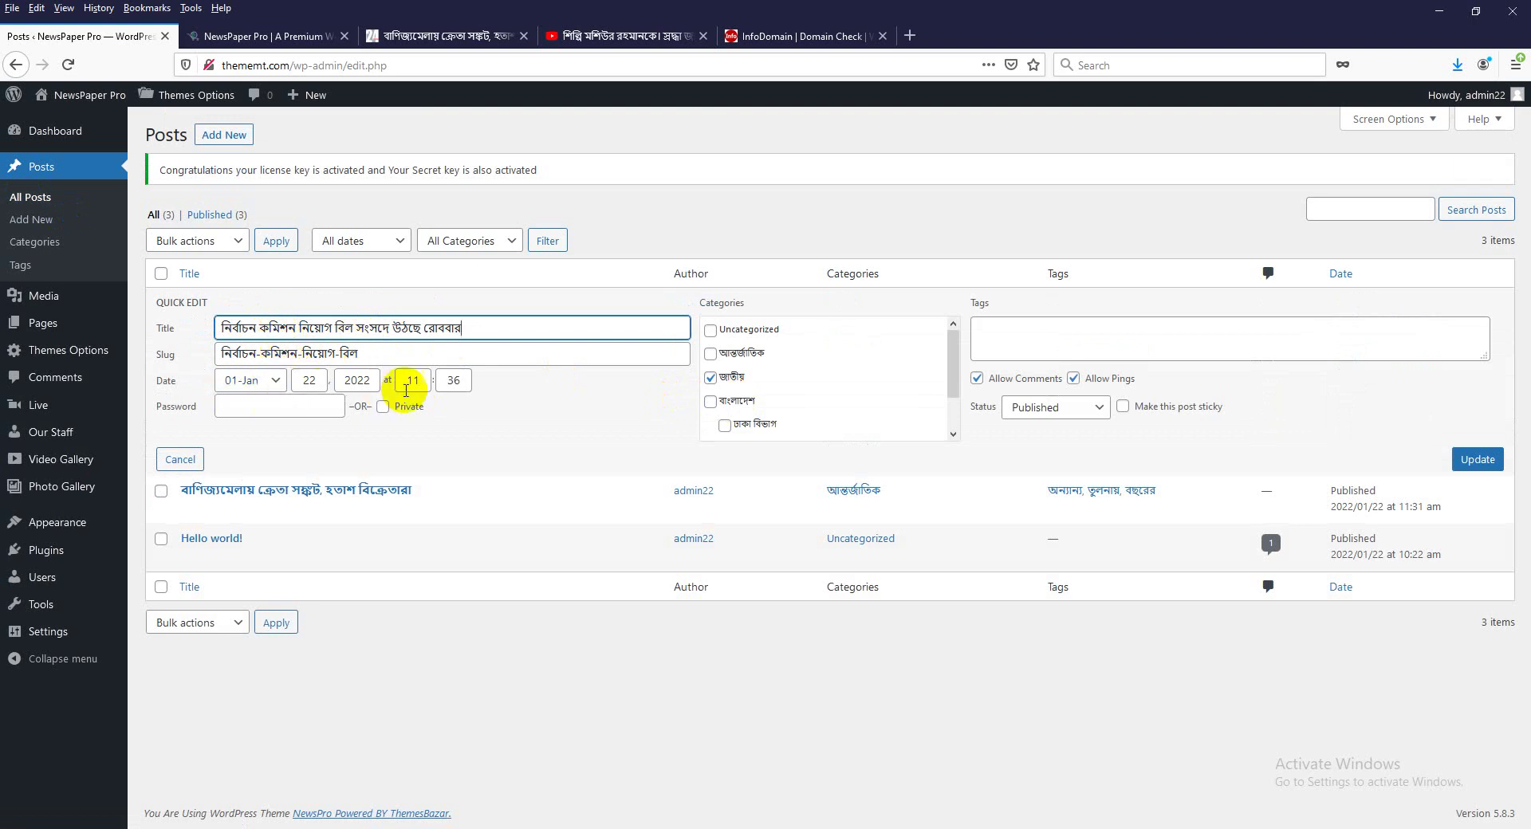
click(255, 411)
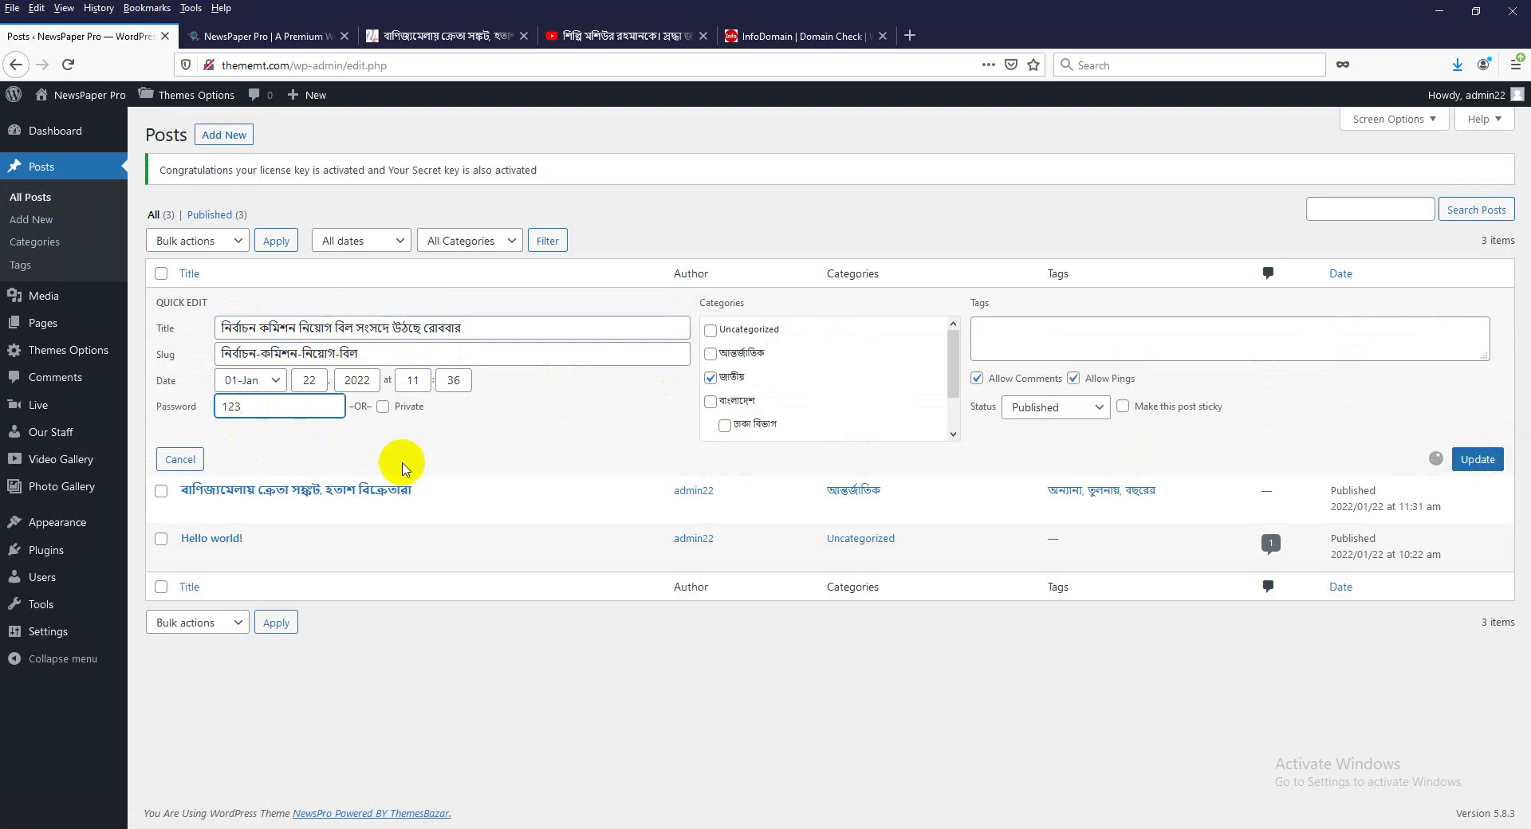
Reload the site's home page and open the Protected: post from Last Update.
click(309, 41)
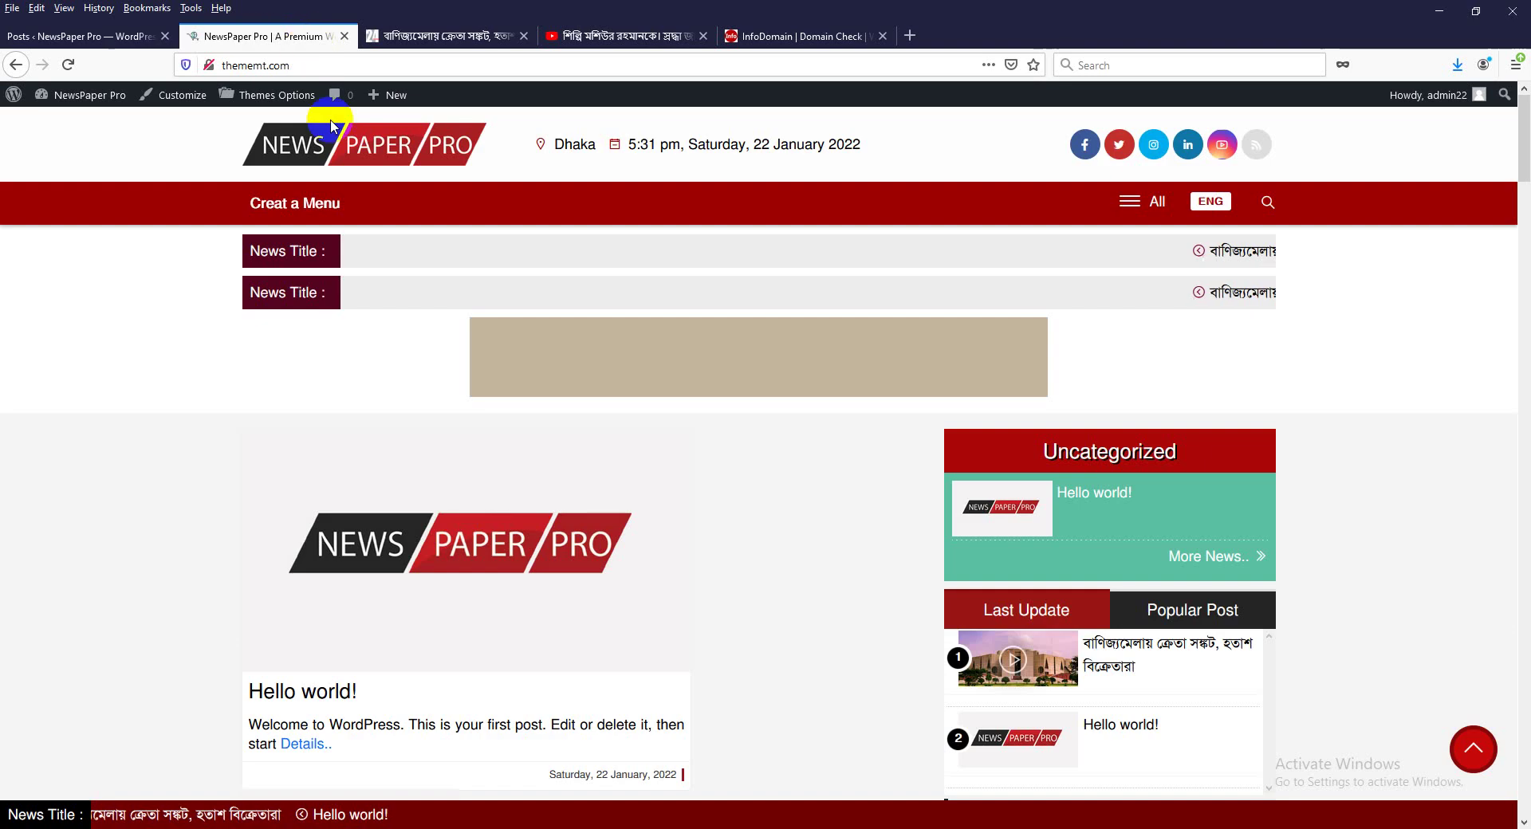
click(84, 37)
click(285, 41)
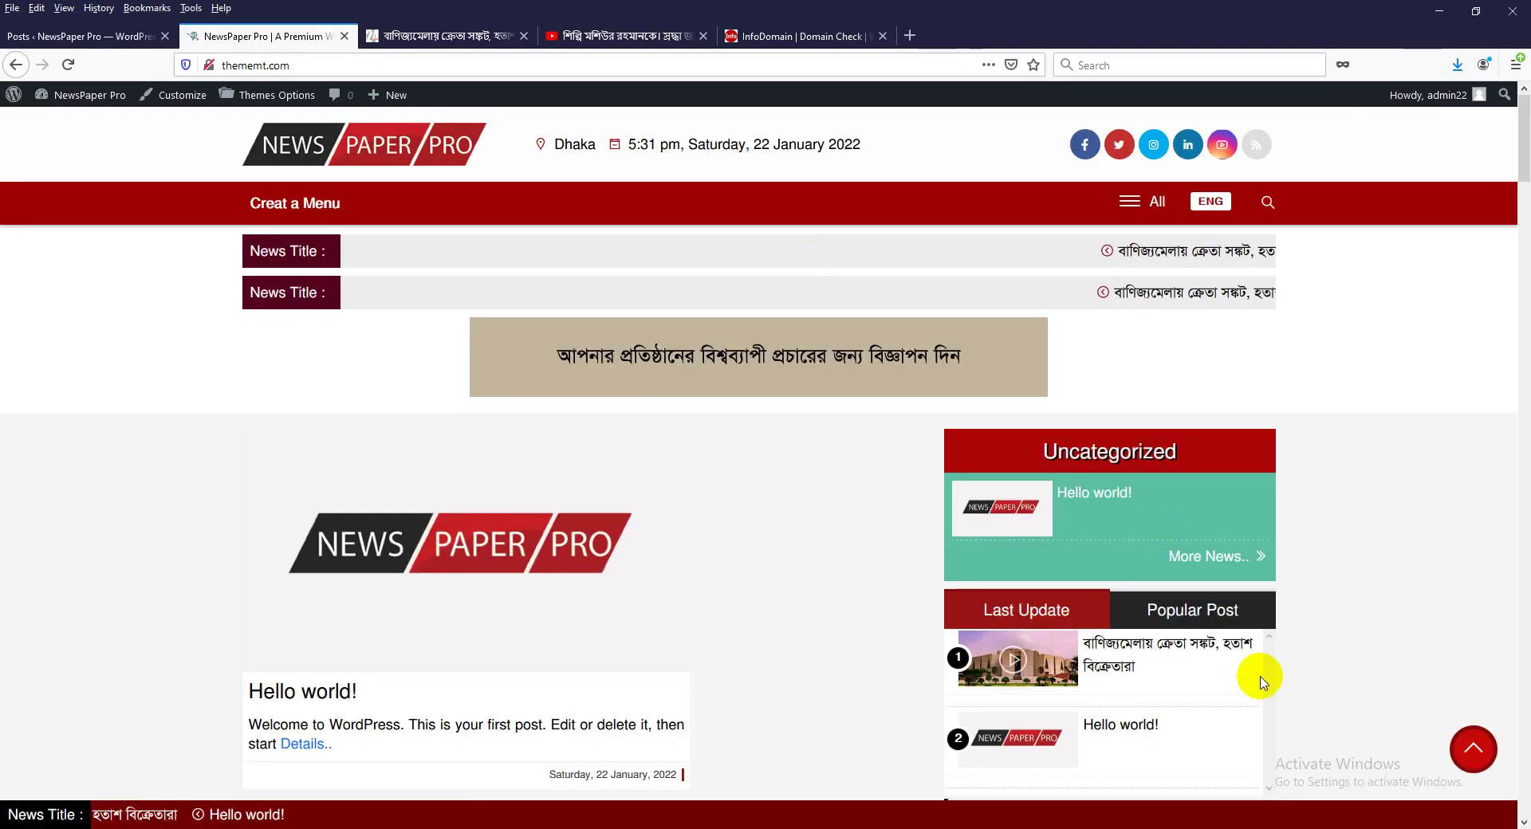
scroll(1101, 598, down, 3)
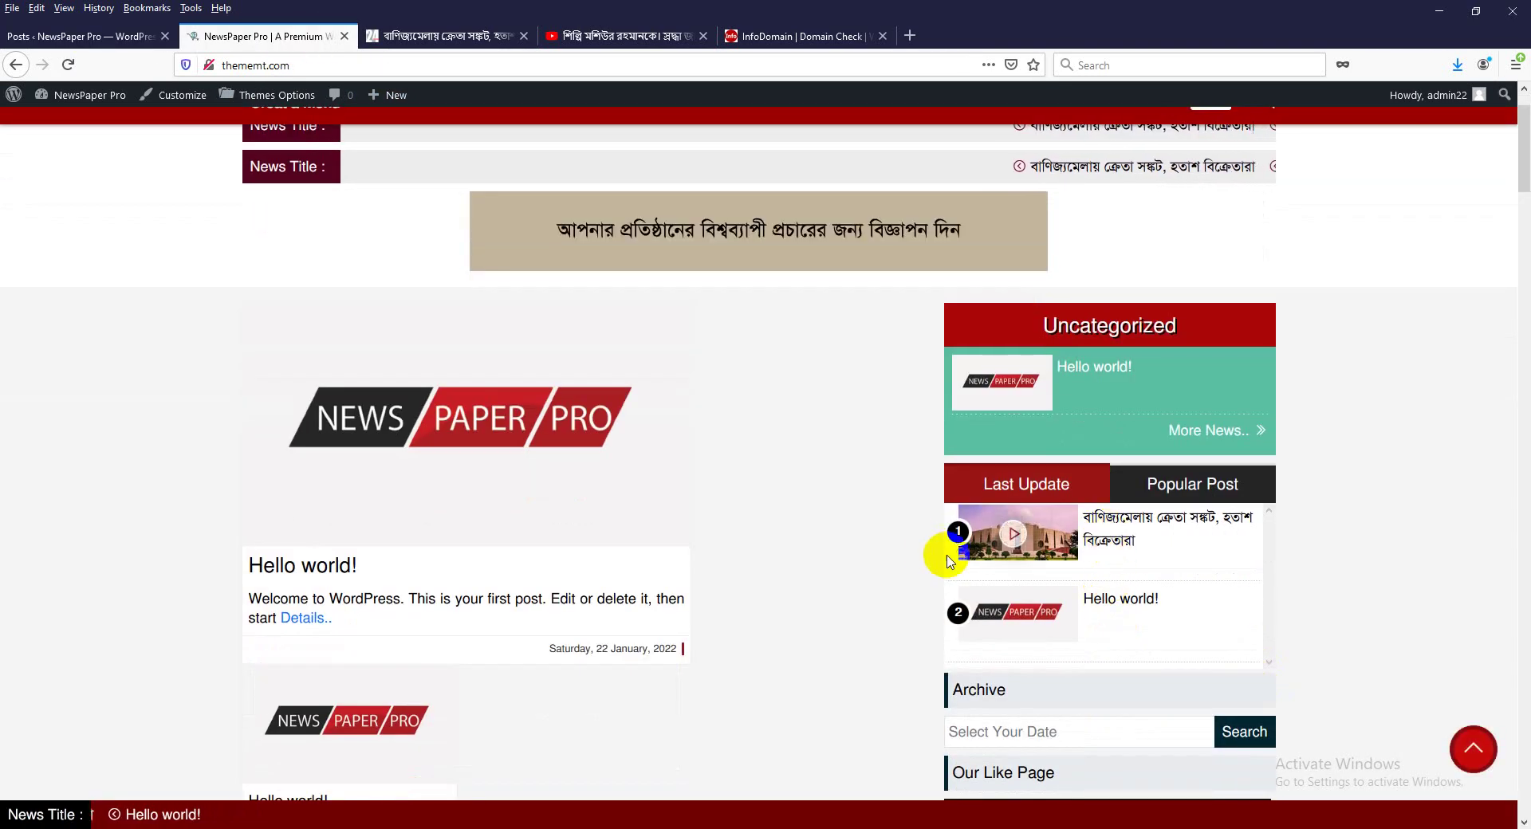
scroll(638, 415, up, 3)
click(359, 154)
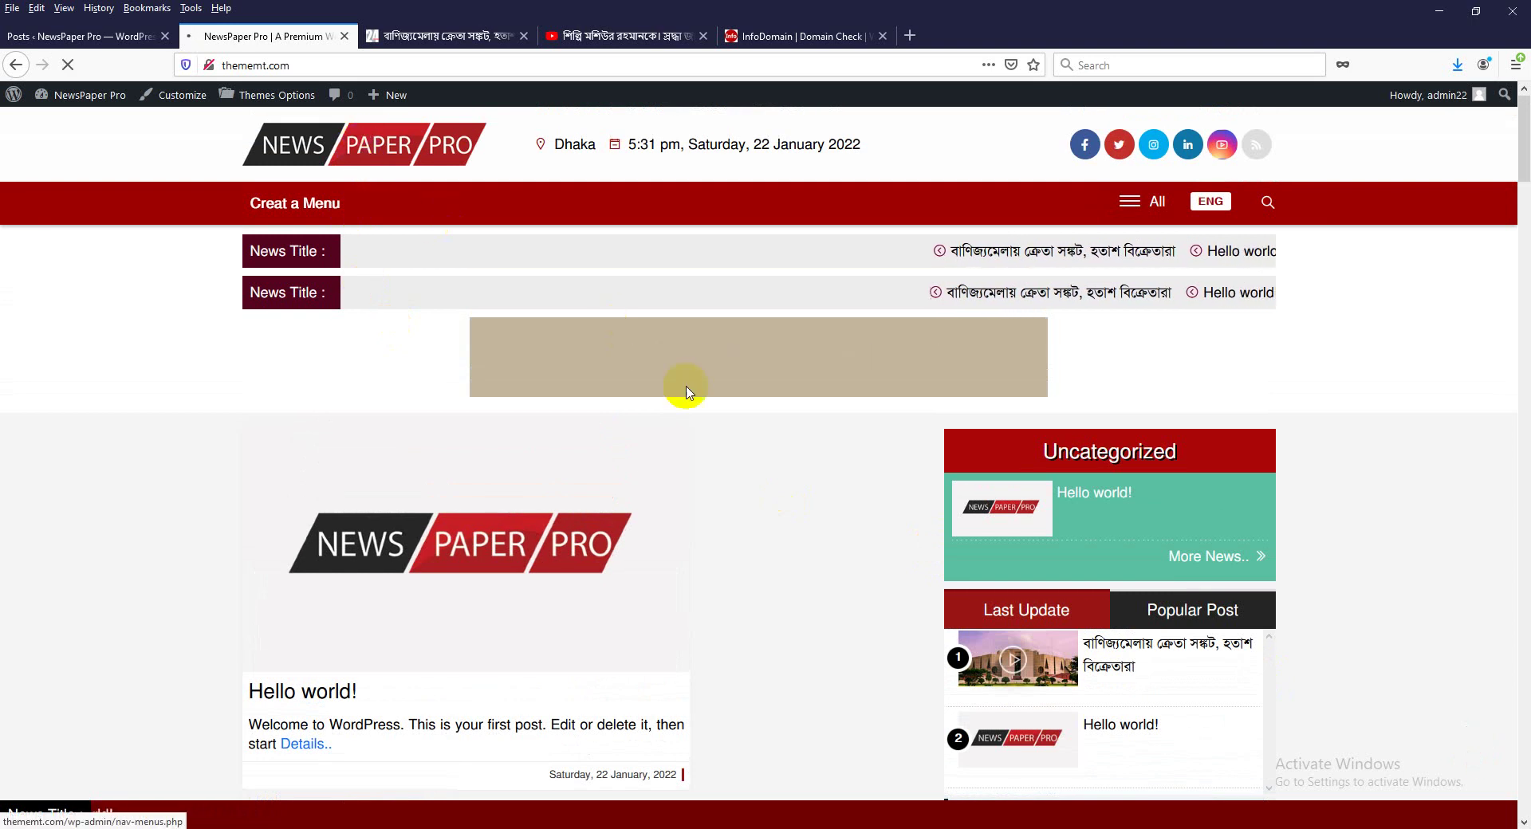
click(979, 500)
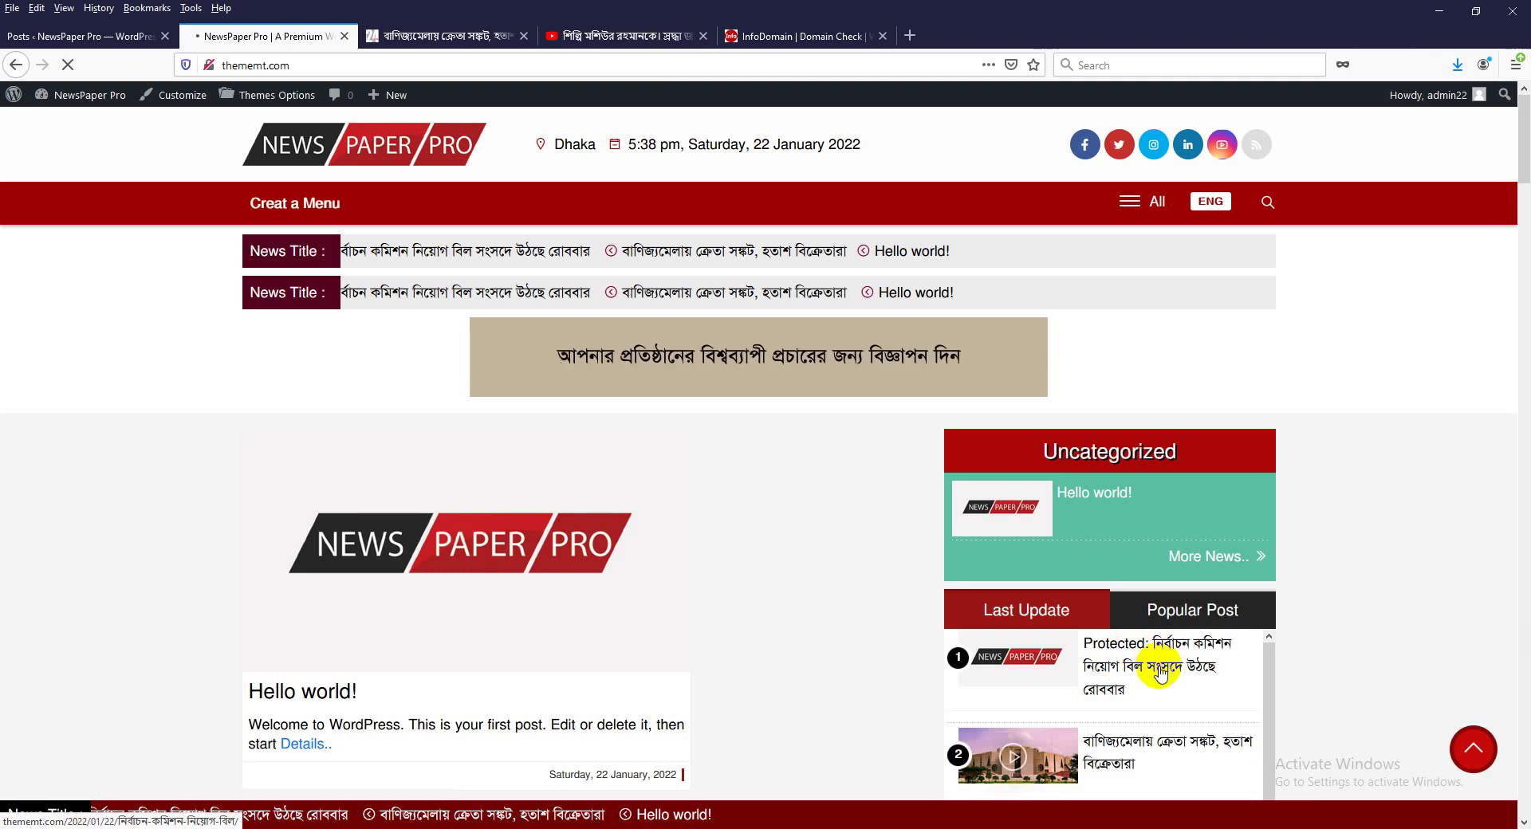
click(1160, 674)
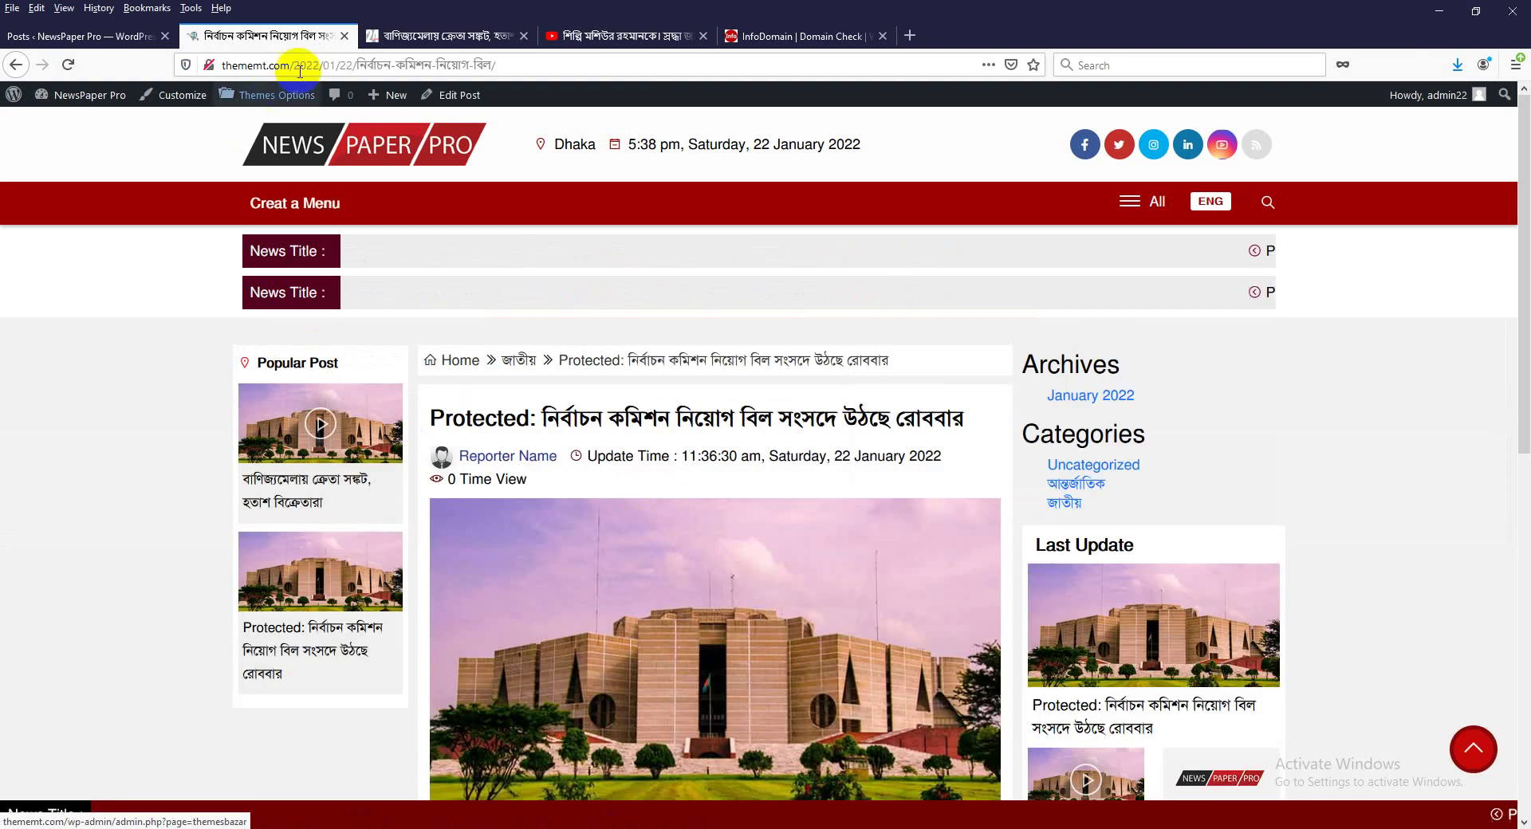
Copy the protected post's web address from the address bar.
click(299, 70)
key(ctrl+c)
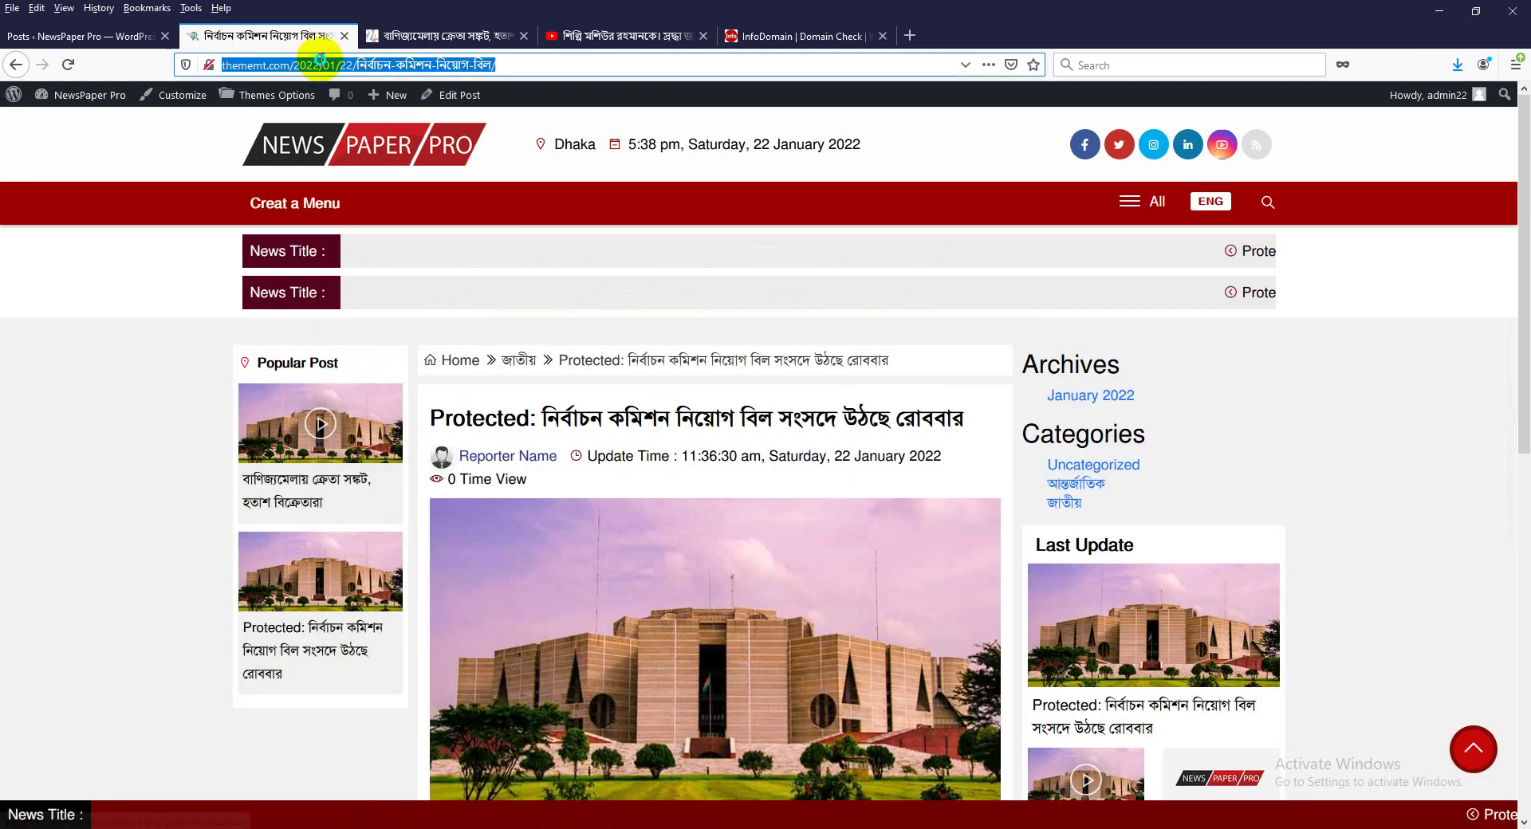
right_click(319, 63)
click(366, 112)
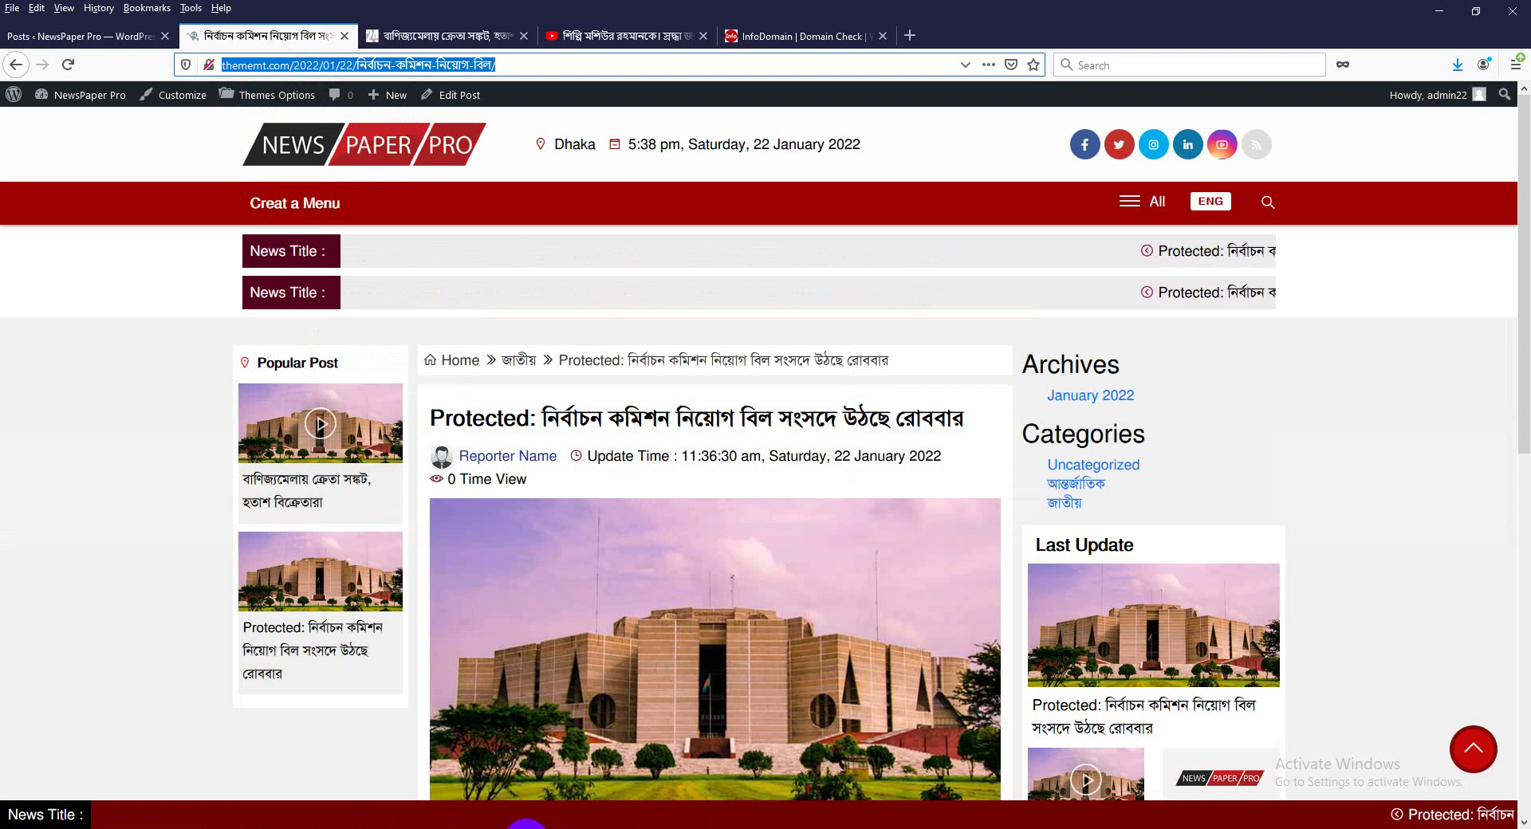
click(12, 8)
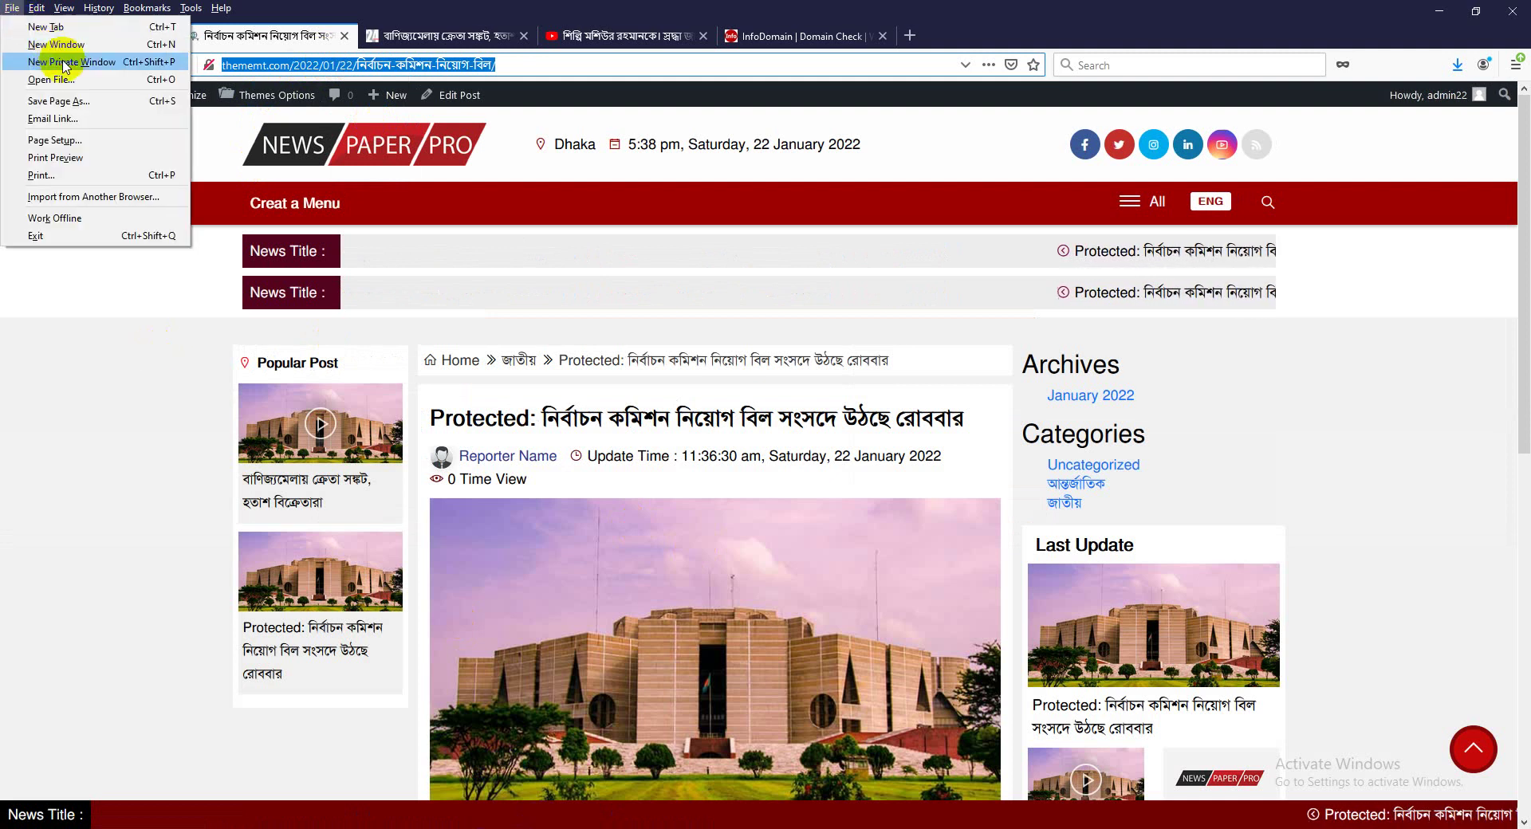
Load the copied post URL in a Firefox private window, then close it.
click(62, 61)
key(ctrl+v)
key(Return)
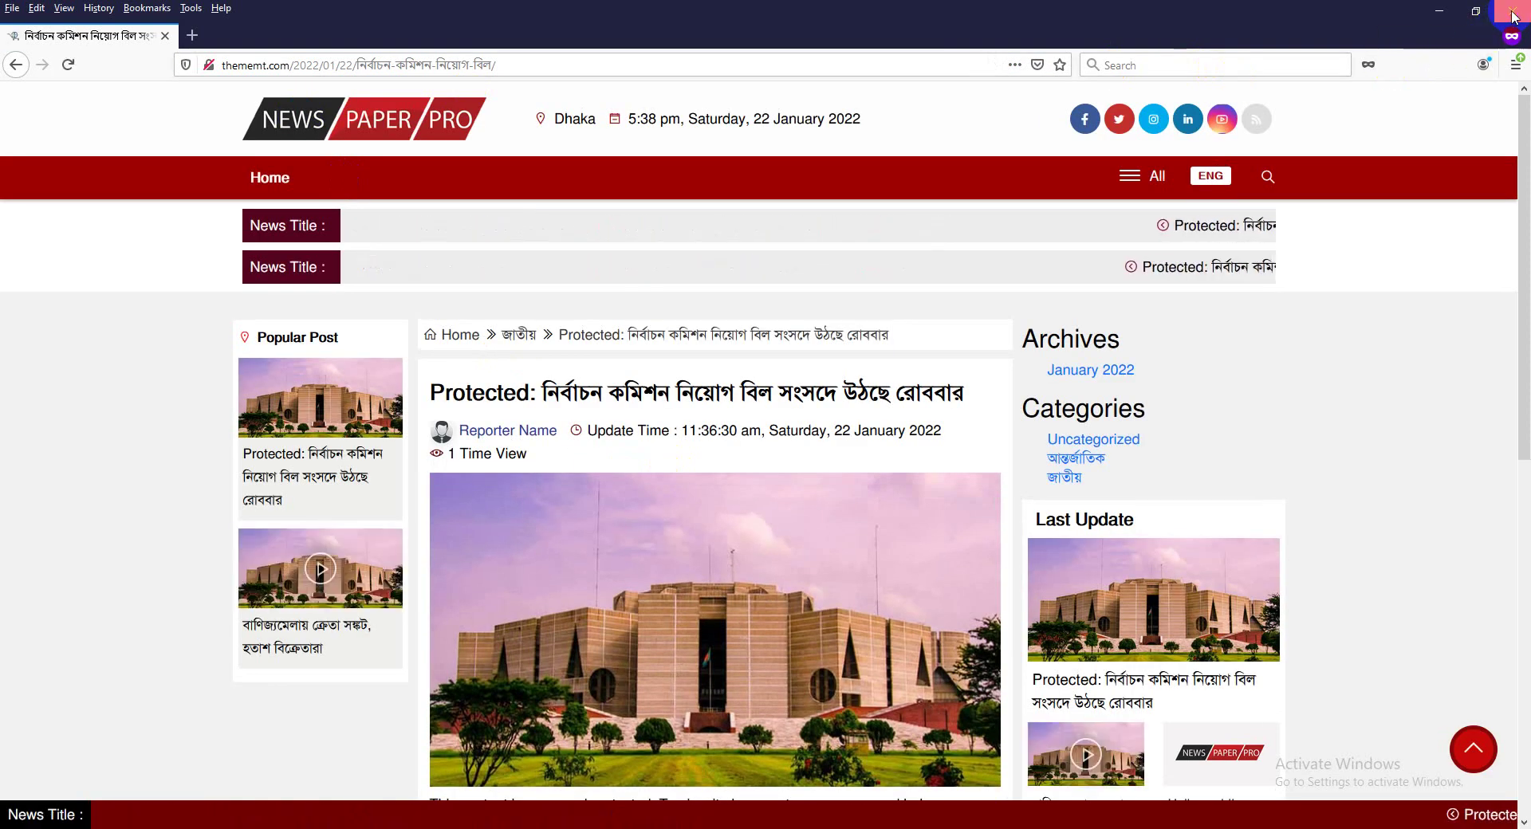
click(1513, 12)
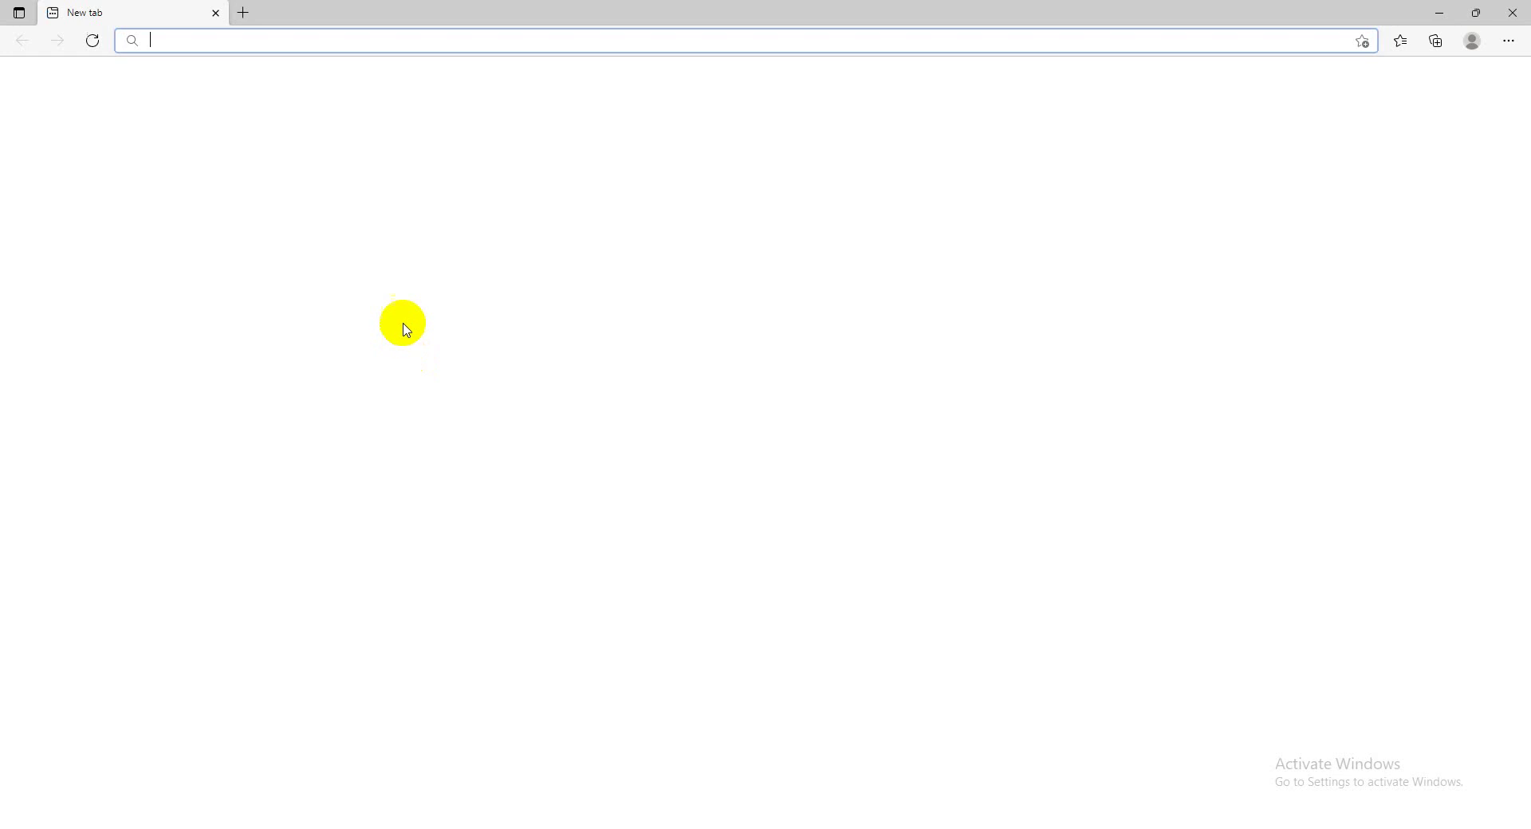
Open the post URL in Edge, enter the post password to reveal the article, and dismiss Save password.
key(ctrl+v)
key(Return)
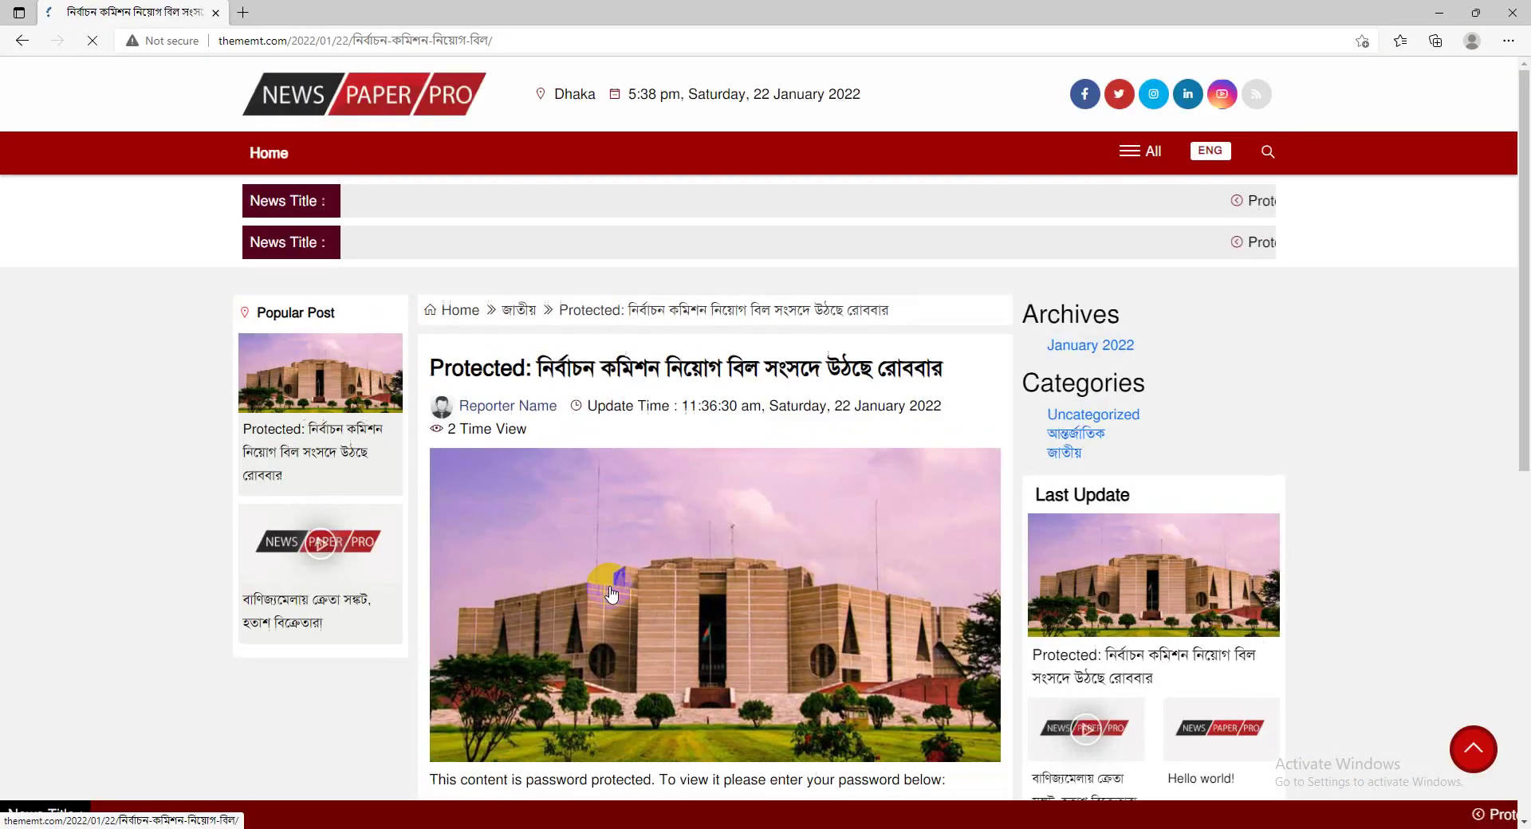
scroll(609, 588, down, 6)
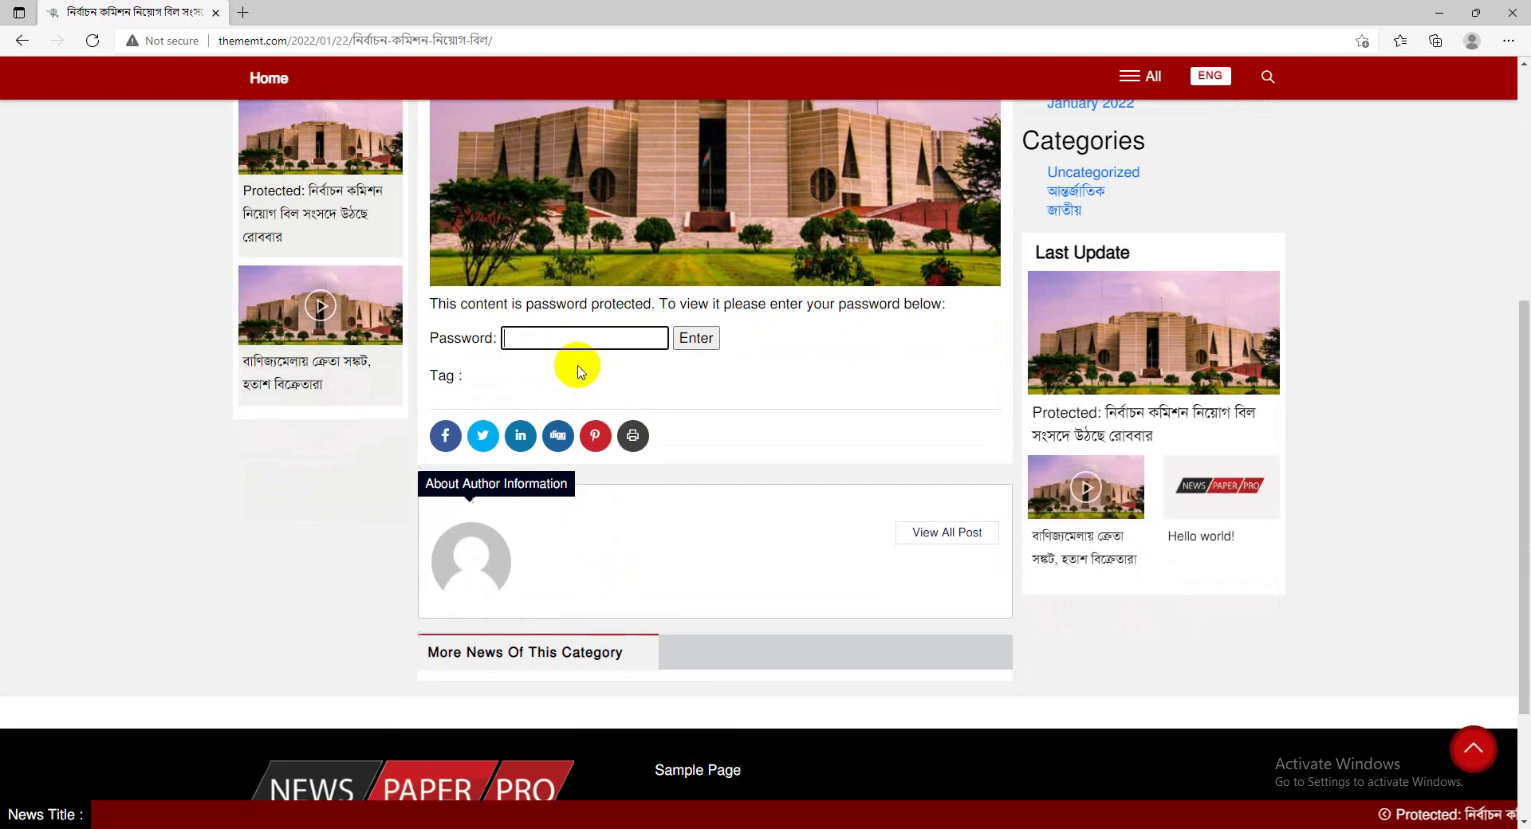
scroll(647, 419, down, 5)
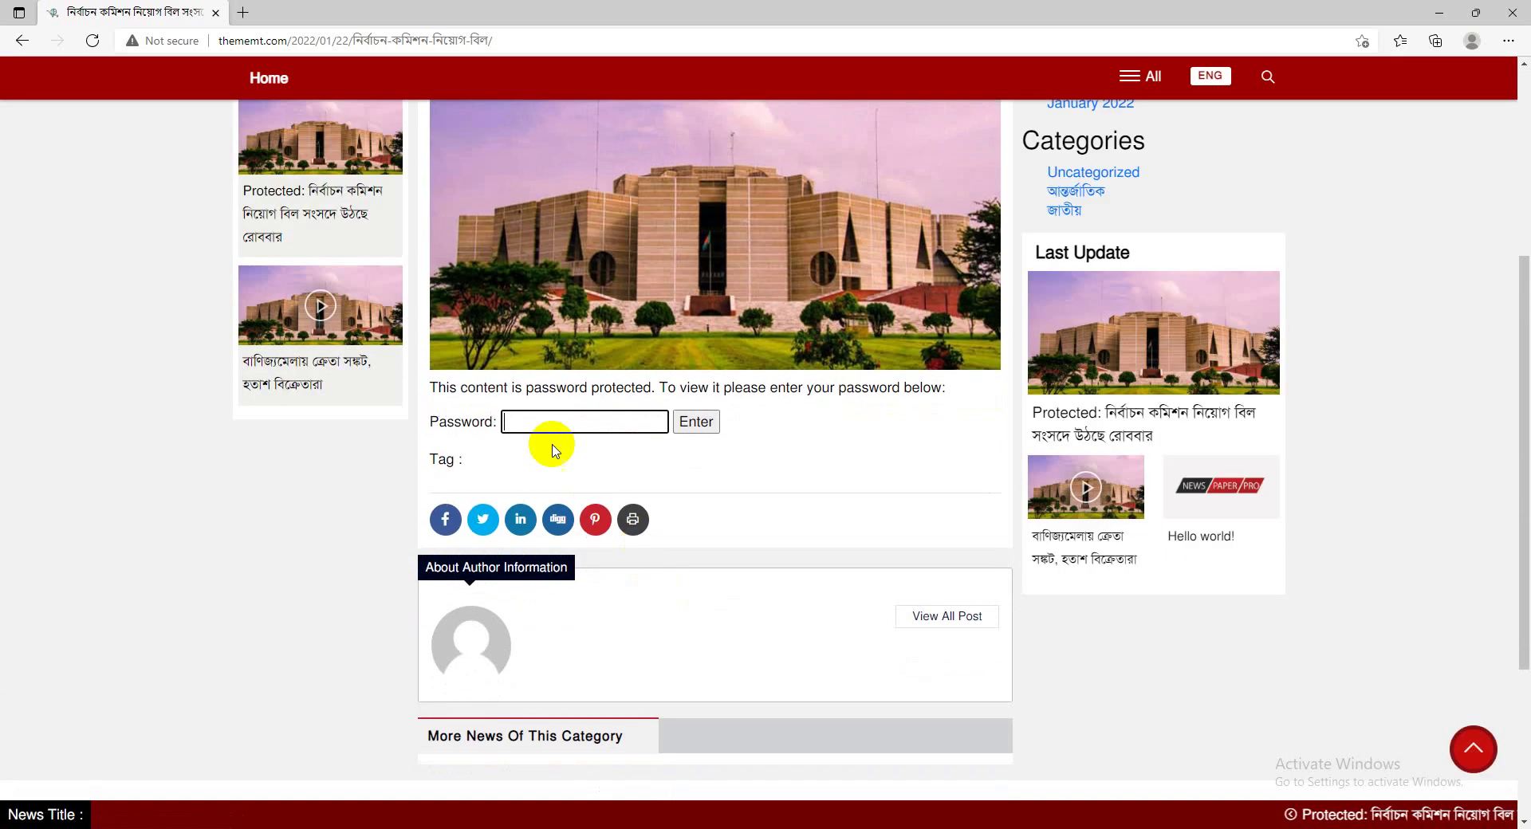
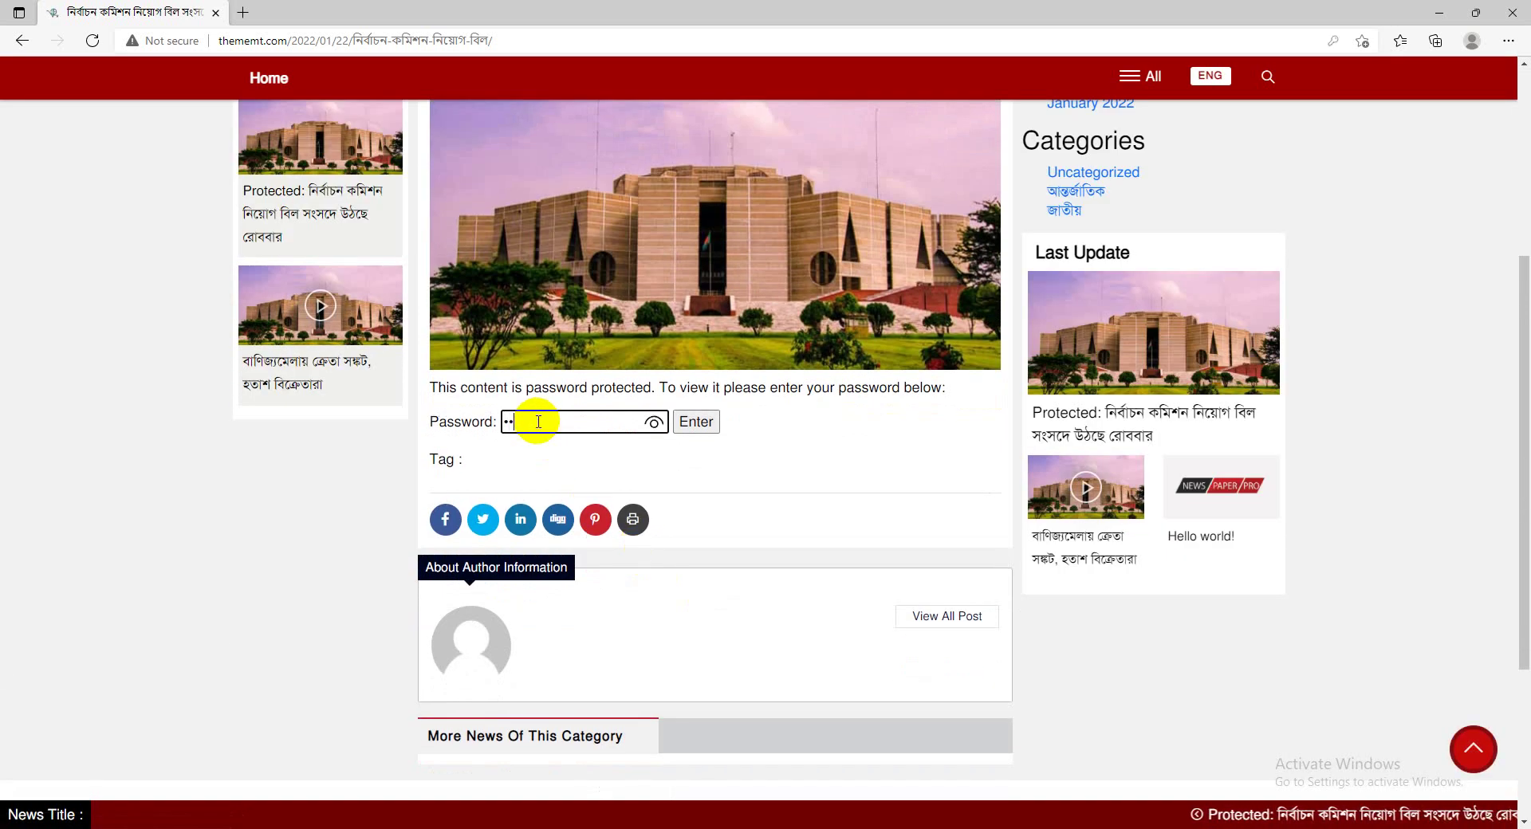
click(694, 427)
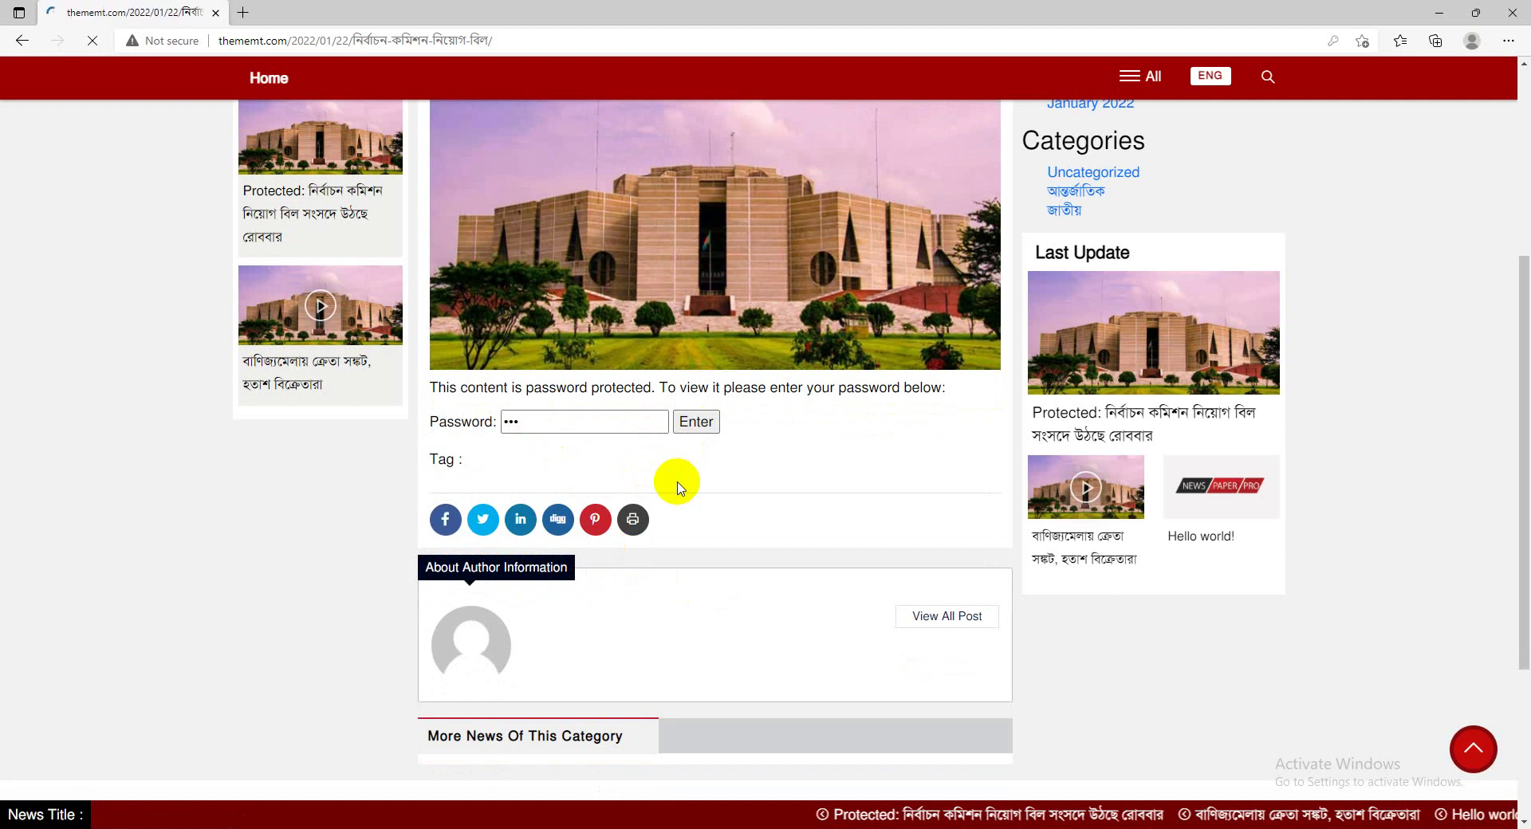
scroll(674, 482, down, 15)
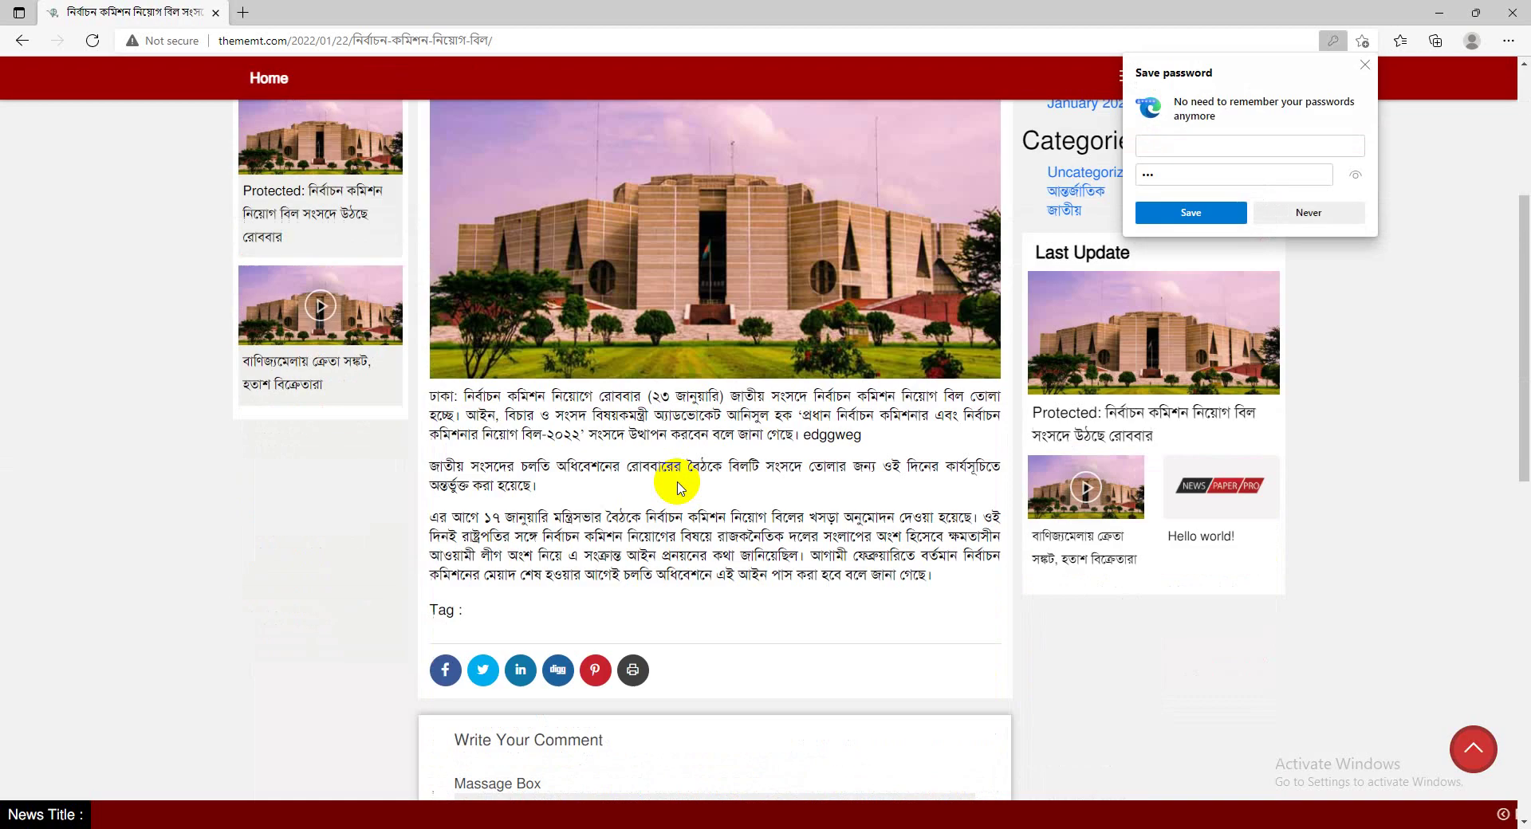
scroll(733, 311, up, 4)
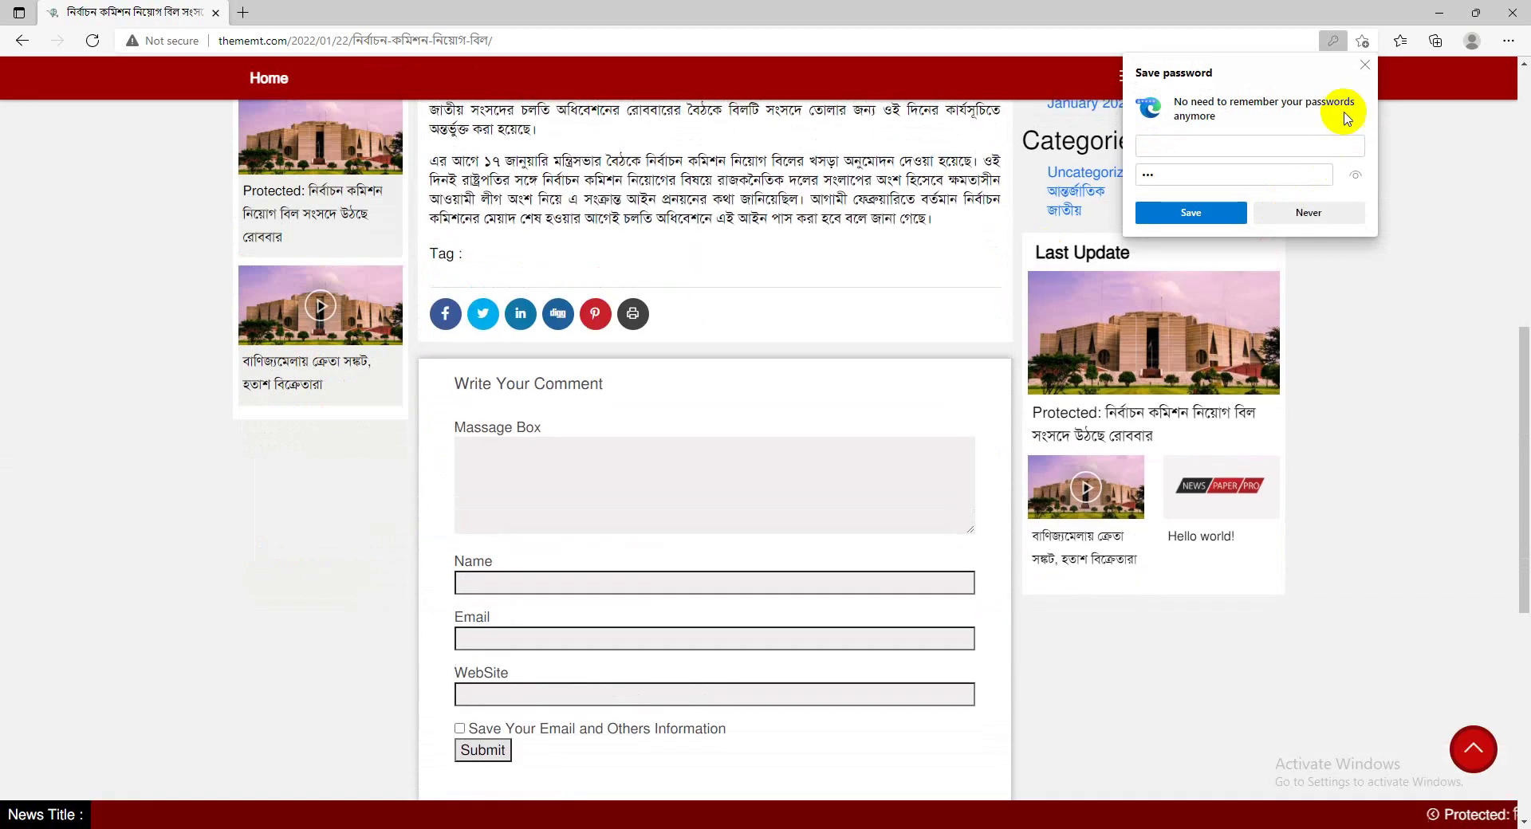
click(1365, 65)
key(alt+Tab)
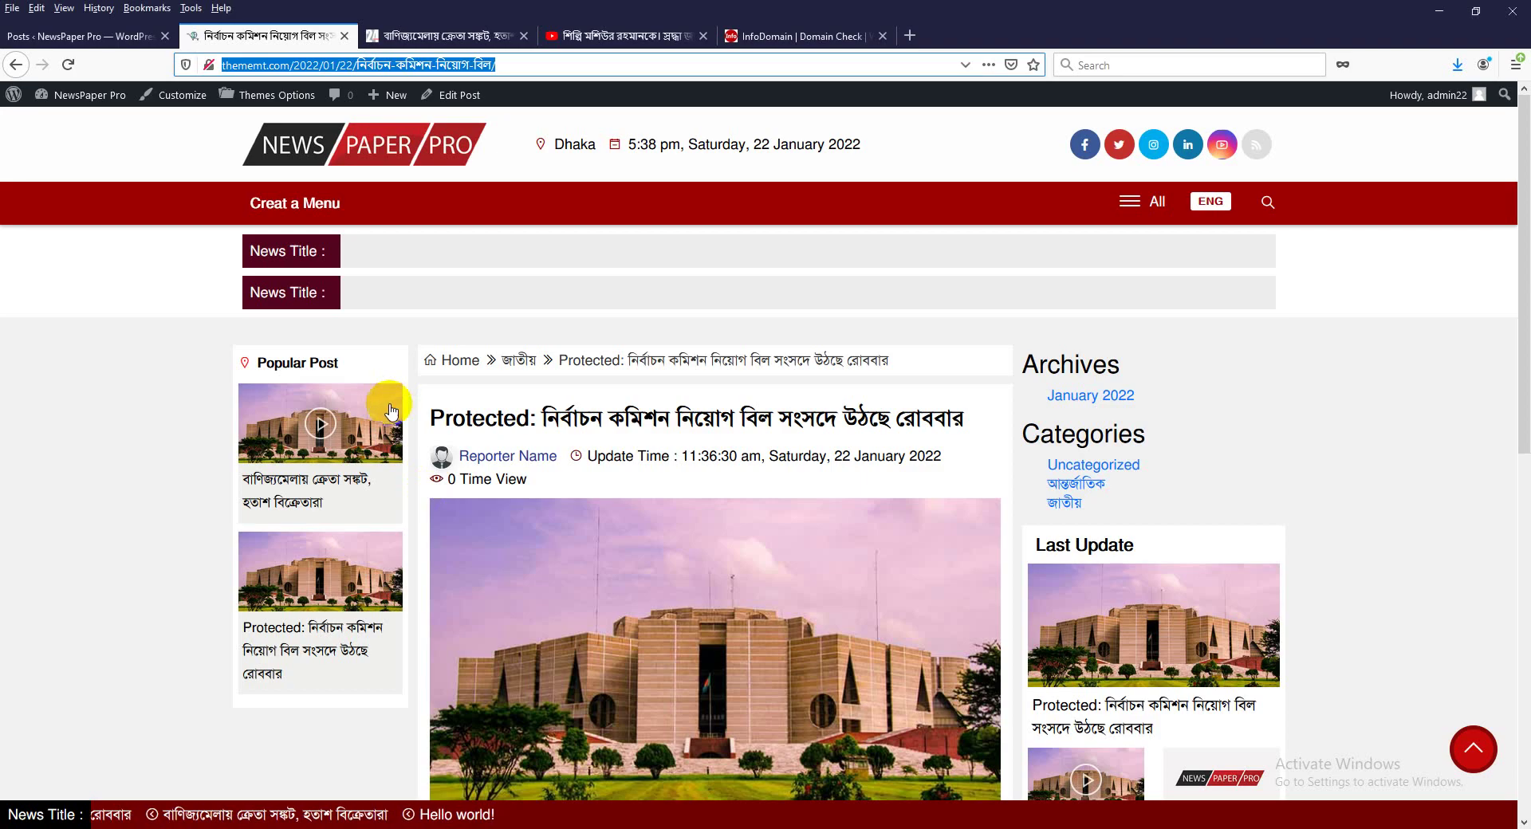
Clear the নির্বাচন কমিশন post's password in Quick Edit, update, and view it in a new tab.
click(104, 37)
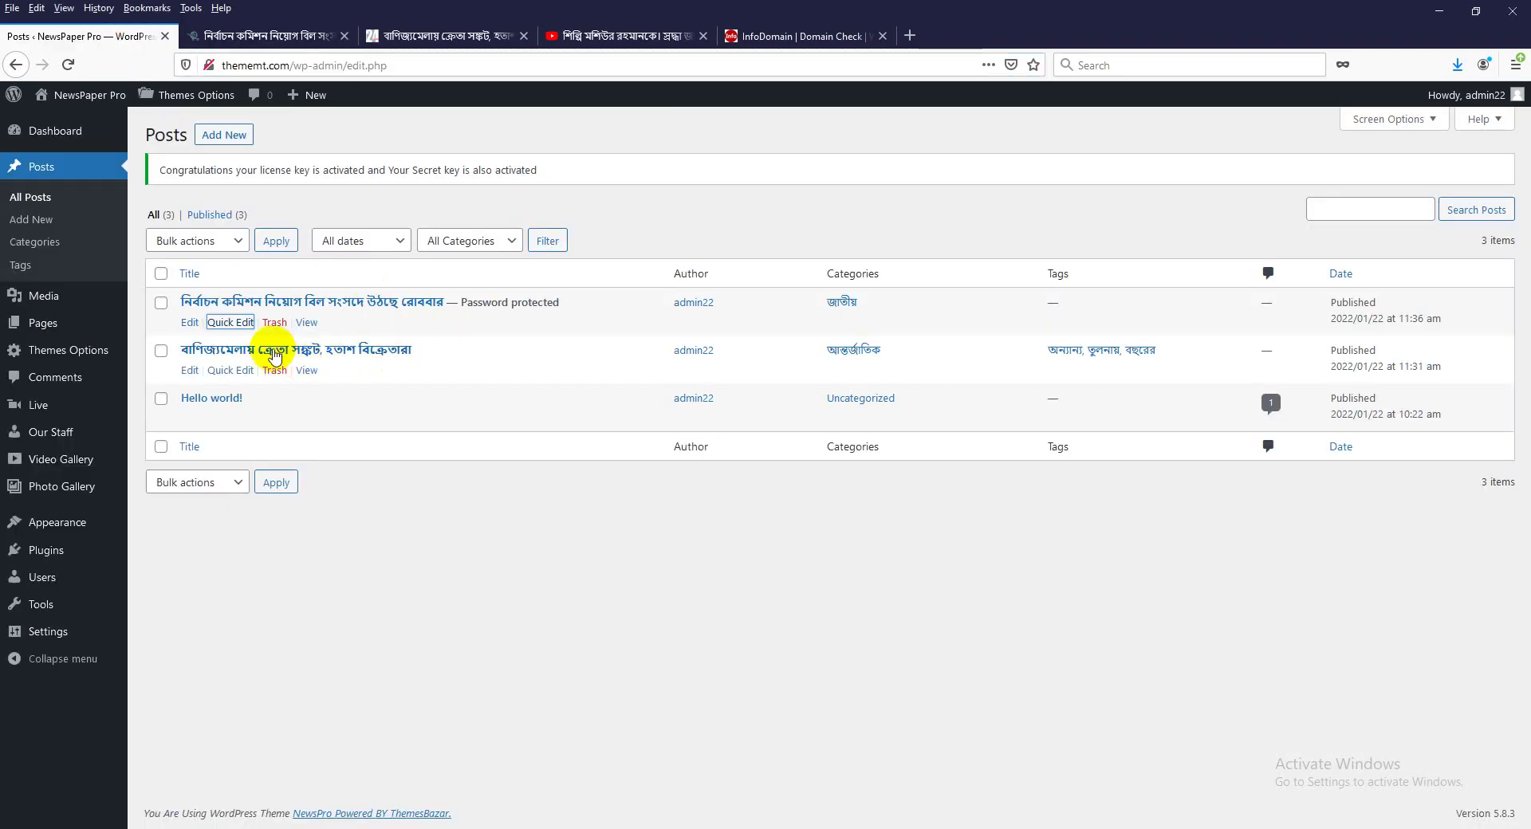
click(212, 323)
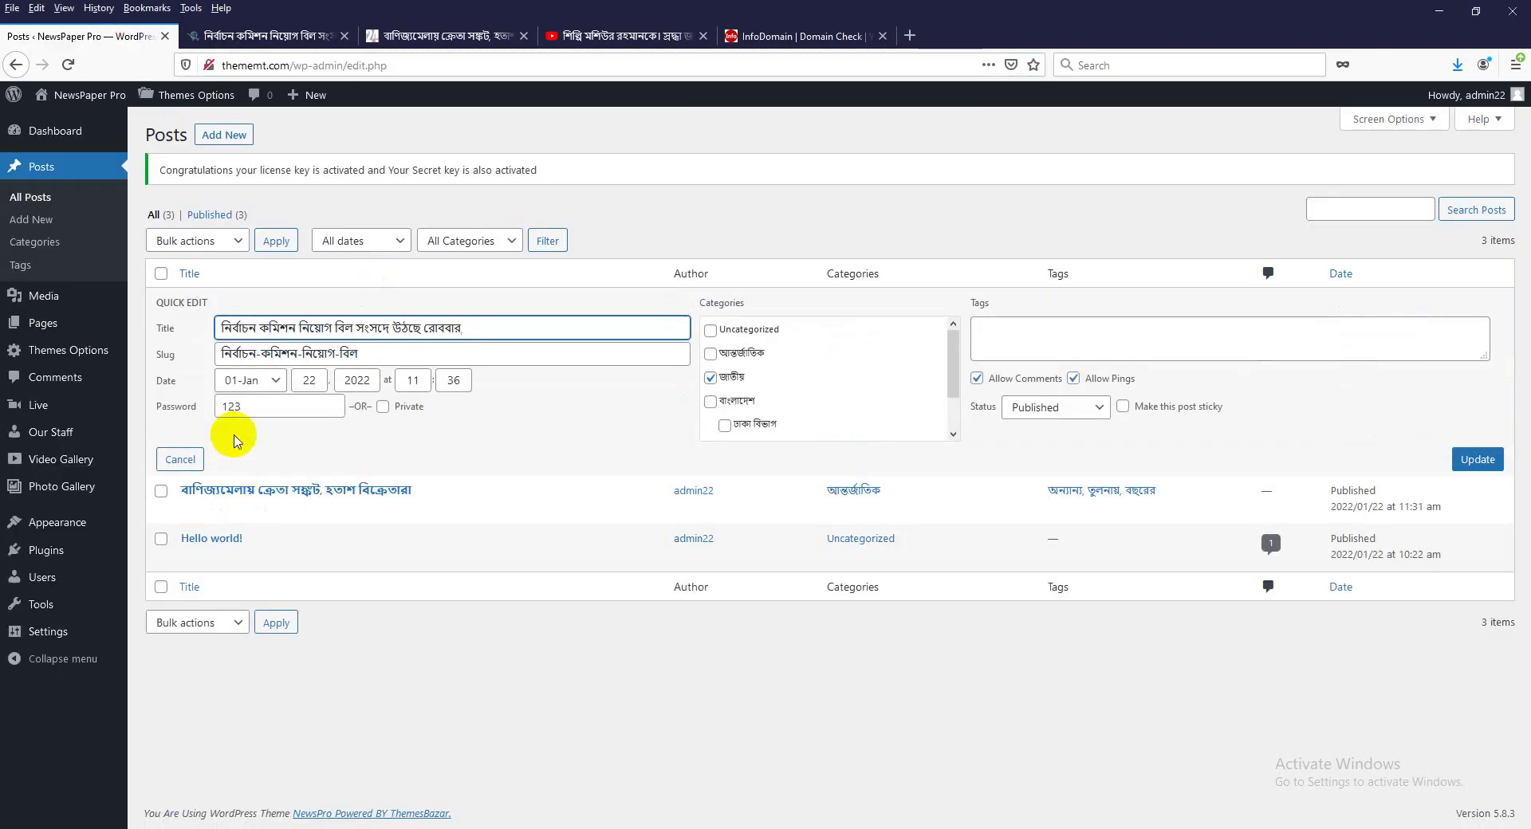
double_click(262, 404)
key(BackSpace)
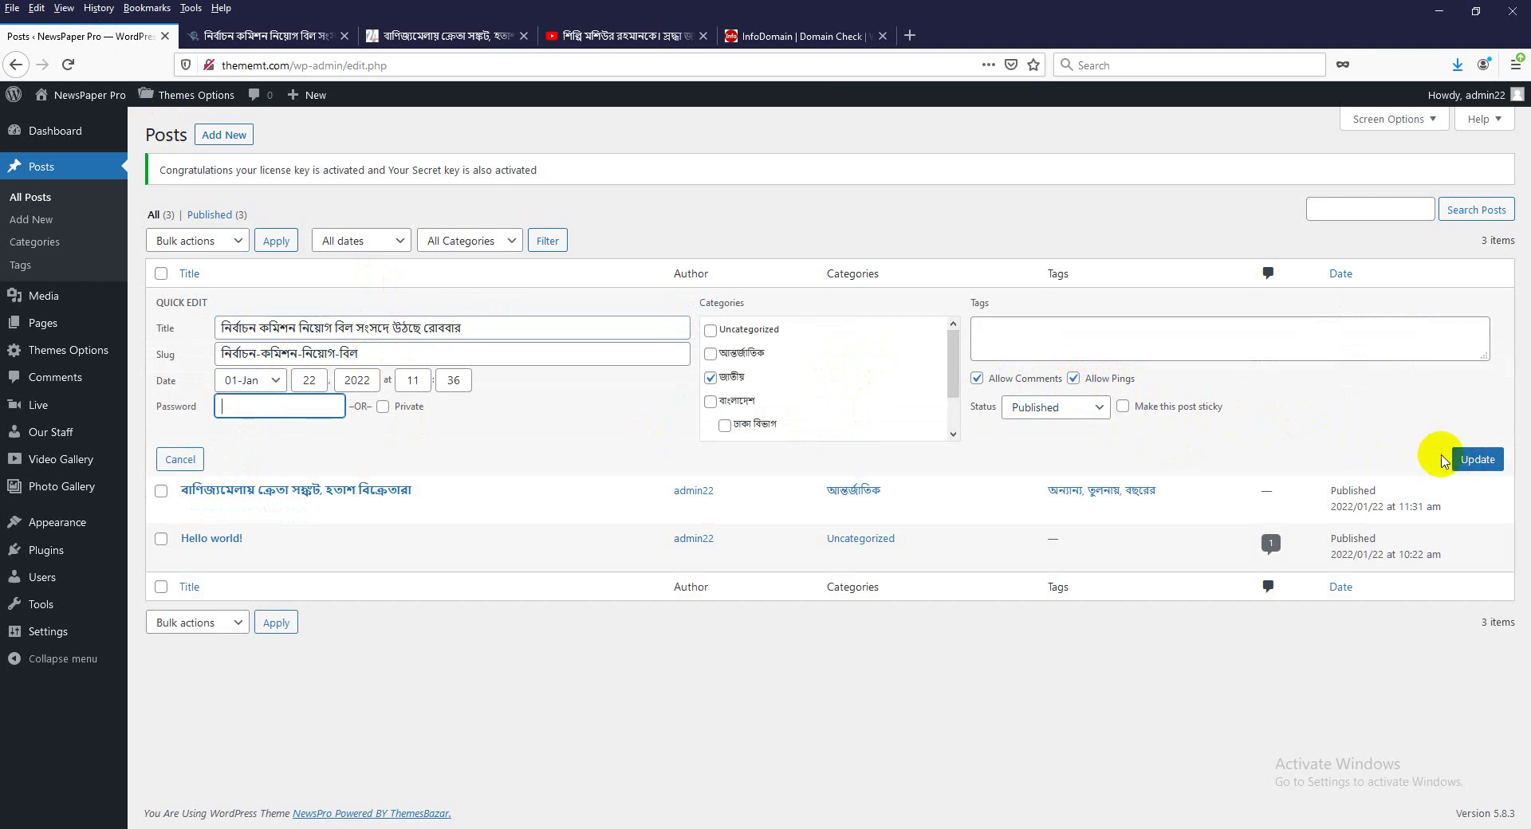
click(1464, 463)
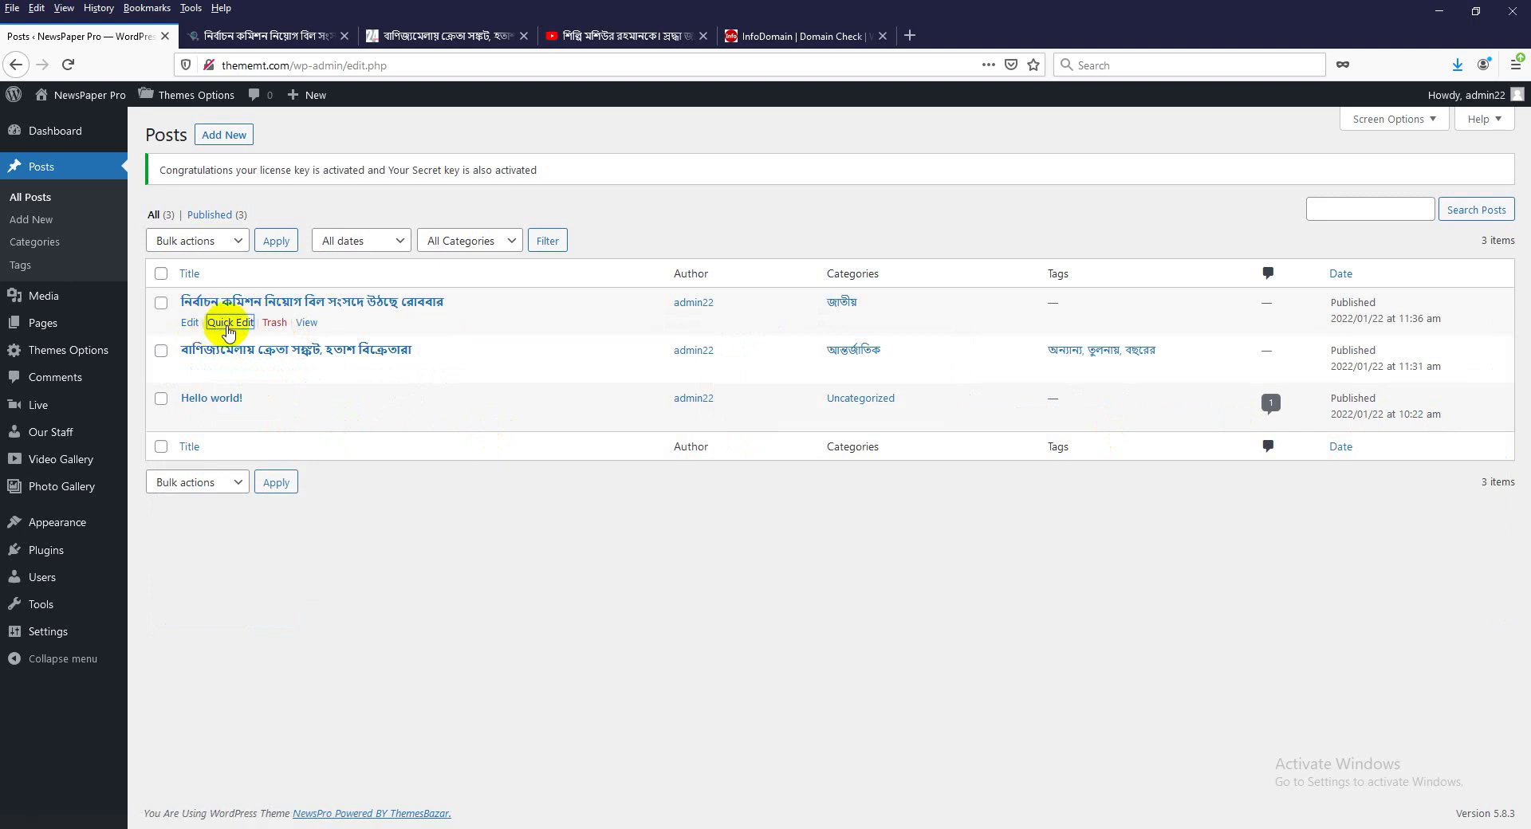
click(308, 327)
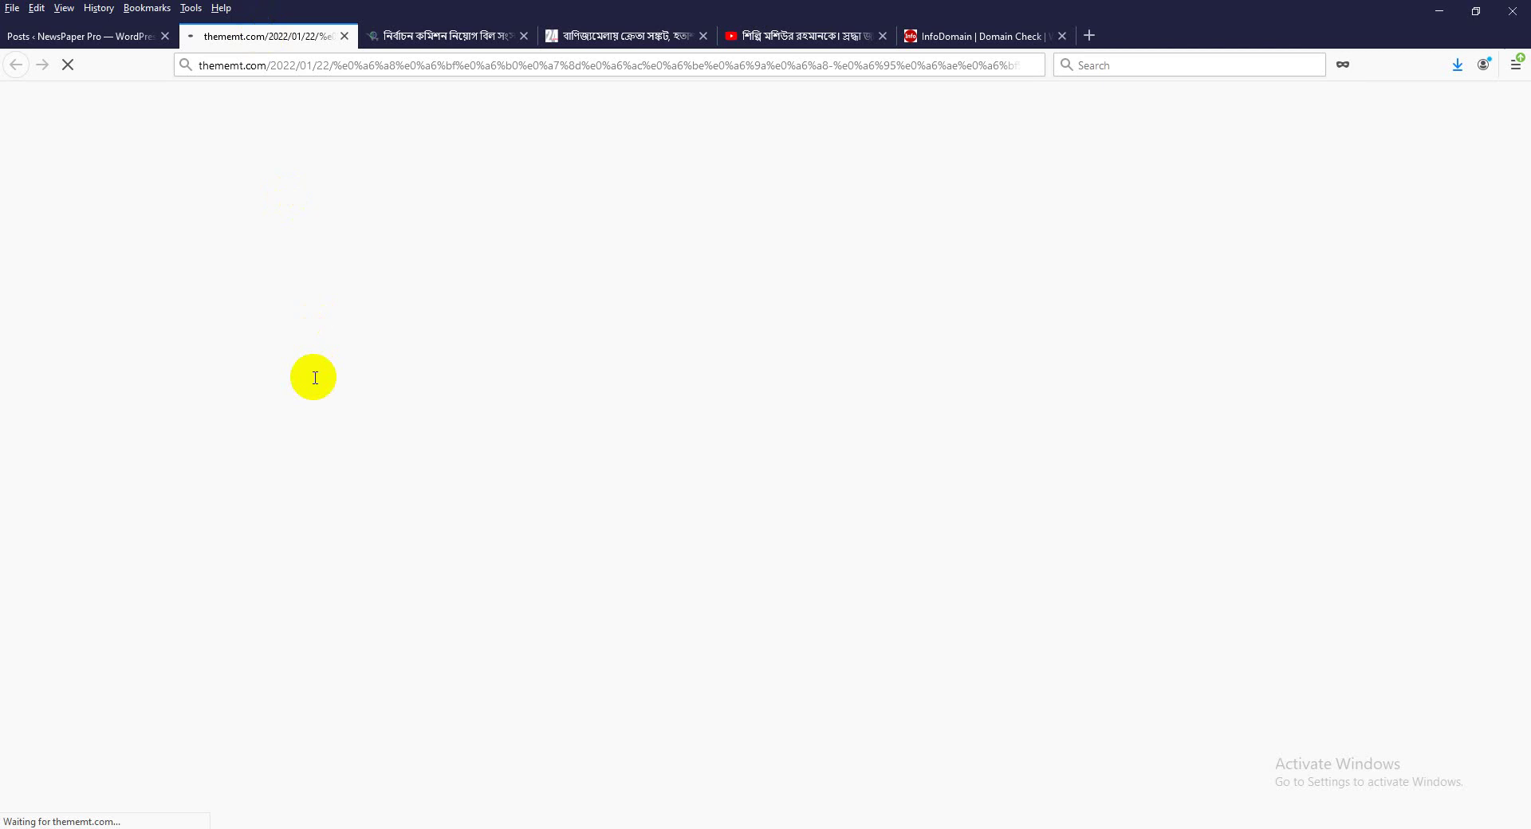